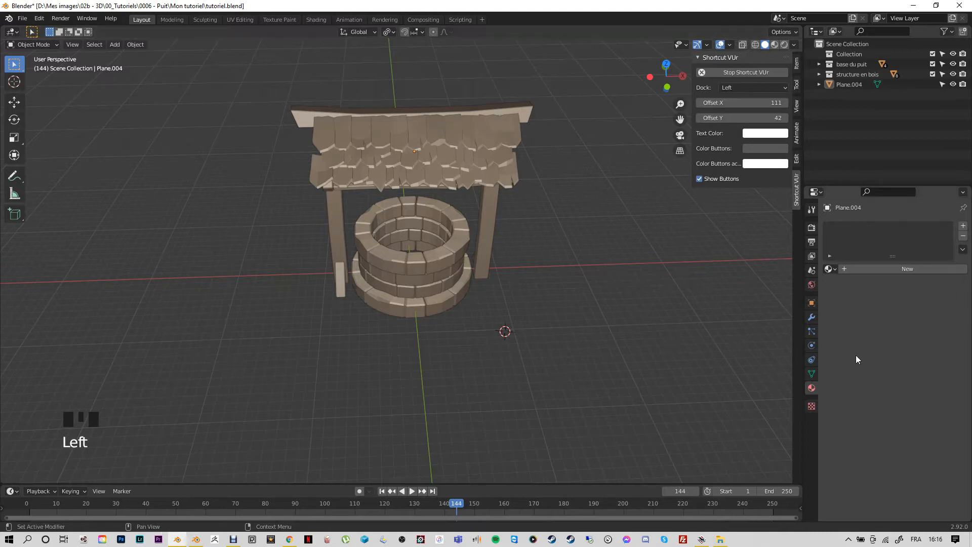
Step: Add a lattice object at the 3D cursor in the middle of the roof tiles
{"action": "left_click", "coordinate": [814, 317]}
{"action": "left_click", "coordinate": [964, 227]}
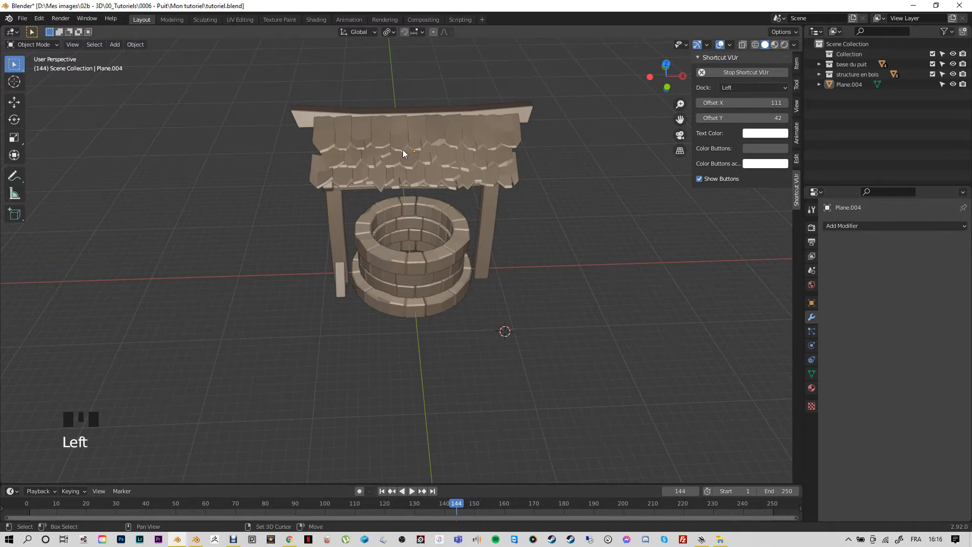
{"action": "middle_click_drag", "start_coordinate": [409, 154], "coordinate": [436, 156]}
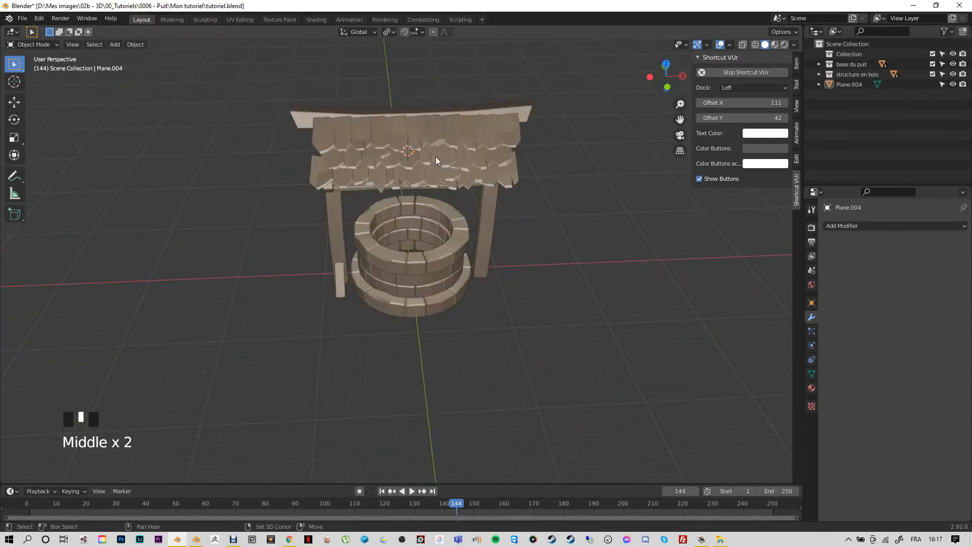
{"action": "key", "text": "shift+a"}
{"action": "mouse_move", "coordinate": [436, 156]}
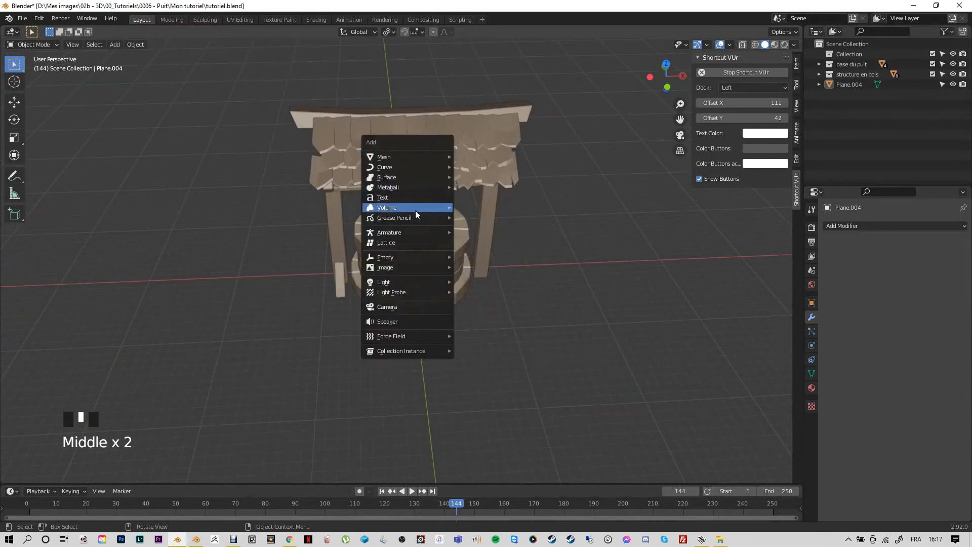
{"action": "left_click", "coordinate": [405, 242]}
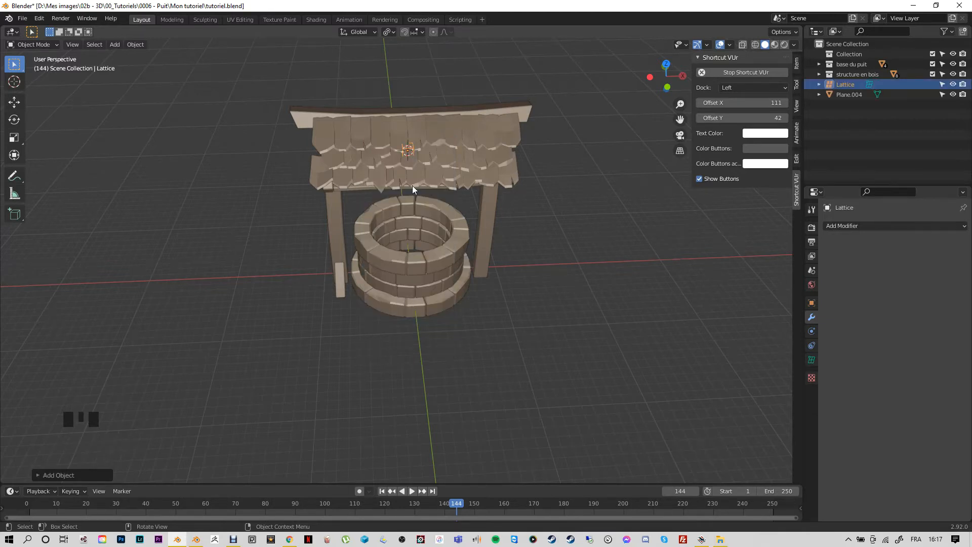
Step: Enlarge the lattice uniformly and stretch it along the X axis until it extends slightly past both ends of the roof tiles
{"action": "scroll", "coordinate": [413, 178], "scroll_direction": "up", "scroll_amount": 3}
{"action": "middle_click_drag", "start_coordinate": [475, 70], "coordinate": [469, 196], "text": "shift"}
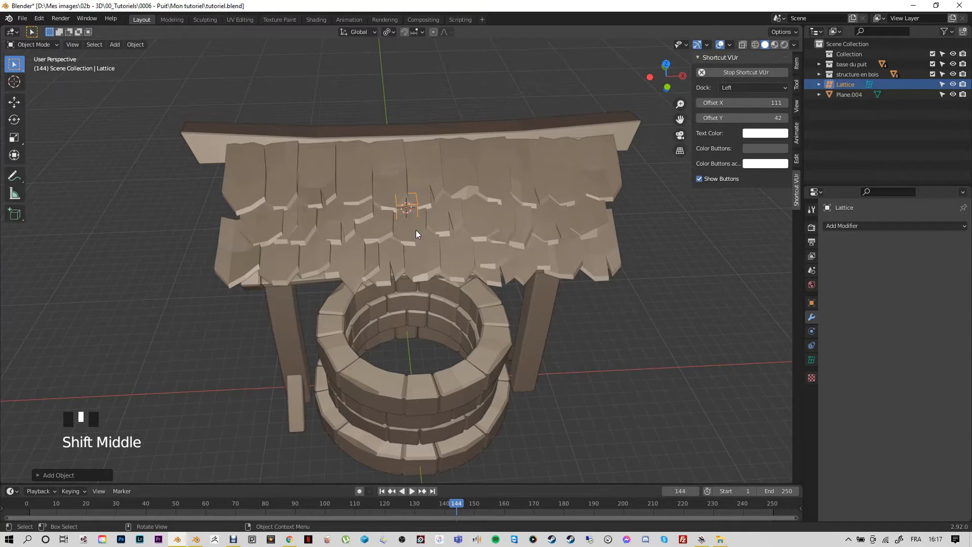
{"action": "key", "text": "s"}
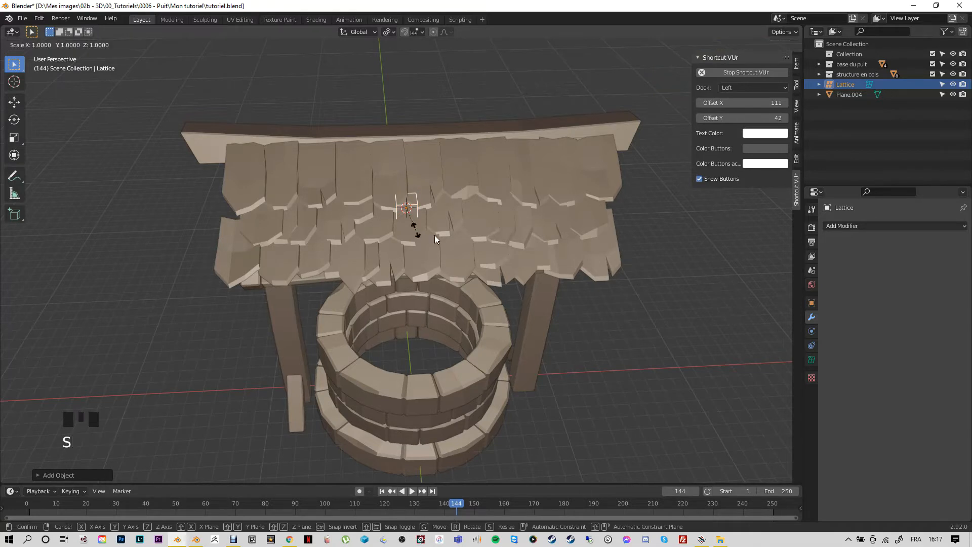
{"action": "left_click", "coordinate": [494, 256]}
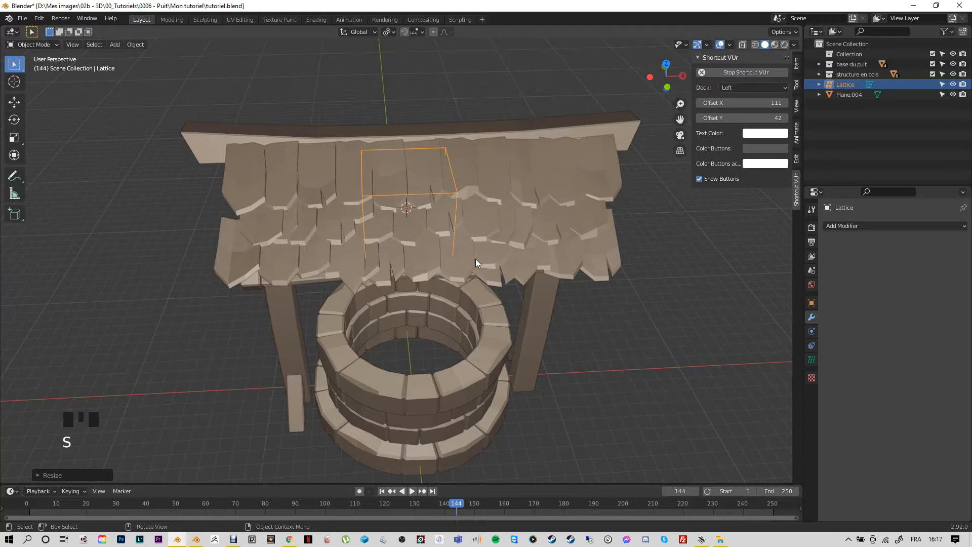
{"action": "key", "text": "s"}
{"action": "key", "text": "x"}
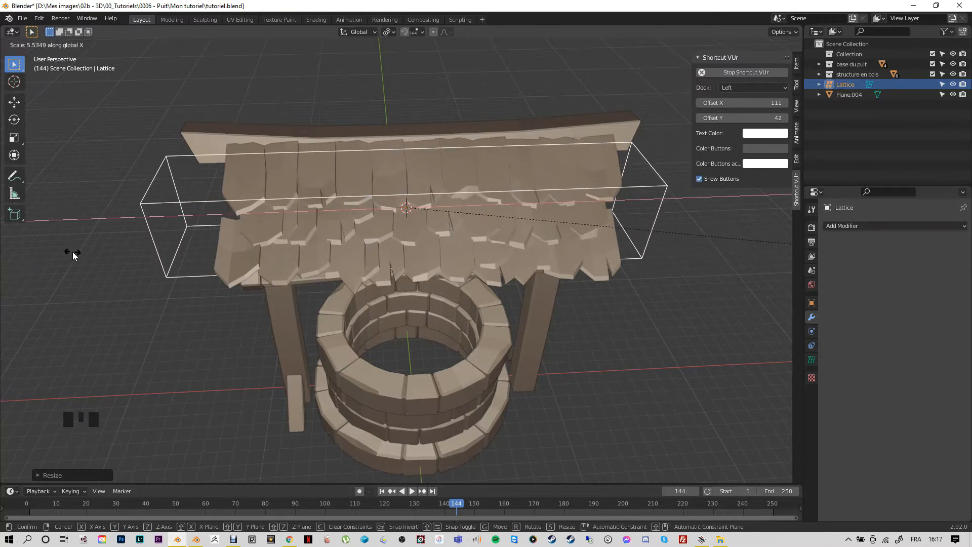
{"action": "left_click", "coordinate": [45, 267]}
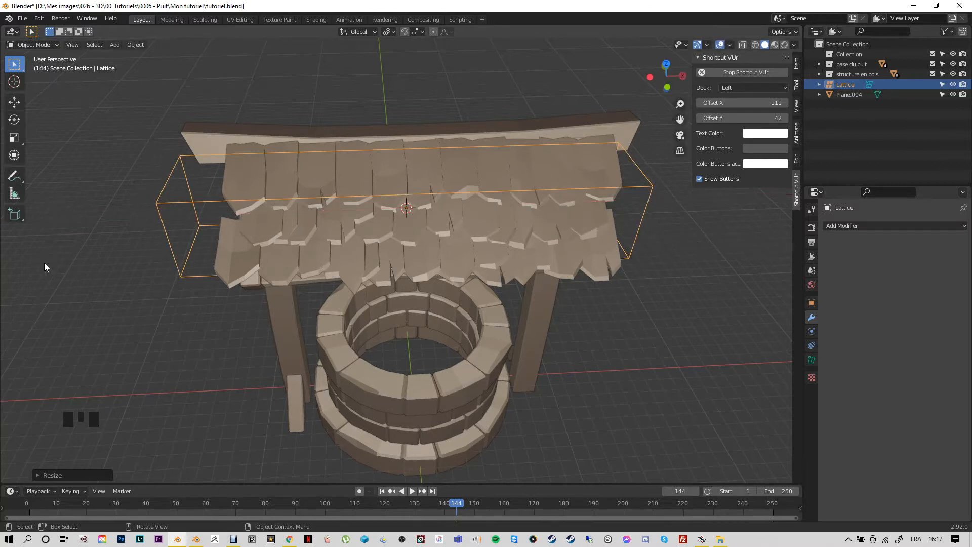
Step: From the right orthographic view, stretch the lattice along Y past the tiled slope and rotate it to match the roof pitch
{"action": "key", "text": "KP_3"}
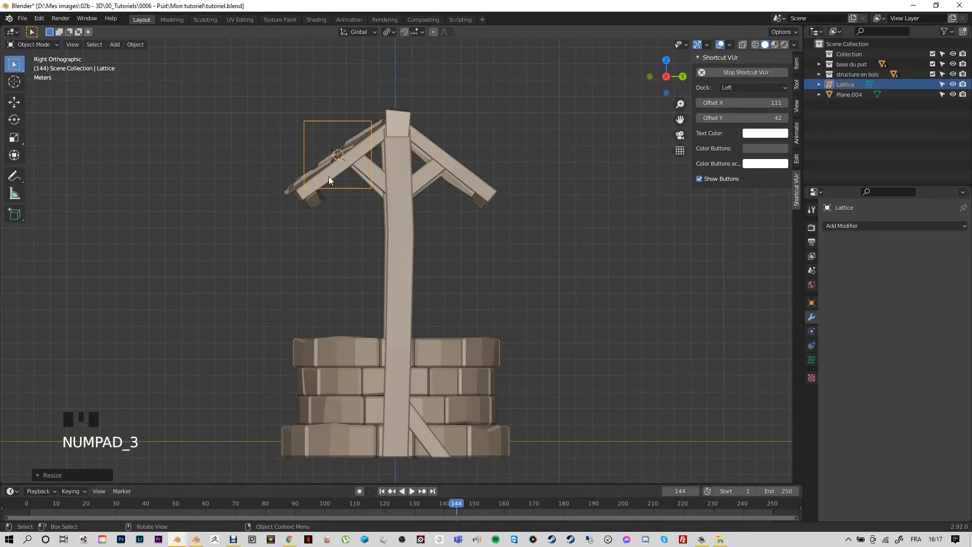
{"action": "key", "text": "s"}
{"action": "key", "text": "y"}
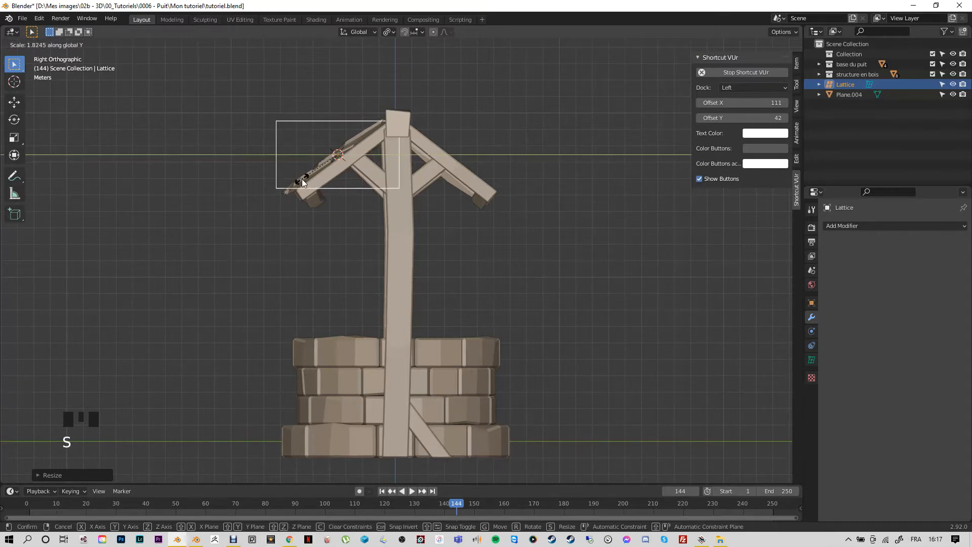
{"action": "left_click", "coordinate": [312, 194]}
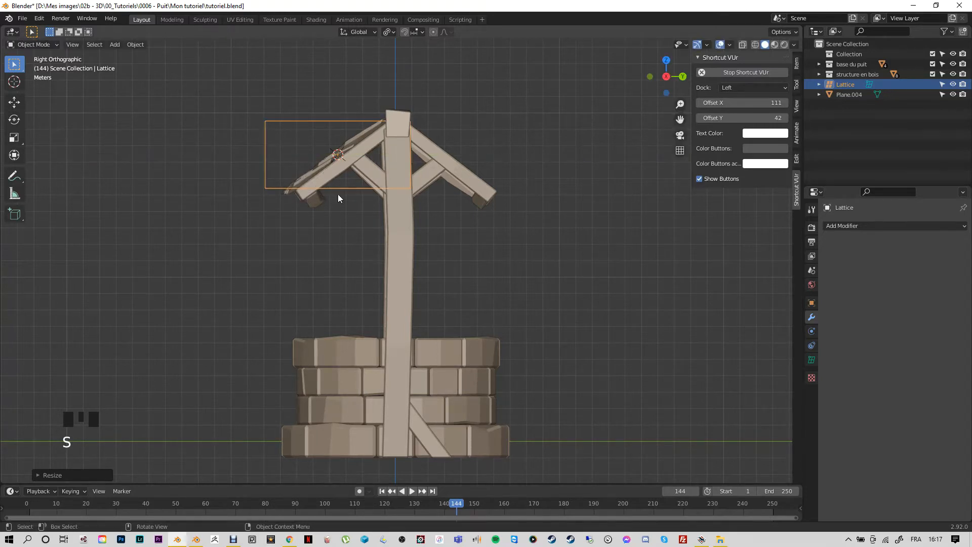
{"action": "key", "text": "r"}
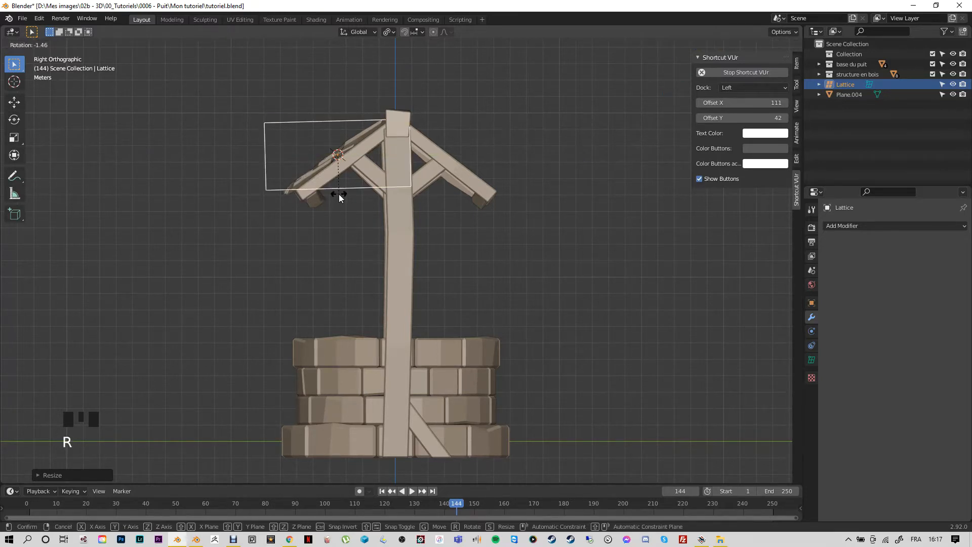
{"action": "left_click", "coordinate": [345, 204]}
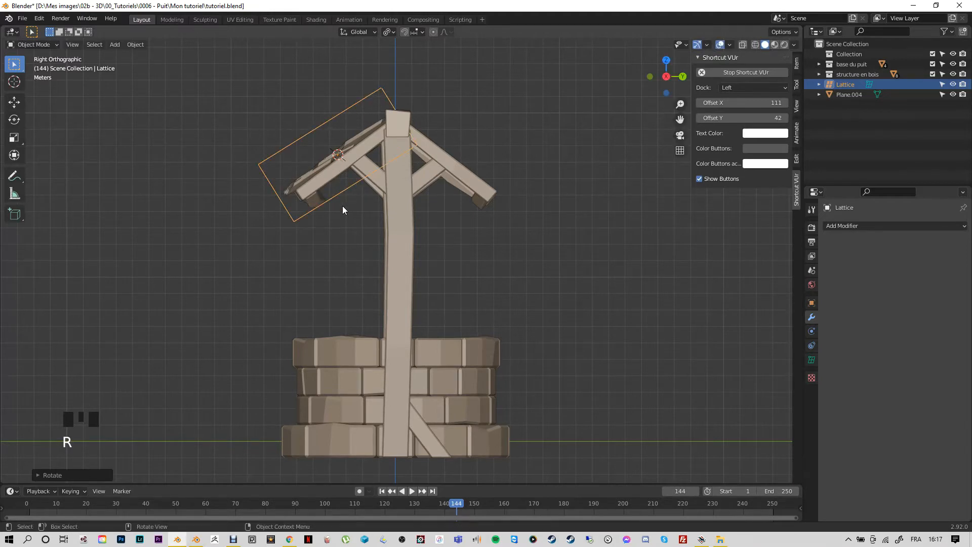
Step: Shrink the lattice to about 0.55 along its local Z axis and about 0.91 along its local Y axis to fit the tiles
{"action": "middle_click_drag", "start_coordinate": [342, 206], "coordinate": [354, 221]}
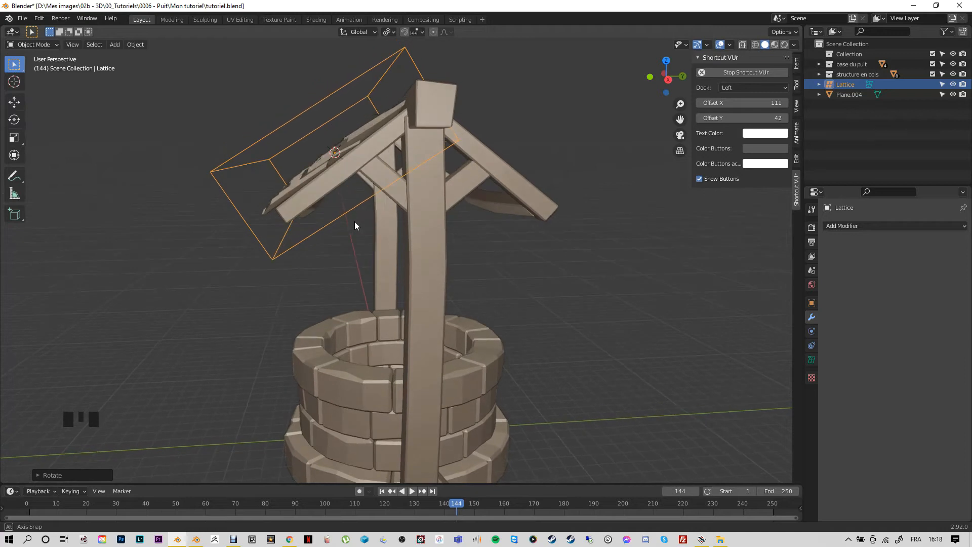
{"action": "scroll", "coordinate": [355, 221], "scroll_direction": "down", "scroll_amount": 2}
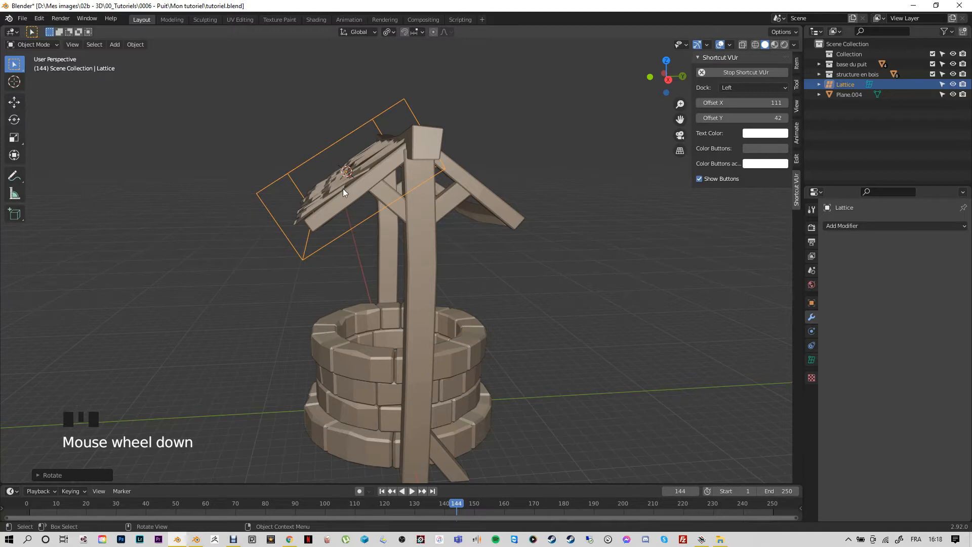
{"action": "key", "text": "s"}
{"action": "key", "text": "z"}
{"action": "key", "text": "z"}
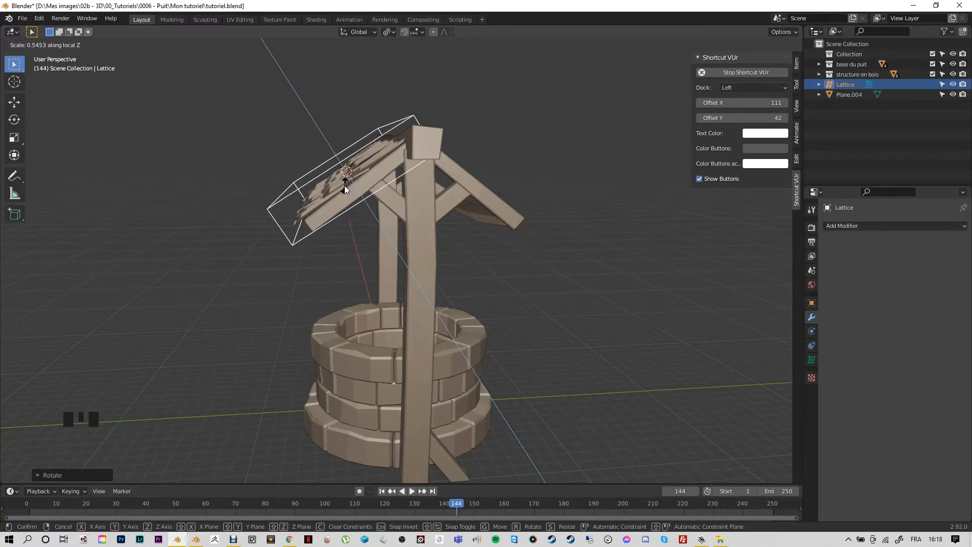
{"action": "left_click", "coordinate": [345, 185]}
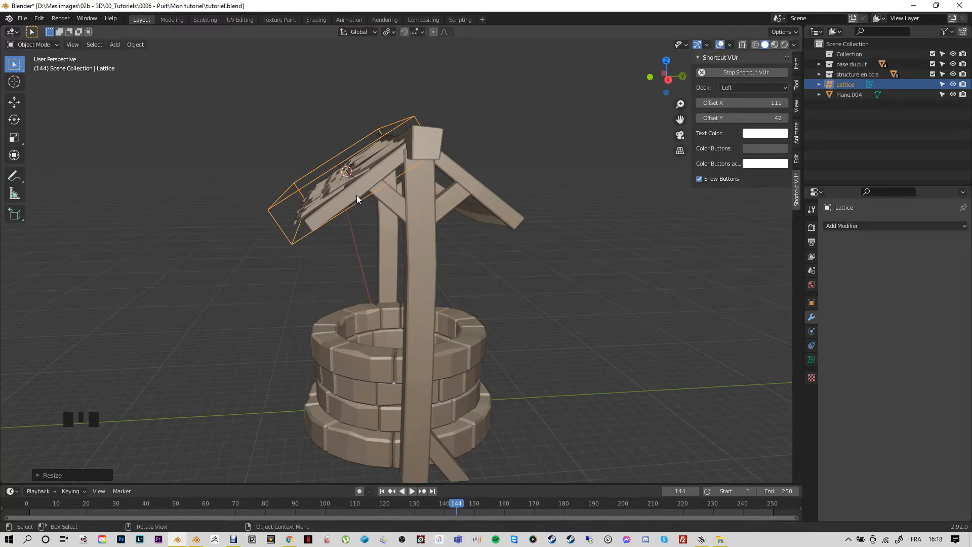
{"action": "key", "text": "s"}
{"action": "key", "text": "y"}
{"action": "key", "text": "y"}
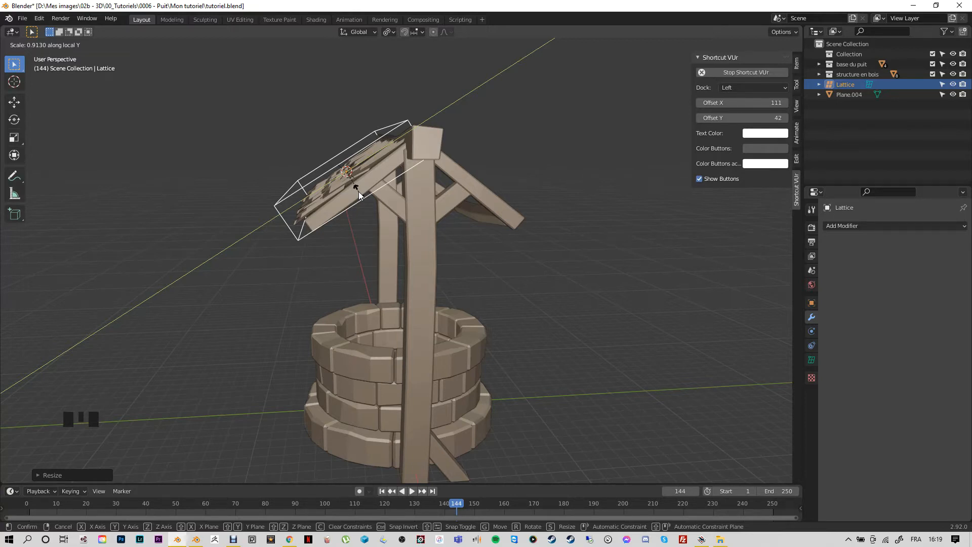
{"action": "left_click", "coordinate": [359, 195]}
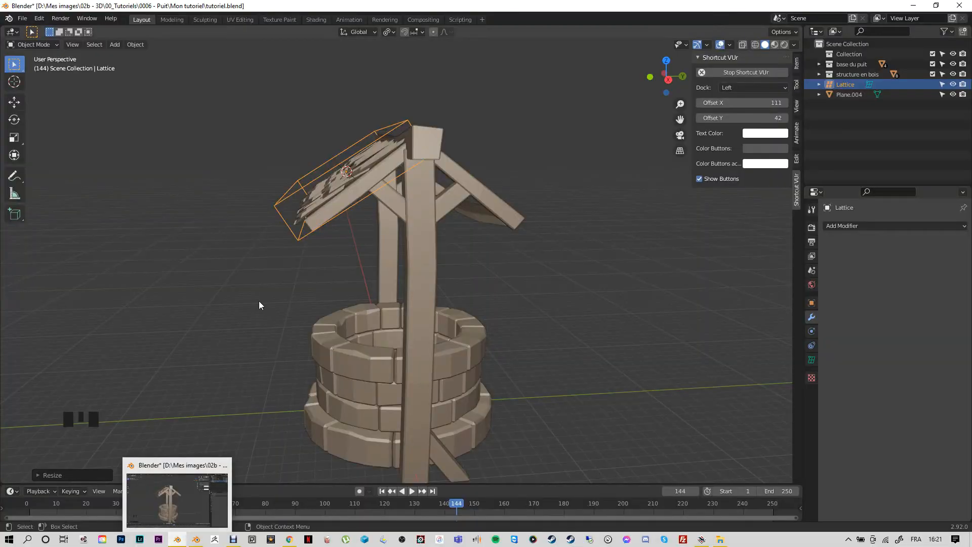
Step: Shift the lattice along X to center it on the roof tiles and narrow it along X so it fits them more closely
{"action": "middle_click_drag", "start_coordinate": [259, 301], "coordinate": [362, 324]}
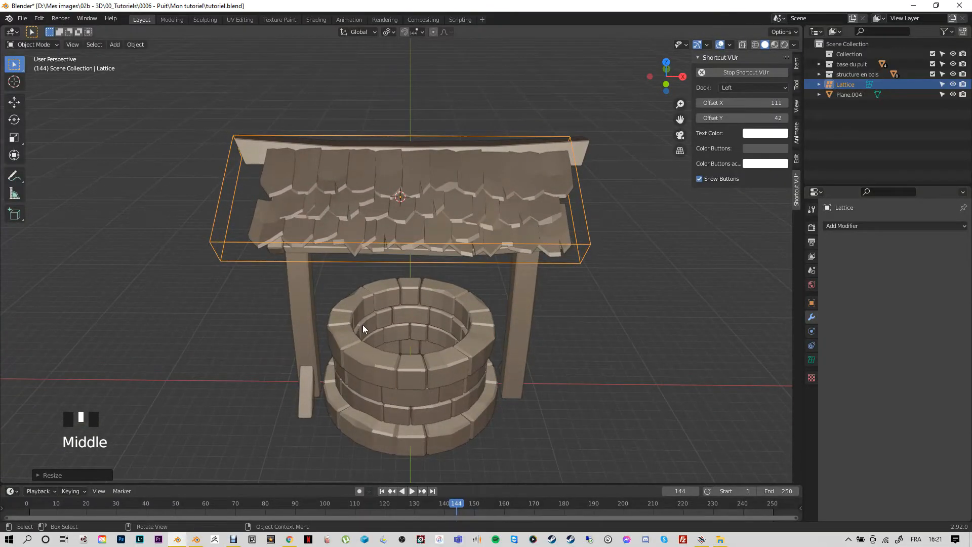
{"action": "left_click", "coordinate": [404, 239]}
{"action": "left_click", "coordinate": [437, 205]}
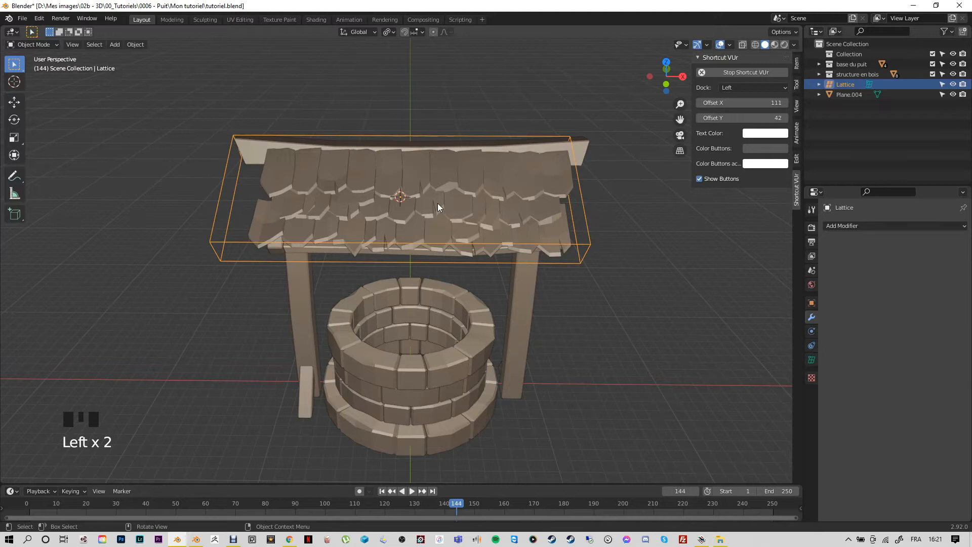
{"action": "key", "text": "ctrl+z"}
{"action": "key", "text": "g"}
{"action": "key", "text": "x"}
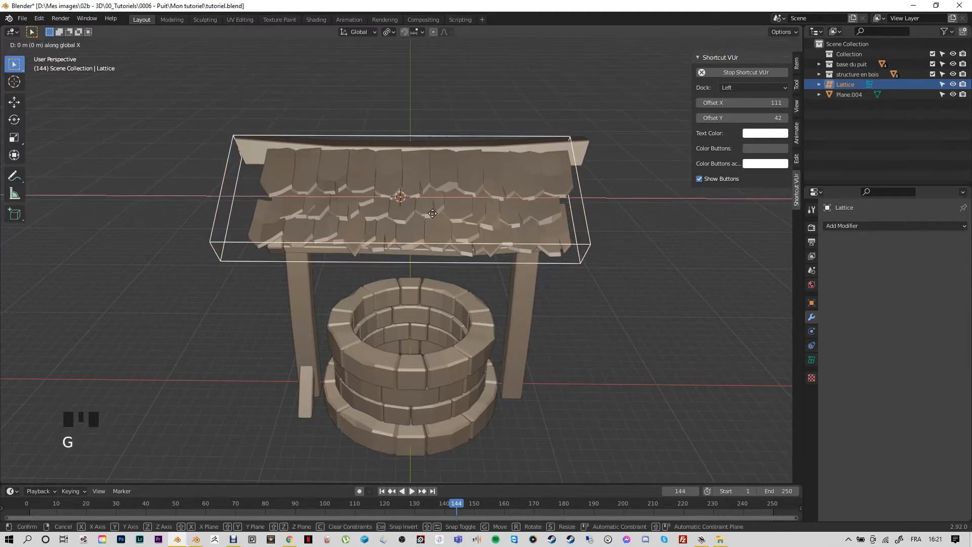
{"action": "left_click", "coordinate": [438, 217]}
{"action": "key", "text": "s"}
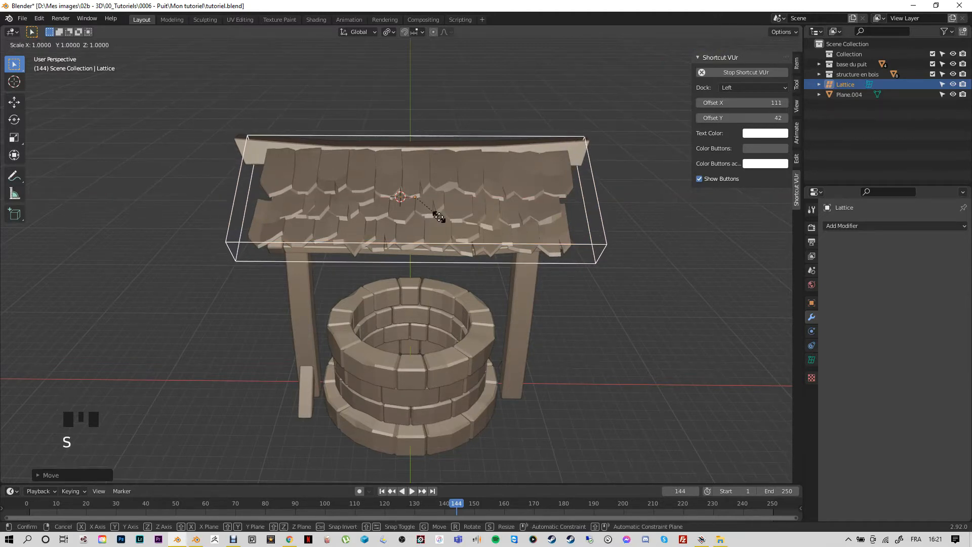
{"action": "key", "text": "x"}
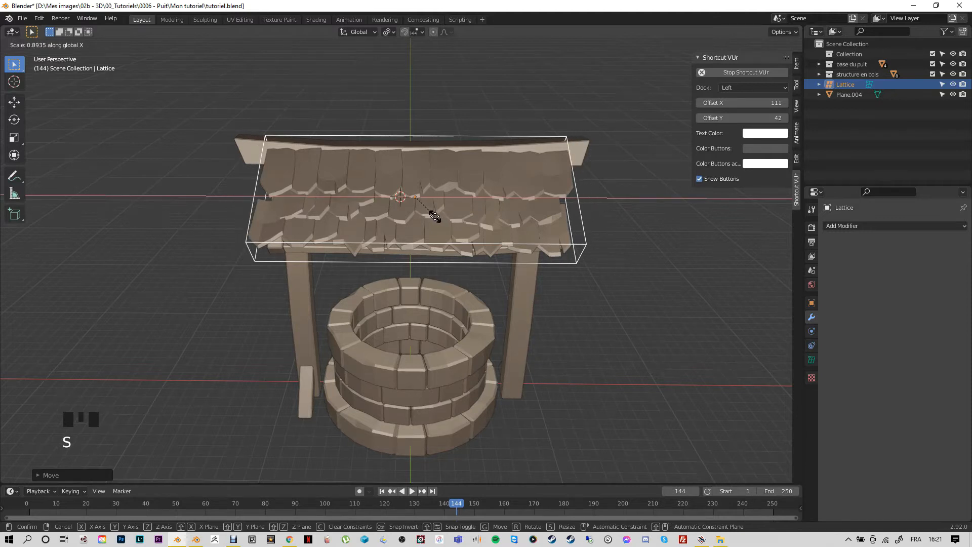
{"action": "left_click", "coordinate": [480, 247]}
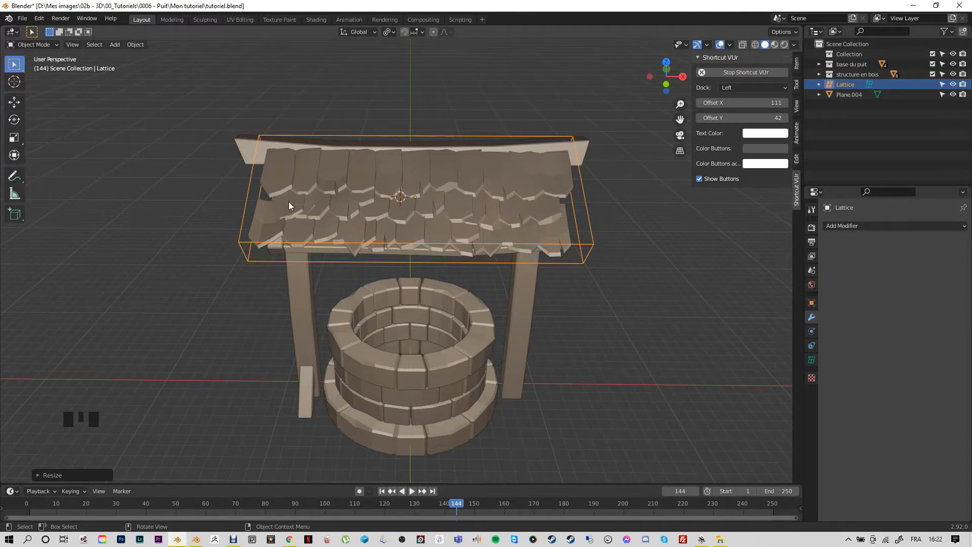
Step: Set the lattice's U resolution to 5, leaving V and W at 2
{"action": "left_click", "coordinate": [812, 361]}
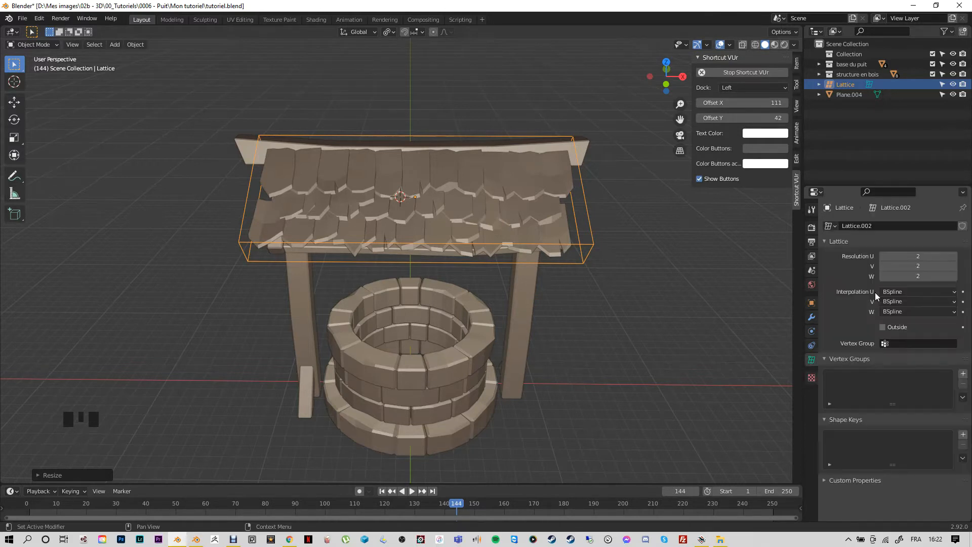
{"action": "left_click", "coordinate": [917, 255]}
{"action": "type", "text": "3"}
{"action": "key", "text": "Return"}
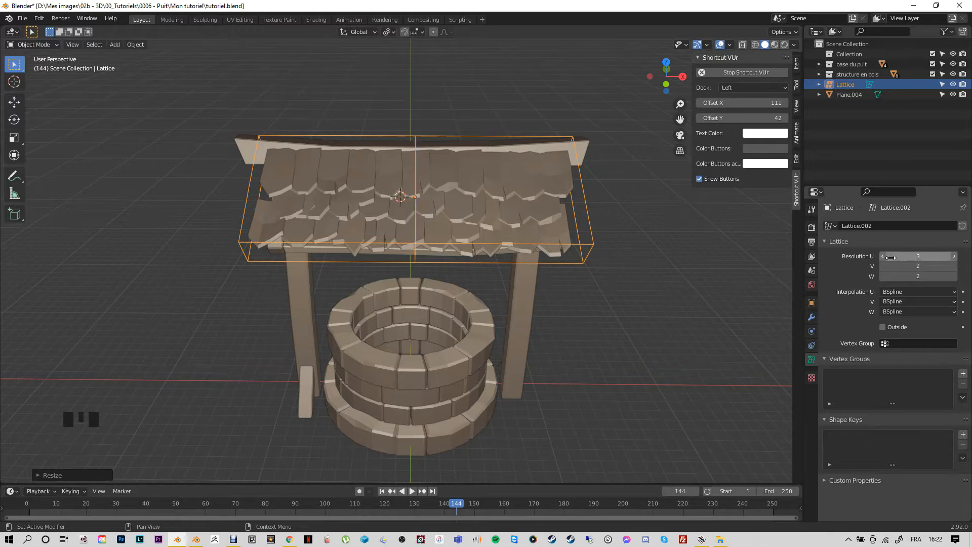
{"action": "left_click", "coordinate": [919, 257]}
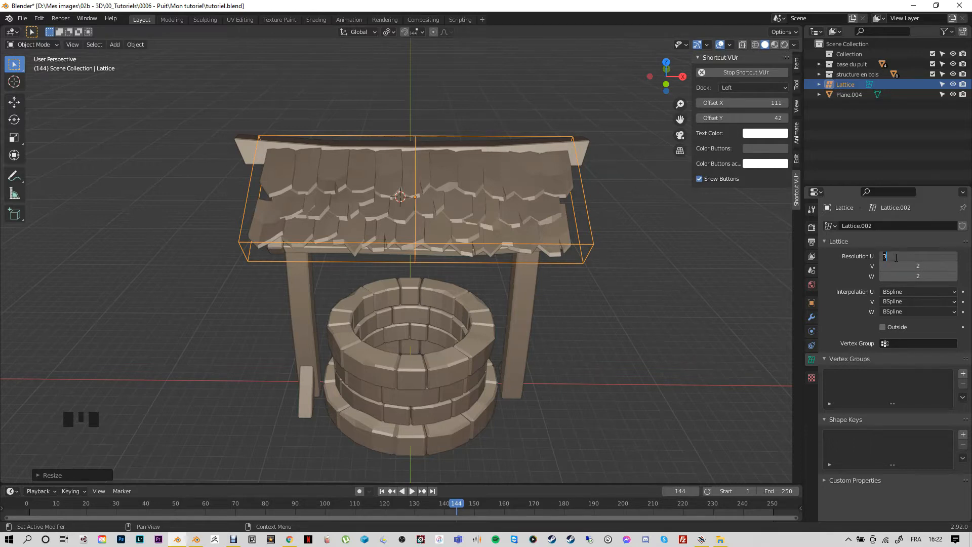
{"action": "type", "text": "5"}
{"action": "key", "text": "Return"}
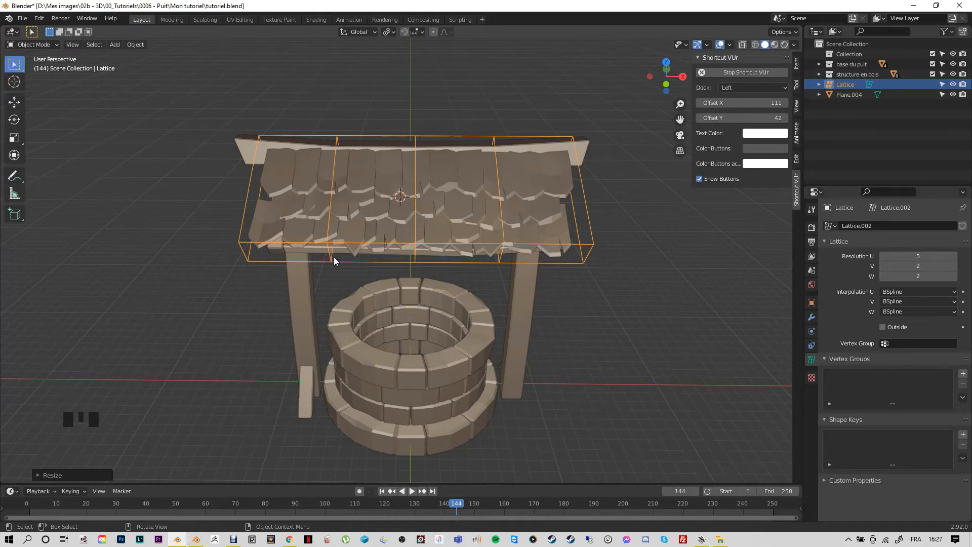
Step: Parent the roof tile mesh to the lattice and test the link with a temporary move of the lattice
{"action": "left_click", "coordinate": [390, 221]}
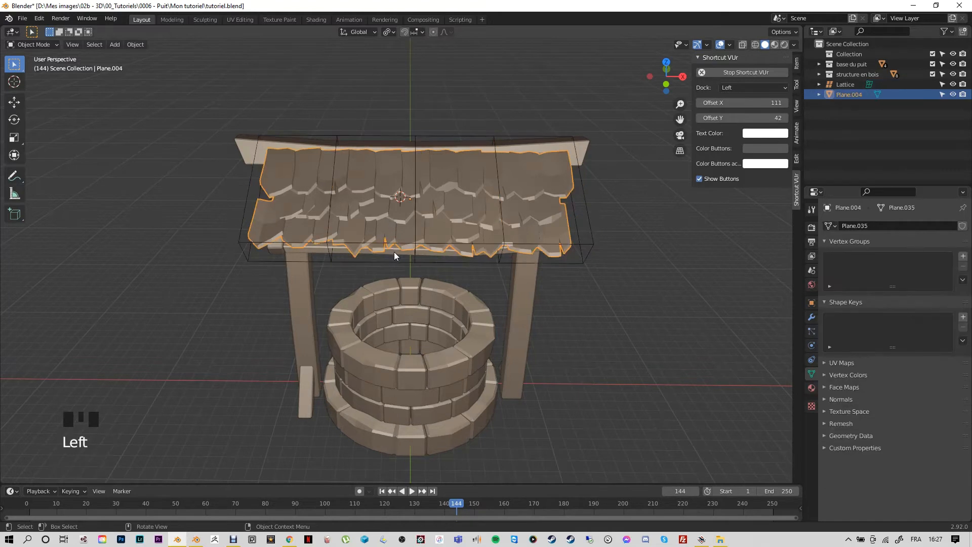
{"action": "left_click", "coordinate": [426, 135], "text": "shift"}
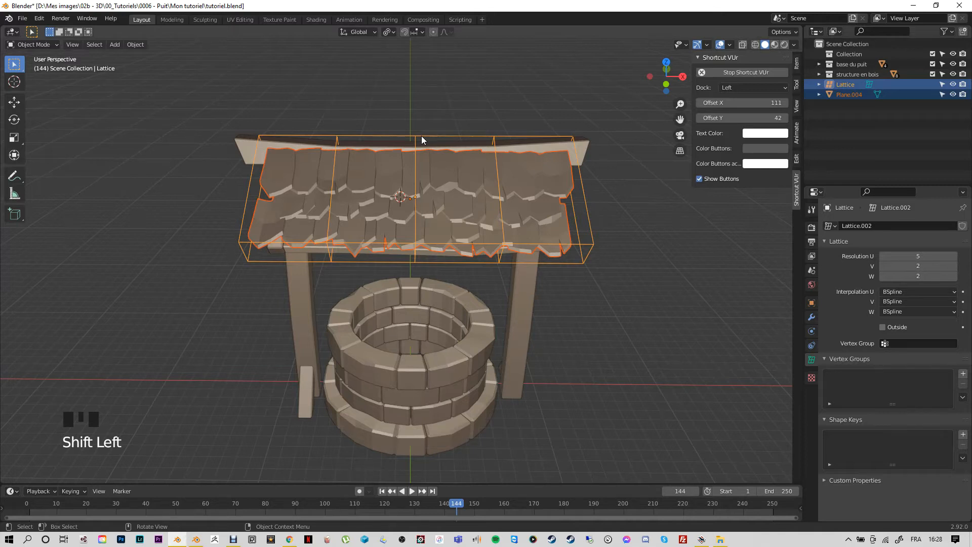
{"action": "key", "text": "ctrl"}
{"action": "key", "text": "ctrl+p"}
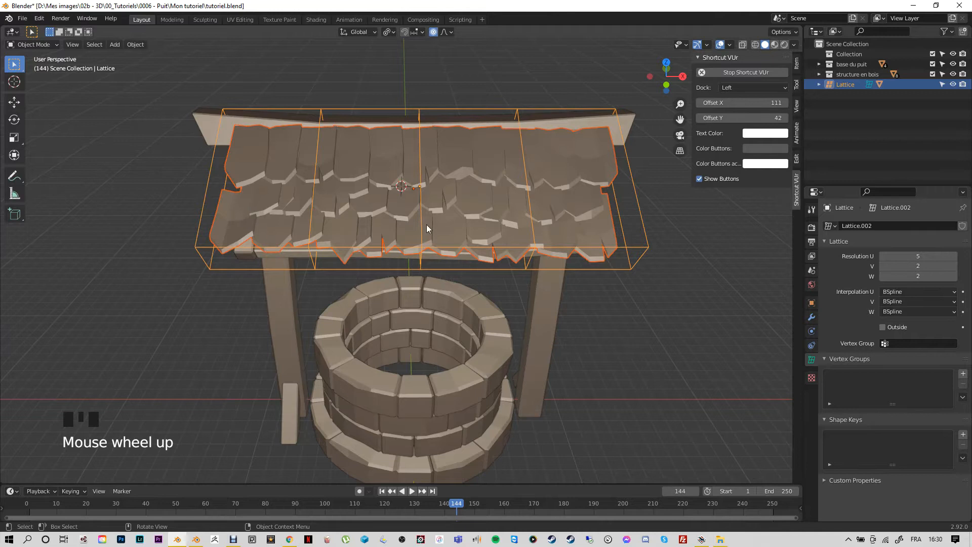
{"action": "key", "text": "g"}
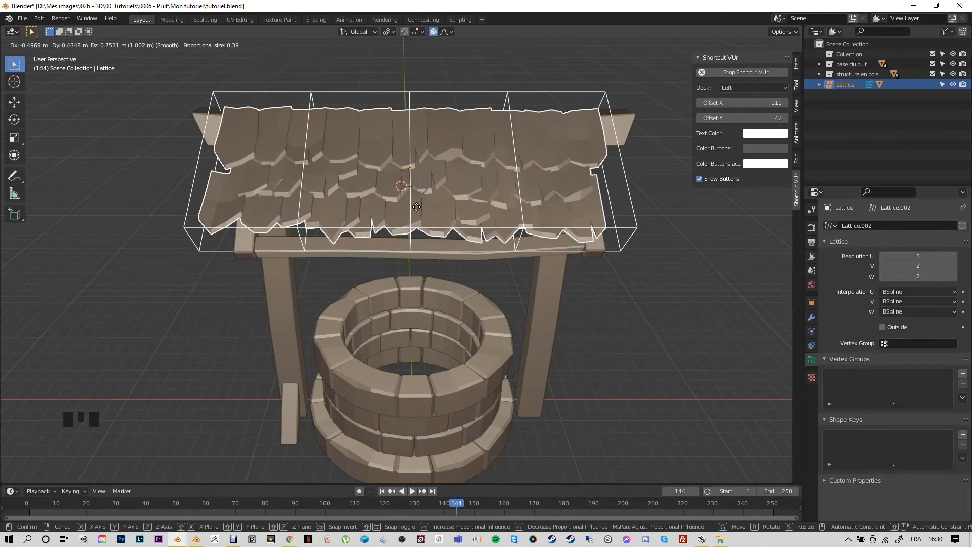
{"action": "right_click", "coordinate": [416, 207]}
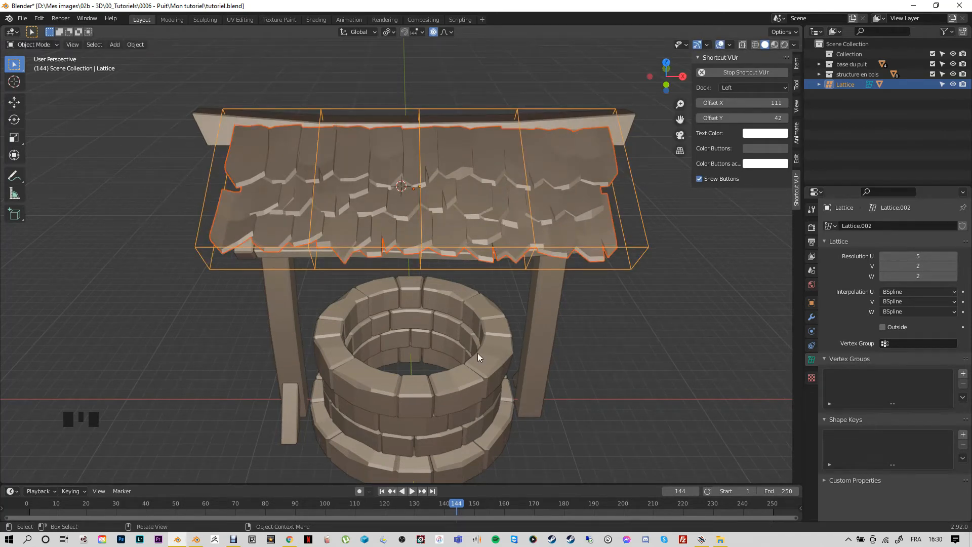
Step: Enter Edit Mode on the lattice and select the three visible corner points at its +X end
{"action": "left_click", "coordinate": [58, 44]}
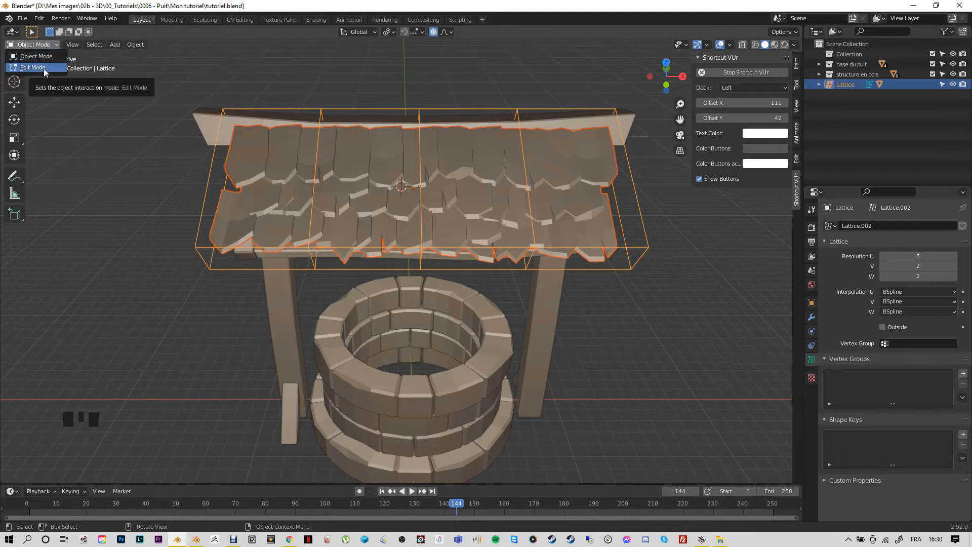
{"action": "left_click", "coordinate": [40, 67]}
{"action": "middle_click_drag", "start_coordinate": [587, 350], "coordinate": [494, 310]}
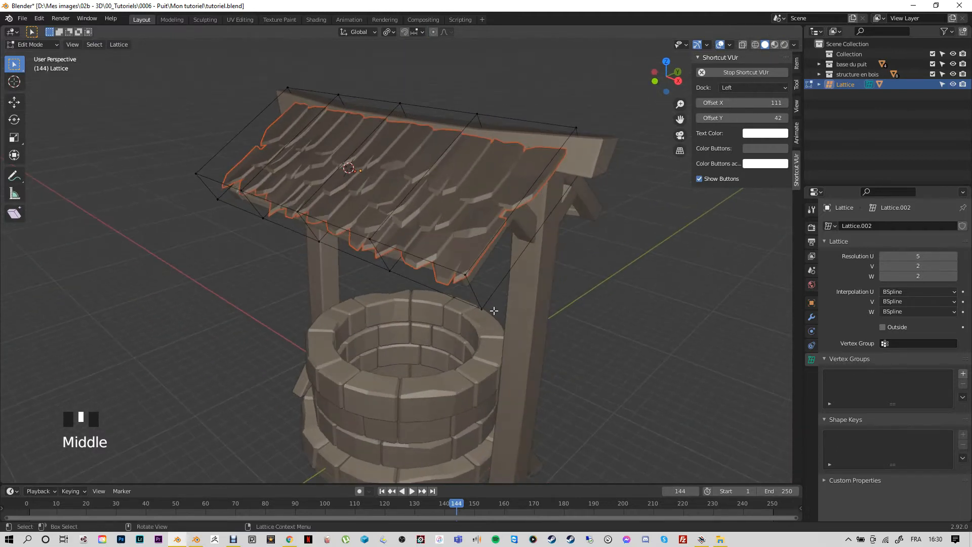
{"action": "left_click", "coordinate": [465, 275]}
{"action": "left_click", "coordinate": [481, 308], "text": "shift"}
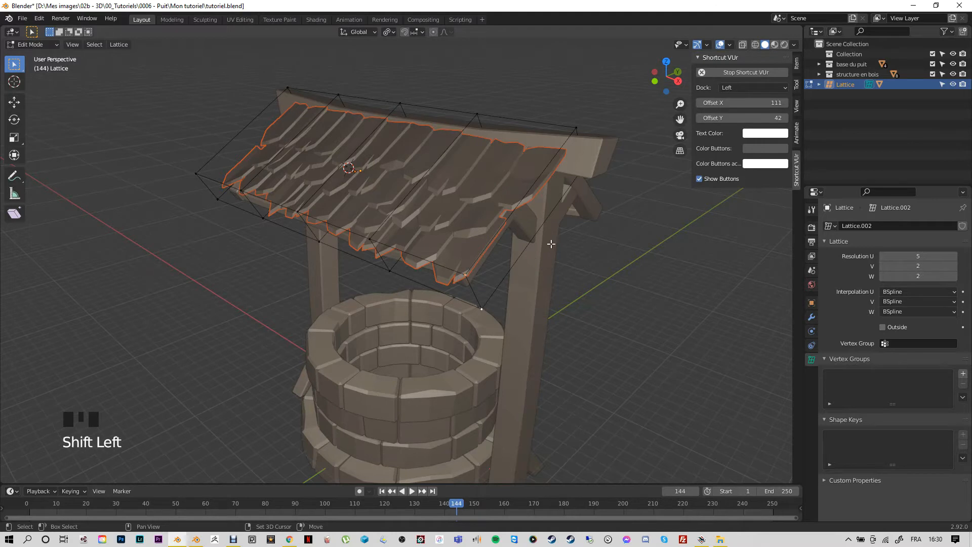
{"action": "left_click", "coordinate": [575, 130], "text": "shift"}
Step: Use wireframe shading to add the hidden fourth corner point at the lattice's +X end to the selection, then restore solid shading
{"action": "scroll", "coordinate": [615, 270], "scroll_direction": "up", "scroll_amount": 1}
{"action": "scroll", "coordinate": [639, 256], "scroll_direction": "down", "scroll_amount": 1}
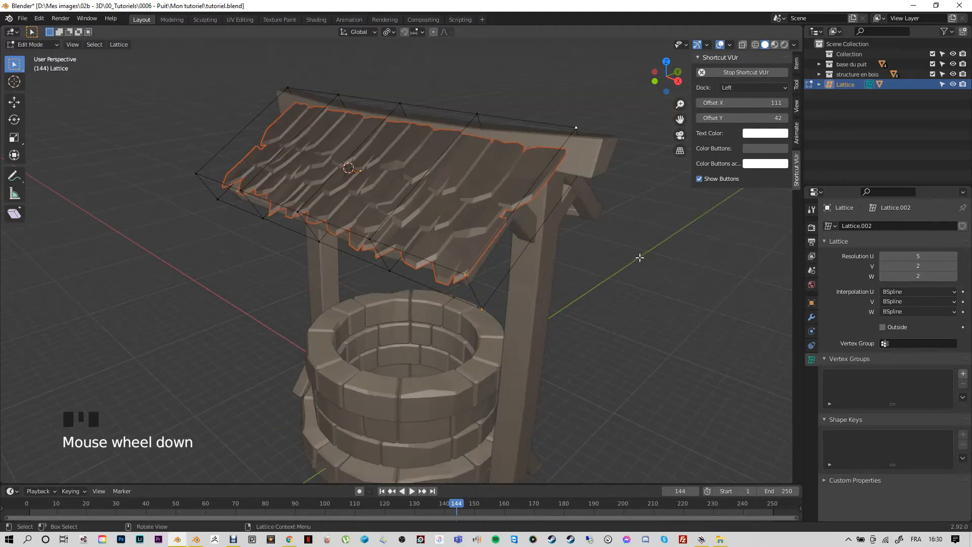
{"action": "key", "text": "z"}
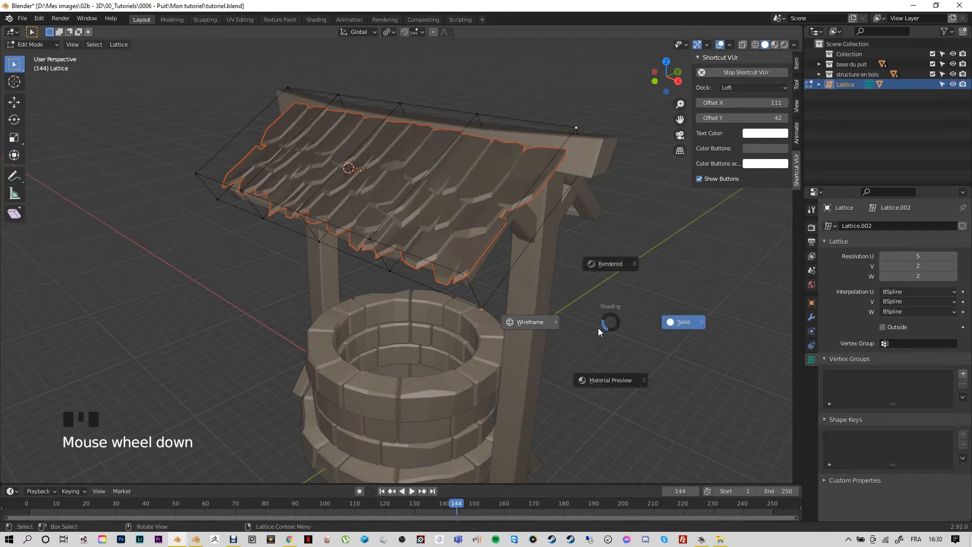
{"action": "left_click", "coordinate": [549, 327]}
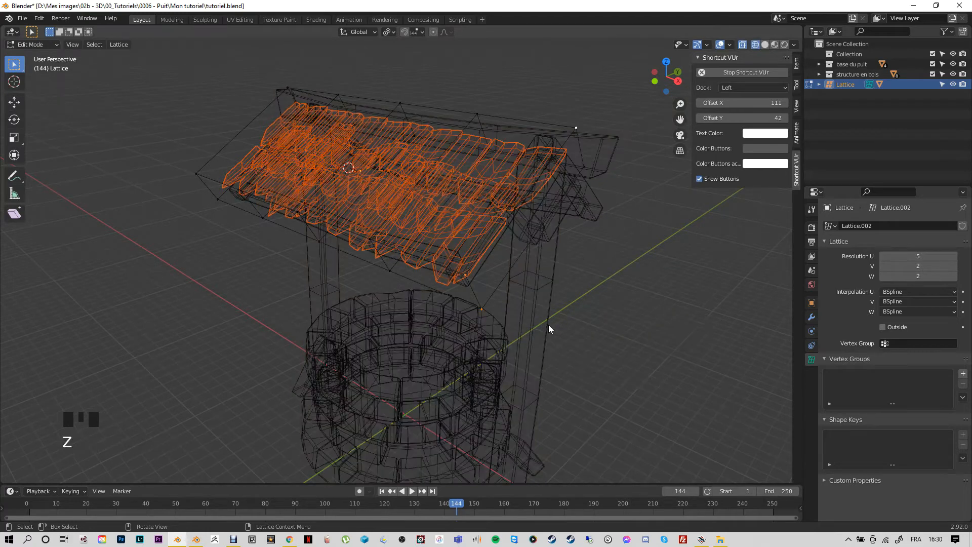
{"action": "left_click", "coordinate": [583, 166], "text": "shift"}
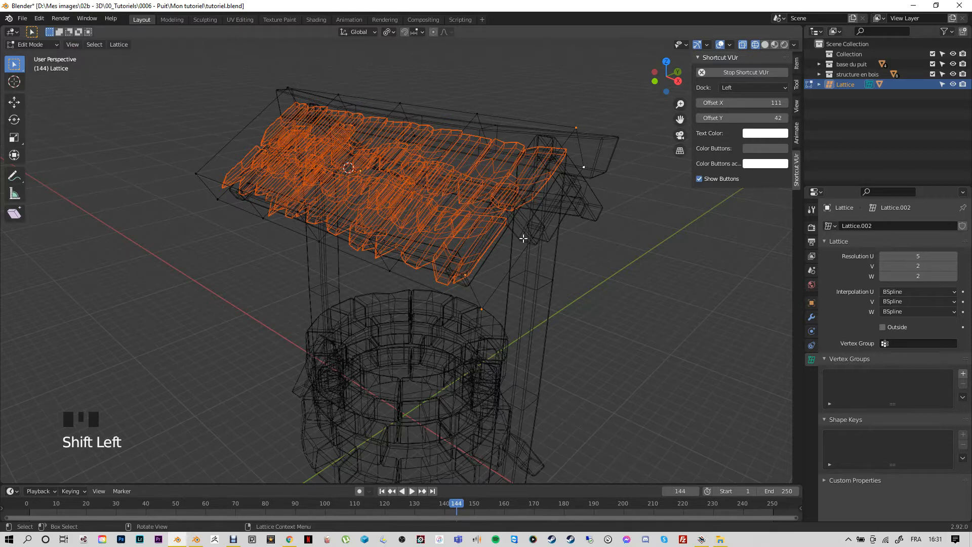
{"action": "key", "text": "z"}
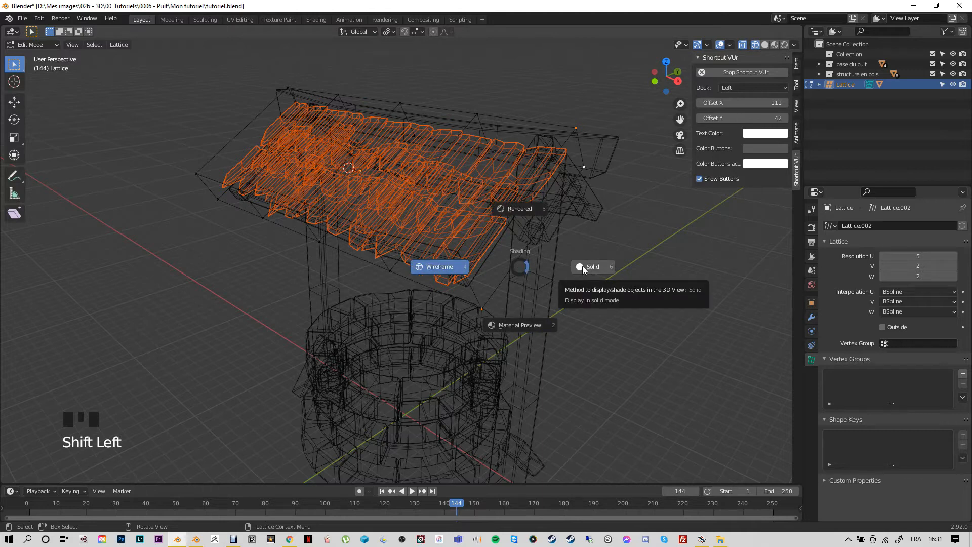
{"action": "left_click", "coordinate": [583, 270]}
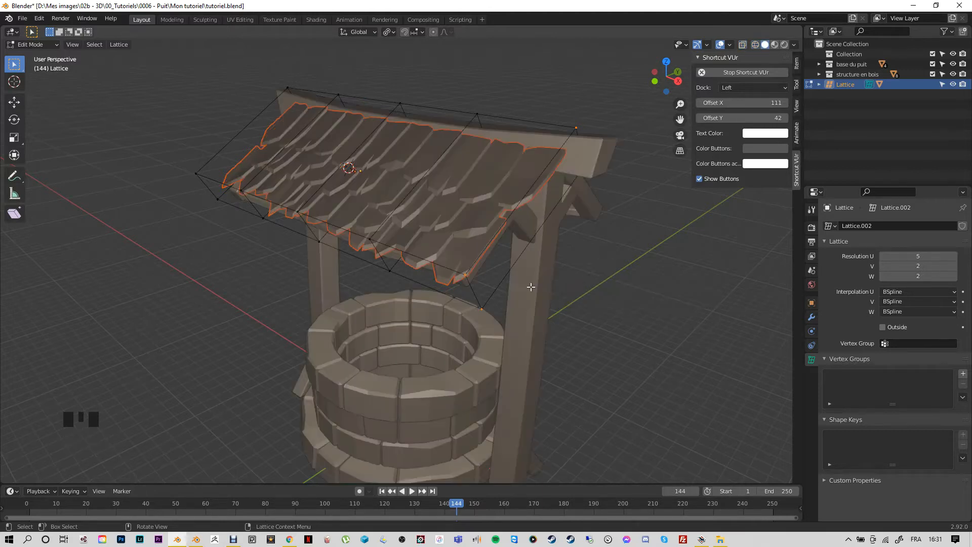
Step: Enable proportional editing with an influence size of about 4.59 and raise the lattice's +X end points slightly
{"action": "left_click", "coordinate": [433, 33]}
{"action": "key", "text": "g"}
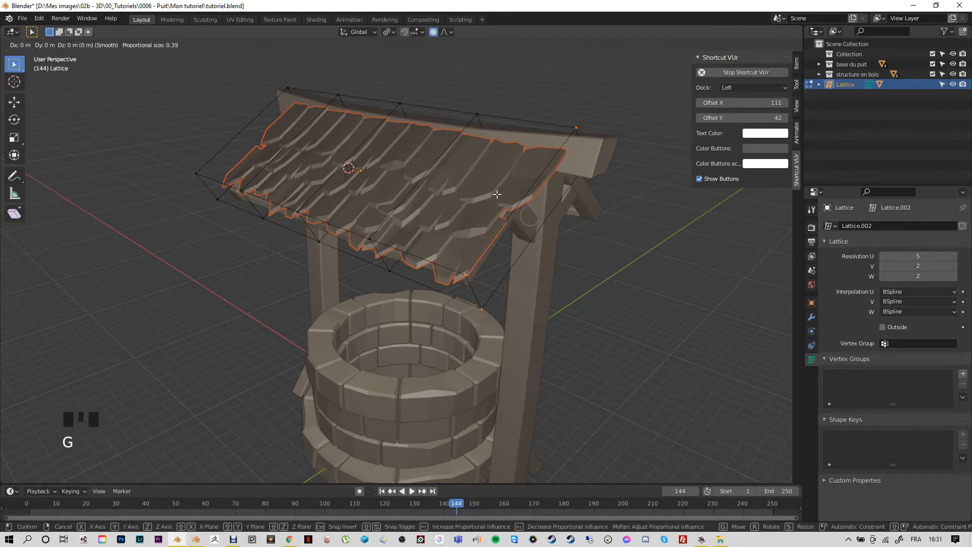
{"action": "scroll", "coordinate": [497, 194], "scroll_direction": "down", "scroll_amount": 20}
{"action": "scroll", "coordinate": [496, 196], "scroll_direction": "down", "scroll_amount": 6}
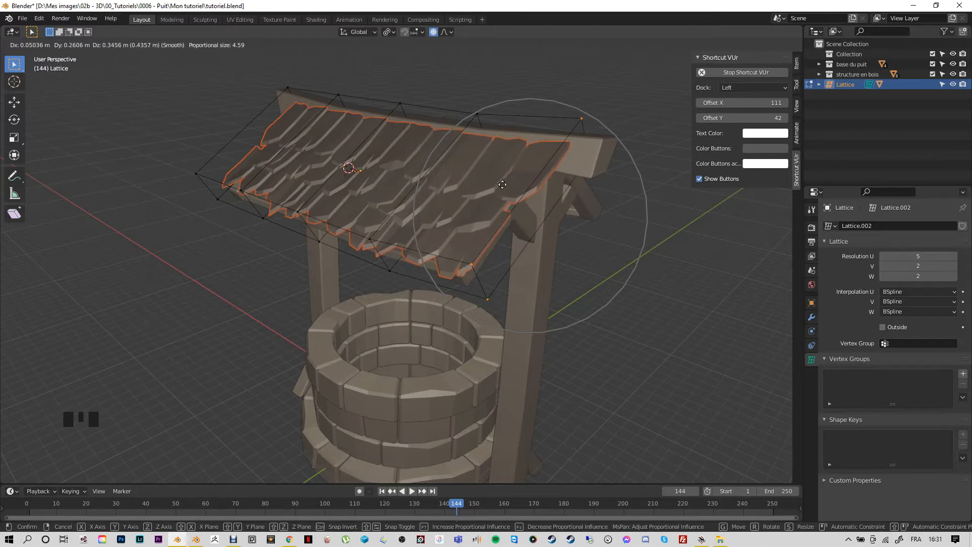
{"action": "left_click", "coordinate": [494, 207]}
Step: In front view, move the +X end points outward so the tiles reach closer to the end of the ridge beam
{"action": "key", "text": "KP_1"}
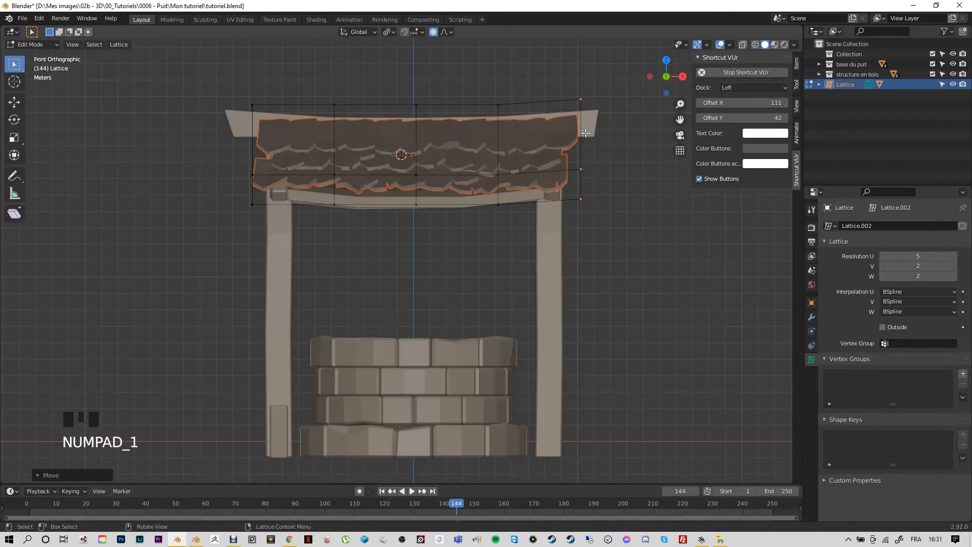
{"action": "key", "text": "g"}
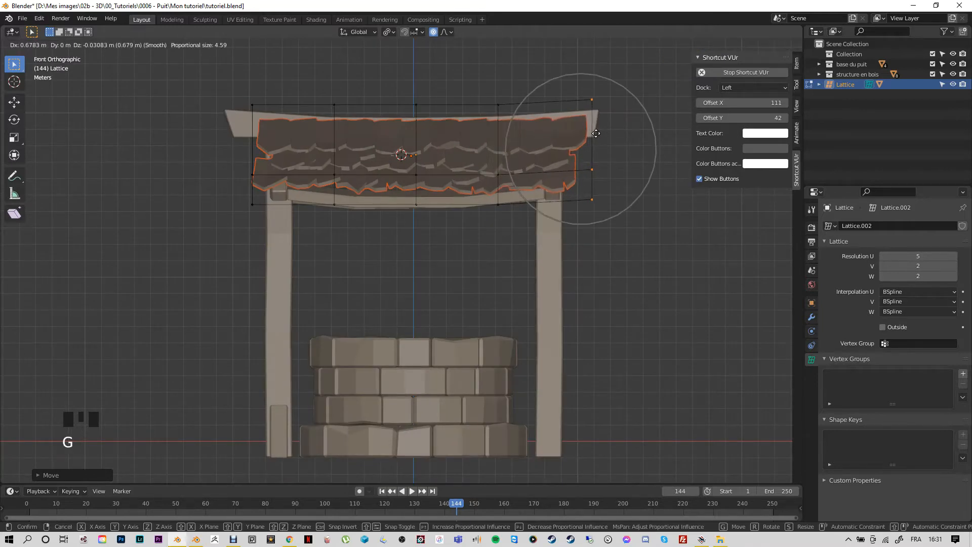
{"action": "left_click", "coordinate": [593, 132]}
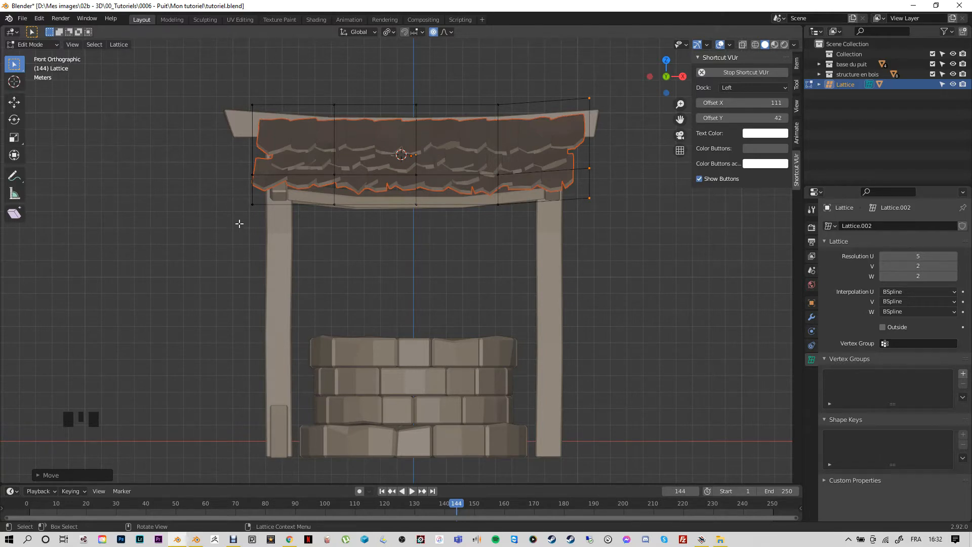
Step: Select all points at the lattice's -X end and move them outward and slightly up toward the ridge beam's tip
{"action": "key", "text": "b"}
{"action": "left_click_drag", "start_coordinate": [259, 215], "coordinate": [239, 76]}
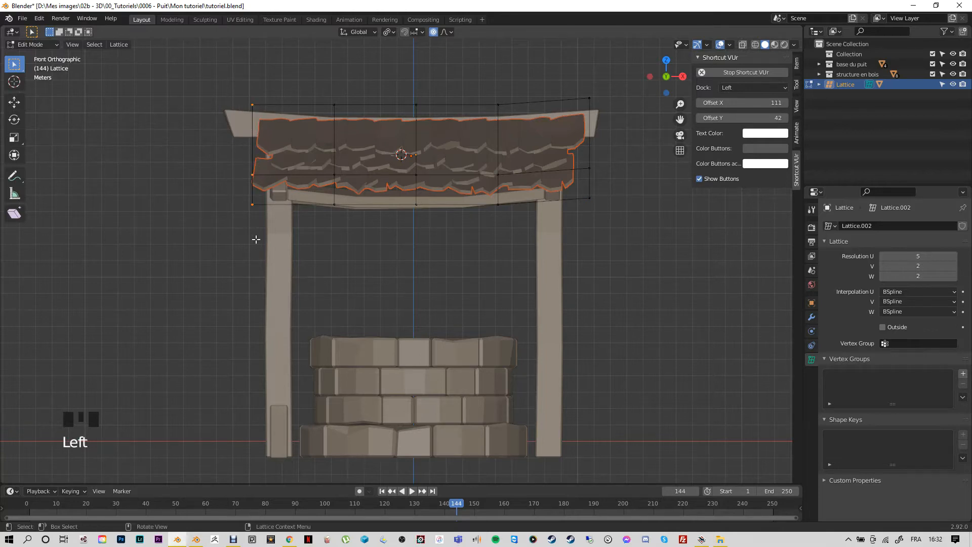
{"action": "key", "text": "g"}
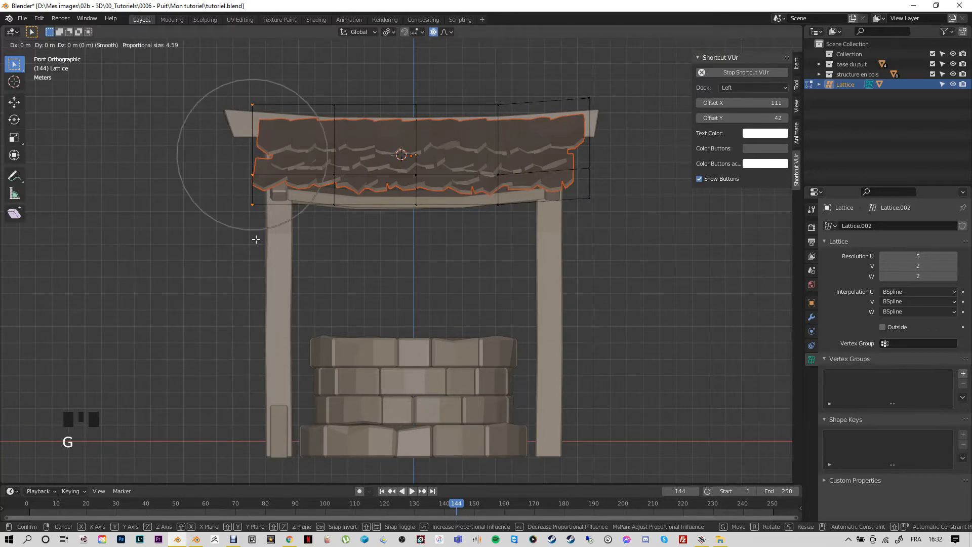
{"action": "left_click", "coordinate": [229, 231]}
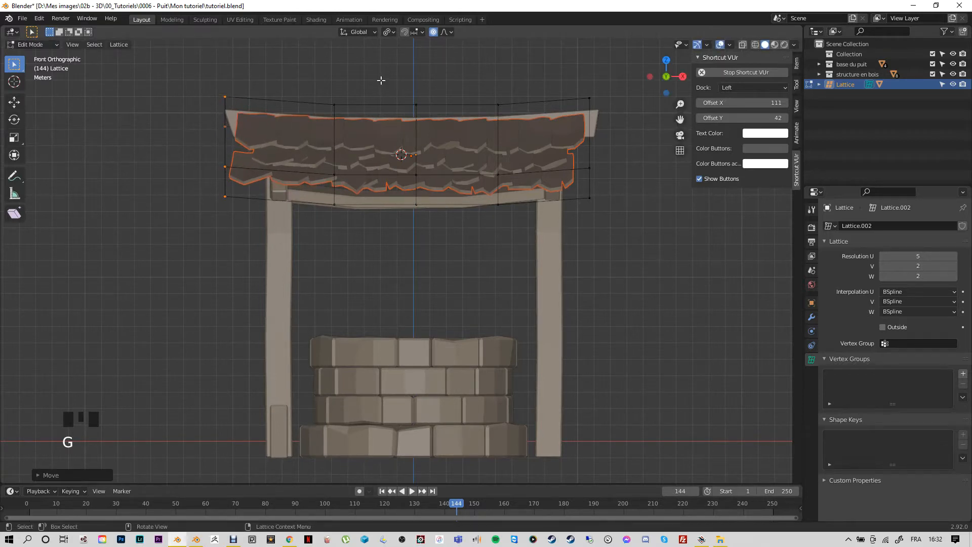
Step: Select the lattice's middle column of points and lower it so the tiles sag at the roof's center
{"action": "left_click_drag", "start_coordinate": [375, 79], "coordinate": [445, 243]}
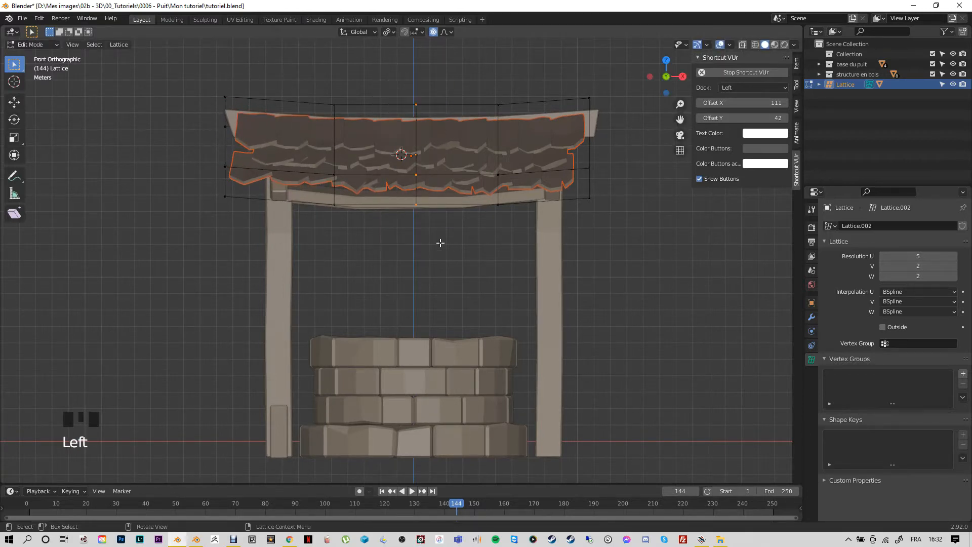
{"action": "key", "text": "g"}
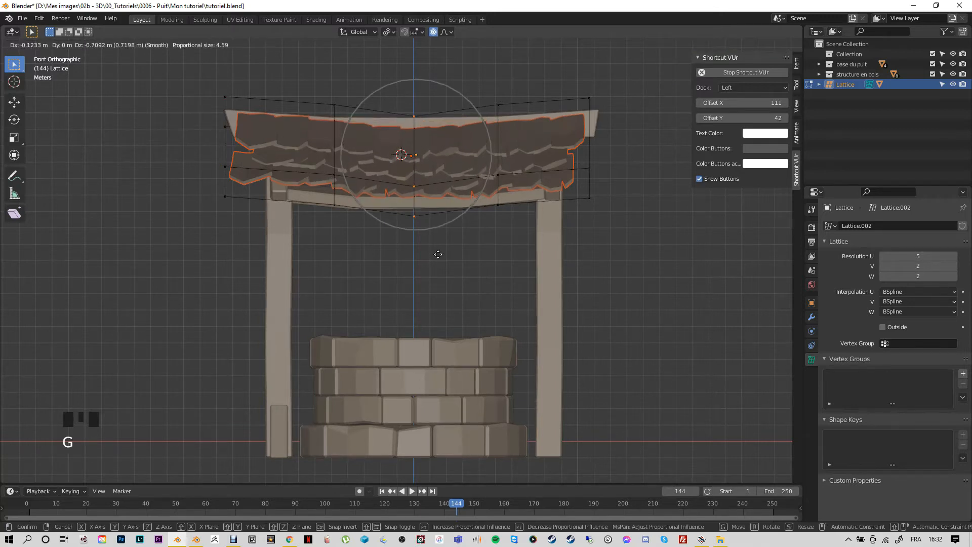
{"action": "left_click", "coordinate": [416, 248]}
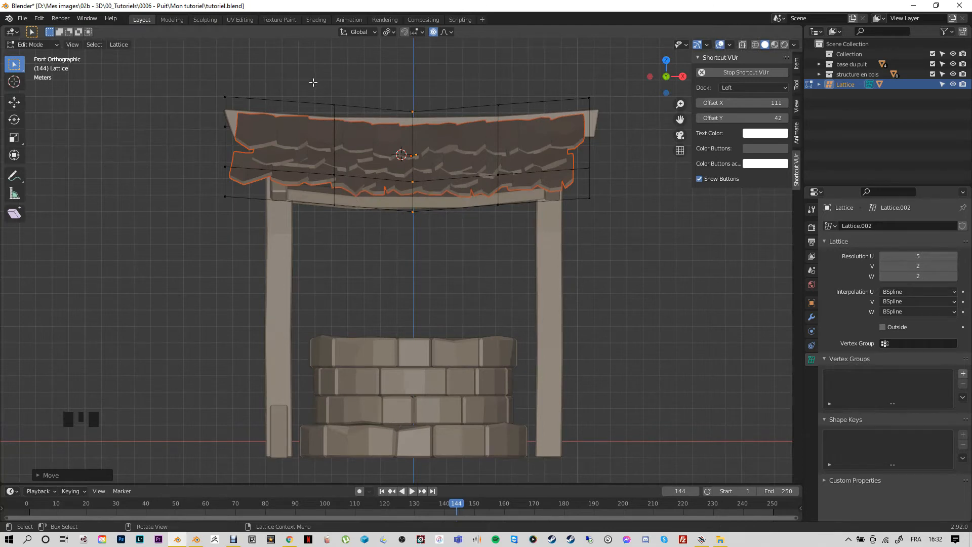
Step: Lower the two intermediate lattice columns on either side of the center by about 0.5 m each to follow the roof's sag
{"action": "left_click_drag", "start_coordinate": [312, 82], "coordinate": [350, 226]}
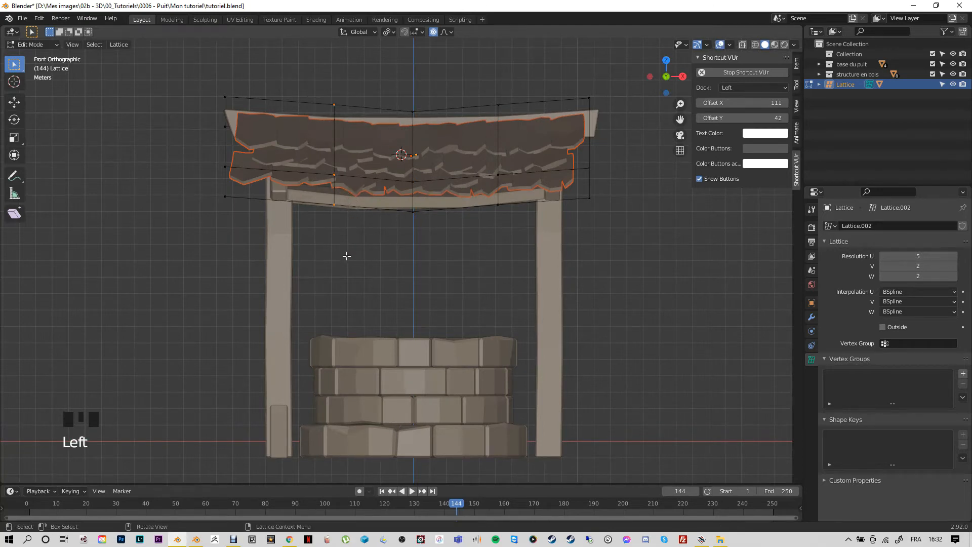
{"action": "key", "text": "g"}
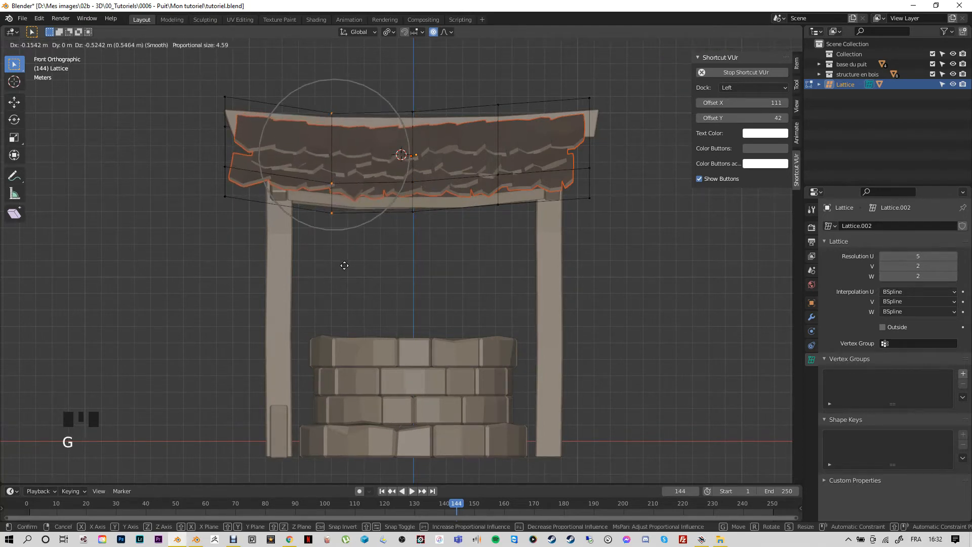
{"action": "left_click", "coordinate": [344, 265]}
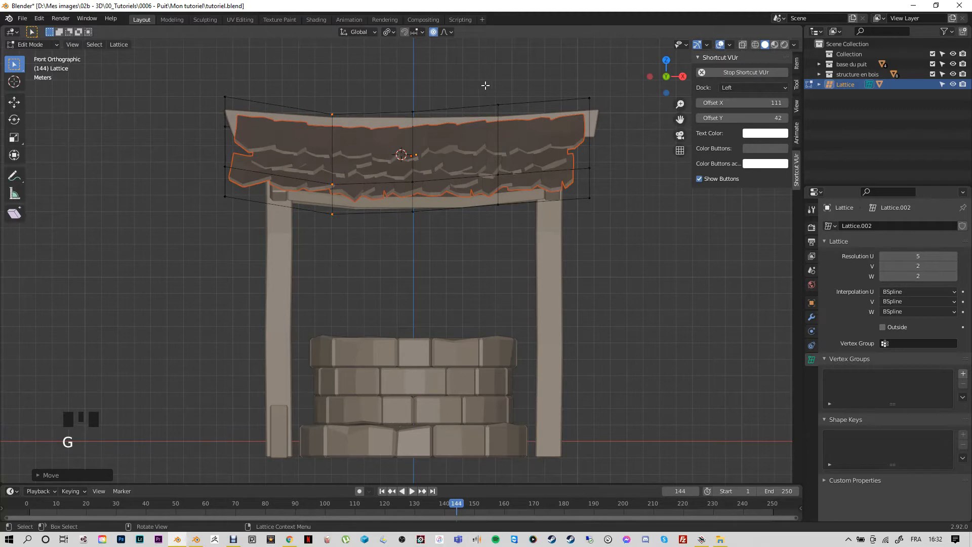
{"action": "left_click_drag", "start_coordinate": [485, 85], "coordinate": [509, 234]}
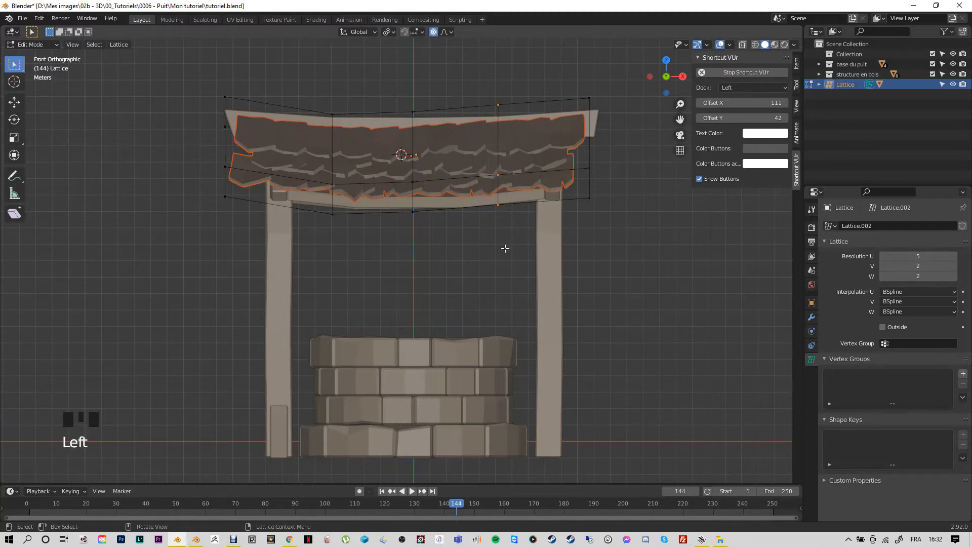
{"action": "key", "text": "g"}
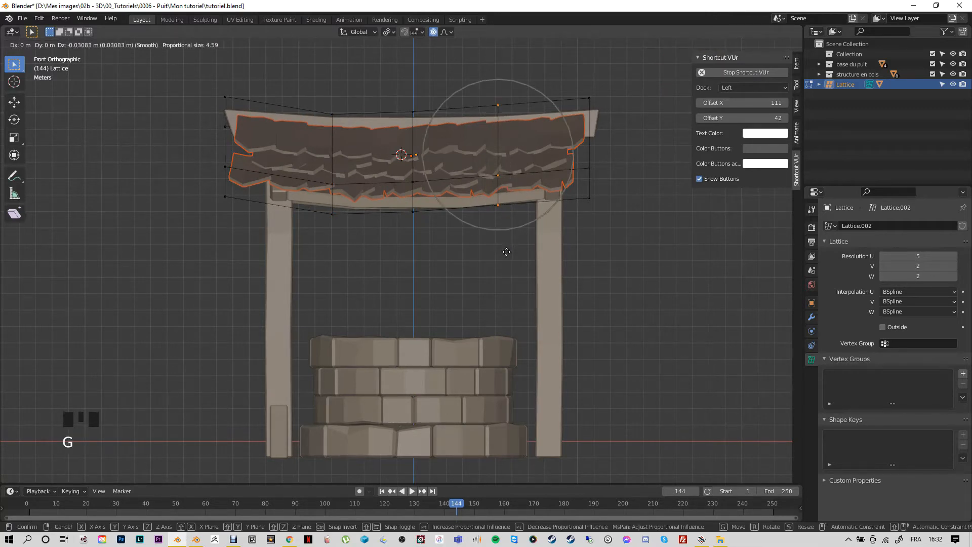
{"action": "left_click", "coordinate": [506, 256]}
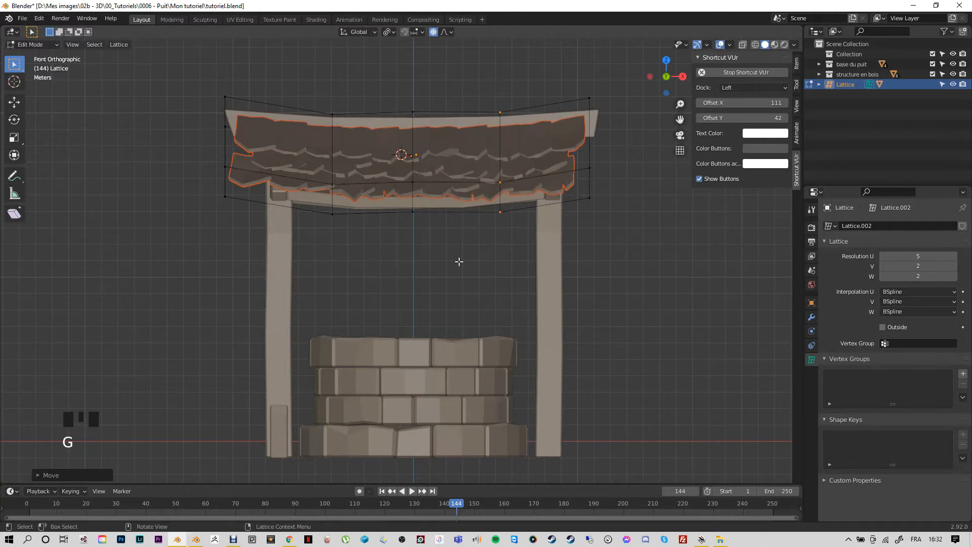
Step: From a low angle, lower the -X intermediate column by about 0.4 m and the middle column by about 0.55 m toward the beams
{"action": "middle_click_drag", "start_coordinate": [449, 275], "coordinate": [457, 253]}
{"action": "left_click_drag", "start_coordinate": [308, 84], "coordinate": [356, 189]}
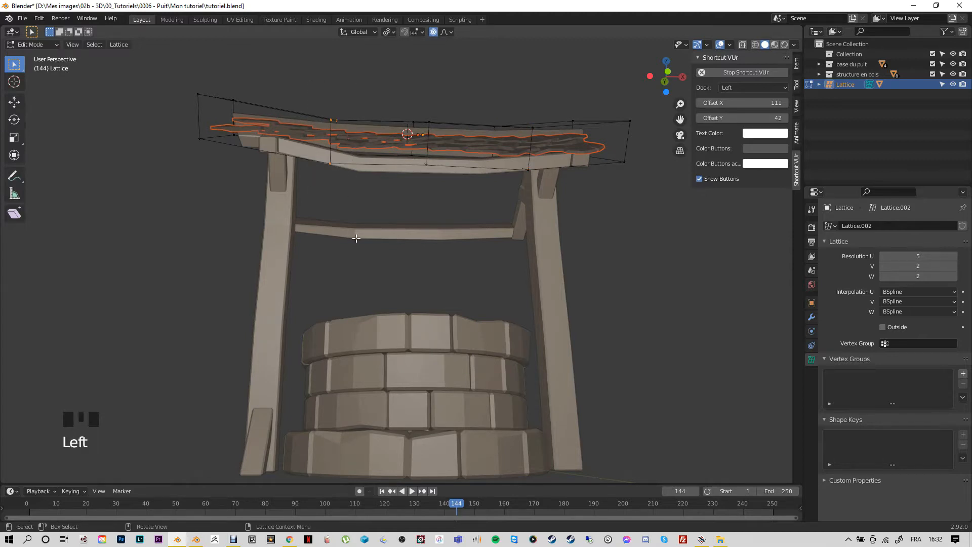
{"action": "key", "text": "g"}
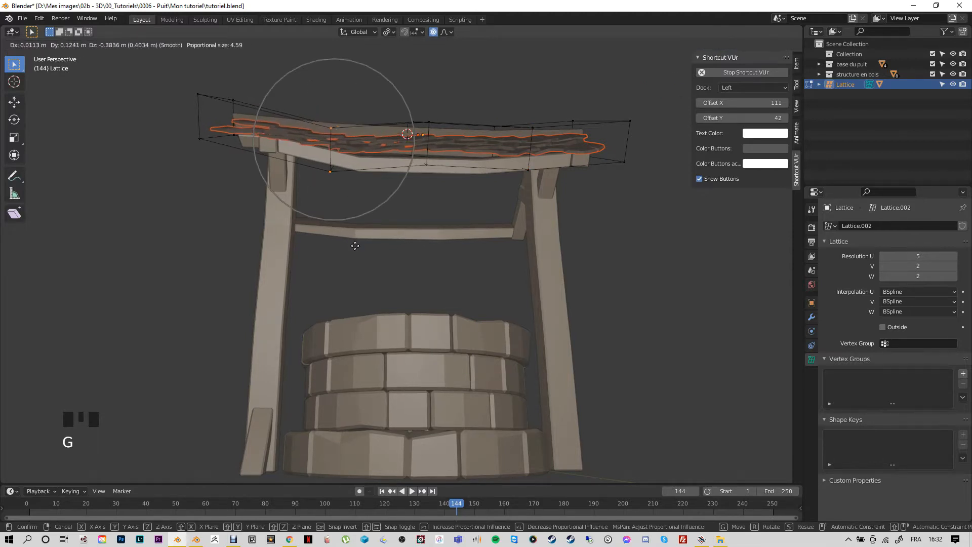
{"action": "left_click", "coordinate": [356, 245]}
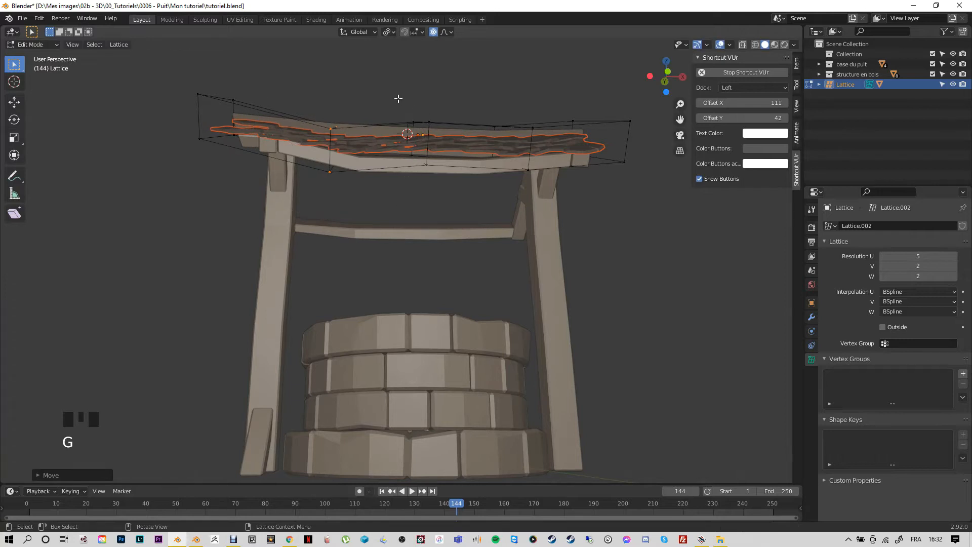
{"action": "left_click_drag", "start_coordinate": [419, 105], "coordinate": [452, 205]}
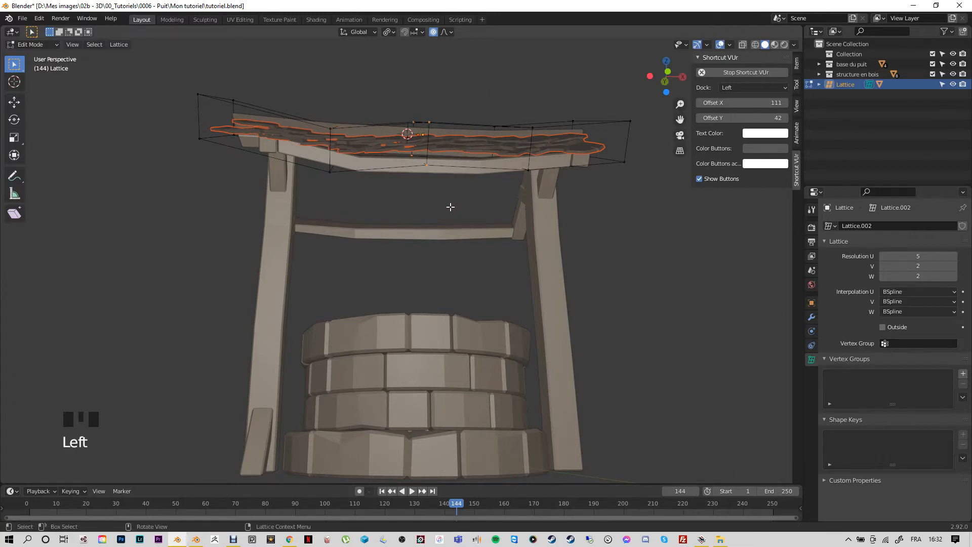
{"action": "key", "text": "g"}
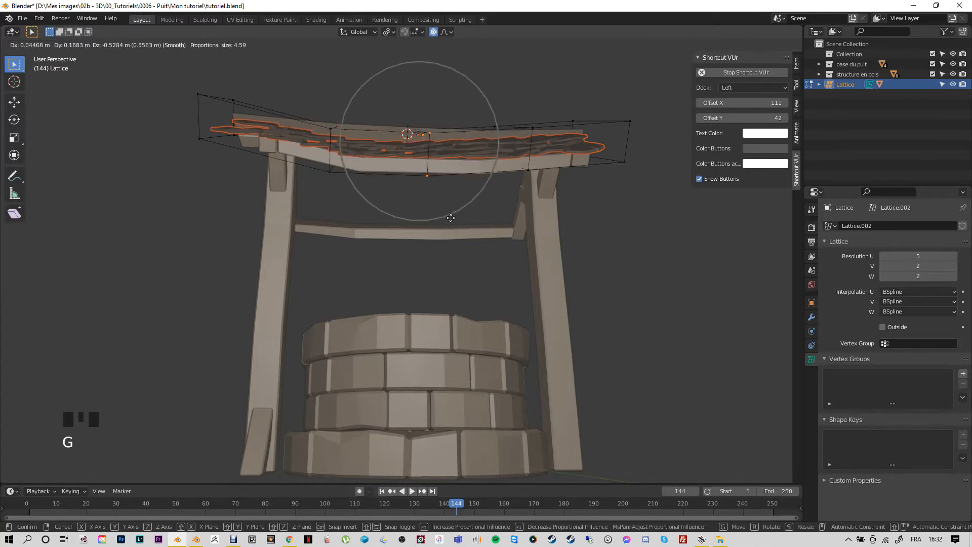
{"action": "left_click", "coordinate": [450, 218]}
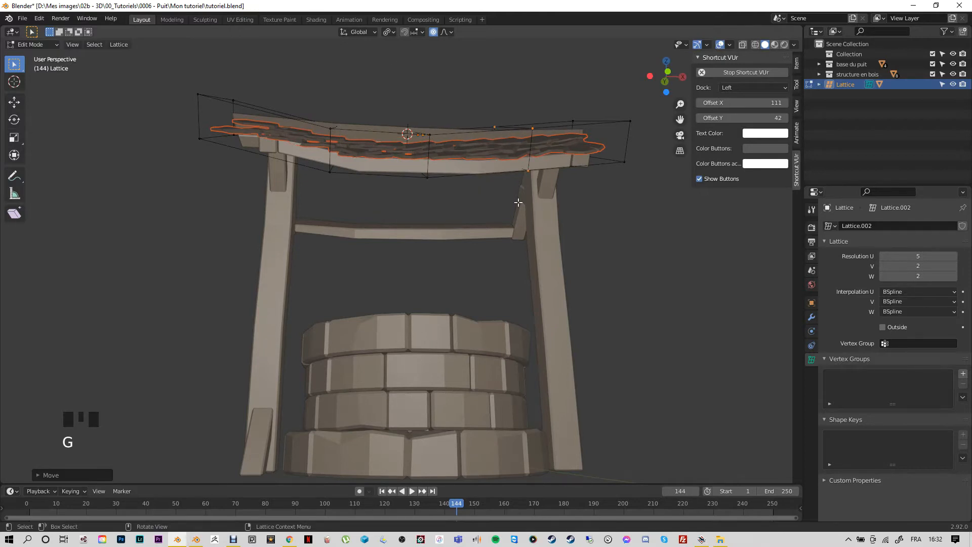
Step: In front view, raise the lattice's -X end points slightly and its +X end points by about 0.25 m
{"action": "key", "text": "KP_1"}
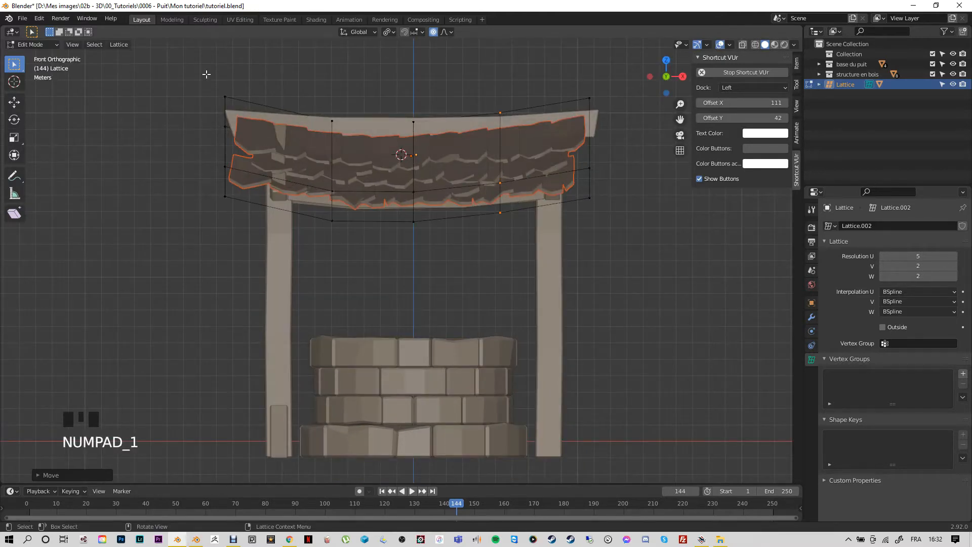
{"action": "left_click_drag", "start_coordinate": [206, 74], "coordinate": [247, 216]}
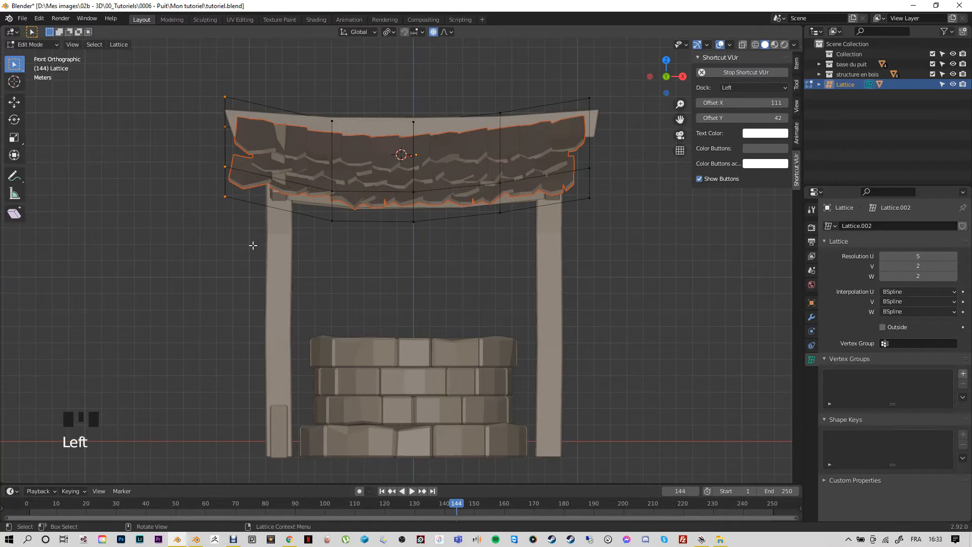
{"action": "key", "text": "g"}
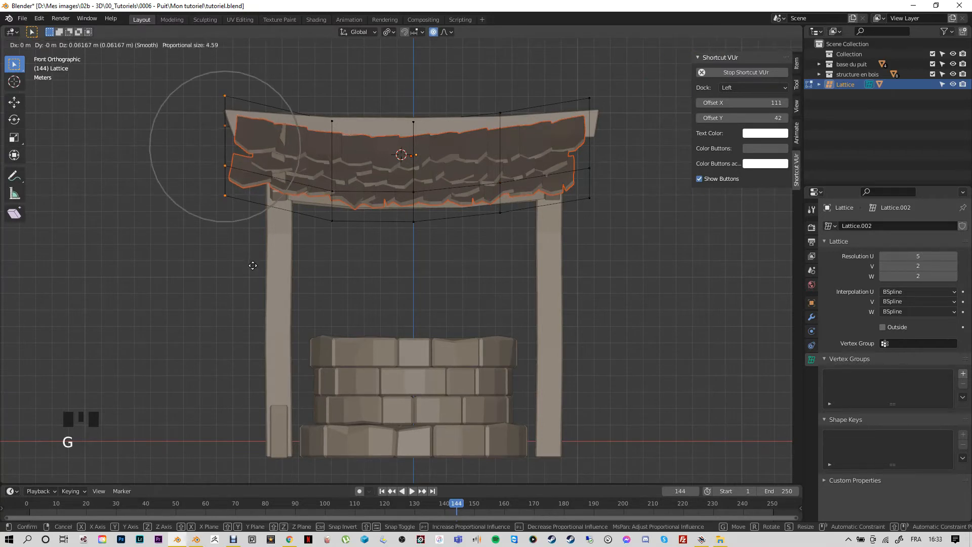
{"action": "left_click", "coordinate": [254, 265]}
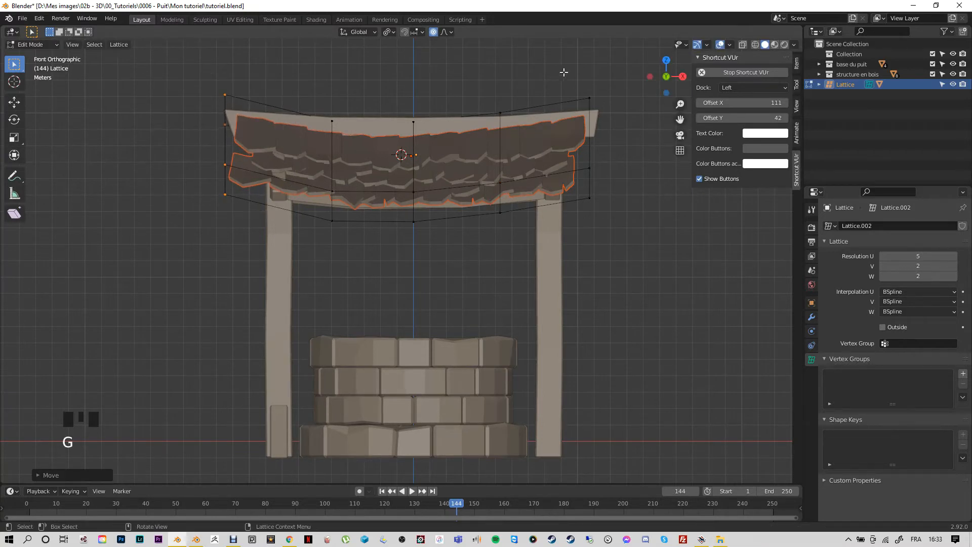
{"action": "left_click_drag", "start_coordinate": [564, 72], "coordinate": [610, 245]}
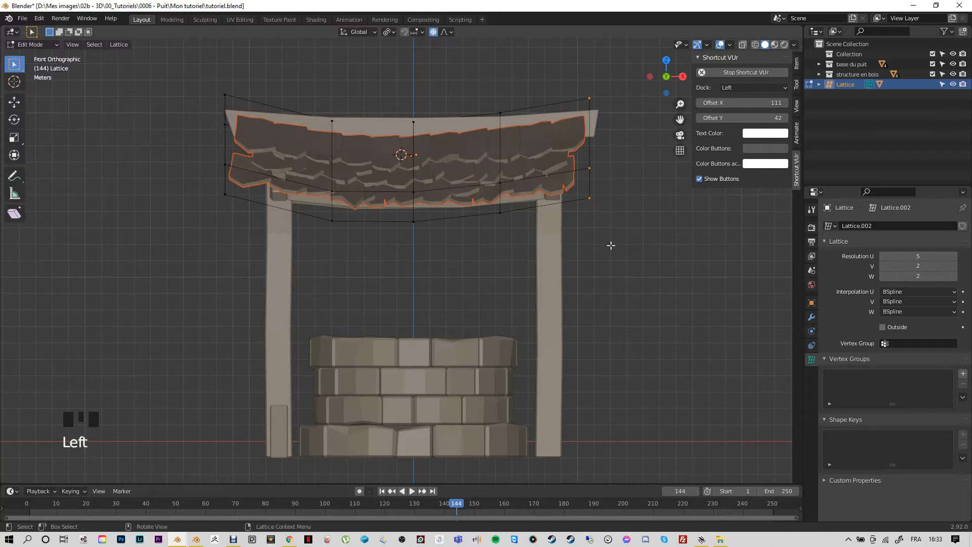
{"action": "key", "text": "g"}
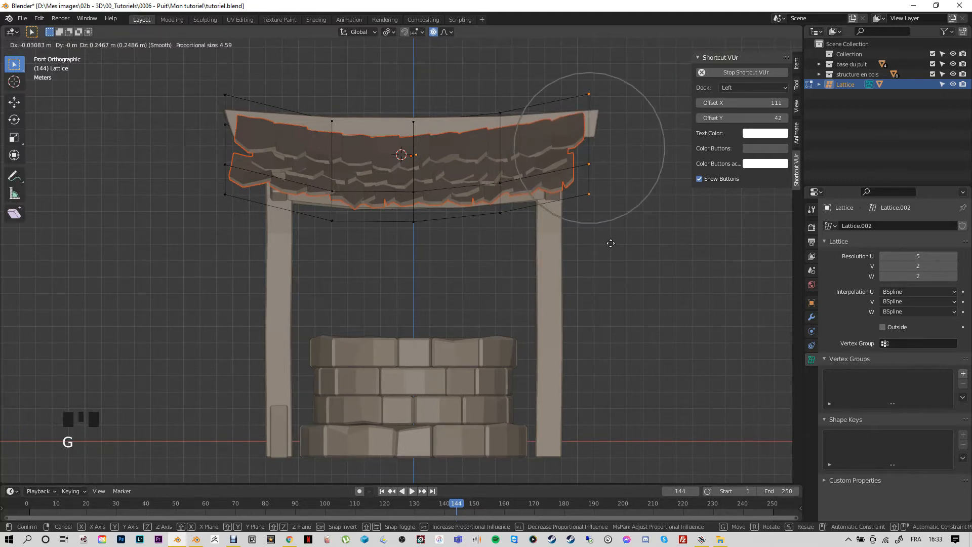
{"action": "left_click", "coordinate": [612, 242]}
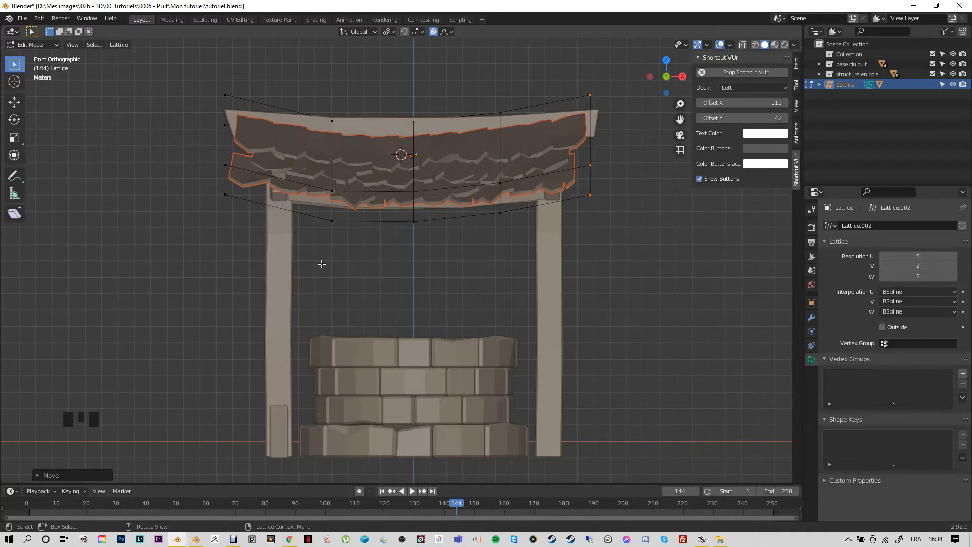
Step: On the lower support beam beneath the tiles, select the edge loop near the beam's middle on the -X side and move it to adjust the fit
{"action": "scroll", "coordinate": [302, 425], "scroll_direction": "down", "scroll_amount": 3}
{"action": "middle_click_drag", "start_coordinate": [303, 425], "coordinate": [299, 359]}
{"action": "scroll", "coordinate": [323, 288], "scroll_direction": "up", "scroll_amount": 2}
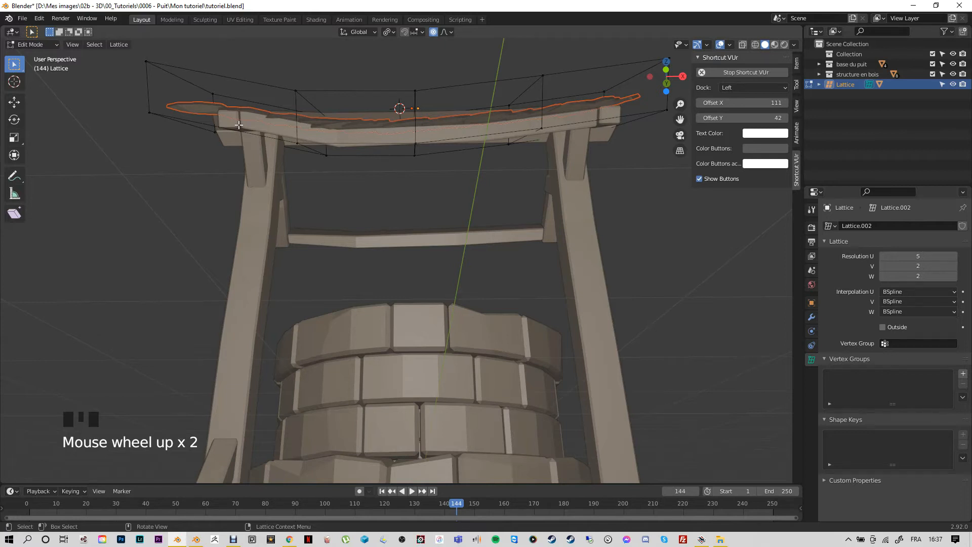
{"action": "middle_click_drag", "start_coordinate": [204, 165], "coordinate": [361, 223]}
{"action": "scroll", "coordinate": [369, 161], "scroll_direction": "down", "scroll_amount": 1}
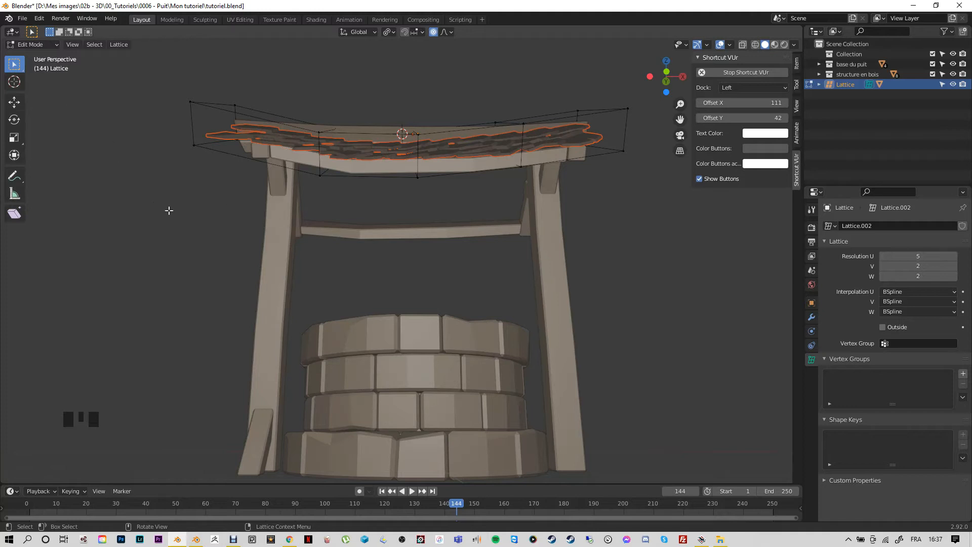
{"action": "key", "text": "Tab"}
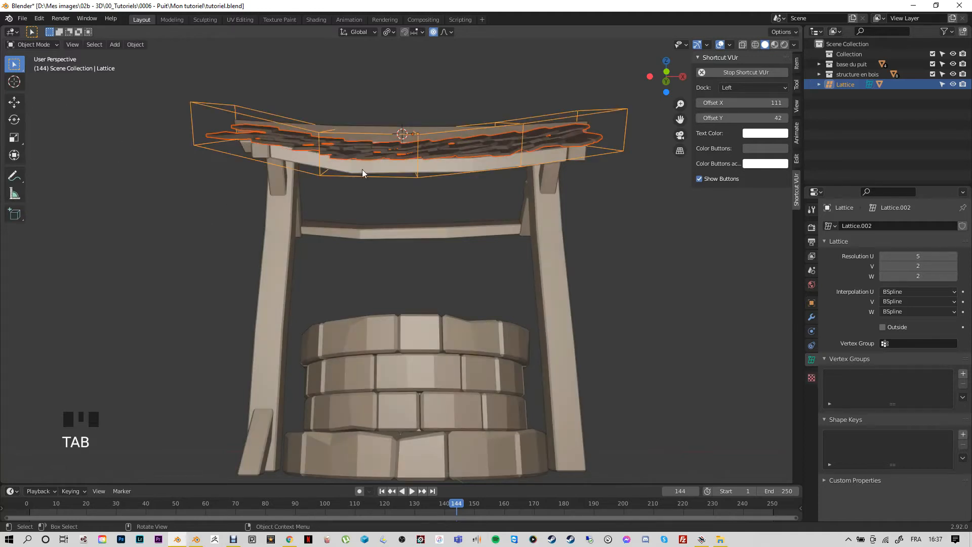
{"action": "left_click", "coordinate": [362, 168]}
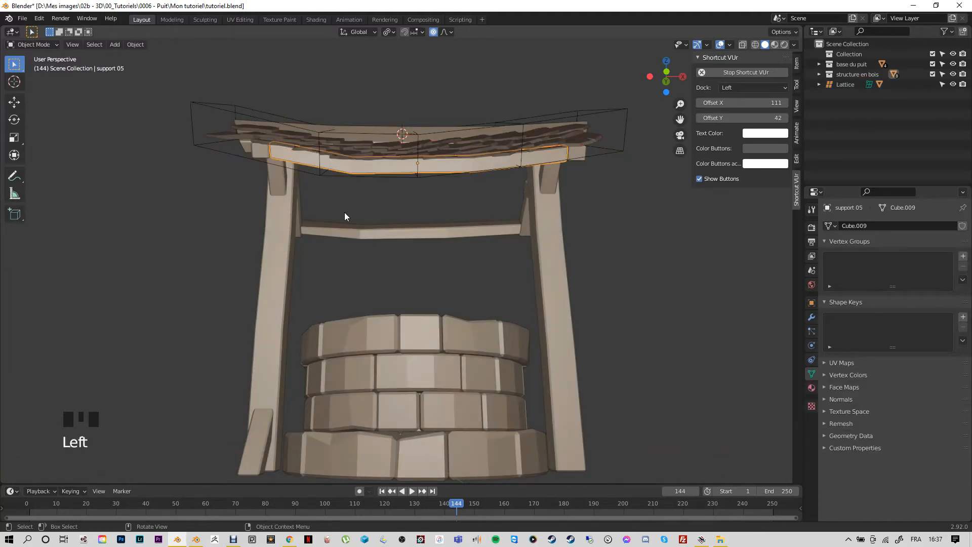
{"action": "key", "text": "Tab"}
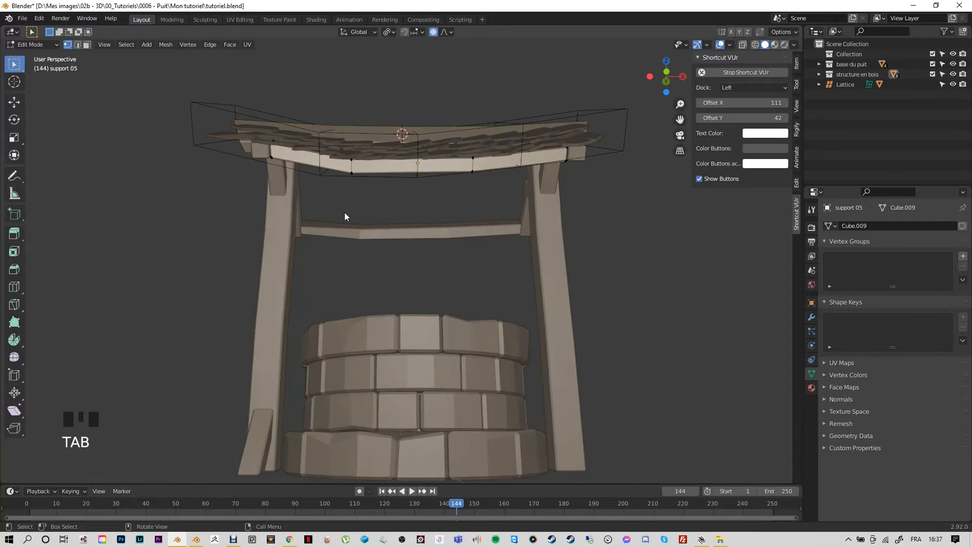
{"action": "left_click", "coordinate": [352, 167], "text": "alt"}
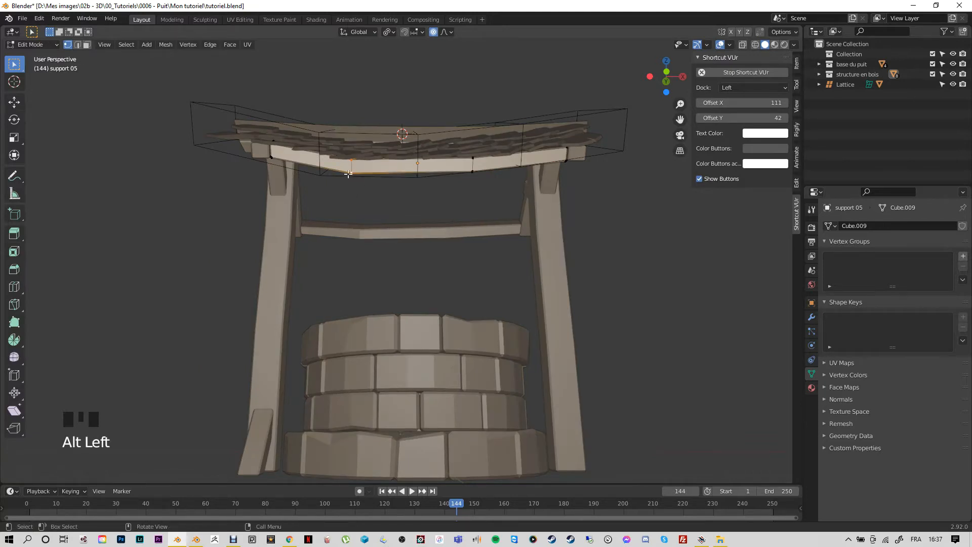
{"action": "key", "text": "g"}
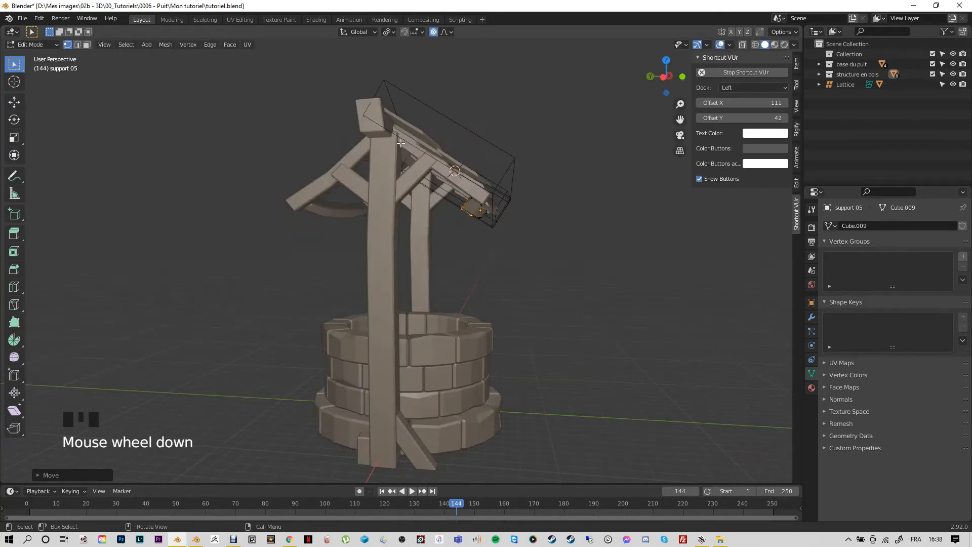
{"action": "mouse_move", "coordinate": [462, 236]}
{"action": "middle_mouse_down"}
{"action": "mouse_move", "coordinate": [387, 244]}
{"action": "mouse_move", "coordinate": [354, 213]}
{"action": "mouse_move", "coordinate": [481, 245]}
{"action": "mouse_move", "coordinate": [464, 245]}
{"action": "mouse_move", "coordinate": [469, 234]}
{"action": "middle_mouse_up"}
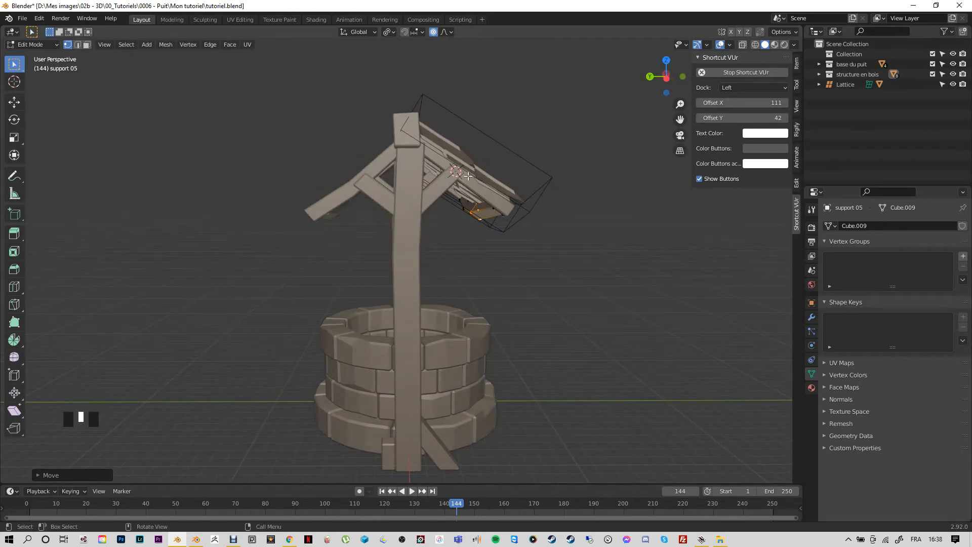
{"action": "middle_click_drag", "start_coordinate": [466, 179], "coordinate": [427, 251]}
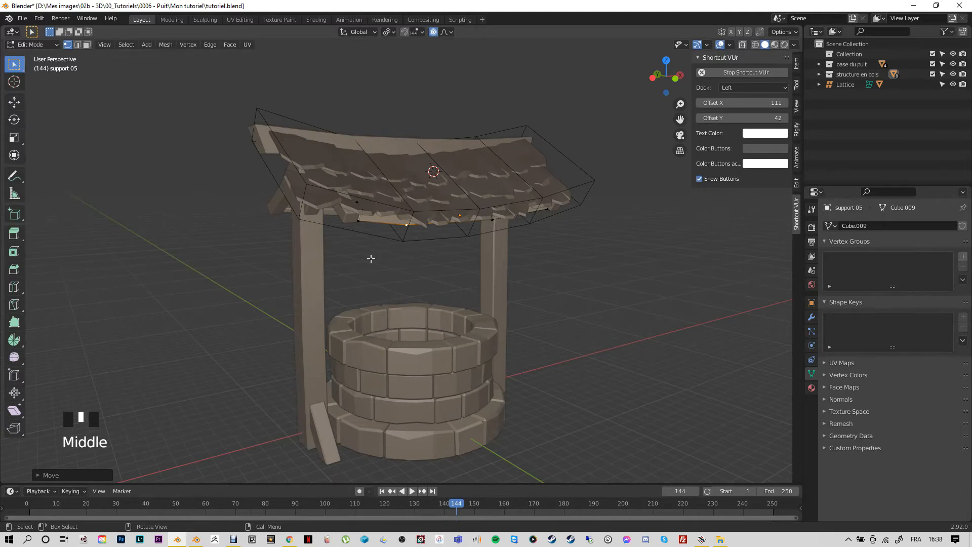
{"action": "key", "text": "Tab"}
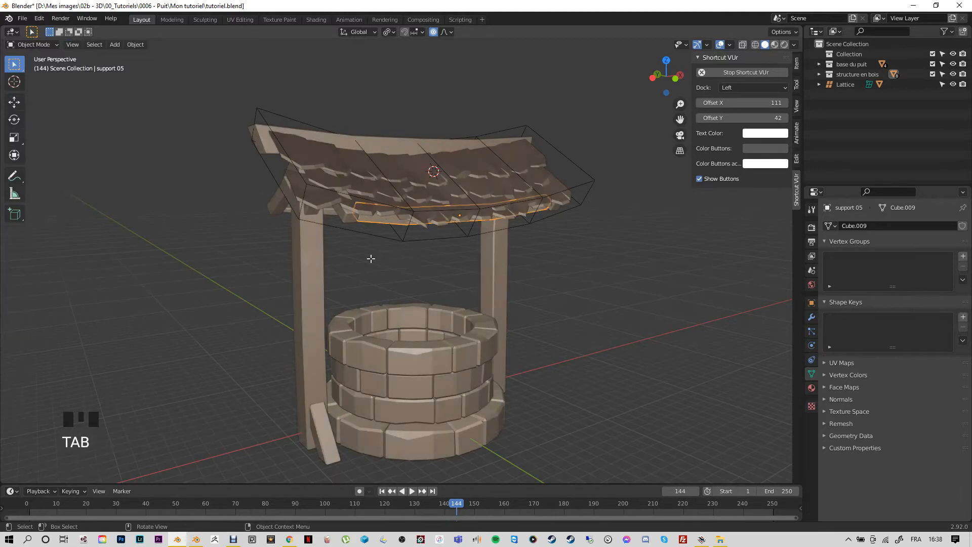
{"action": "left_click", "coordinate": [345, 216]}
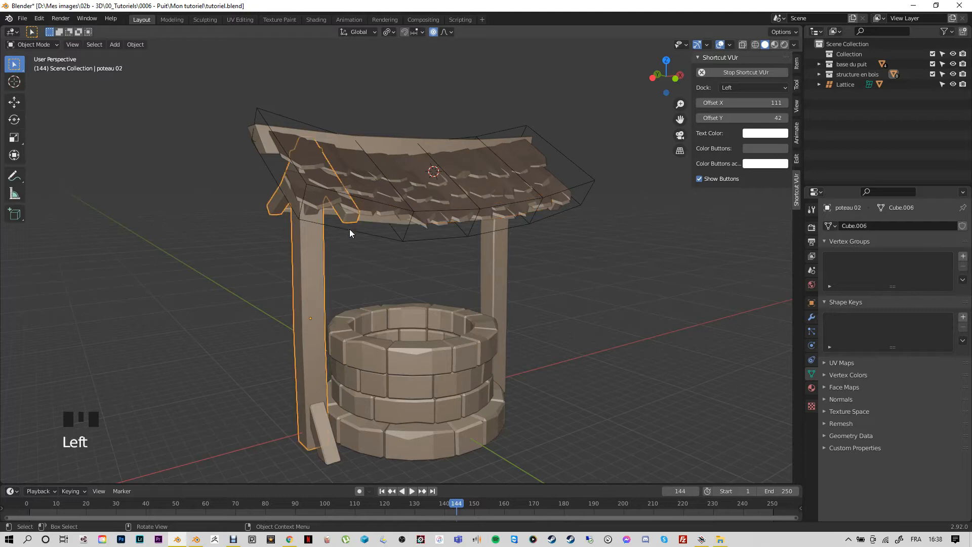
{"action": "key", "text": "Tab"}
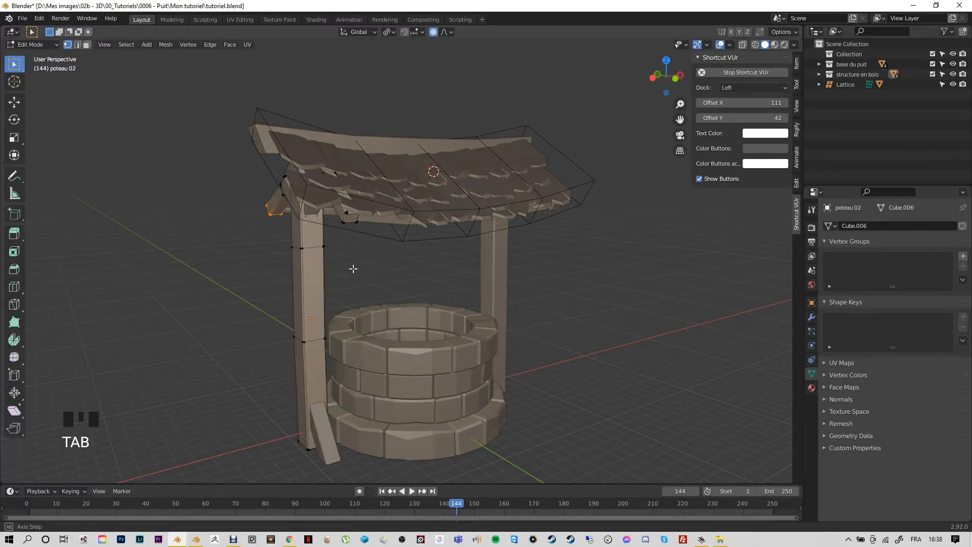
{"action": "middle_click_drag", "start_coordinate": [354, 267], "coordinate": [354, 253]}
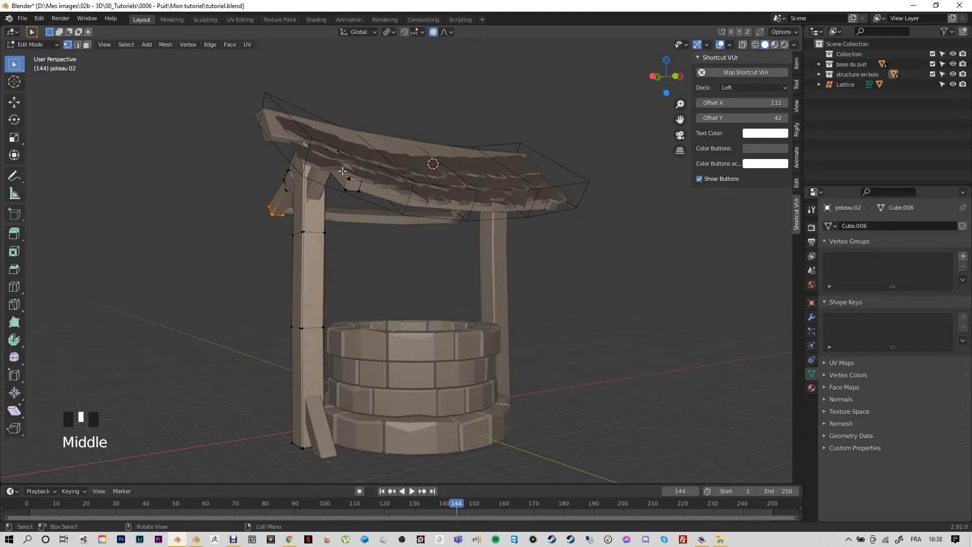
{"action": "left_click_drag", "start_coordinate": [342, 172], "coordinate": [364, 204]}
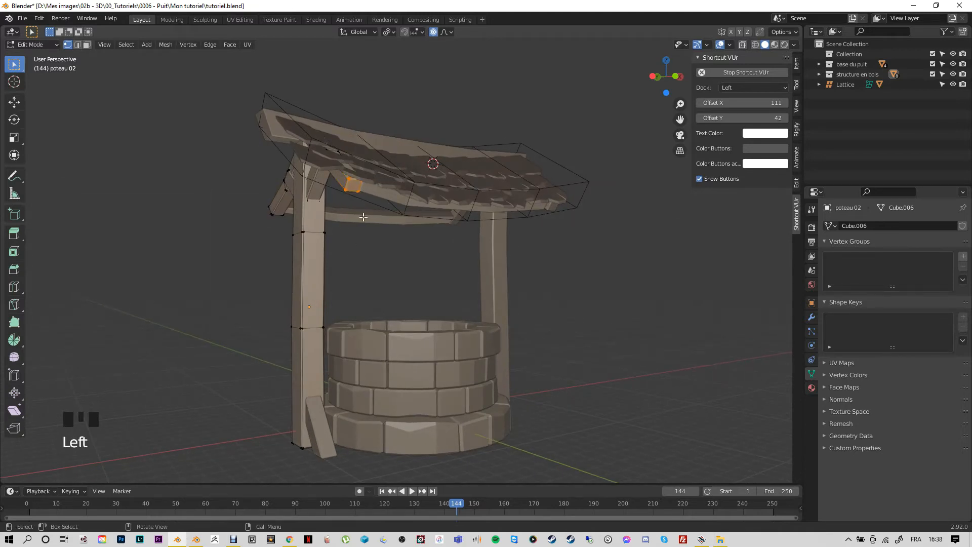
{"action": "key", "text": "g"}
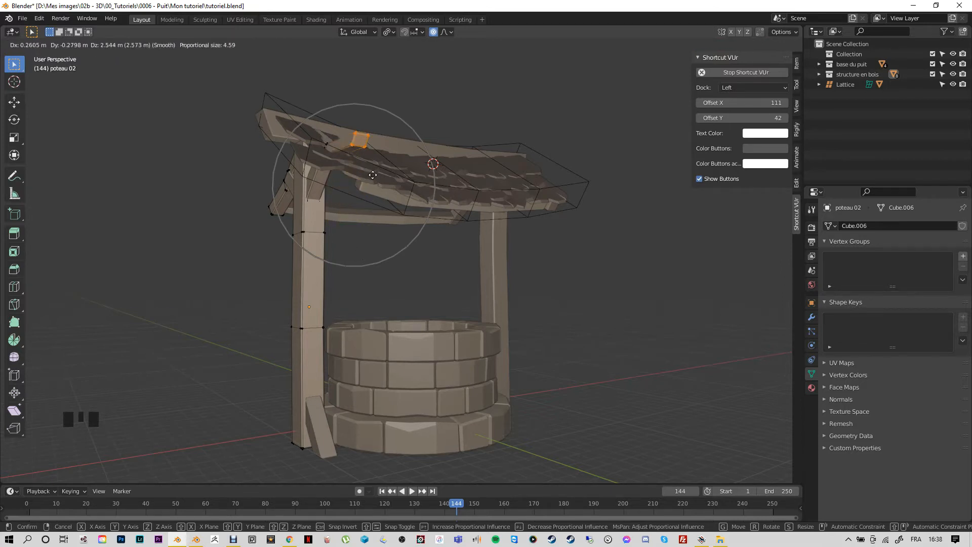
{"action": "left_click", "coordinate": [398, 247]}
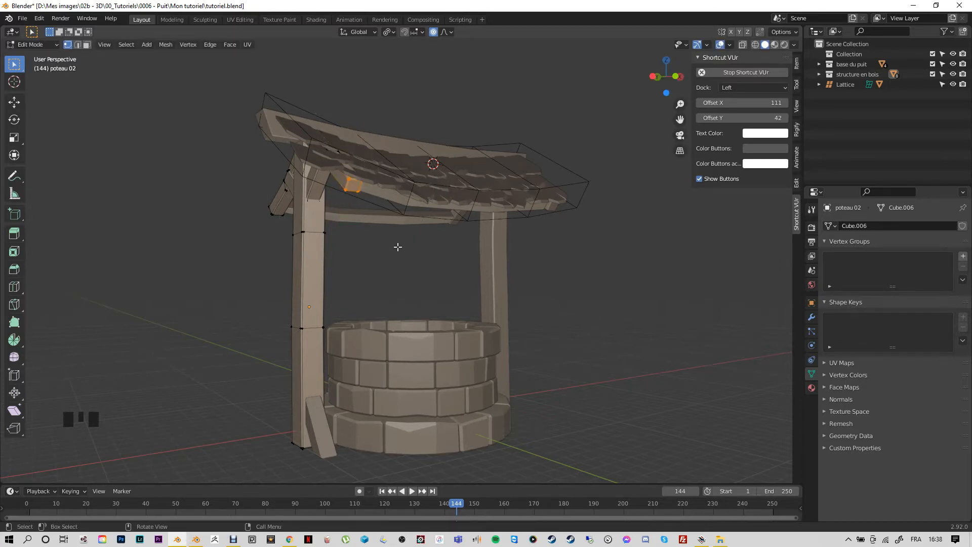
{"action": "middle_click_drag", "start_coordinate": [399, 265], "coordinate": [362, 255]}
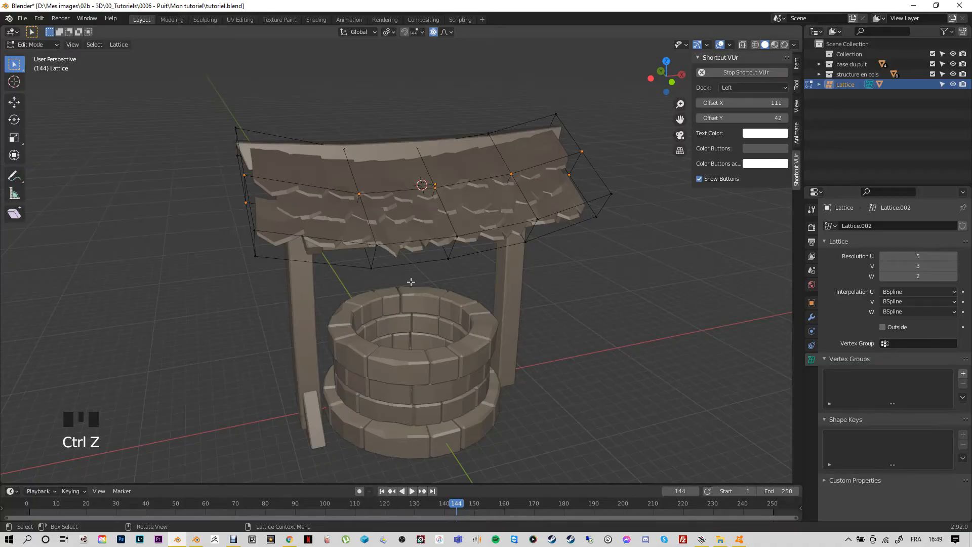
Step: Duplicate the roof tiles together with their lattice and rotate the copy around the Z axis to face the opposite slope
{"action": "middle_click_drag", "start_coordinate": [352, 286], "coordinate": [385, 296]}
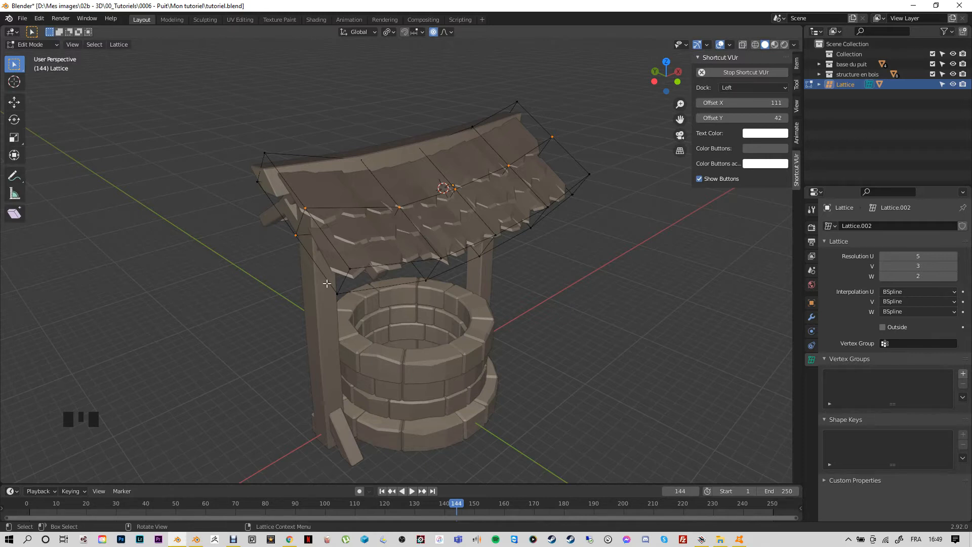
{"action": "key", "text": "Tab"}
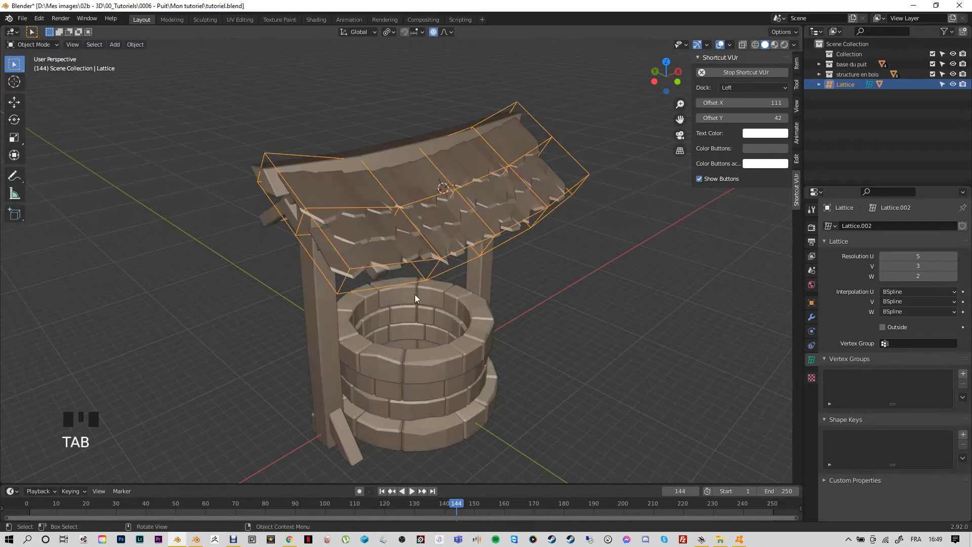
{"action": "left_click", "coordinate": [362, 238]}
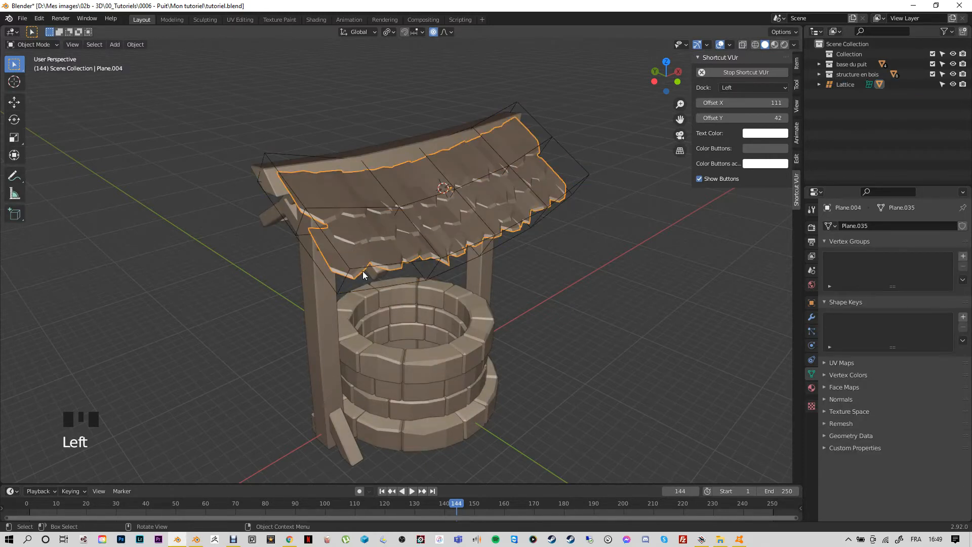
{"action": "left_click", "coordinate": [366, 286], "text": "shift"}
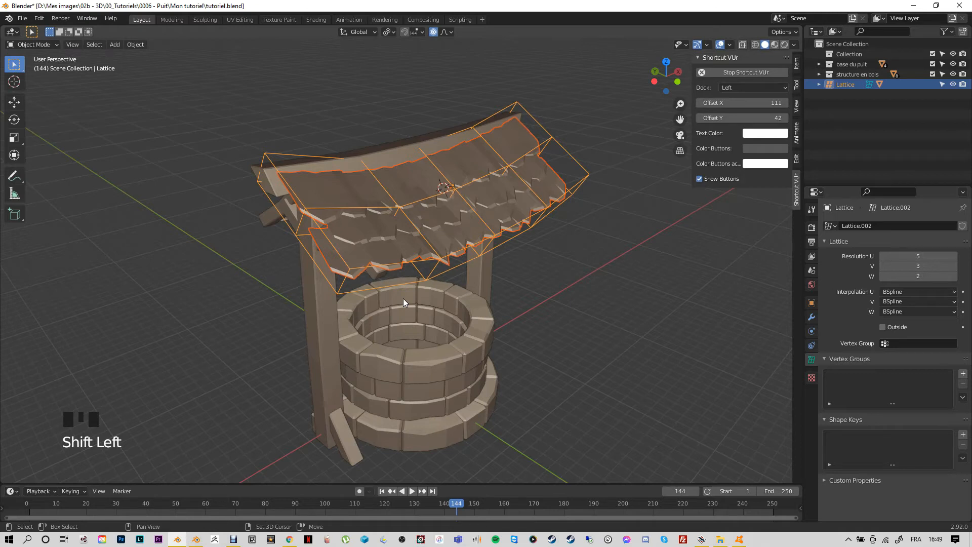
{"action": "key", "text": "shift+d"}
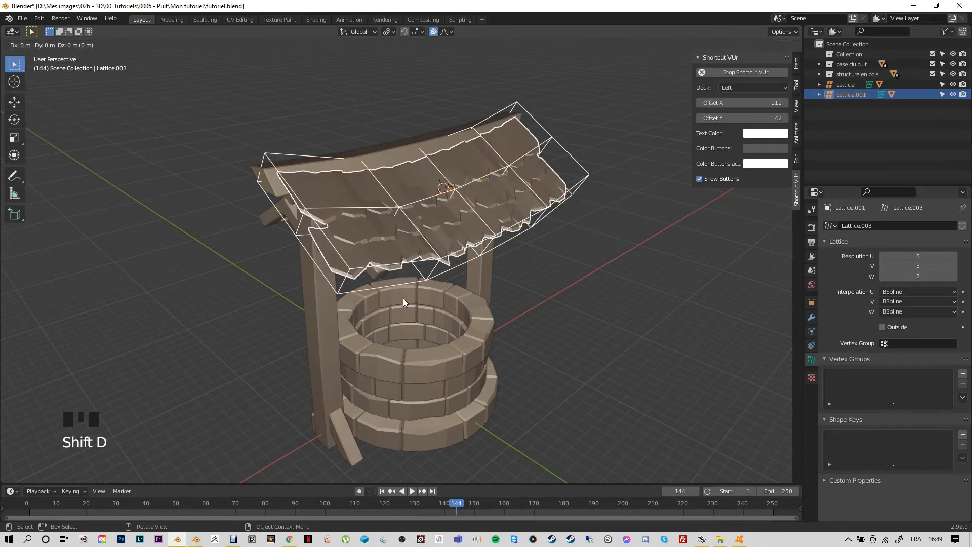
{"action": "key", "text": "r"}
{"action": "key", "text": "z"}
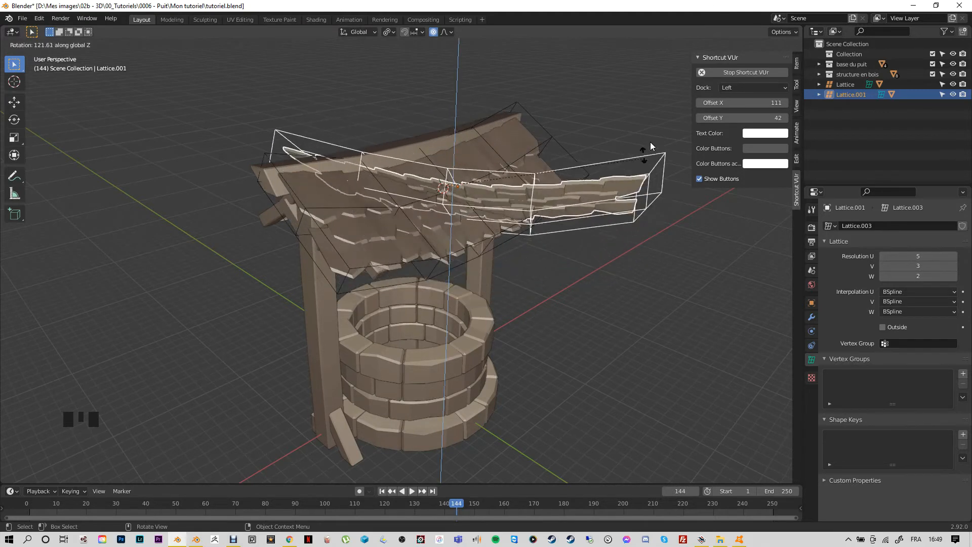
{"action": "left_click", "coordinate": [603, 432]}
Step: In side view, try to move the duplicated tiles and lattice about 3.8 m along Y toward the bare roof slope
{"action": "key", "text": "KP_3"}
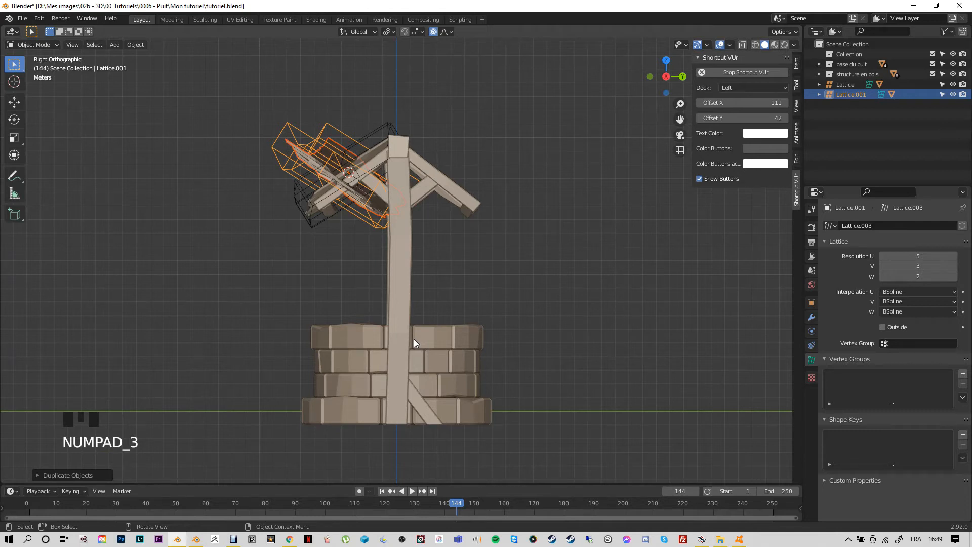
{"action": "key", "text": "g"}
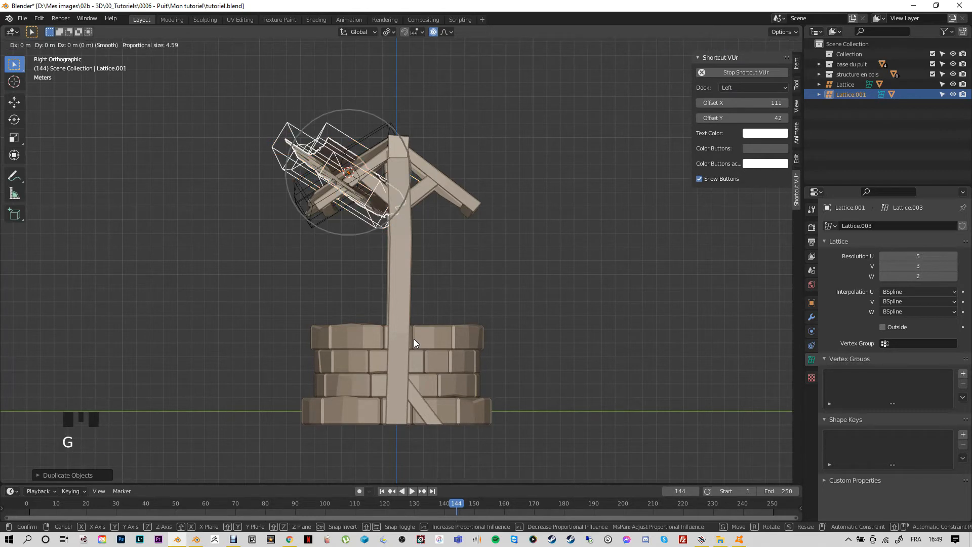
{"action": "key", "text": "y"}
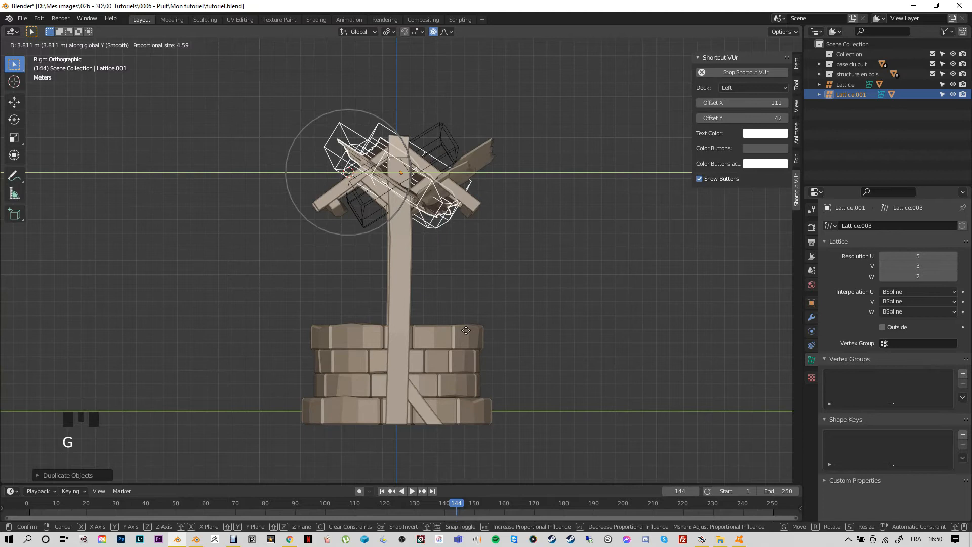
{"action": "left_click", "coordinate": [466, 330]}
{"action": "key", "text": "ctrl+z"}
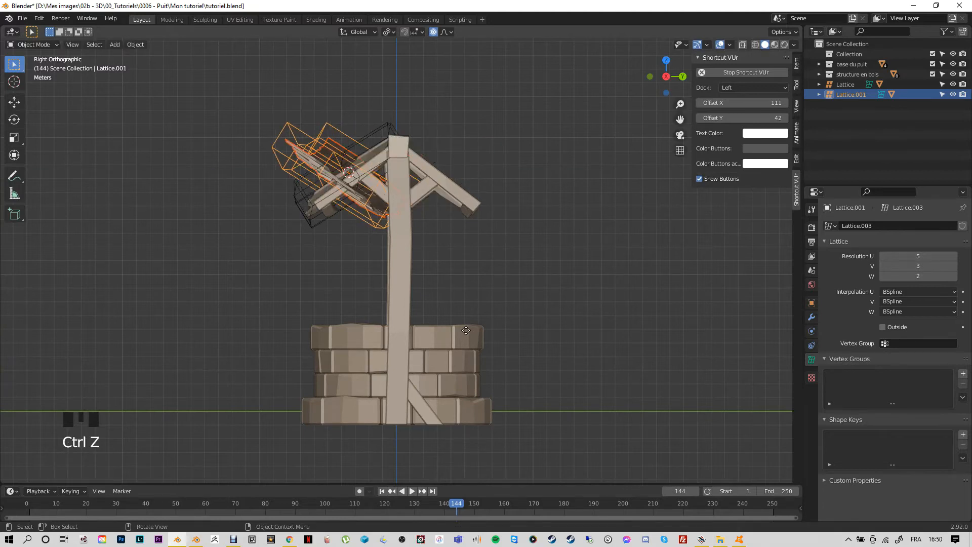
{"action": "middle_click_drag", "start_coordinate": [341, 296], "coordinate": [322, 450]}
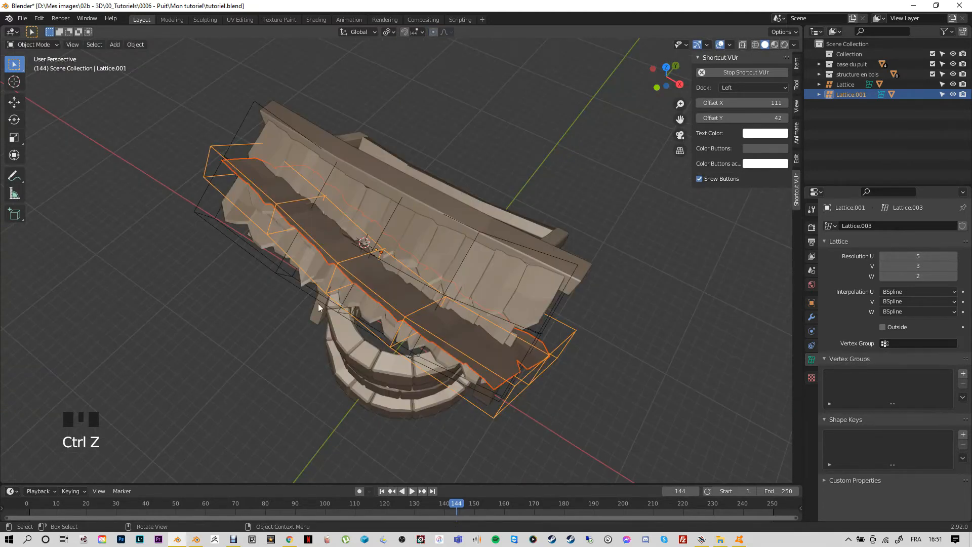
Step: Try to move the duplicated tiles and lattice about 3.6 m along Y with proportional editing enabled, and undo the move
{"action": "left_click", "coordinate": [433, 34]}
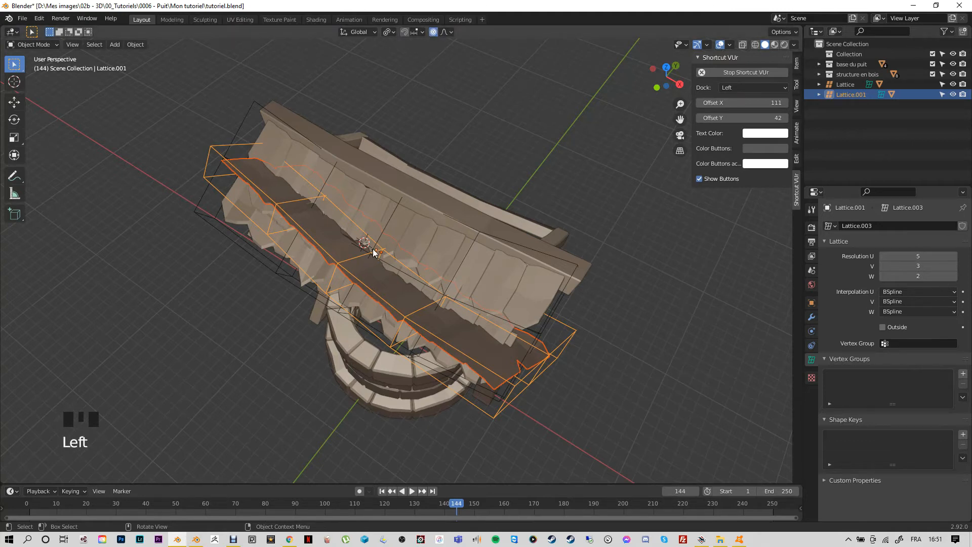
{"action": "key", "text": "g"}
{"action": "key", "text": "y"}
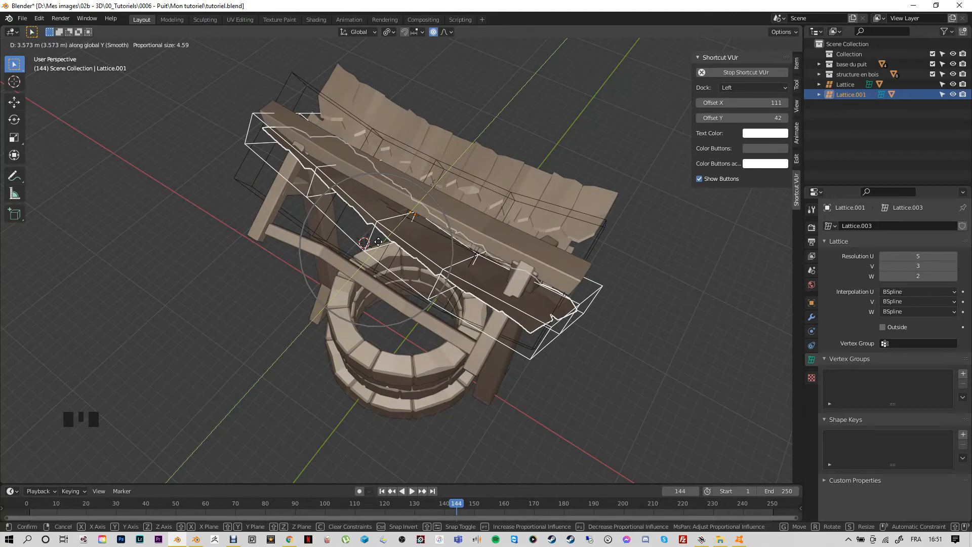
{"action": "left_click", "coordinate": [378, 241]}
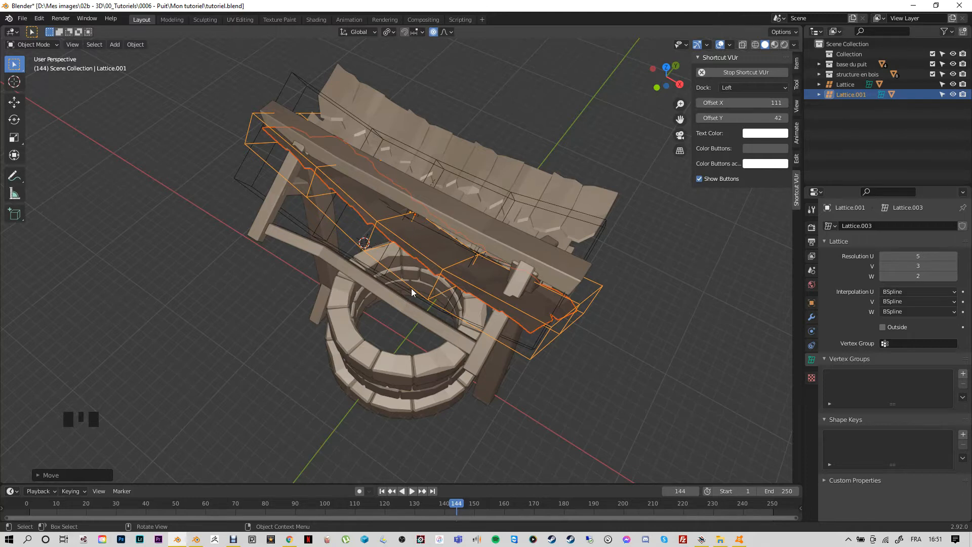
{"action": "key", "text": "ctrl+z"}
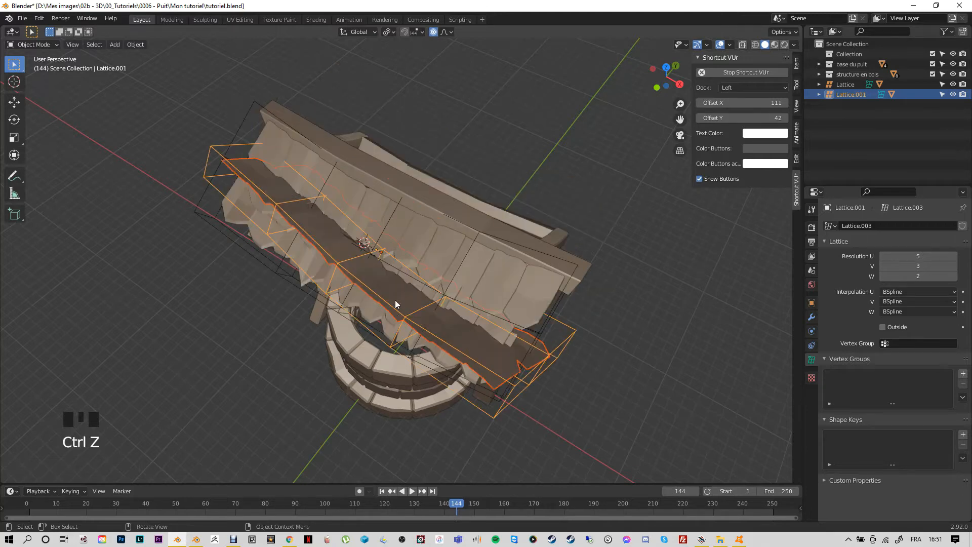
Step: Disable proportional editing and move the duplicated tiles and lattice along Y past the roof ridge to the opposite side
{"action": "left_click", "coordinate": [434, 34]}
{"action": "key", "text": "g"}
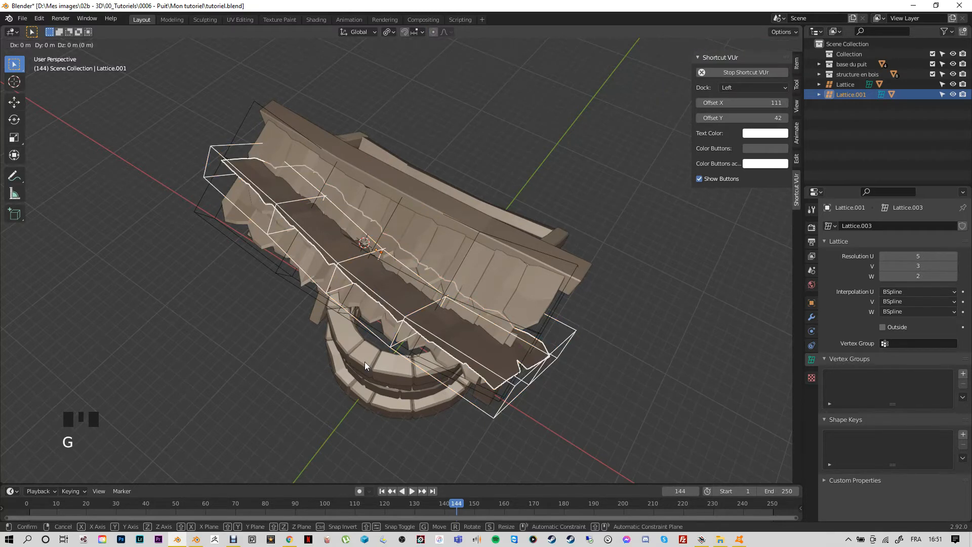
{"action": "key", "text": "y"}
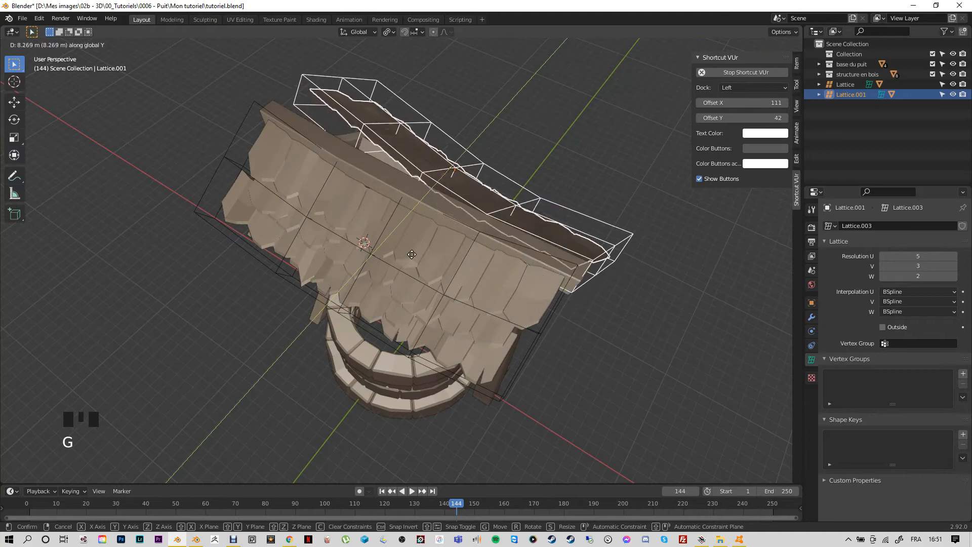
{"action": "left_click", "coordinate": [446, 223]}
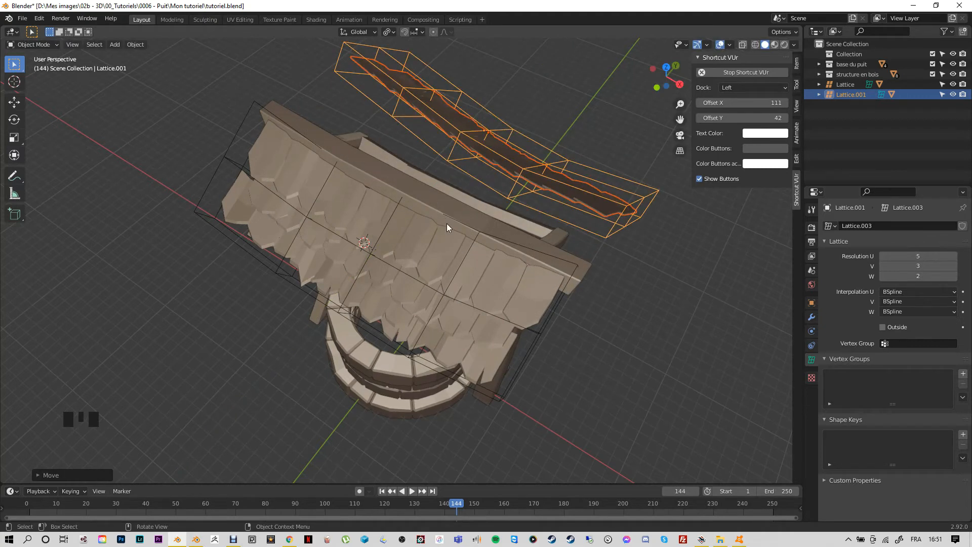
Step: Undo the last change and rotate the duplicated tiles and lattice about 5° around the Z axis
{"action": "middle_click_drag", "start_coordinate": [634, 345], "coordinate": [534, 333]}
{"action": "key", "text": "KP_3"}
{"action": "middle_click_drag", "start_coordinate": [485, 334], "coordinate": [529, 341]}
{"action": "key", "text": "ctrl+z"}
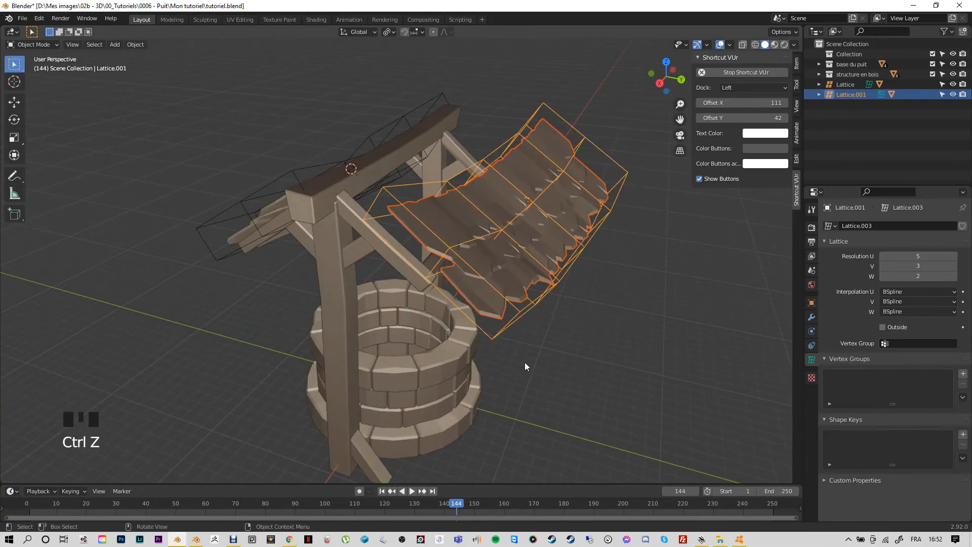
{"action": "key", "text": "r"}
{"action": "key", "text": "z"}
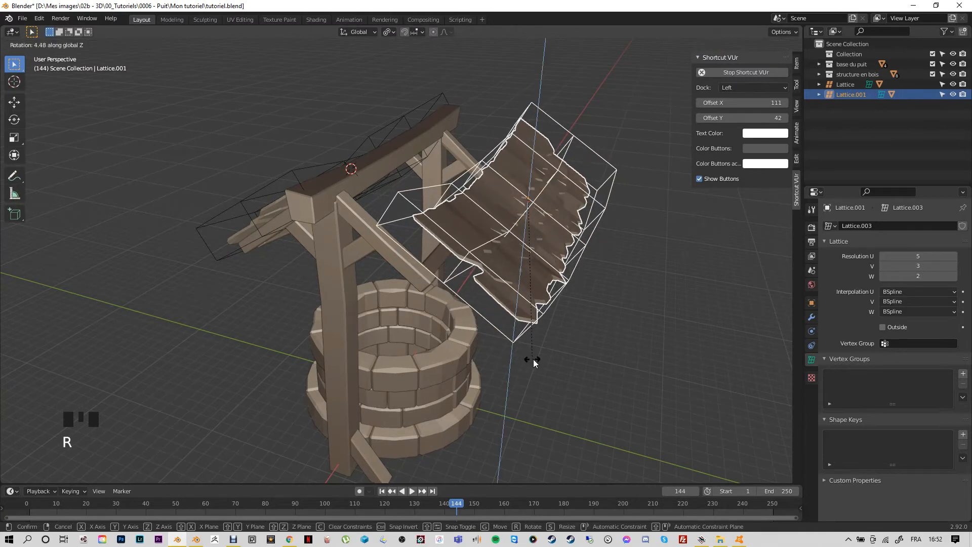
{"action": "left_click", "coordinate": [533, 360]}
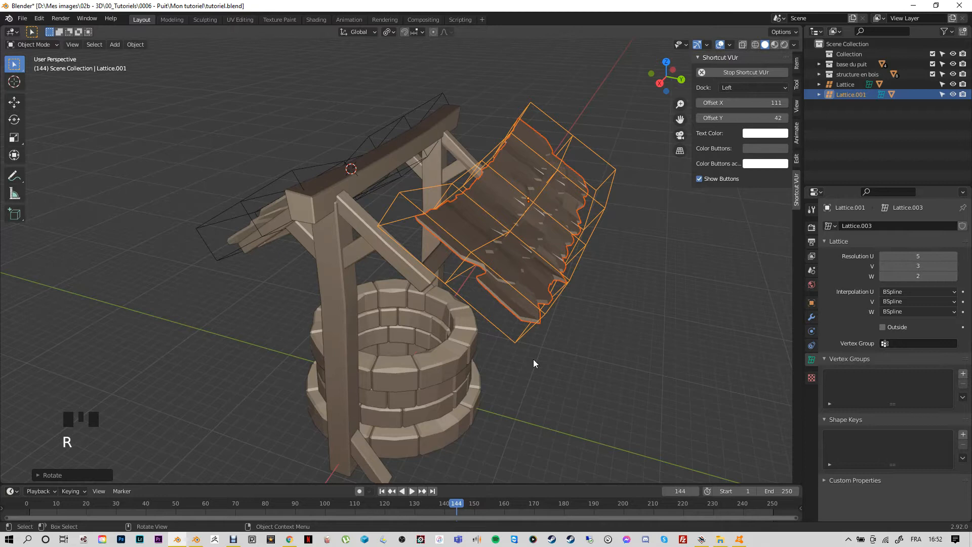
Step: Starting in side view, move the duplicated tiles and lattice back along Y until they rest on the bare roof slope
{"action": "key", "text": "KP_3"}
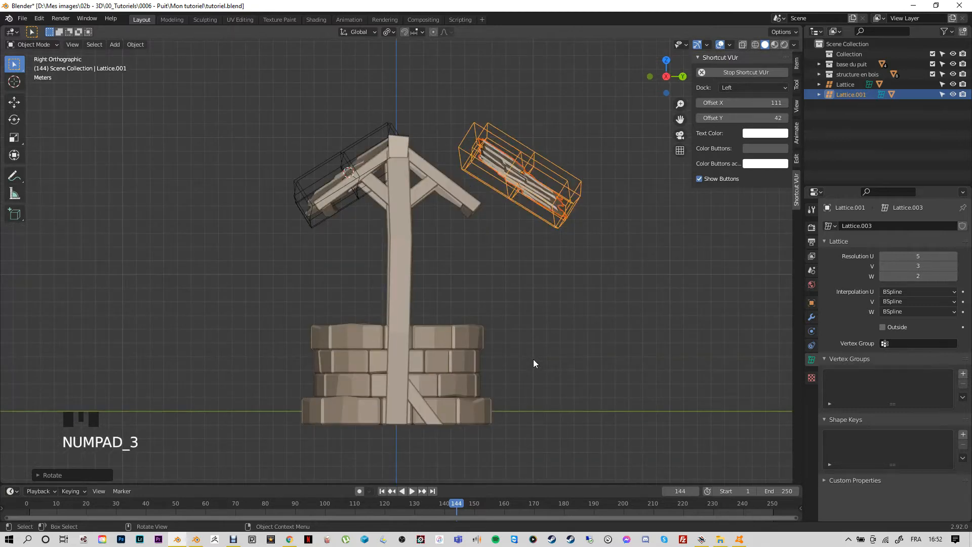
{"action": "key", "text": "g"}
{"action": "key", "text": "y"}
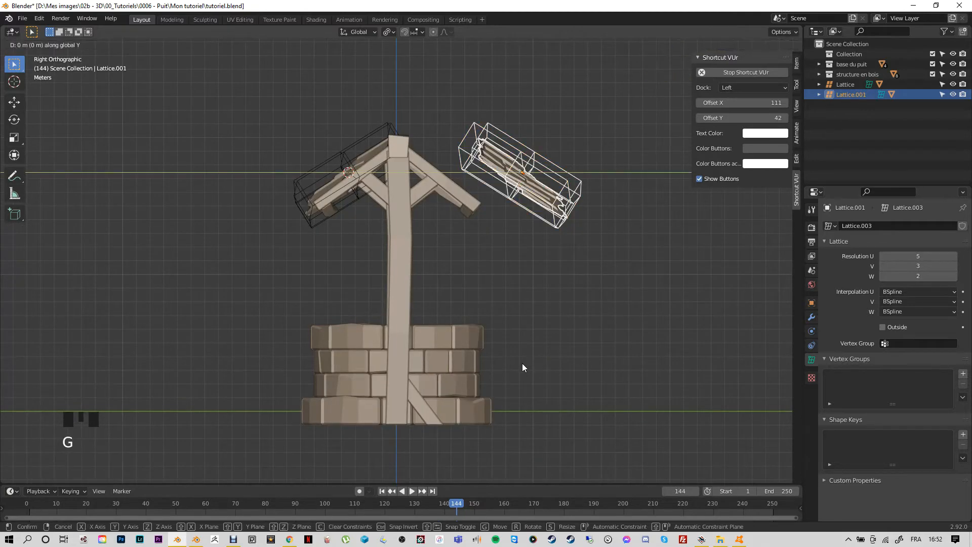
{"action": "left_click", "coordinate": [466, 358]}
{"action": "middle_click_drag", "start_coordinate": [466, 358], "coordinate": [542, 330]}
{"action": "key", "text": "g"}
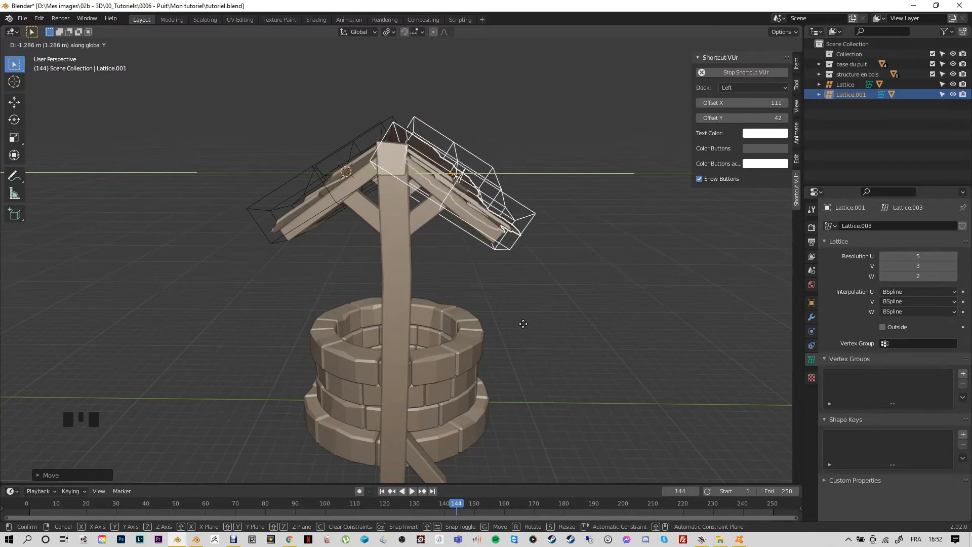
{"action": "left_click", "coordinate": [527, 324]}
{"action": "middle_click_drag", "start_coordinate": [535, 324], "coordinate": [438, 274]}
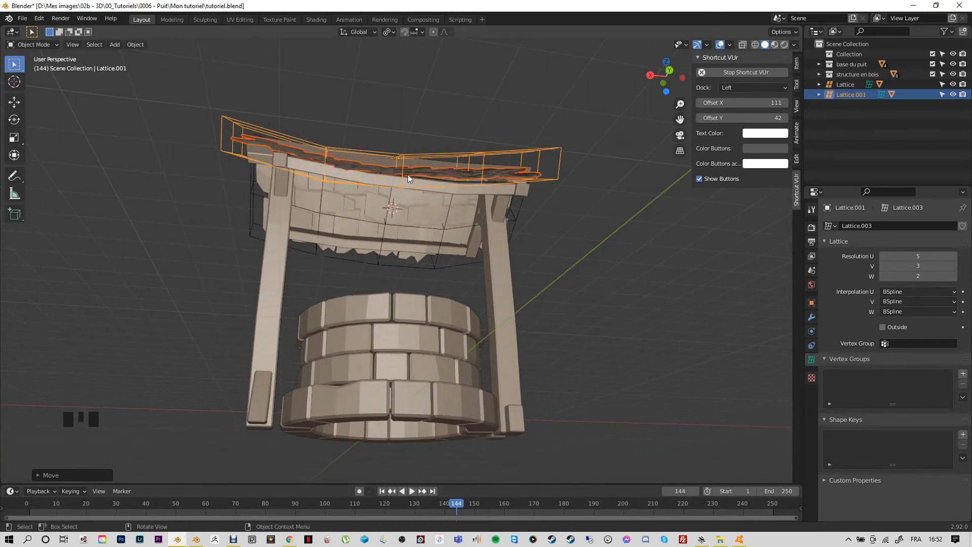
{"action": "left_click", "coordinate": [317, 171]}
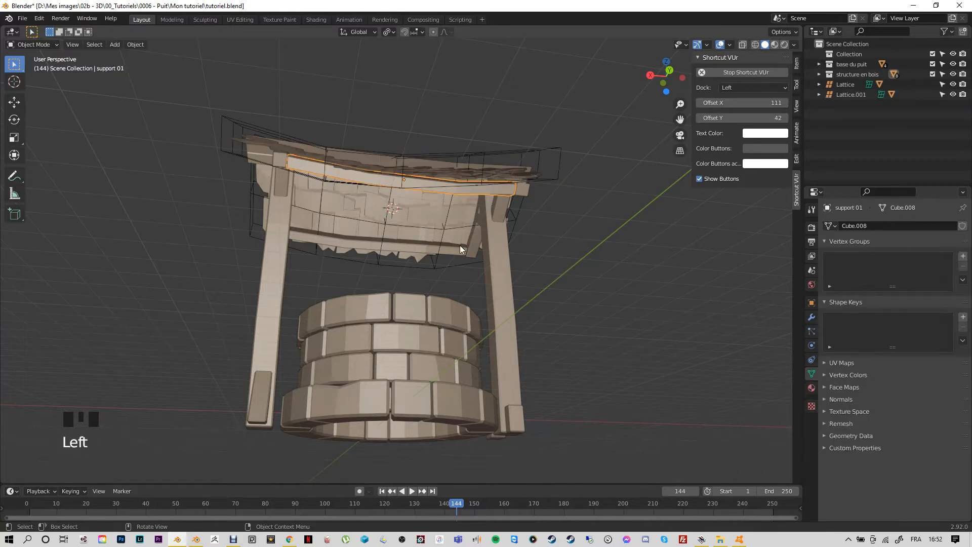
{"action": "middle_click_drag", "start_coordinate": [461, 248], "coordinate": [445, 320]}
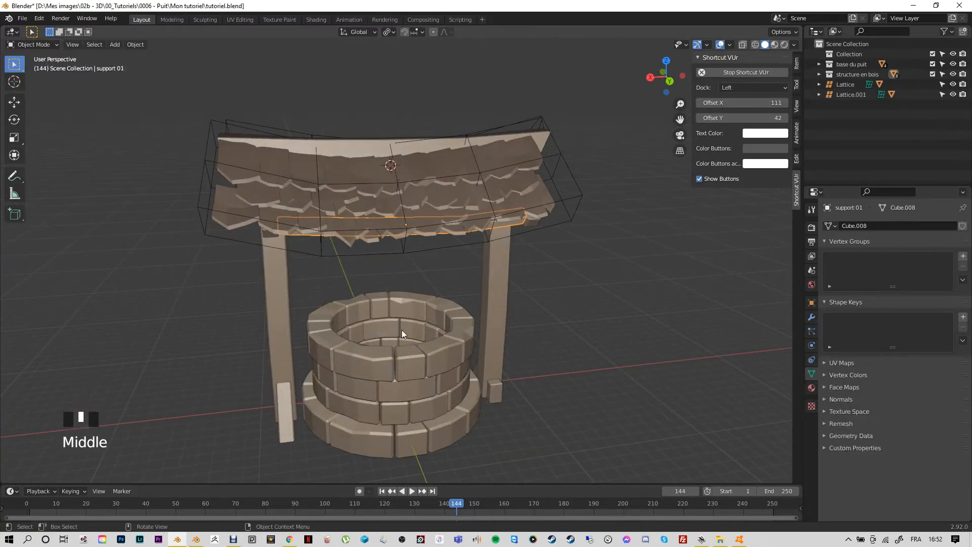
{"action": "middle_click_drag", "start_coordinate": [350, 337], "coordinate": [321, 245]}
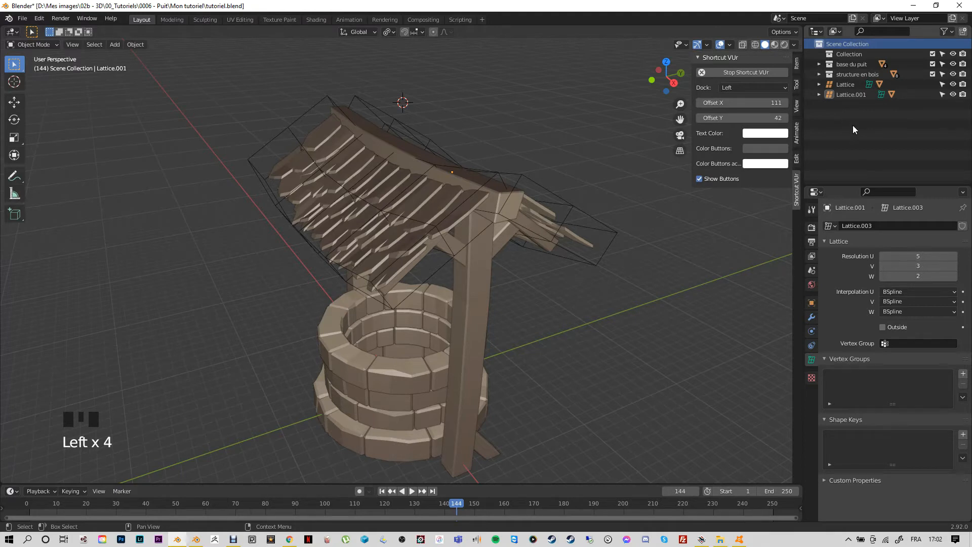
Step: Examine how the scene is organised, checking the base du puit and structure en bois collections and both roof lattices
{"action": "left_click", "coordinate": [819, 64]}
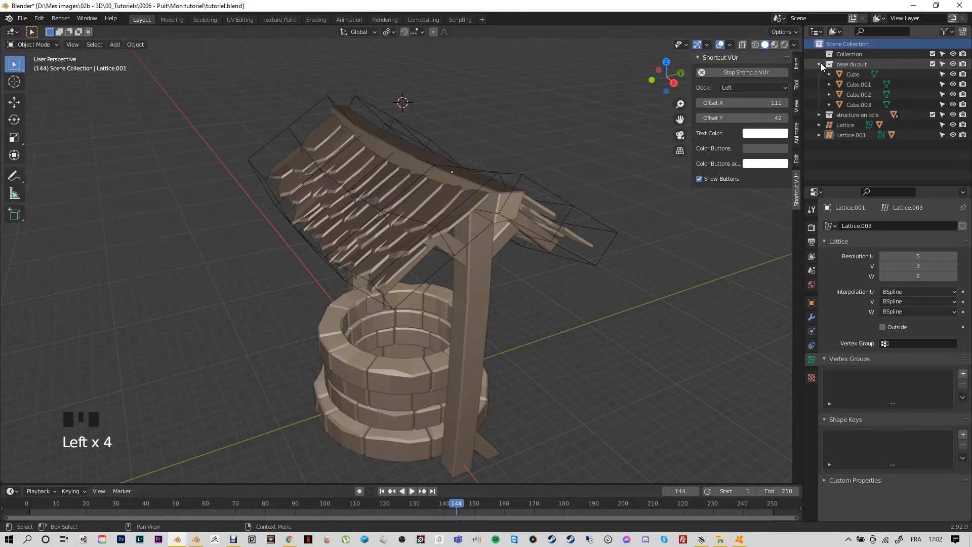
{"action": "left_click", "coordinate": [819, 64]}
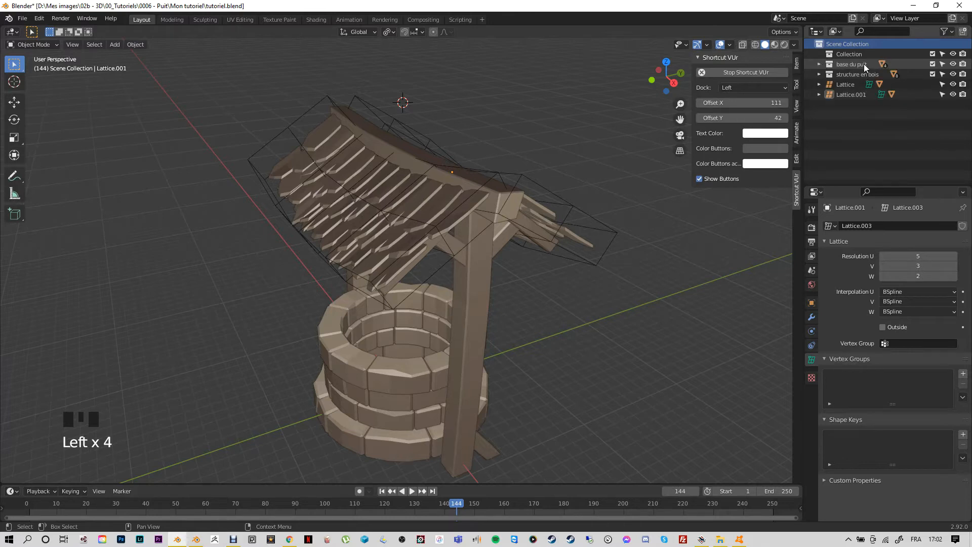
{"action": "left_click", "coordinate": [843, 74]}
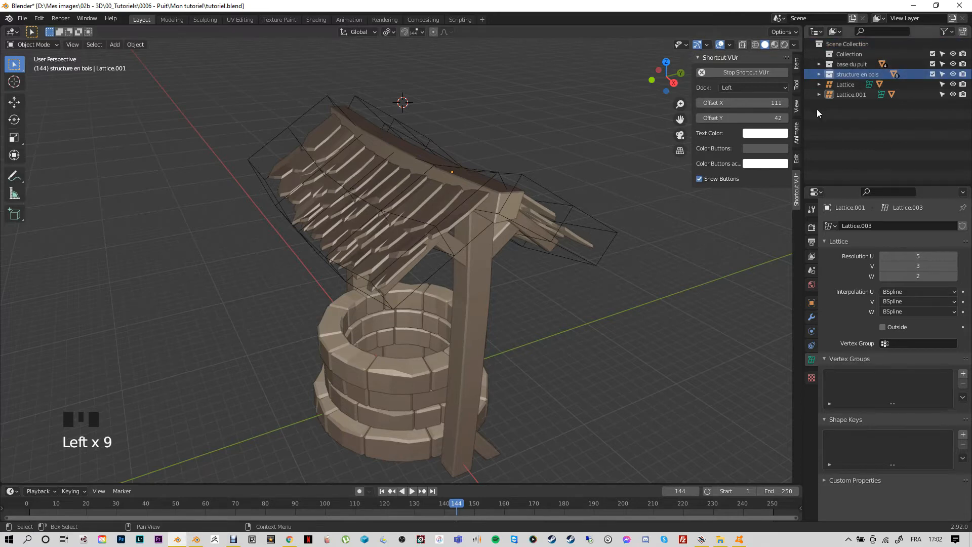
{"action": "left_click", "coordinate": [843, 85]}
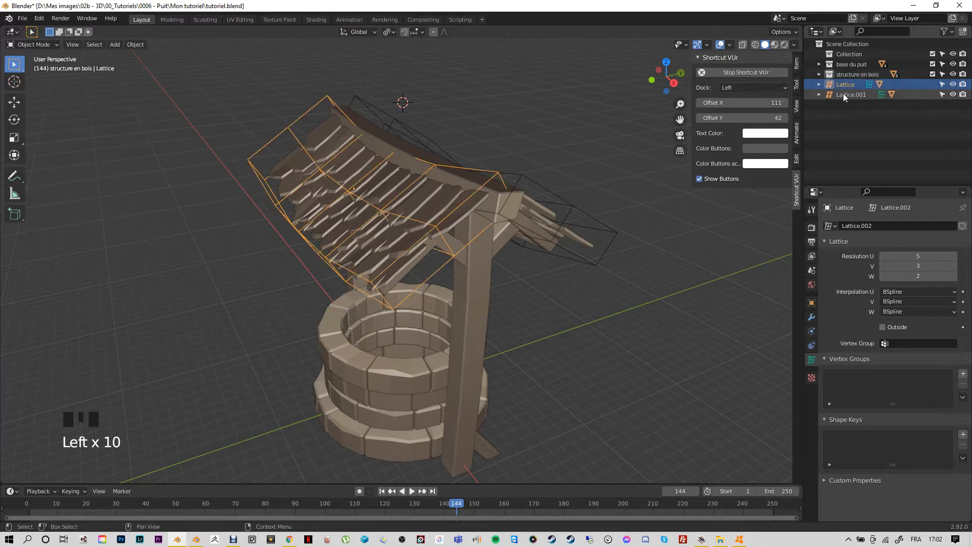
{"action": "left_click", "coordinate": [846, 96]}
{"action": "left_click", "coordinate": [846, 85]}
{"action": "left_click", "coordinate": [844, 93]}
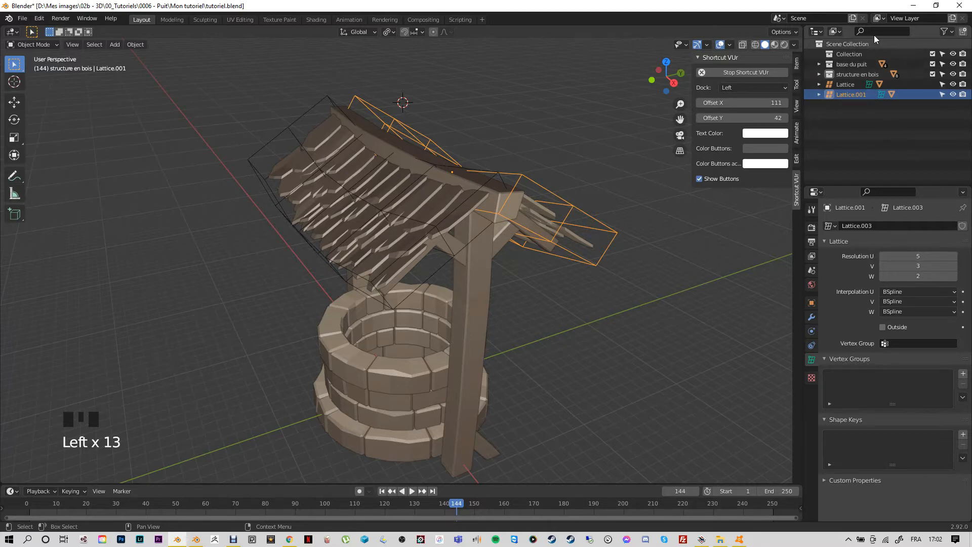
{"action": "left_click", "coordinate": [848, 85]}
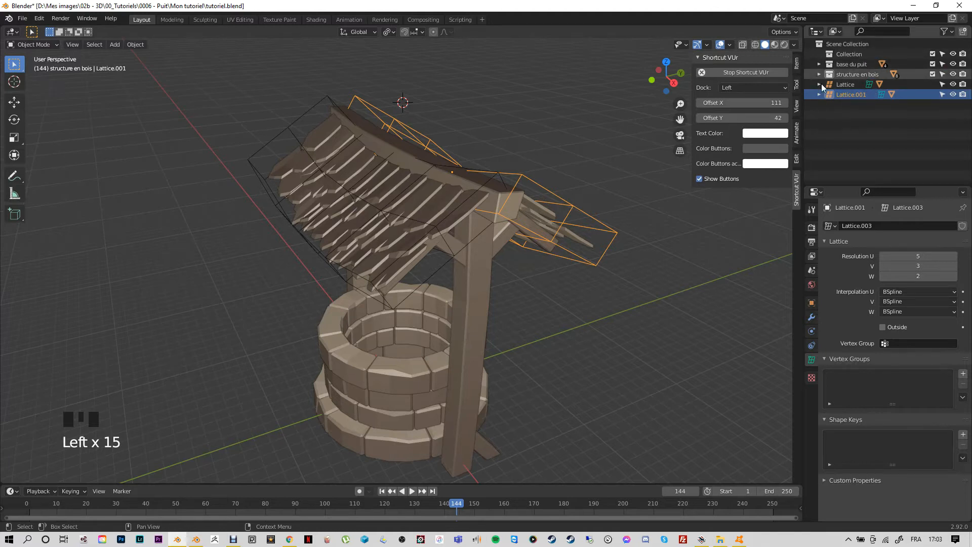
{"action": "left_click", "coordinate": [846, 83]}
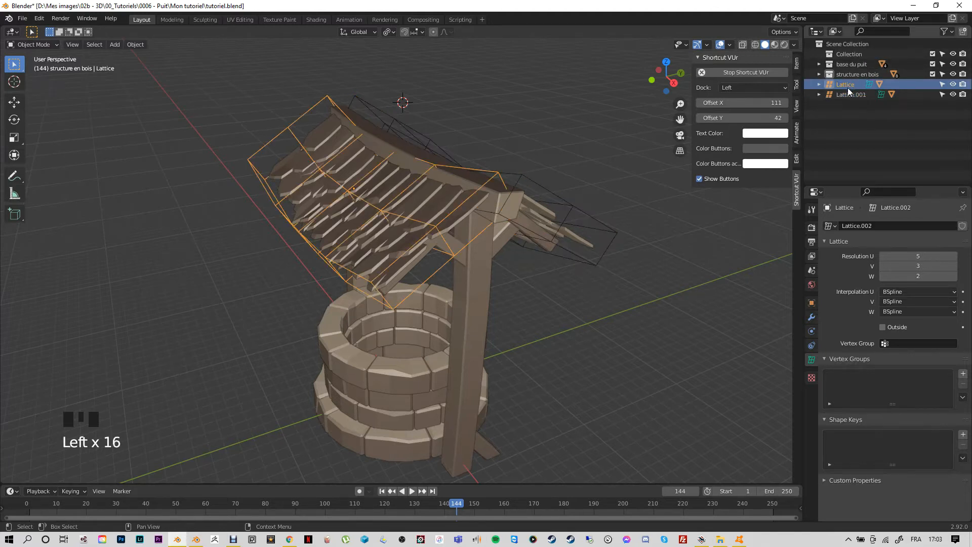
{"action": "left_click", "coordinate": [846, 93]}
{"action": "left_click", "coordinate": [829, 66]}
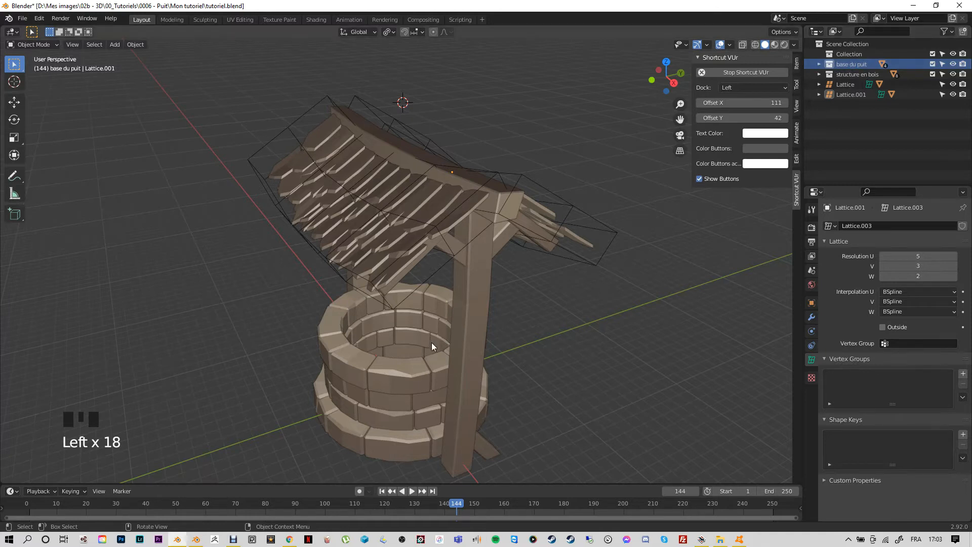
Step: Select the stone rings of the well base one after another, from the top ring down to the lowest and back up
{"action": "left_click", "coordinate": [403, 379]}
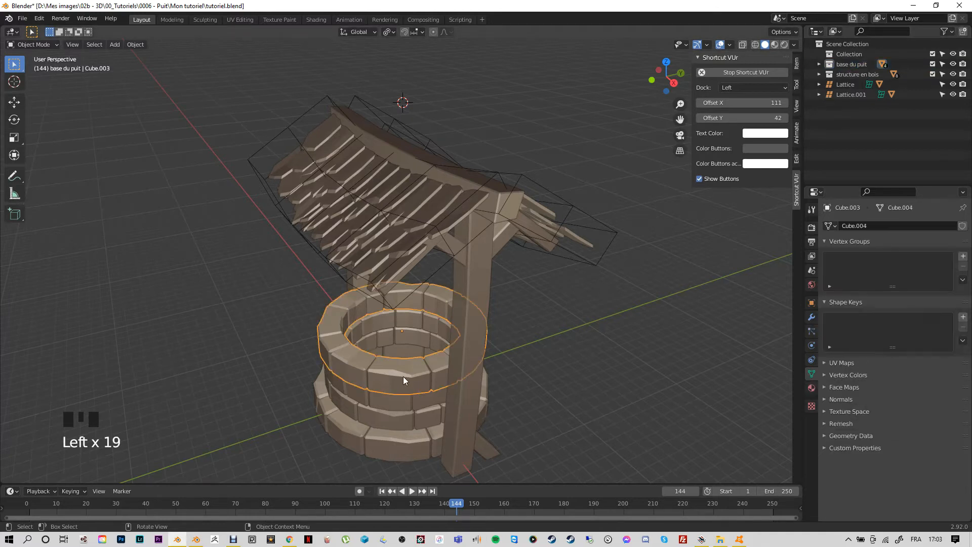
{"action": "left_click", "coordinate": [382, 400]}
{"action": "left_click", "coordinate": [375, 418]}
{"action": "left_click", "coordinate": [358, 433]}
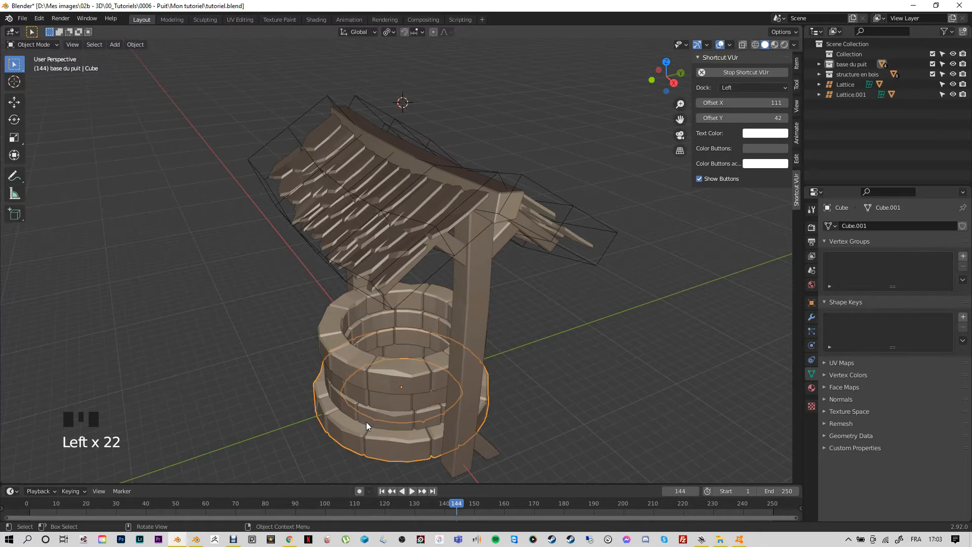
{"action": "left_click", "coordinate": [366, 420]}
{"action": "left_click", "coordinate": [372, 402]}
{"action": "left_click", "coordinate": [377, 382]}
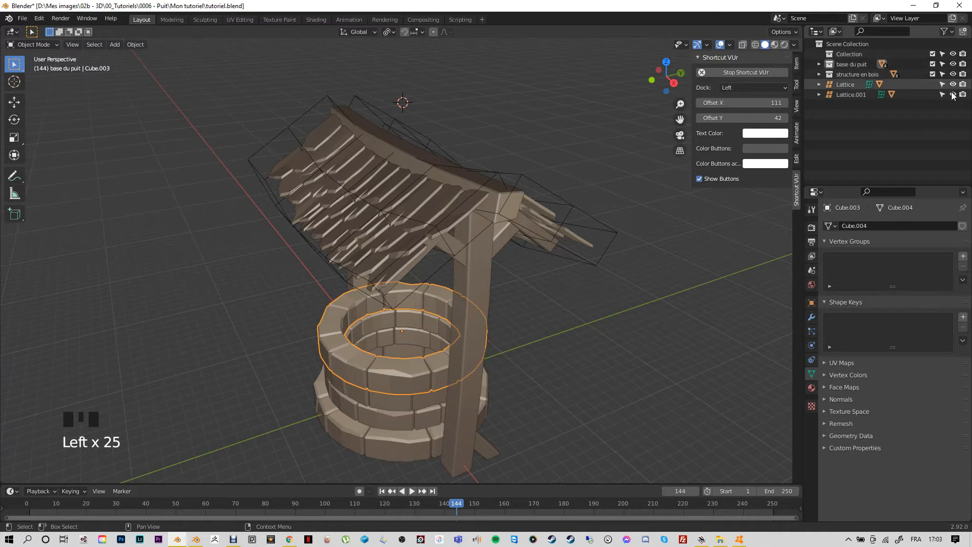
Step: Hide and show the base du puit collection, and do the same with the structure en bois collection, to check their contents
{"action": "left_click", "coordinate": [953, 64]}
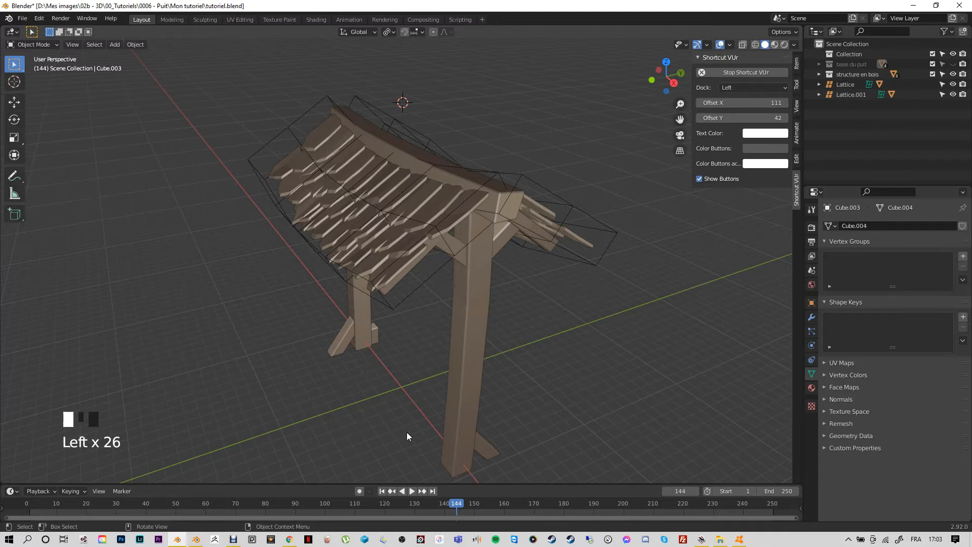
{"action": "left_click", "coordinate": [953, 65]}
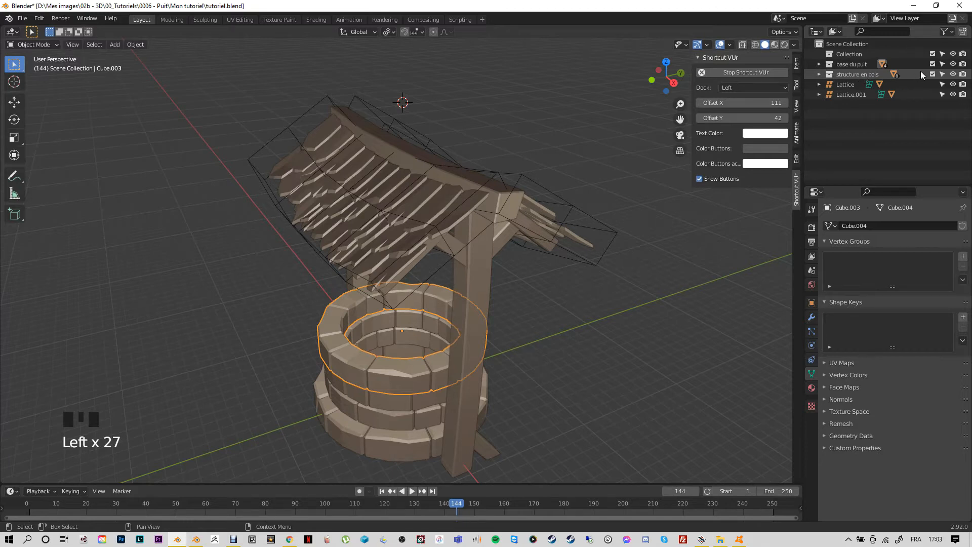
{"action": "left_click", "coordinate": [953, 74]}
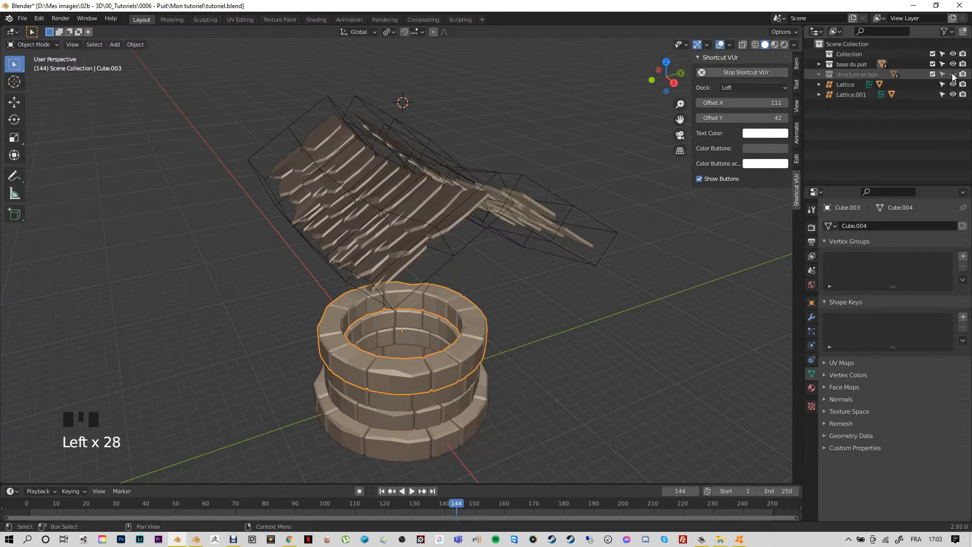
{"action": "left_click", "coordinate": [953, 75]}
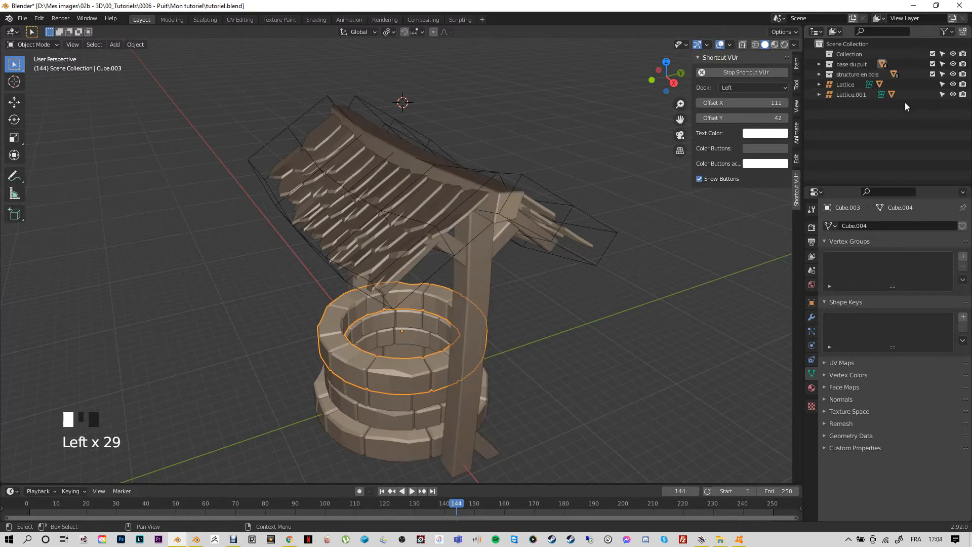
Step: Make the root Scene Collection active and add a cube mesh at the 3D cursor above the roof
{"action": "left_click", "coordinate": [895, 107]}
{"action": "double_click", "coordinate": [849, 46]}
{"action": "left_click", "coordinate": [849, 46]}
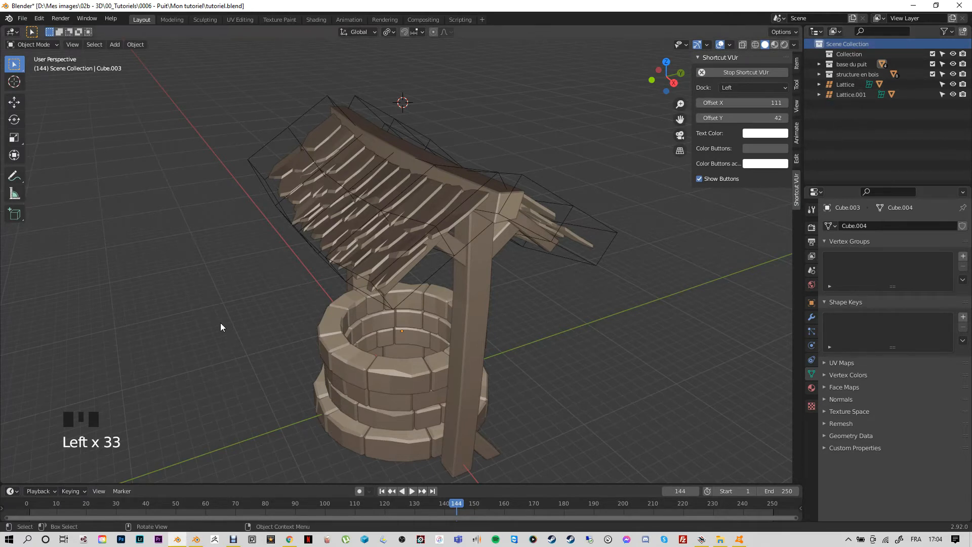
{"action": "key", "text": "shift+a"}
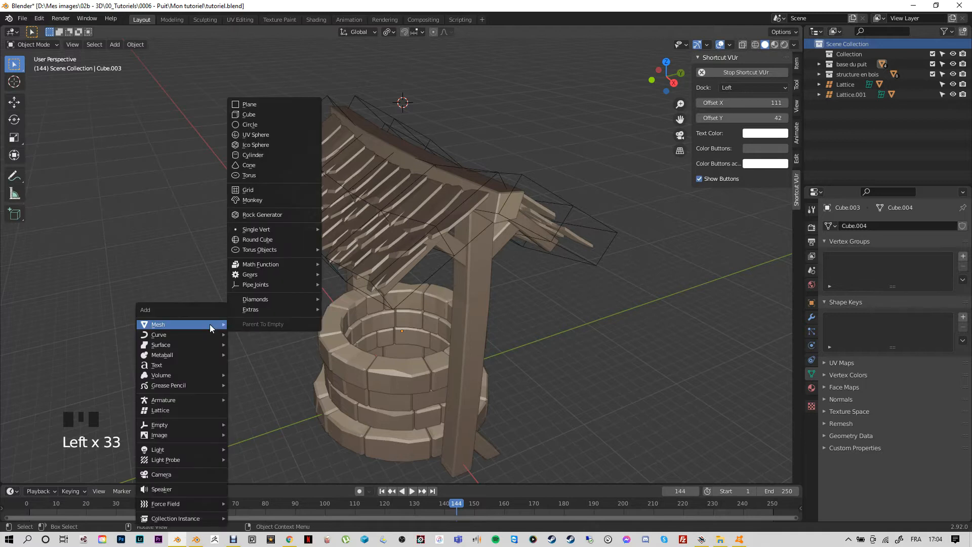
{"action": "left_click", "coordinate": [284, 117]}
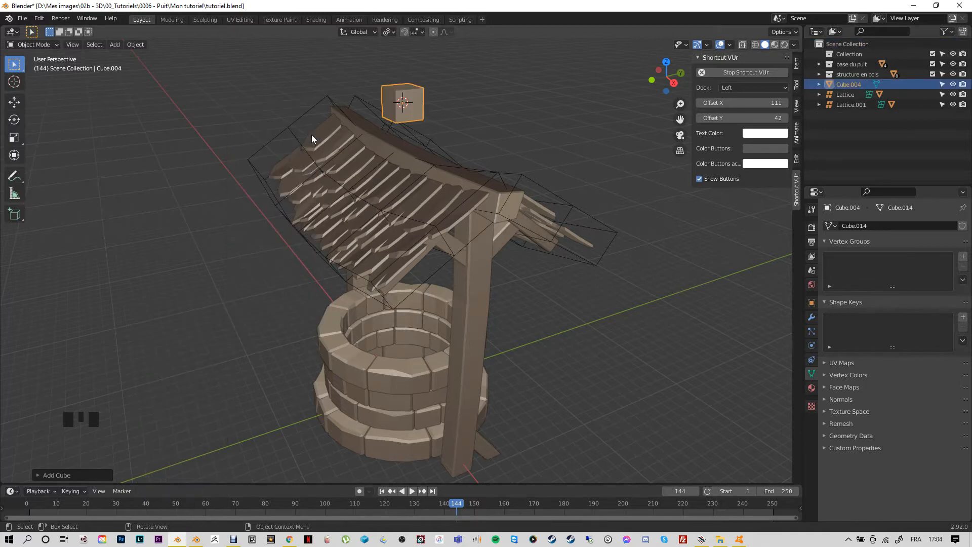
Step: Rename the new cube above the roof as NOUVEAU CUBE and delete it from the scene
{"action": "double_click", "coordinate": [846, 85]}
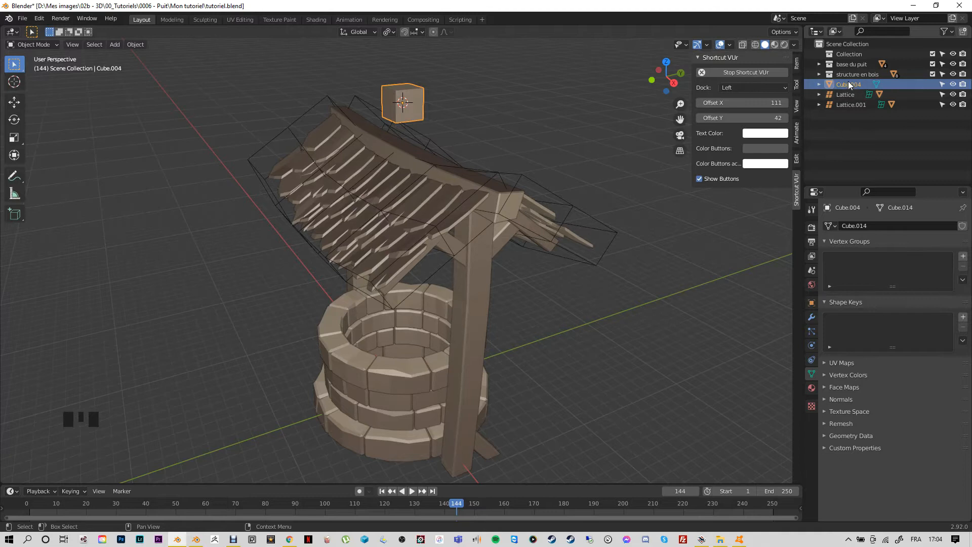
{"action": "type", "text": "NOUVEAU CUB"}
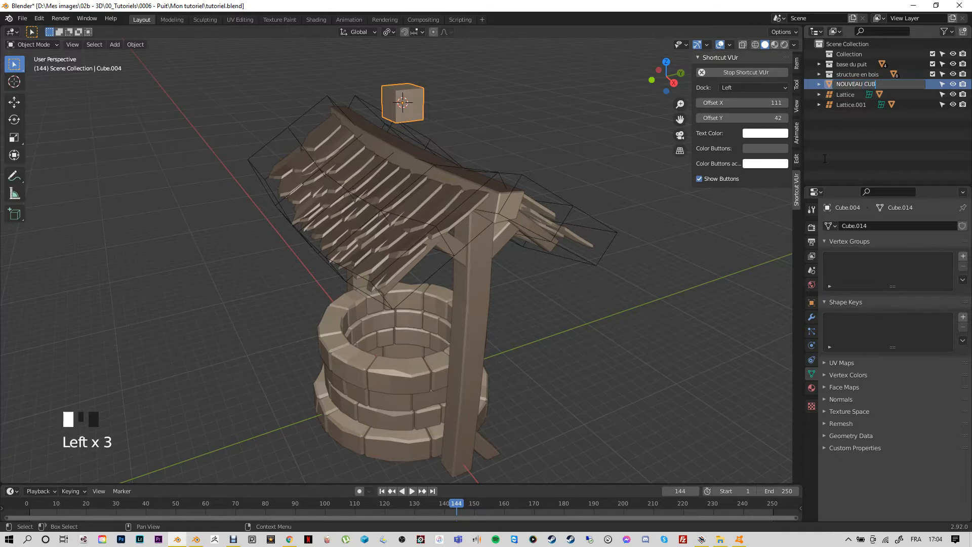
{"action": "type", "text": "E"}
{"action": "left_click", "coordinate": [869, 146]}
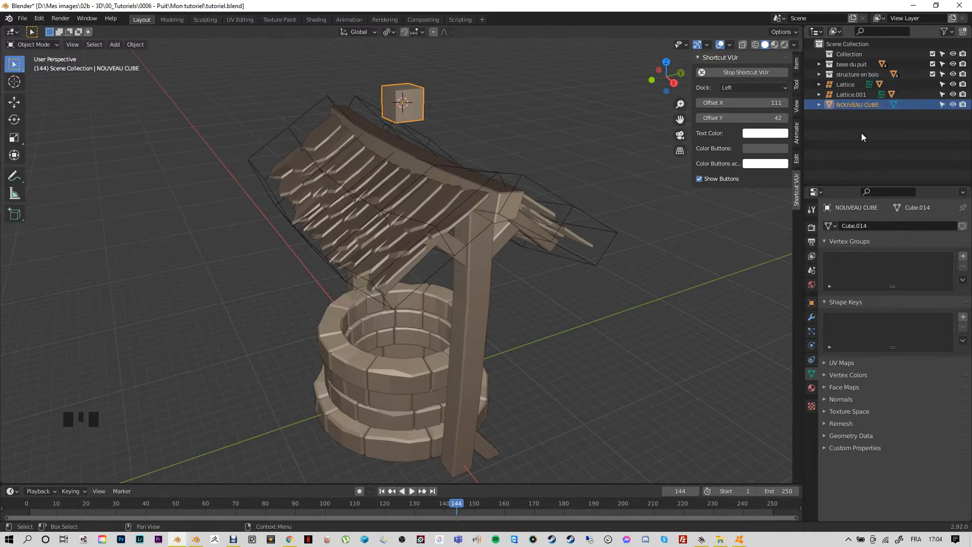
{"action": "right_click", "coordinate": [847, 104]}
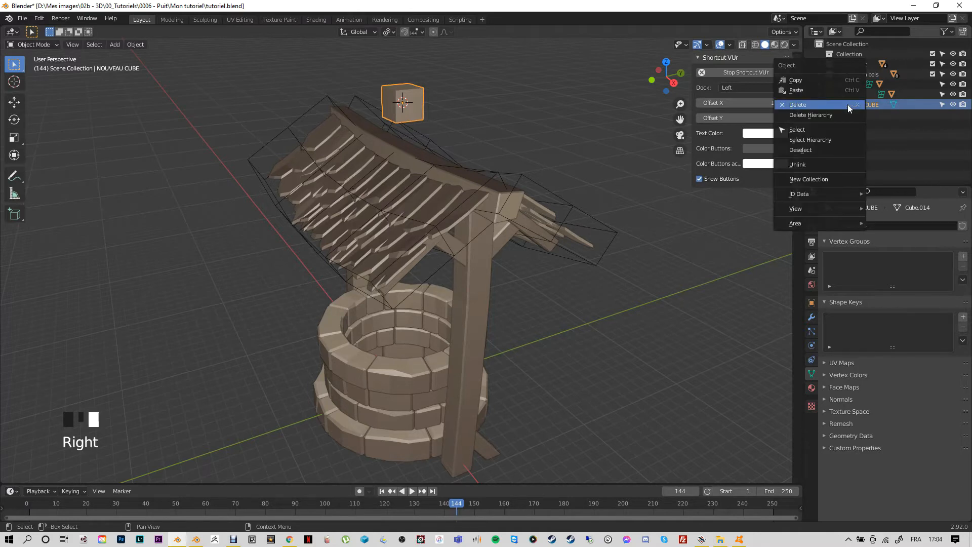
{"action": "left_click", "coordinate": [815, 105]}
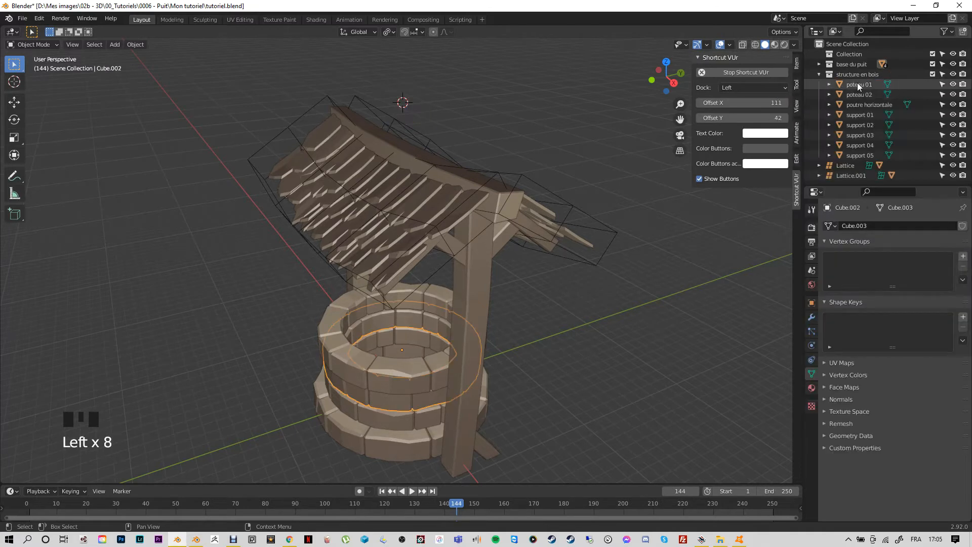
Step: Check the objects of the structure en bois collection by selecting poteau 01, poteau 02 and poutre horizontale one after another
{"action": "left_click", "coordinate": [857, 84]}
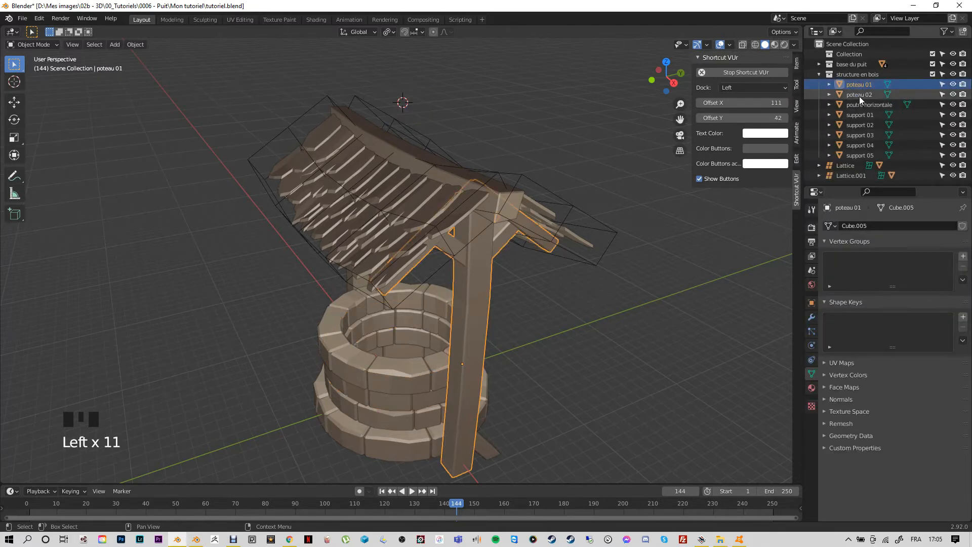
{"action": "left_click", "coordinate": [858, 96]}
{"action": "left_click", "coordinate": [857, 105]}
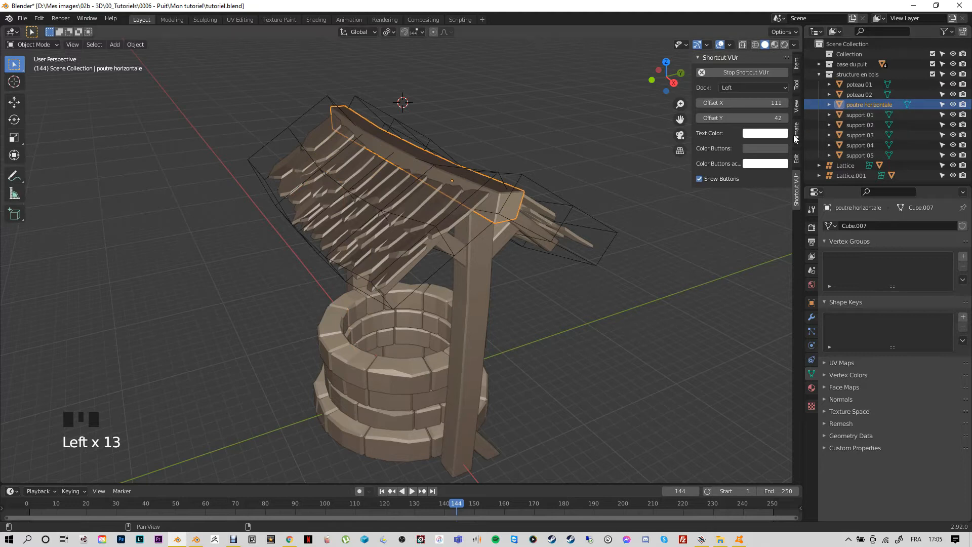
{"action": "left_click", "coordinate": [820, 74]}
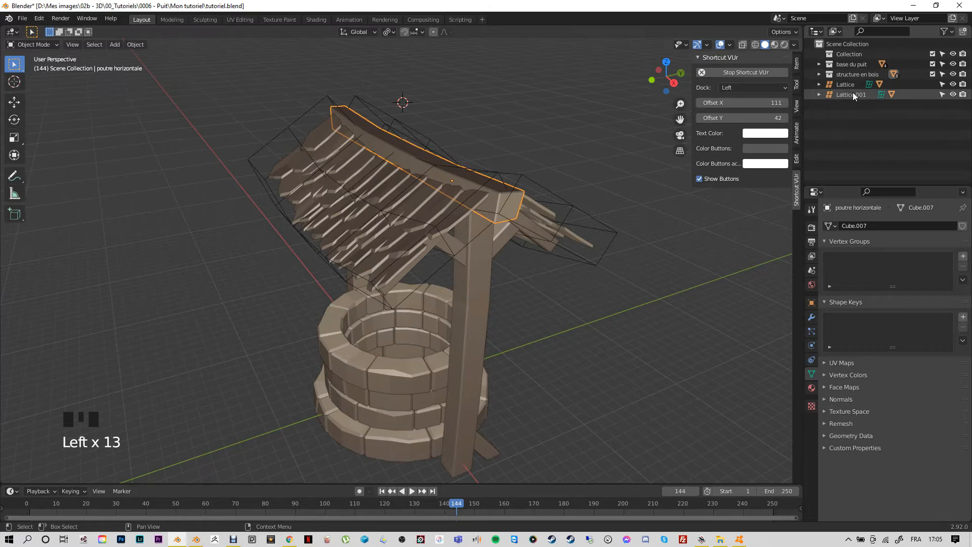
Step: Select both roof lattices and move them to a new collection named lattices
{"action": "double_click", "coordinate": [560, 364]}
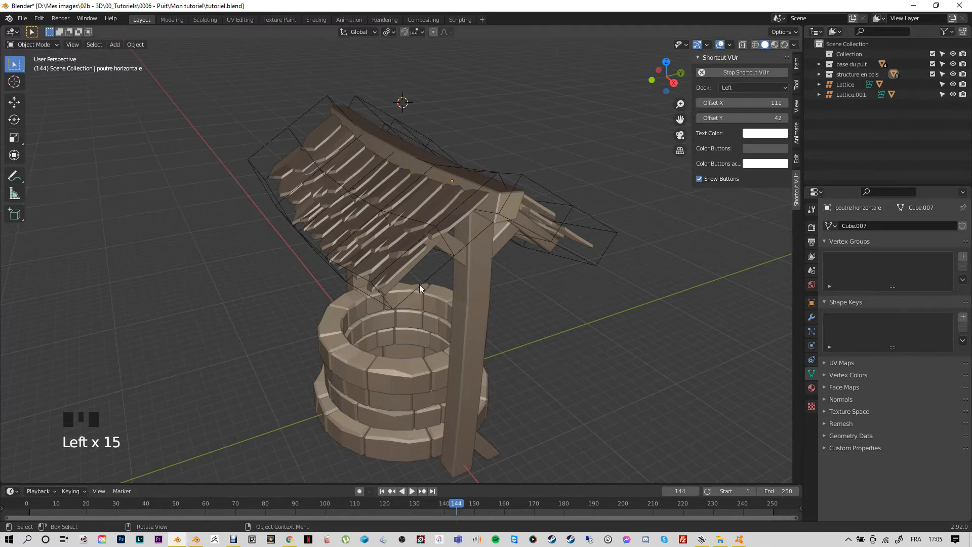
{"action": "left_click", "coordinate": [416, 312]}
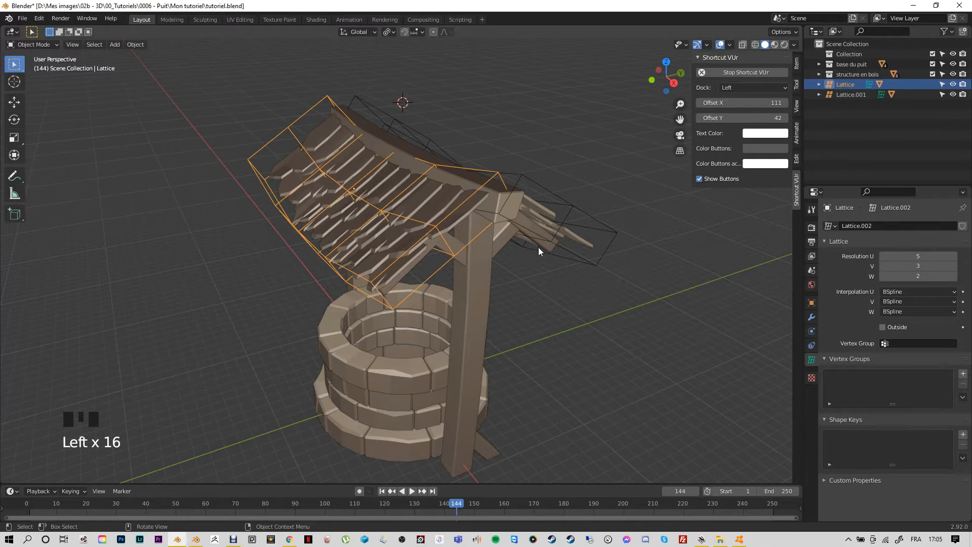
{"action": "left_click", "coordinate": [566, 248], "text": "shift"}
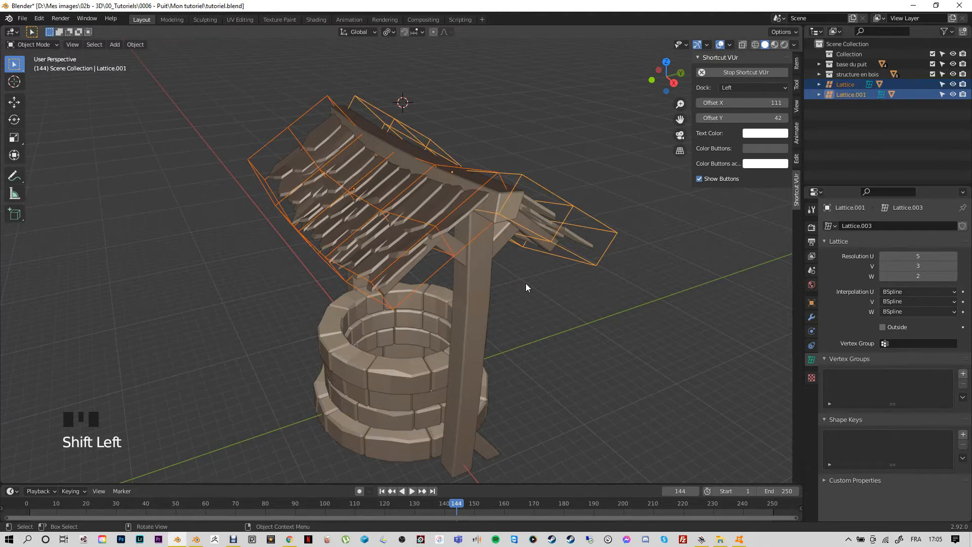
{"action": "key", "text": "m"}
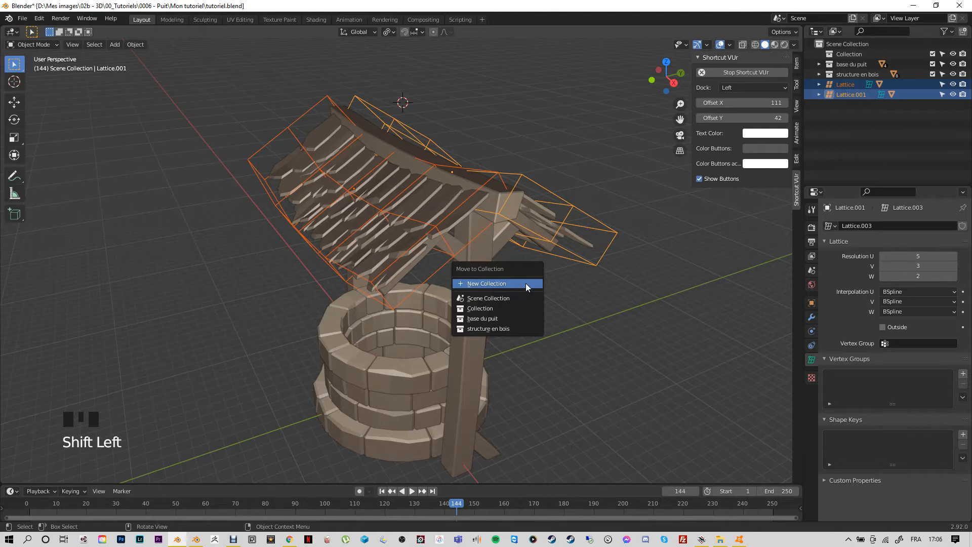
{"action": "left_click", "coordinate": [487, 283]}
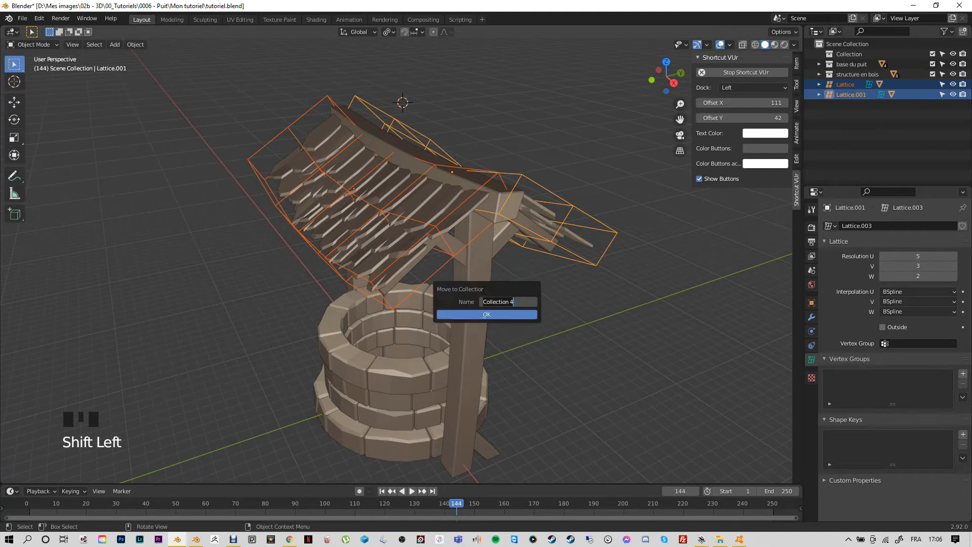
{"action": "type", "text": "lattices"}
{"action": "left_click", "coordinate": [486, 313]}
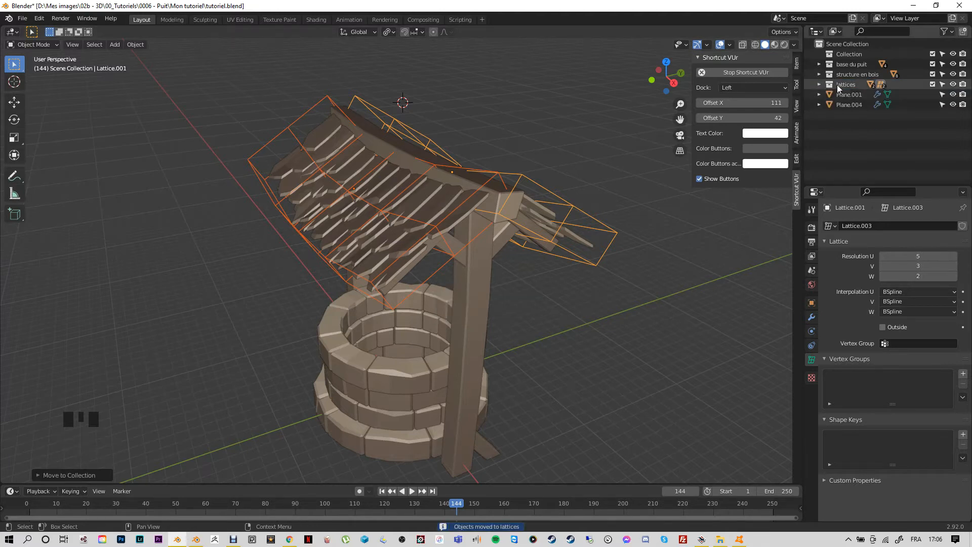
Step: Examine the contents of the lattices collection by selecting each of its two lattices in turn
{"action": "left_click", "coordinate": [820, 84]}
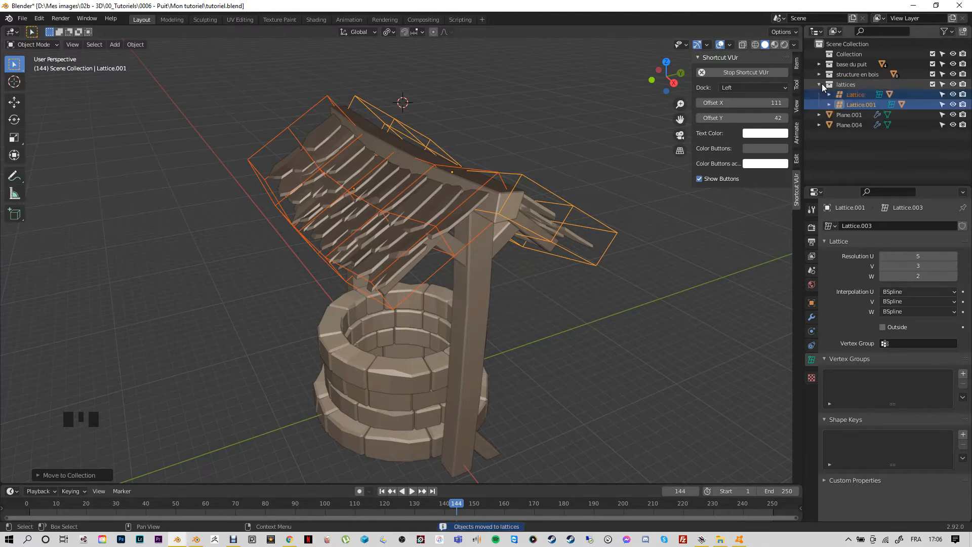
{"action": "left_click", "coordinate": [853, 97]}
{"action": "left_click", "coordinate": [841, 105]}
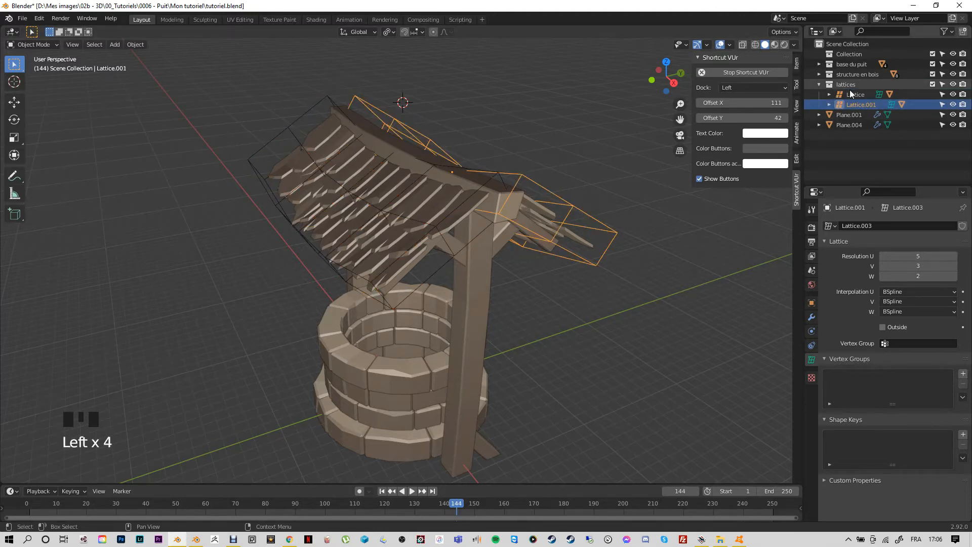
{"action": "left_click", "coordinate": [853, 93]}
{"action": "left_click", "coordinate": [852, 89]}
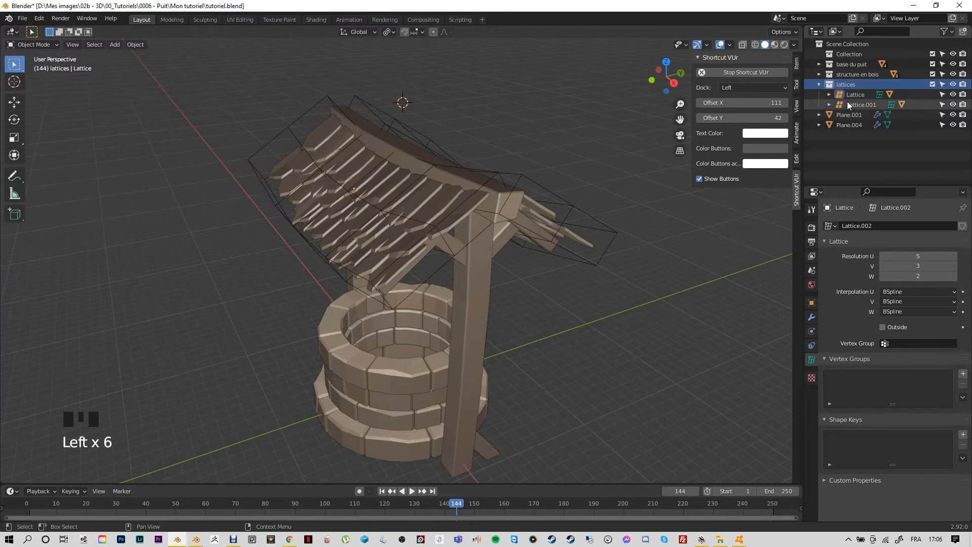
{"action": "left_click", "coordinate": [850, 102]}
{"action": "left_click", "coordinate": [852, 94]}
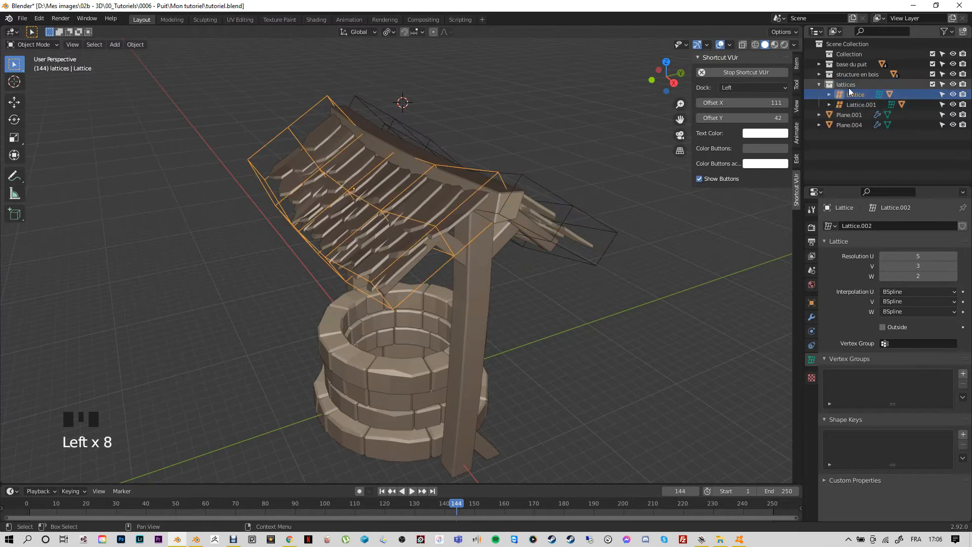
{"action": "left_click", "coordinate": [830, 89]}
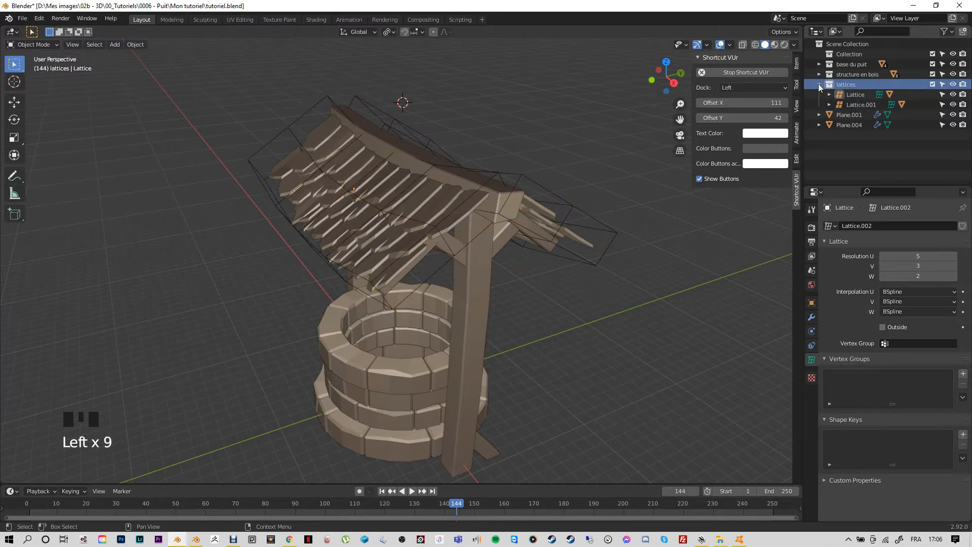
{"action": "left_click", "coordinate": [818, 84]}
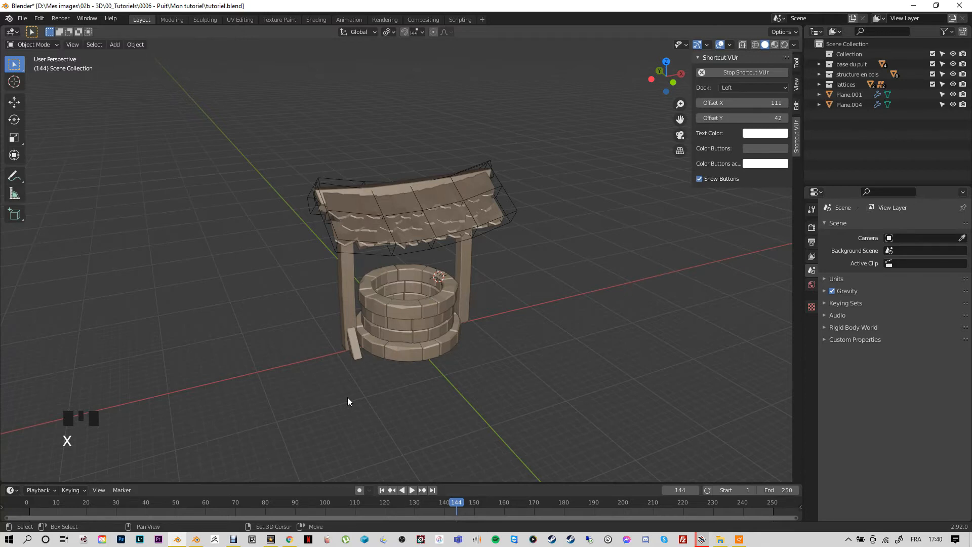
Step: Add a cylinder mesh with 128 vertices at the 3D cursor
{"action": "key", "text": "shift+a"}
{"action": "mouse_move", "coordinate": [348, 400]}
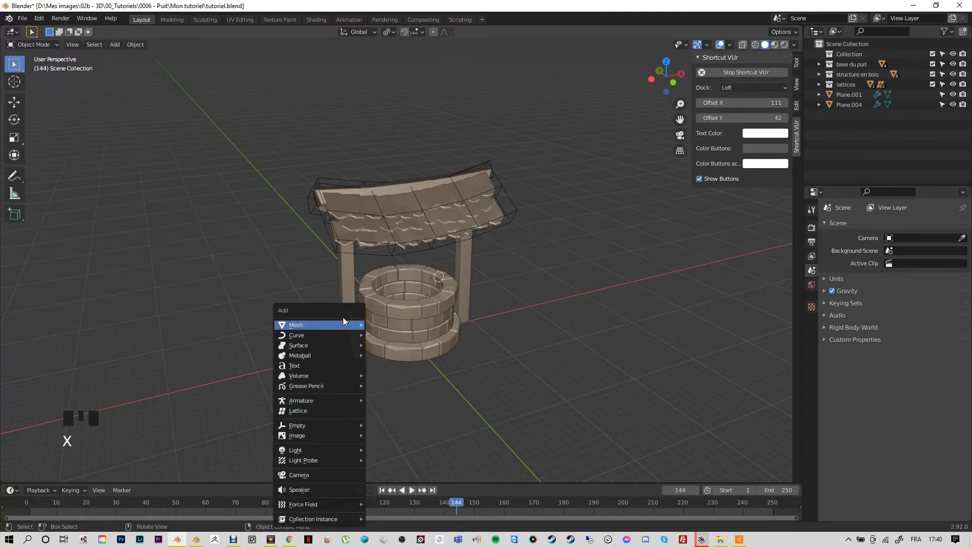
{"action": "mouse_move", "coordinate": [345, 324]}
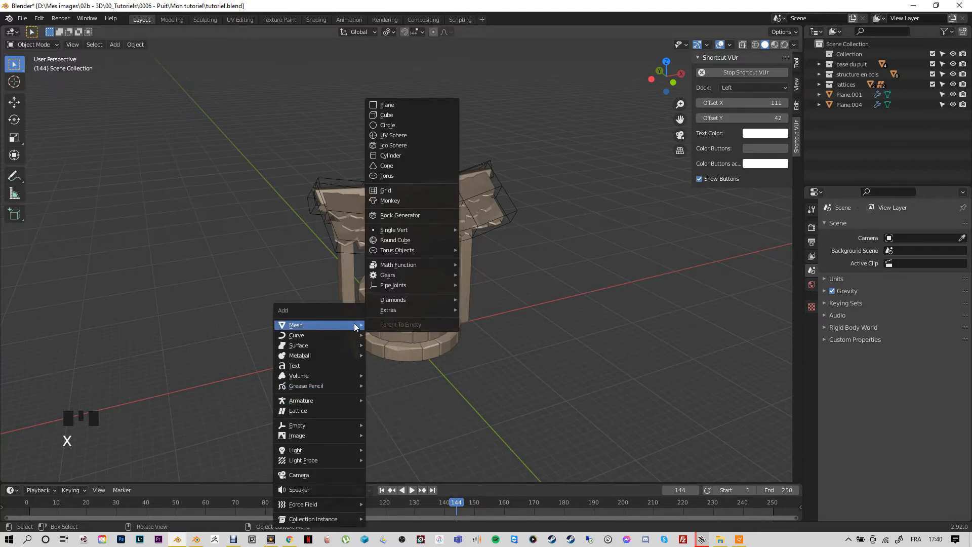
{"action": "left_click", "coordinate": [401, 155]}
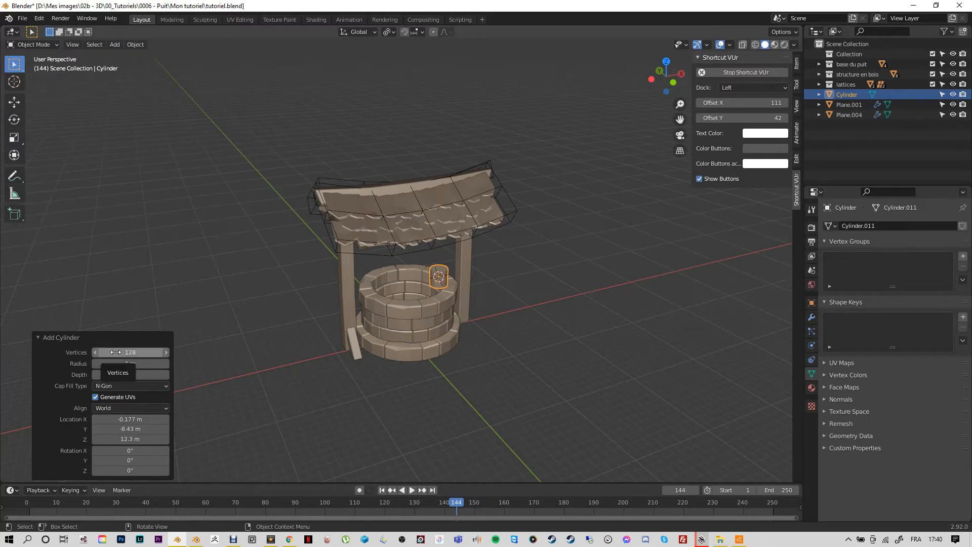
{"action": "left_click", "coordinate": [115, 352]}
{"action": "left_click_drag", "start_coordinate": [136, 353], "coordinate": [93, 353]}
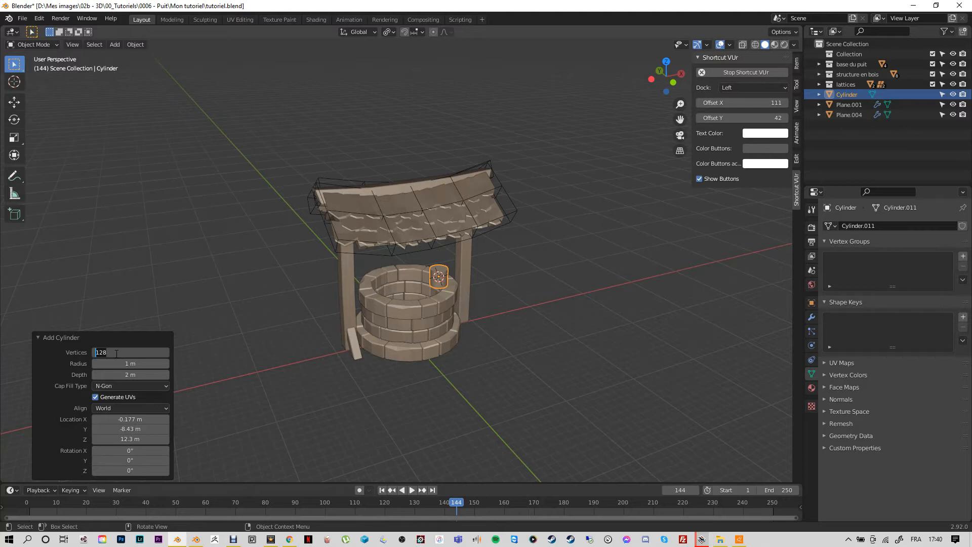
{"action": "left_click", "coordinate": [115, 353]}
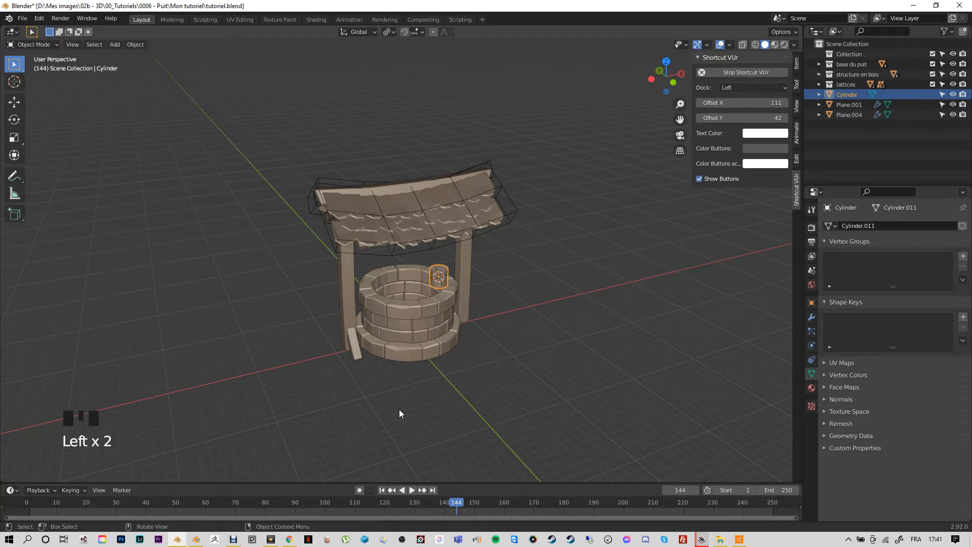
Step: Widen the cylinder in X and Y only, first by a factor of about 3.3 and again by about 5.6
{"action": "key", "text": "s"}
{"action": "key", "text": "shift+z"}
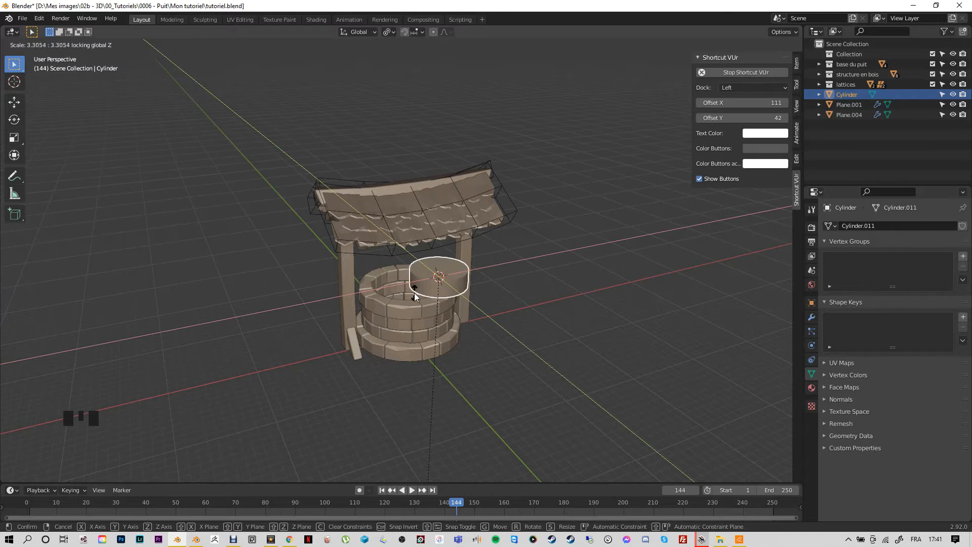
{"action": "left_click", "coordinate": [440, 313]}
{"action": "key", "text": "s"}
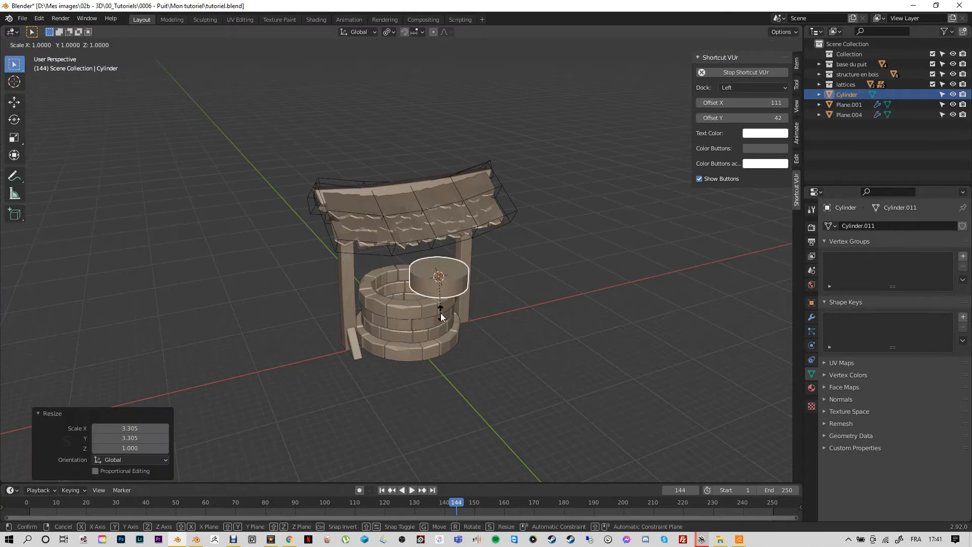
{"action": "key", "text": "shift+z"}
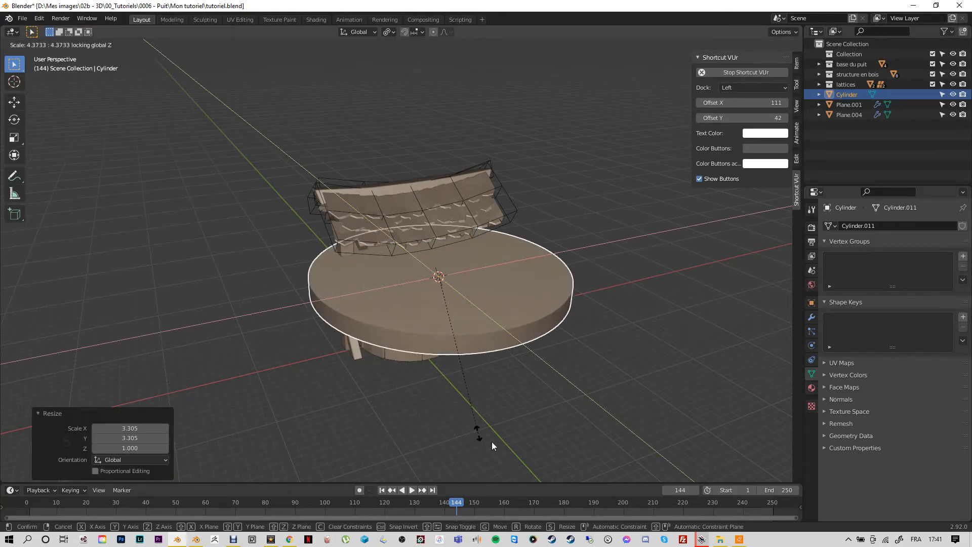
{"action": "left_click", "coordinate": [521, 467]}
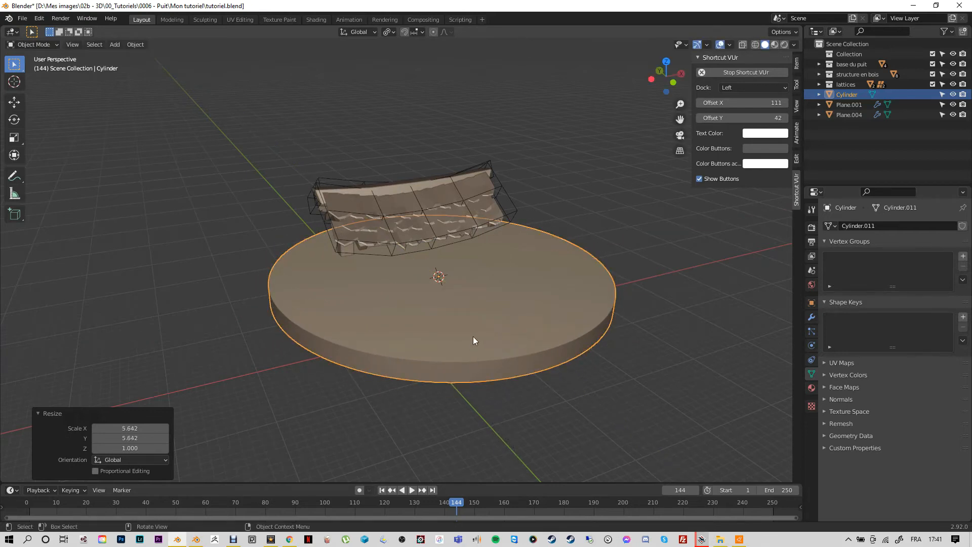
Step: Flatten the cylinder into a thin disc by scaling it along Z to about 0.22
{"action": "key", "text": "s"}
{"action": "key", "text": "z"}
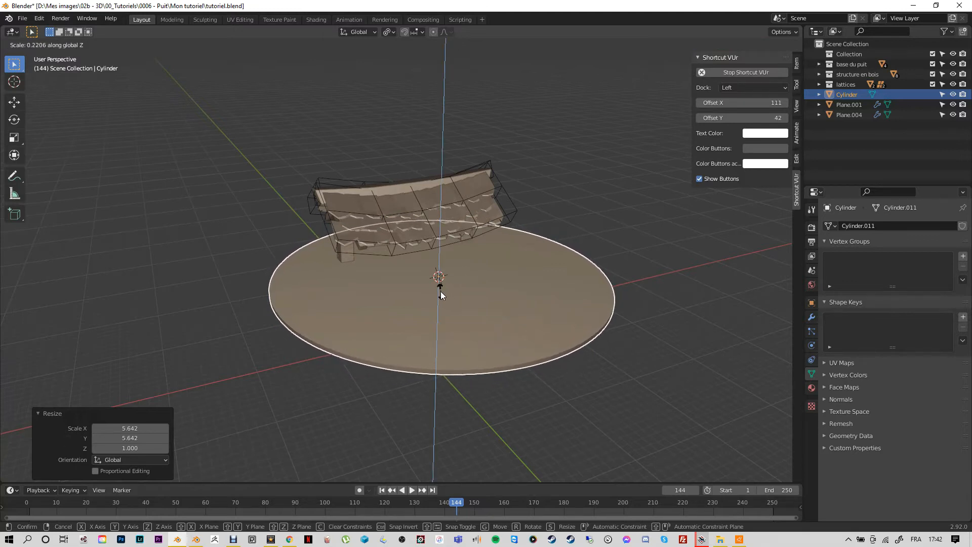
{"action": "left_click", "coordinate": [441, 291]}
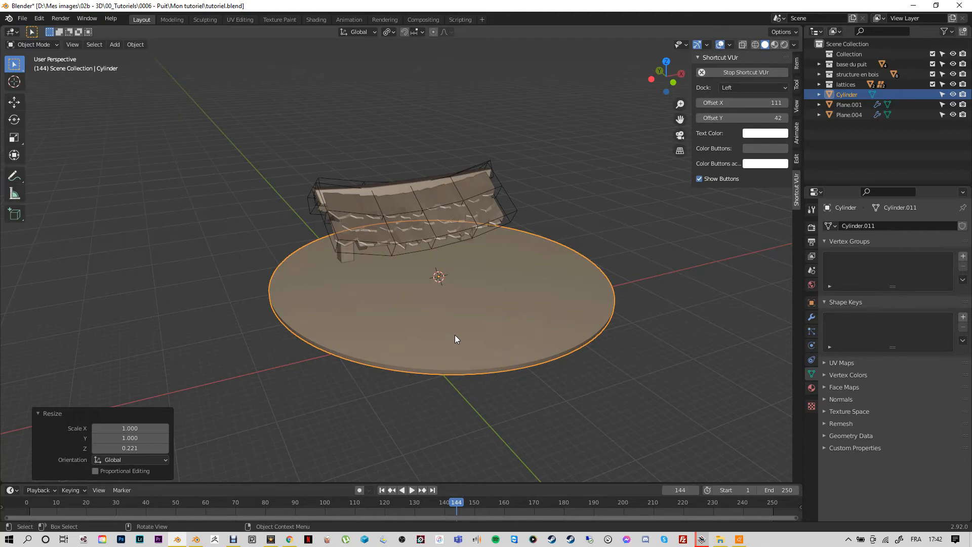
Step: Centre the disc on the world origin in plan, moving it about 0.13 m along X and 8.5 m along Y
{"action": "key", "text": "KP_7"}
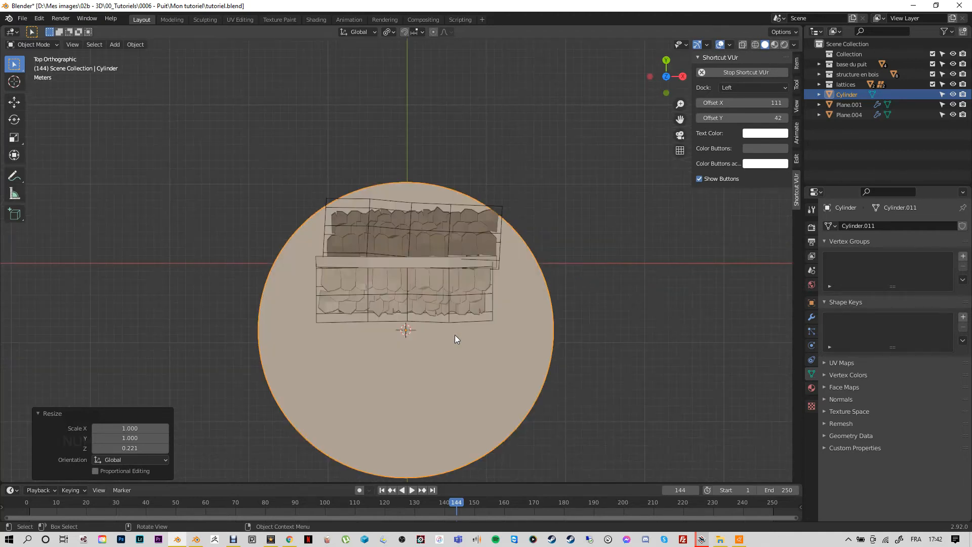
{"action": "key", "text": "g"}
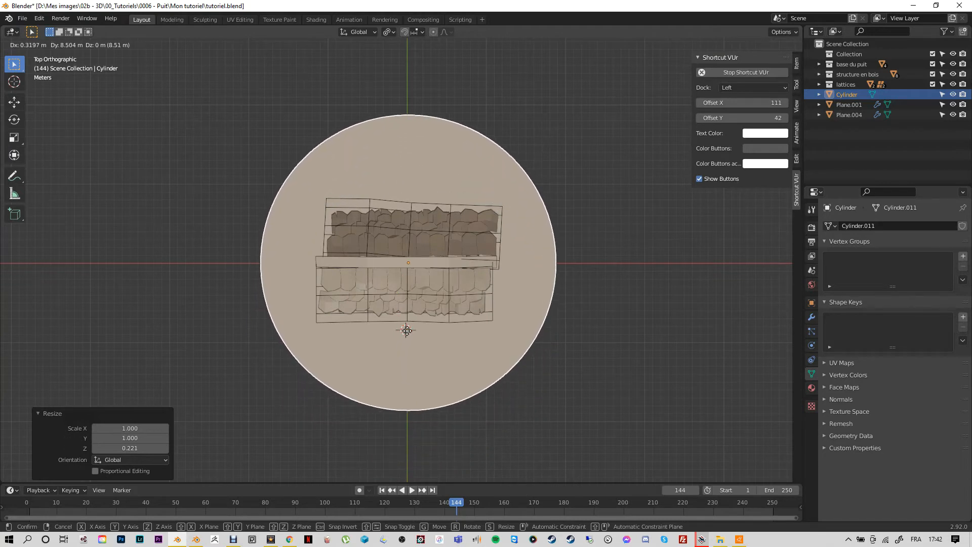
{"action": "left_click", "coordinate": [405, 330]}
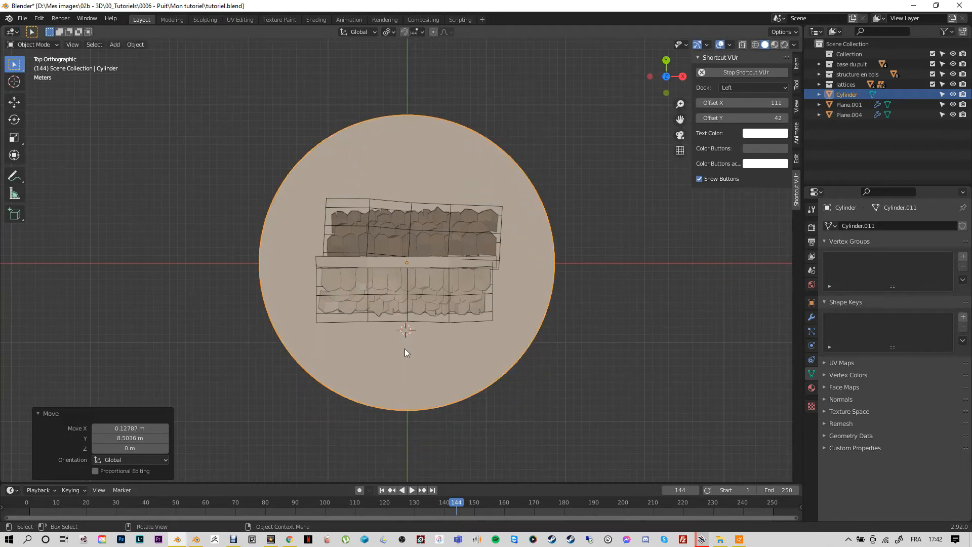
{"action": "key", "text": "KP_1"}
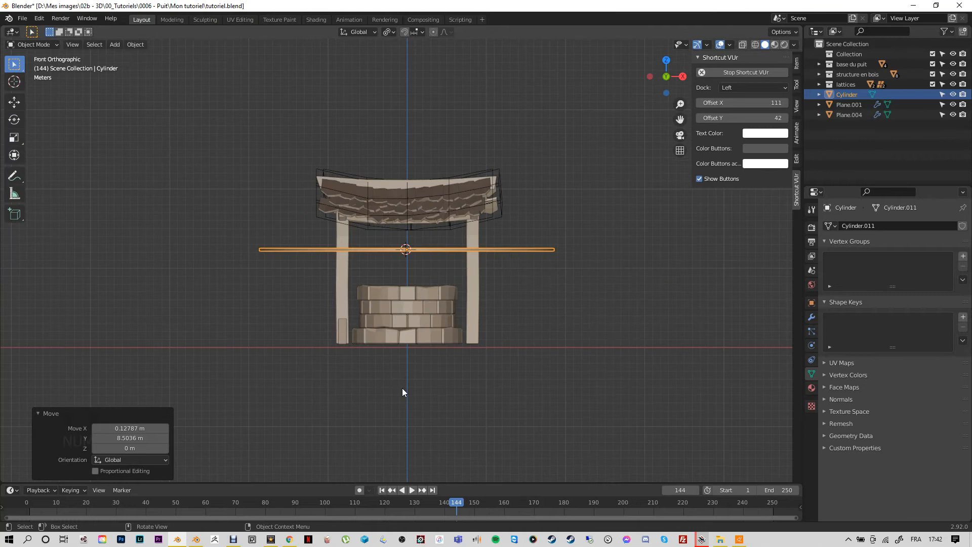
Step: Lower the disc along Z to ground level, directly beneath the base of the well
{"action": "key", "text": "g"}
{"action": "key", "text": "z"}
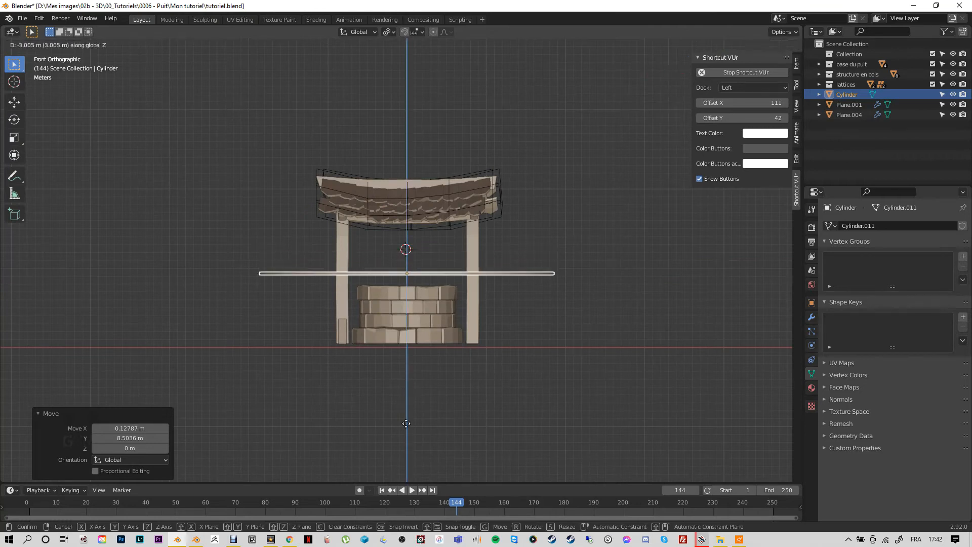
{"action": "left_click", "coordinate": [416, 41]}
Step: Enlarge the ground disc in X and Y only by a factor of about 1.2
{"action": "middle_click_drag", "start_coordinate": [269, 310], "coordinate": [269, 341]}
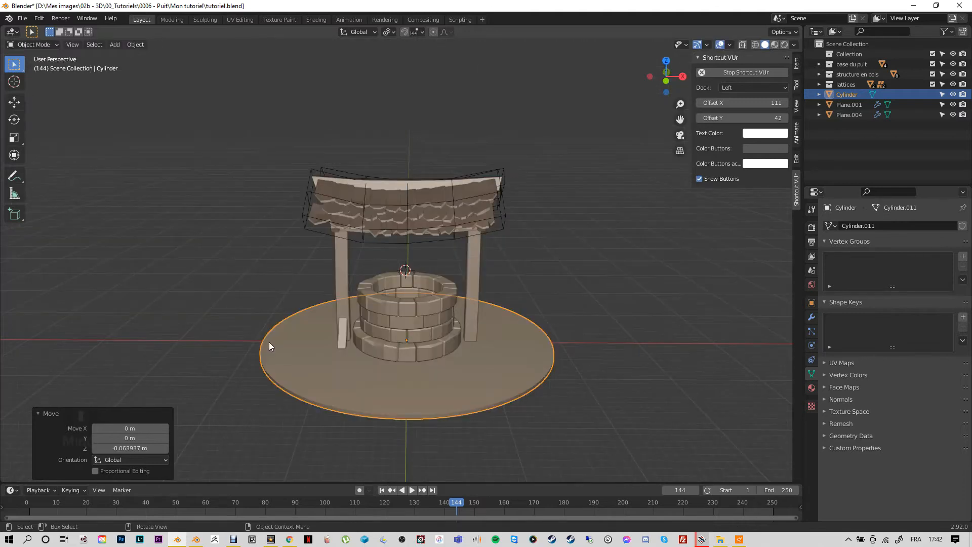
{"action": "scroll", "coordinate": [266, 333], "scroll_direction": "down", "scroll_amount": 1}
{"action": "scroll", "coordinate": [393, 373], "scroll_direction": "up", "scroll_amount": 2}
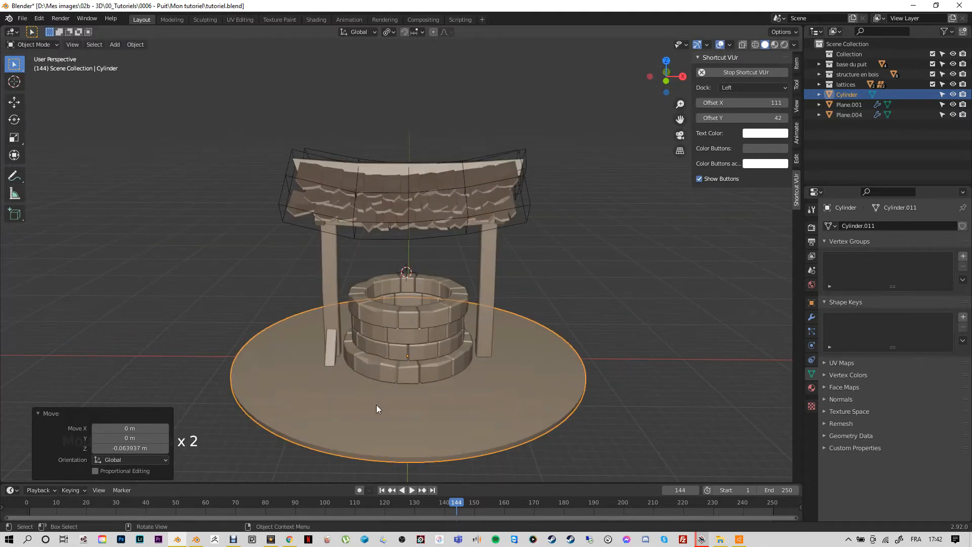
{"action": "key", "text": "s"}
{"action": "key", "text": "shift+z"}
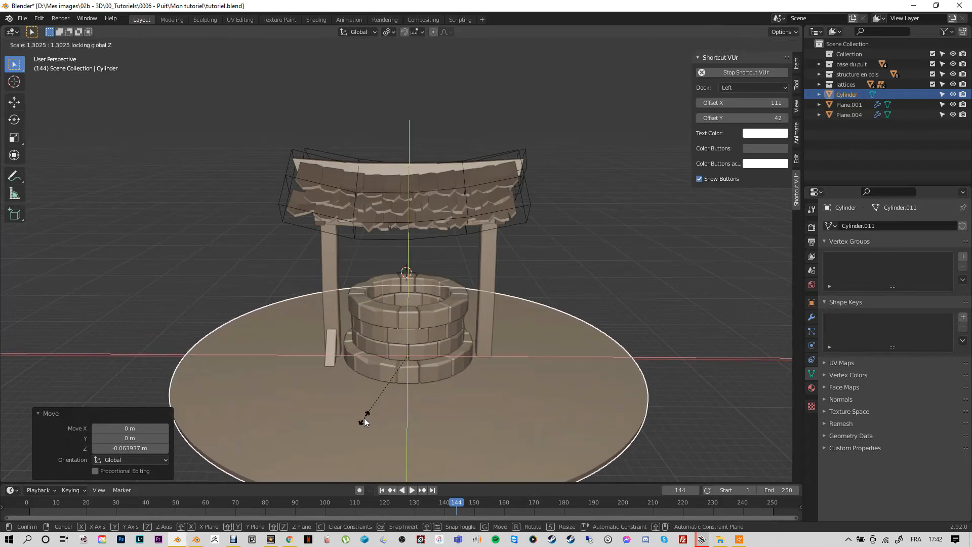
{"action": "left_click", "coordinate": [368, 413]}
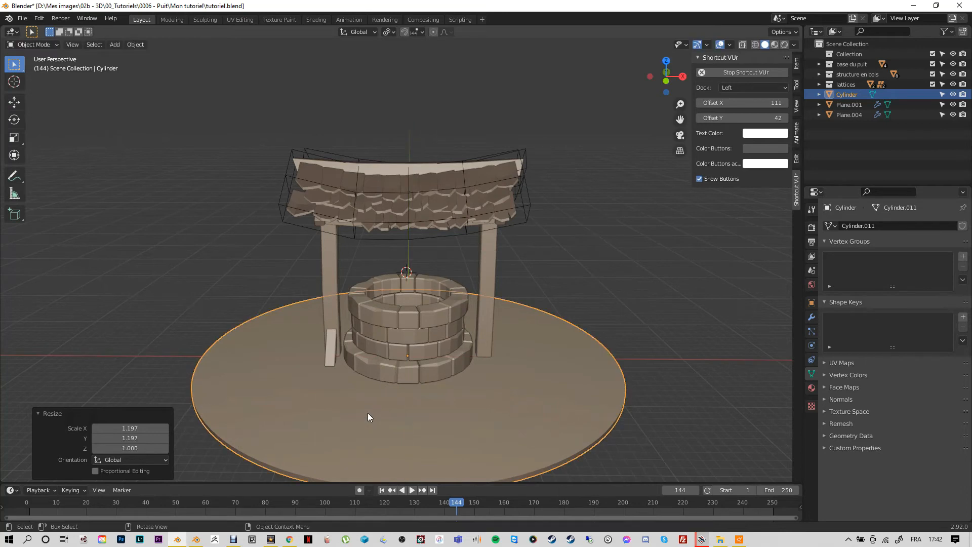
Step: Add an ico sphere at the 3D cursor and move it about -22.9 m along Y, in front of the well
{"action": "scroll", "coordinate": [305, 387], "scroll_direction": "down", "scroll_amount": 2}
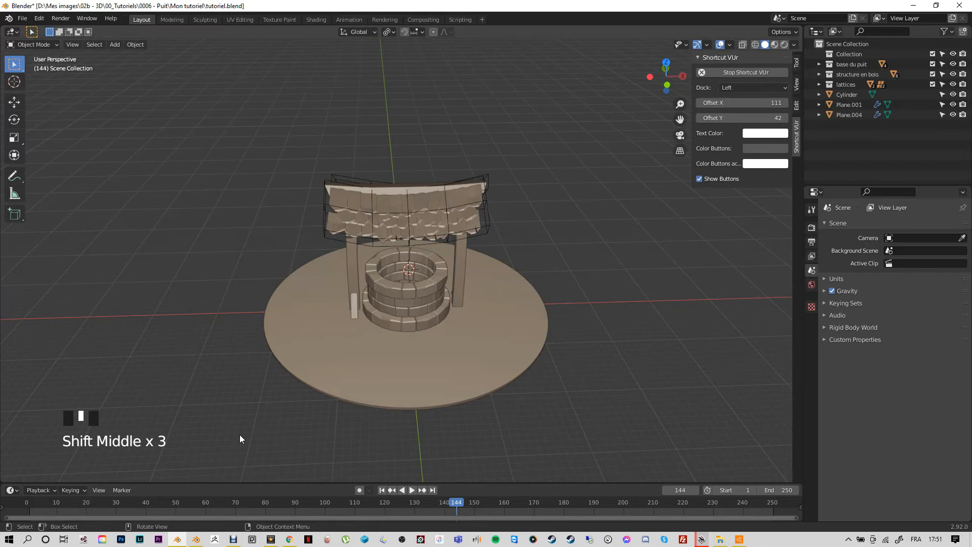
{"action": "key", "text": "shift+a"}
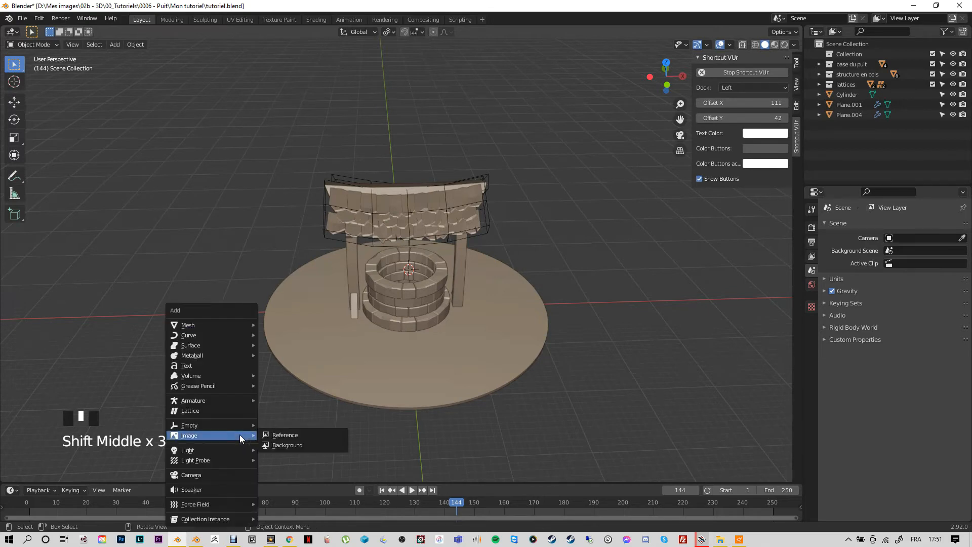
{"action": "mouse_move", "coordinate": [242, 325]}
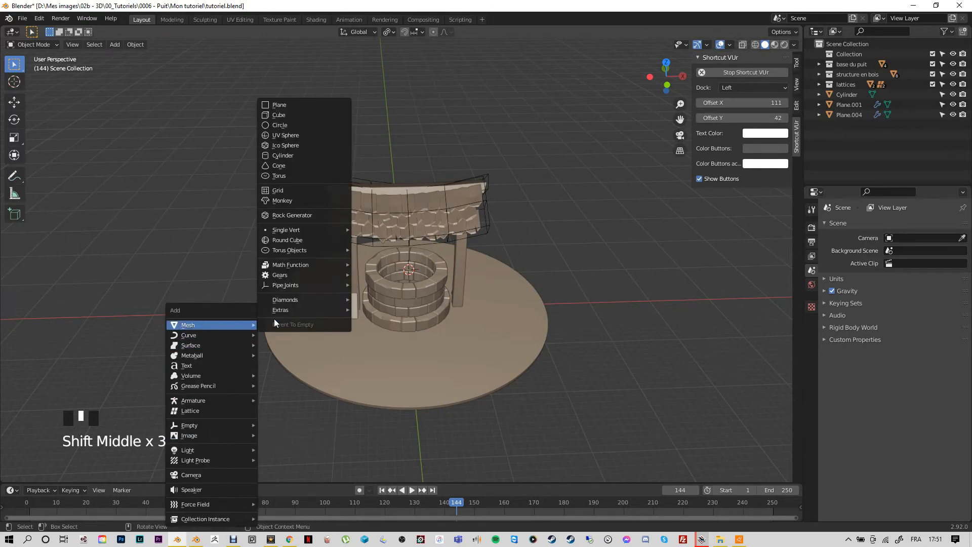
{"action": "left_click", "coordinate": [302, 144]}
{"action": "key", "text": "g"}
{"action": "key", "text": "y"}
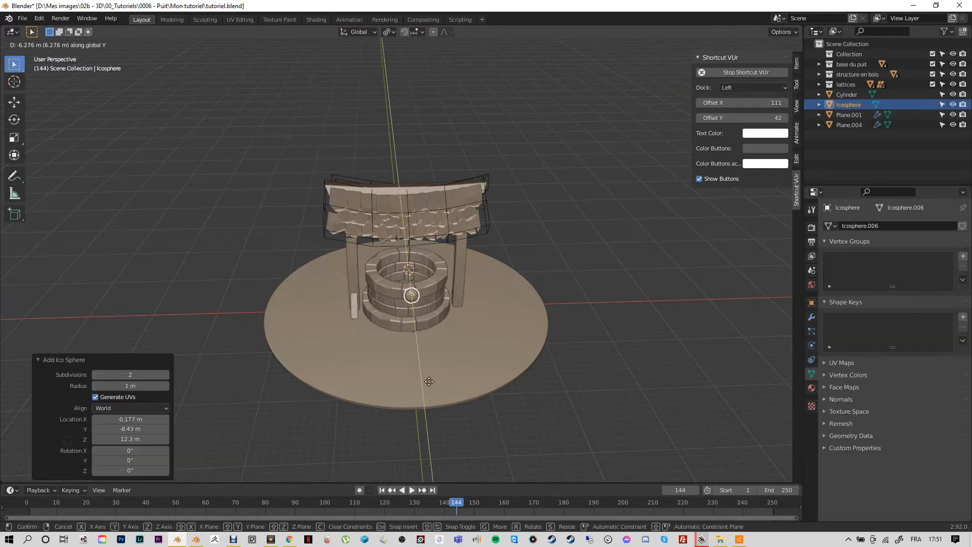
{"action": "left_click", "coordinate": [453, 454]}
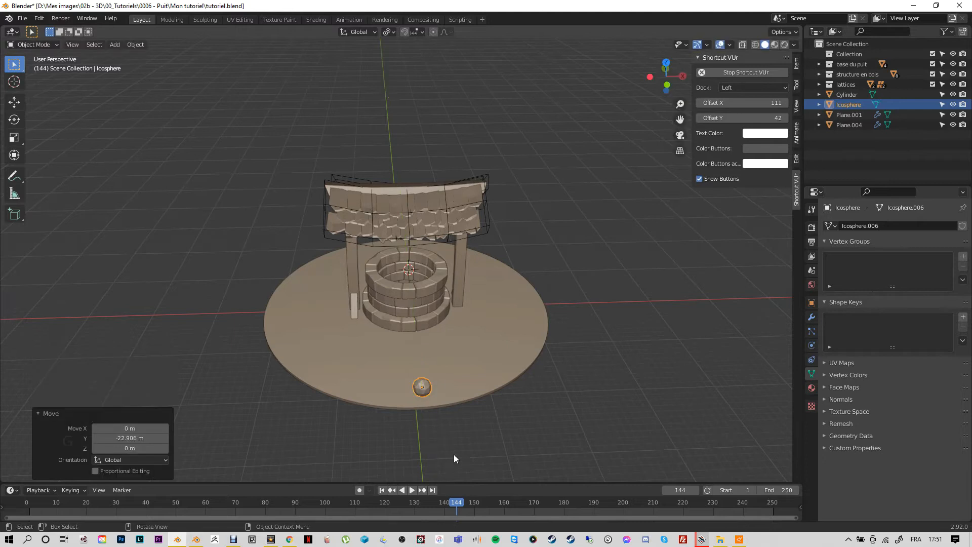
Step: Lower the ico sphere about 12.3 m along Z to ground level
{"action": "key", "text": "KP_1"}
{"action": "key", "text": "g"}
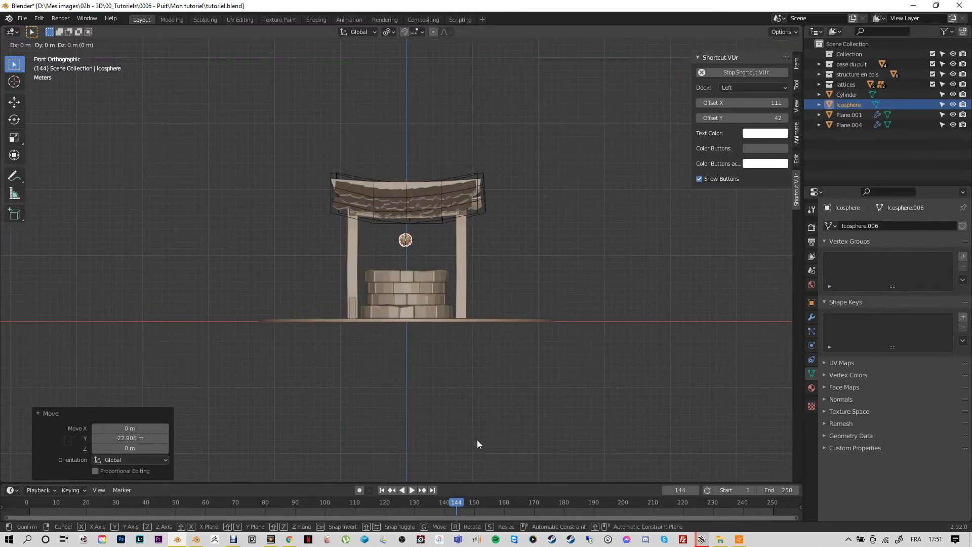
{"action": "key", "text": "z"}
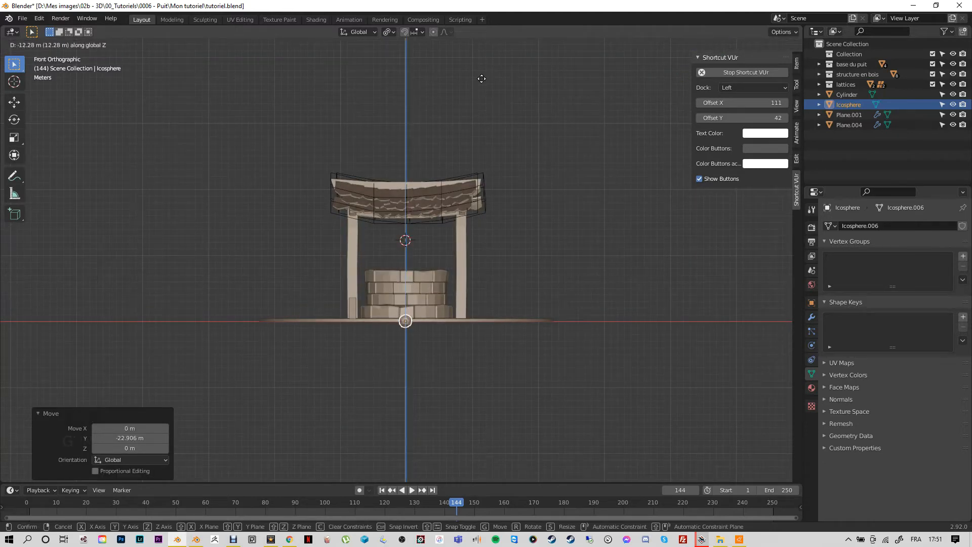
{"action": "left_click", "coordinate": [482, 76]}
Step: Duplicate the ico sphere and place the copy about 2.65 m along X
{"action": "middle_click_drag", "start_coordinate": [423, 357], "coordinate": [331, 418]}
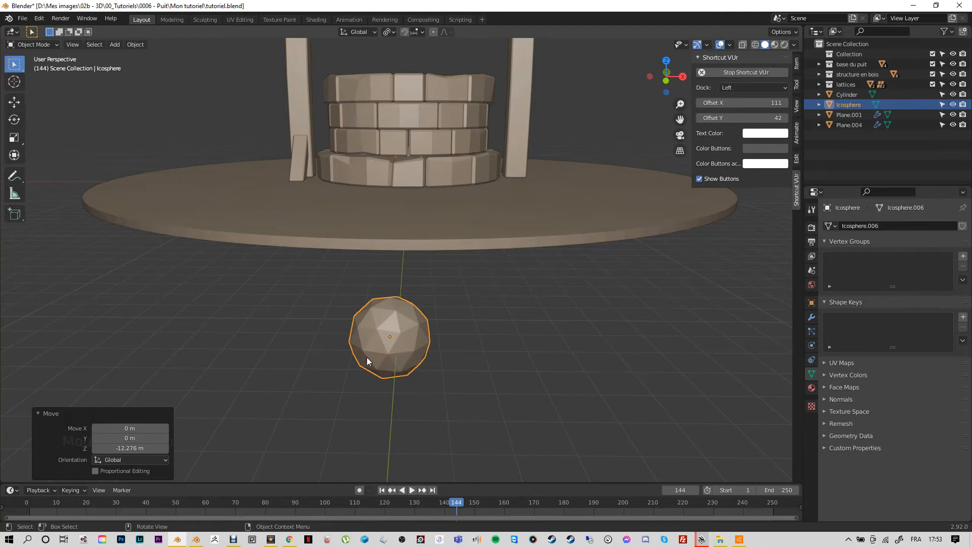
{"action": "key", "text": "shift+d"}
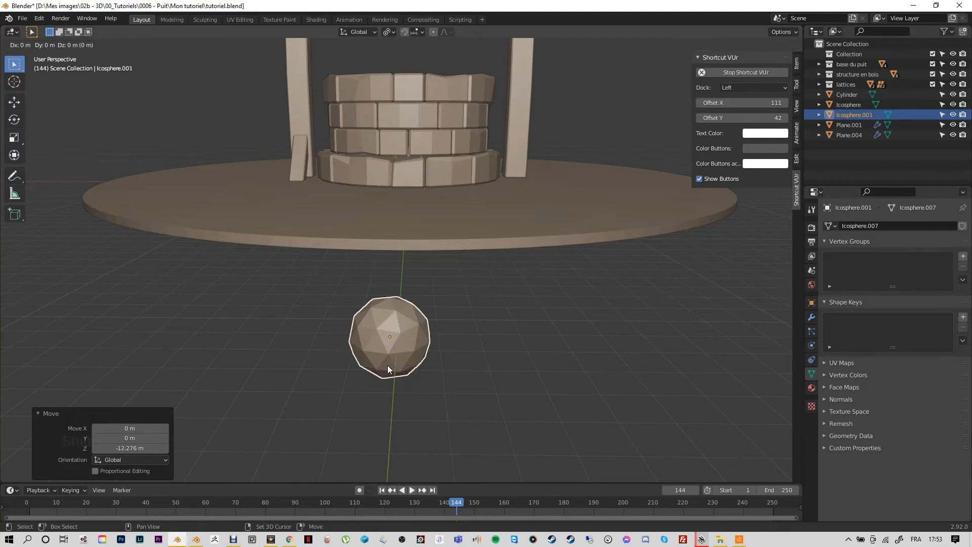
{"action": "key", "text": "x"}
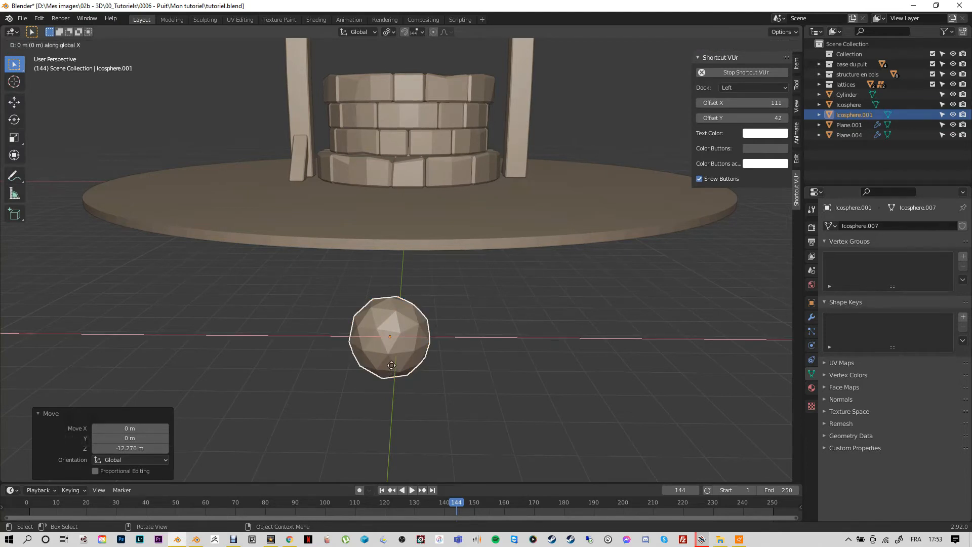
{"action": "left_click", "coordinate": [498, 361]}
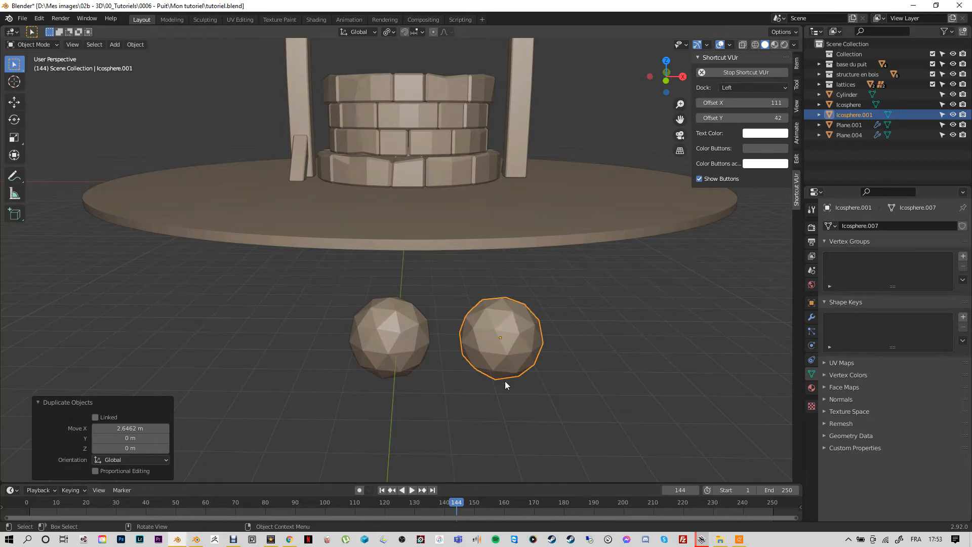
Step: In the copied sphere's mesh, delete a vertex on the upper front and fill the open loop with a single flat face
{"action": "key", "text": "Tab"}
{"action": "left_click", "coordinate": [516, 352]}
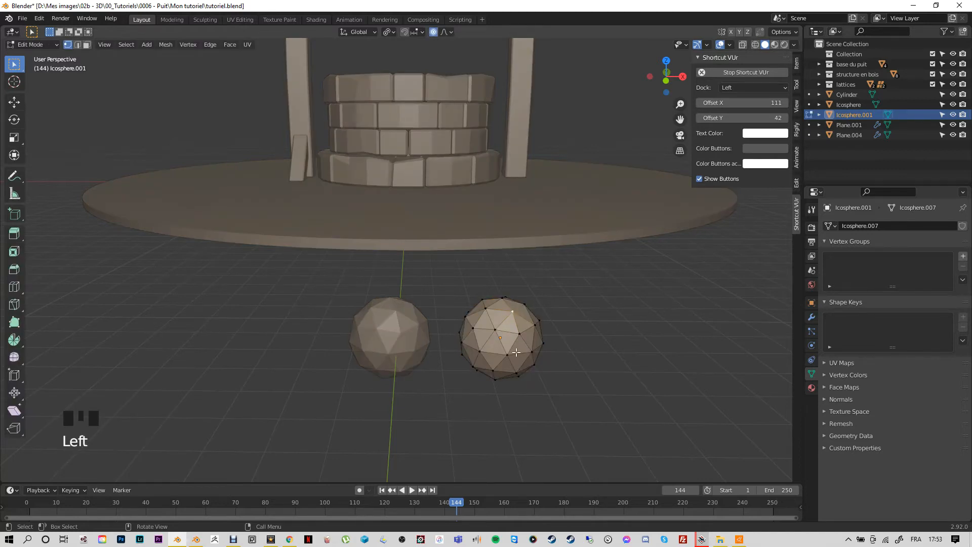
{"action": "key", "text": "x"}
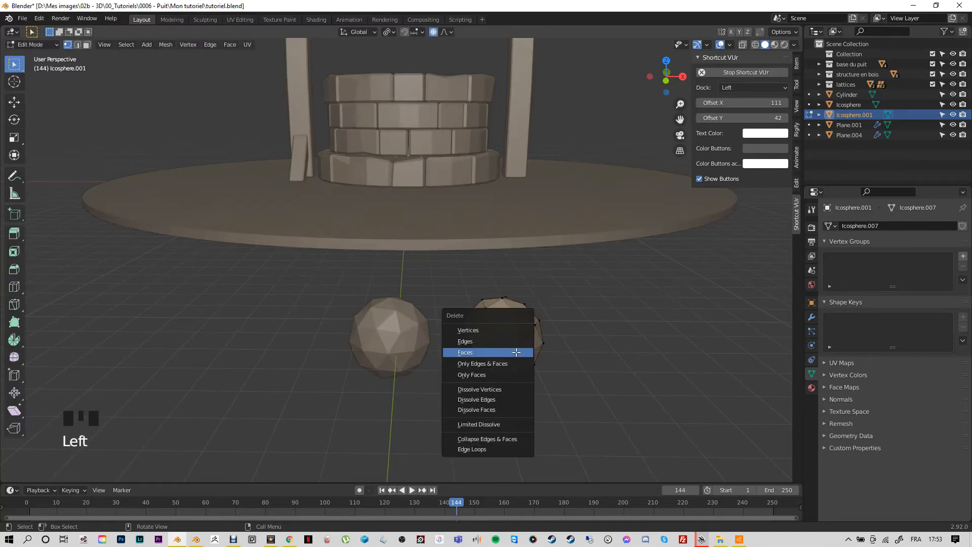
{"action": "left_click", "coordinate": [479, 331]}
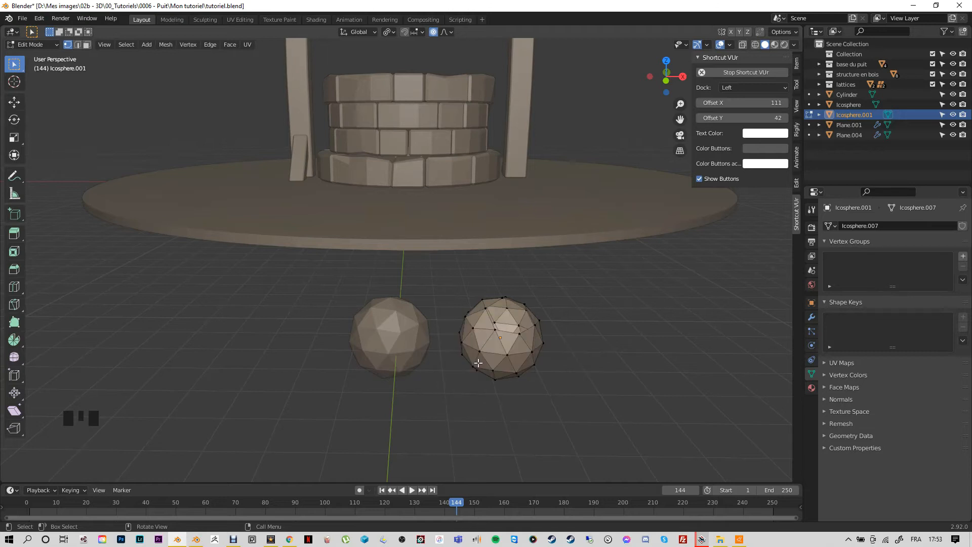
{"action": "middle_click_drag", "start_coordinate": [484, 385], "coordinate": [511, 399]}
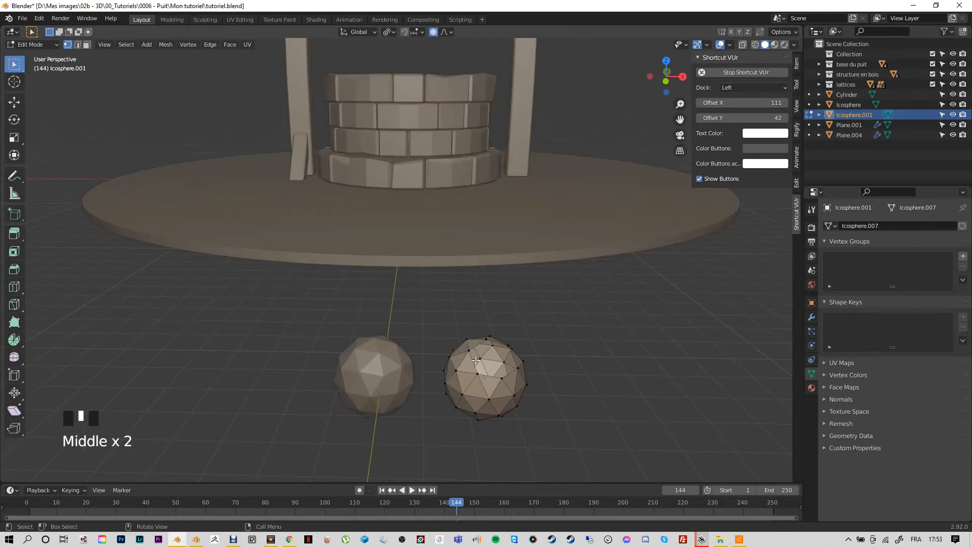
{"action": "mouse_move", "coordinate": [507, 397]}
{"action": "middle_mouse_down"}
{"action": "mouse_move", "coordinate": [496, 401]}
{"action": "mouse_move", "coordinate": [501, 394]}
{"action": "middle_mouse_up"}
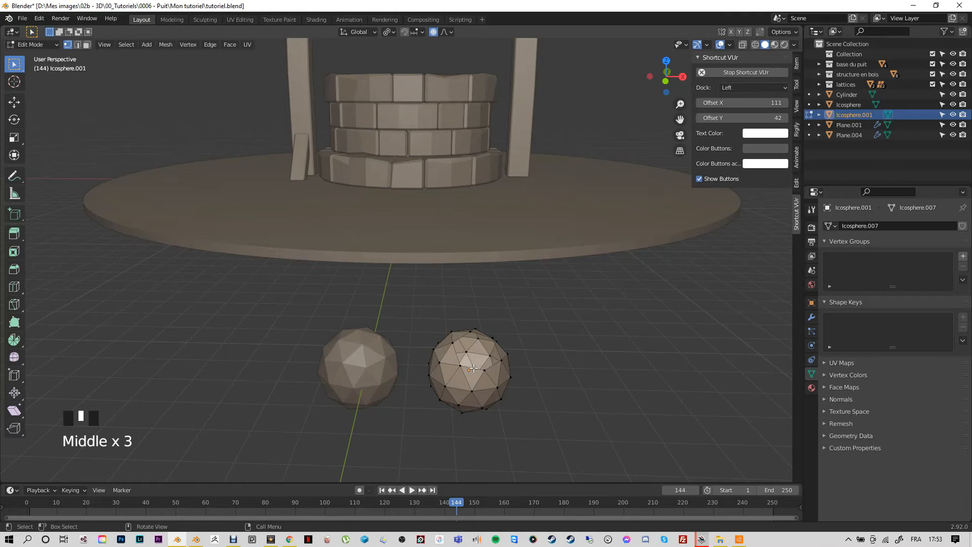
{"action": "left_click", "coordinate": [473, 368]}
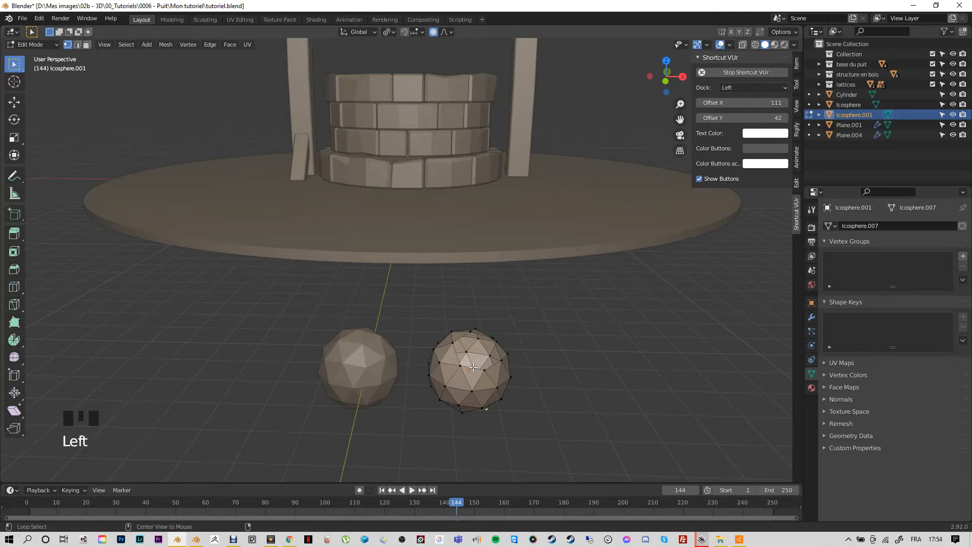
{"action": "left_click", "coordinate": [468, 367], "text": "alt"}
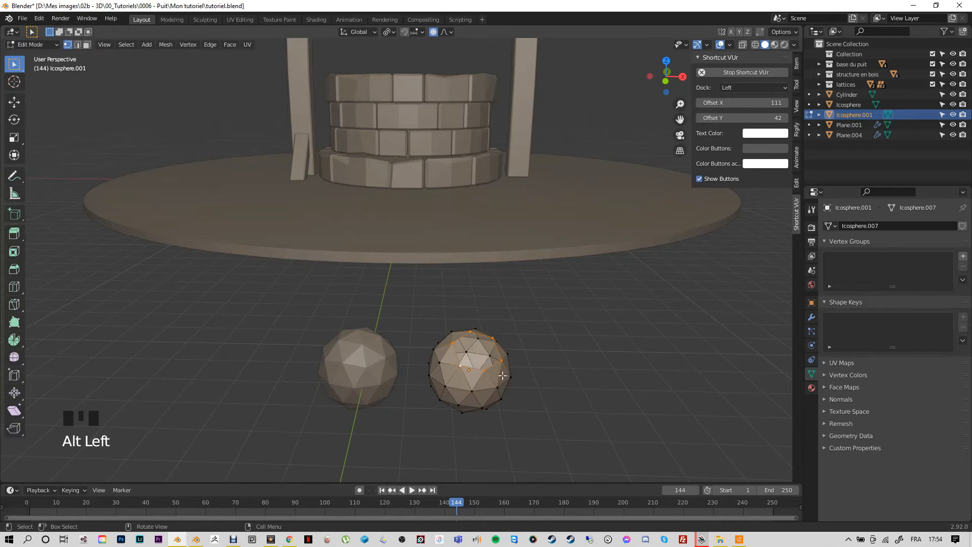
{"action": "key", "text": "f"}
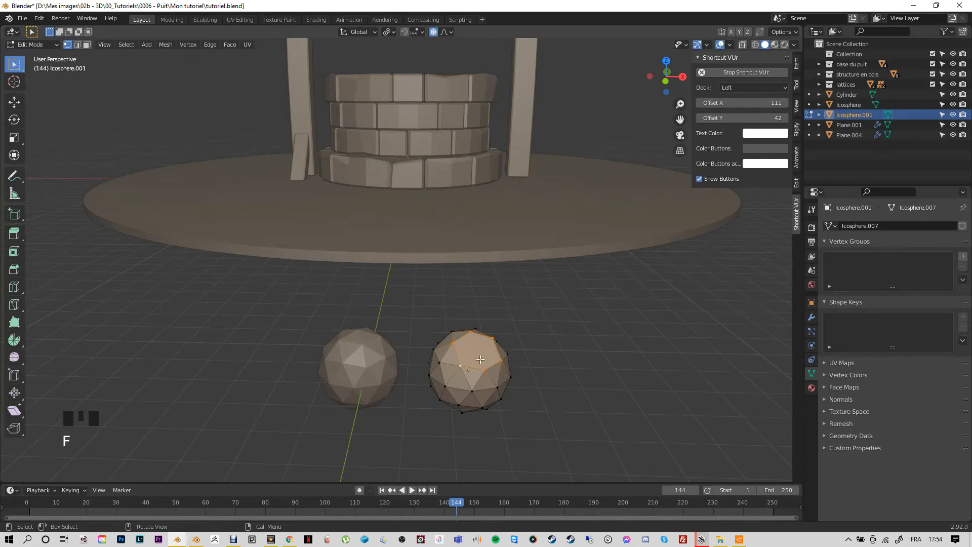
Step: Delete the vertex on the left side of the copied sphere and fill that hole with a single face
{"action": "mouse_move", "coordinate": [500, 408]}
{"action": "middle_mouse_down"}
{"action": "mouse_move", "coordinate": [521, 412]}
{"action": "mouse_move", "coordinate": [500, 411]}
{"action": "middle_mouse_up"}
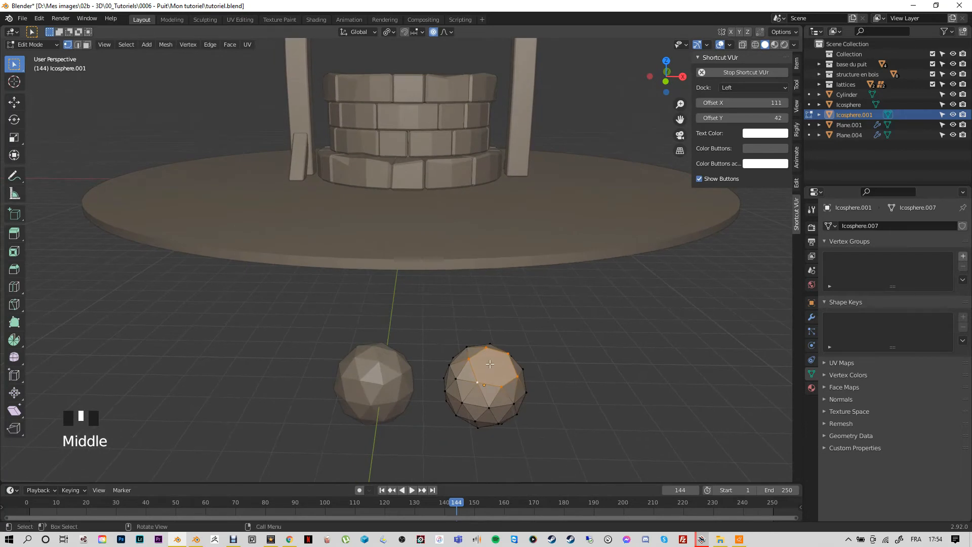
{"action": "left_click", "coordinate": [456, 379]}
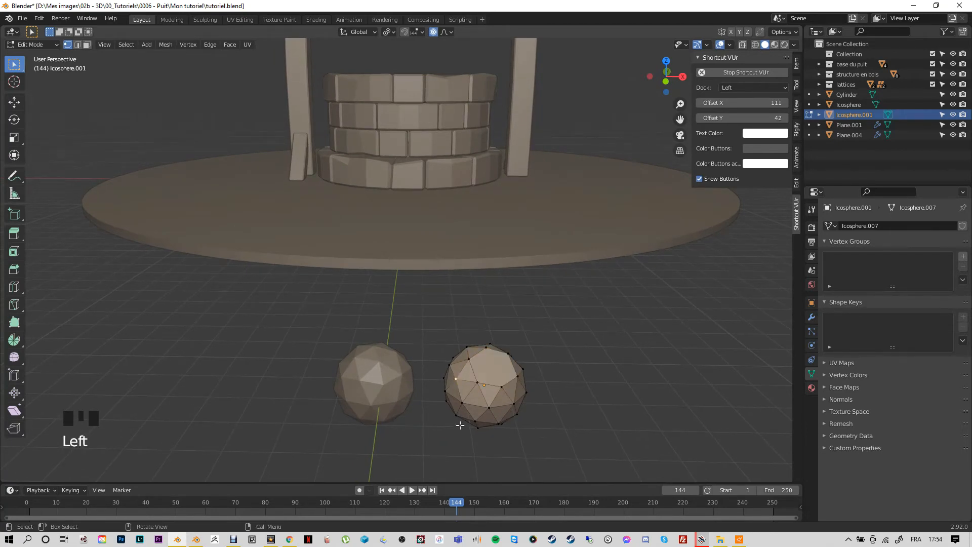
{"action": "key", "text": "x"}
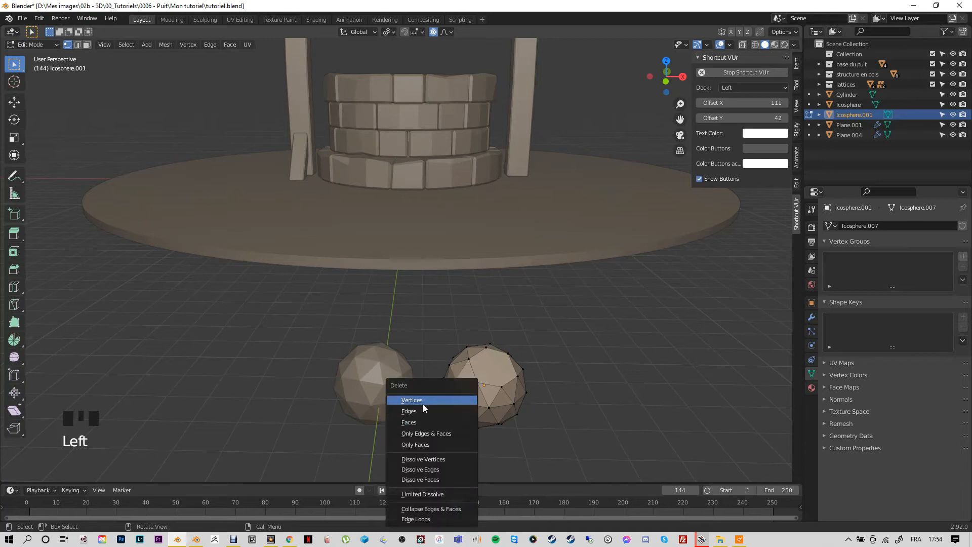
{"action": "left_click", "coordinate": [421, 400]}
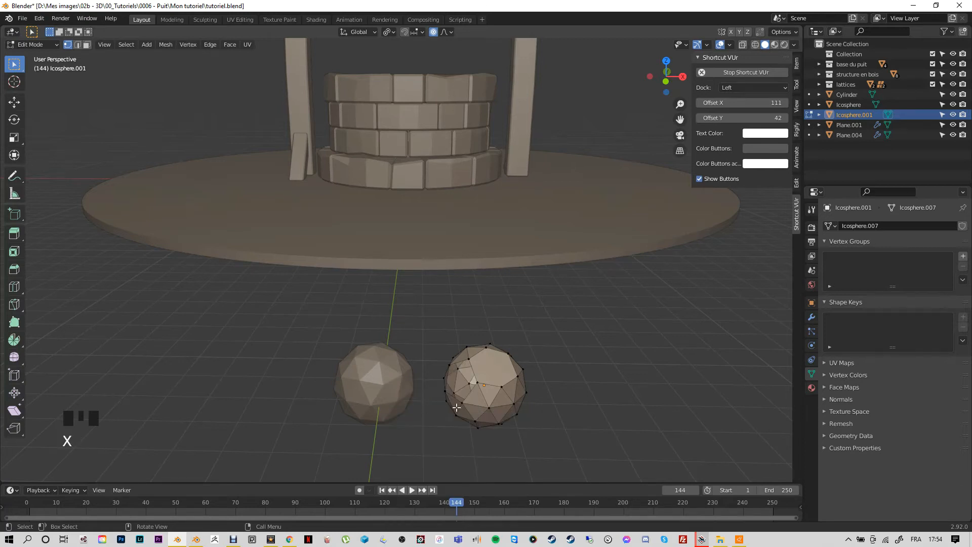
{"action": "key", "text": "alt"}
{"action": "left_click", "coordinate": [468, 394], "text": "alt"}
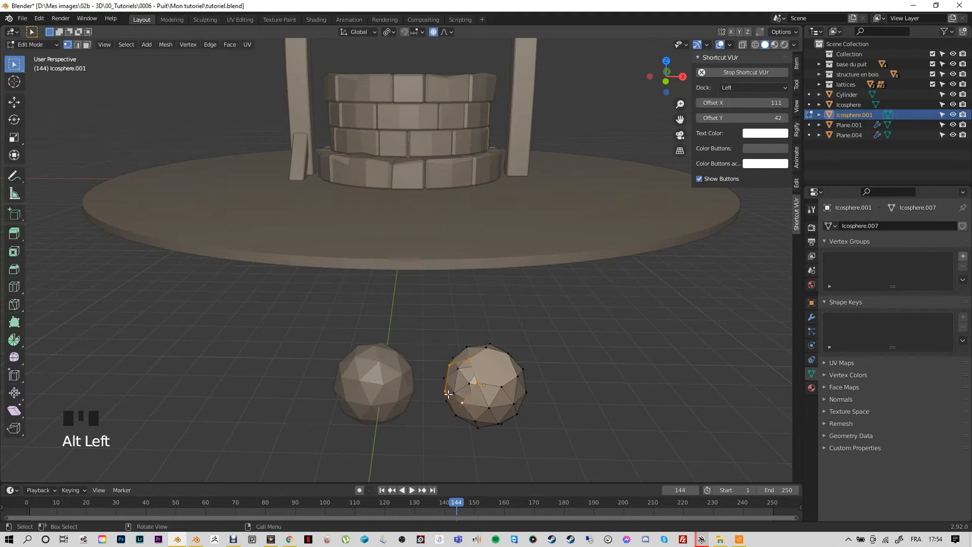
{"action": "key", "text": "f"}
Step: Delete the vertex to the right of the large upper face and close its boundary loop with one face
{"action": "middle_click_drag", "start_coordinate": [495, 390], "coordinate": [516, 406]}
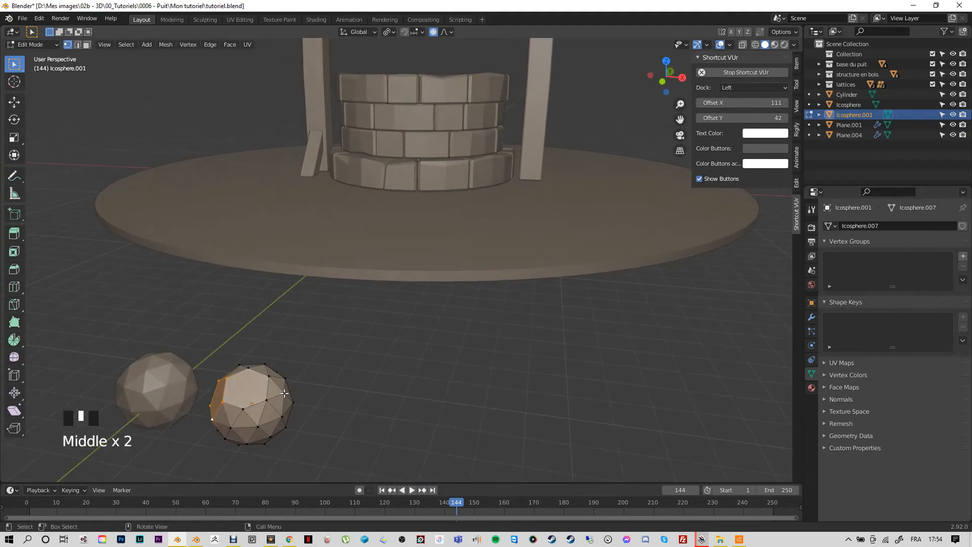
{"action": "left_click", "coordinate": [284, 393]}
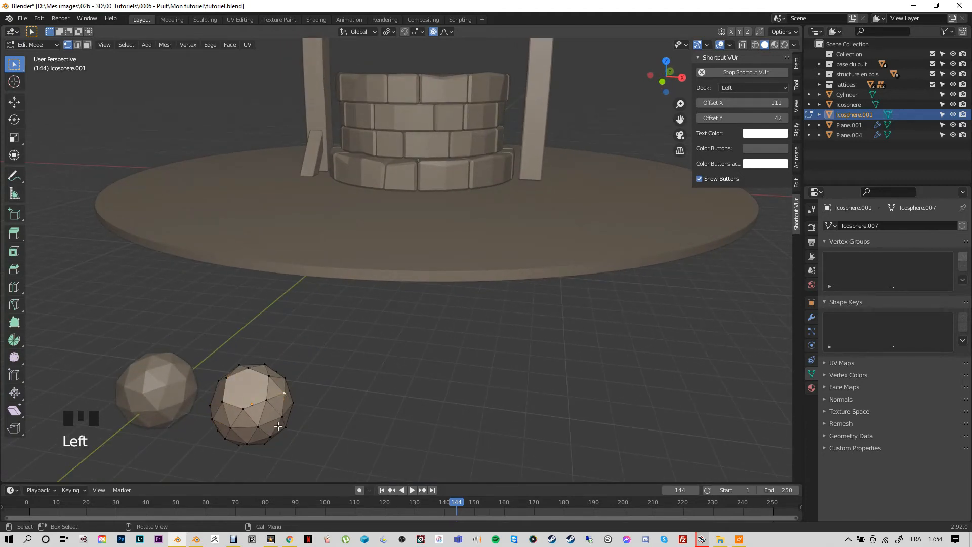
{"action": "key", "text": "x"}
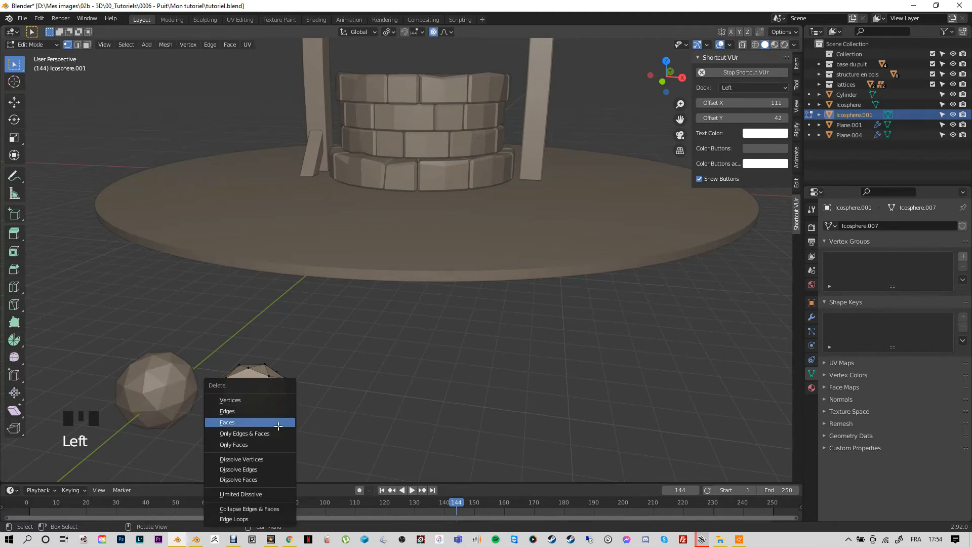
{"action": "left_click", "coordinate": [238, 401]}
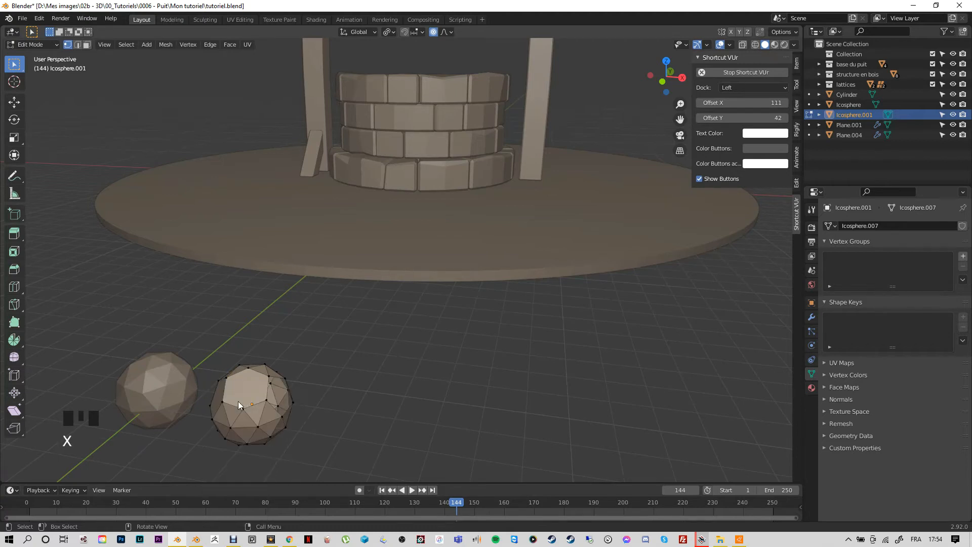
{"action": "left_click", "coordinate": [274, 407], "text": "alt"}
{"action": "key", "text": "f"}
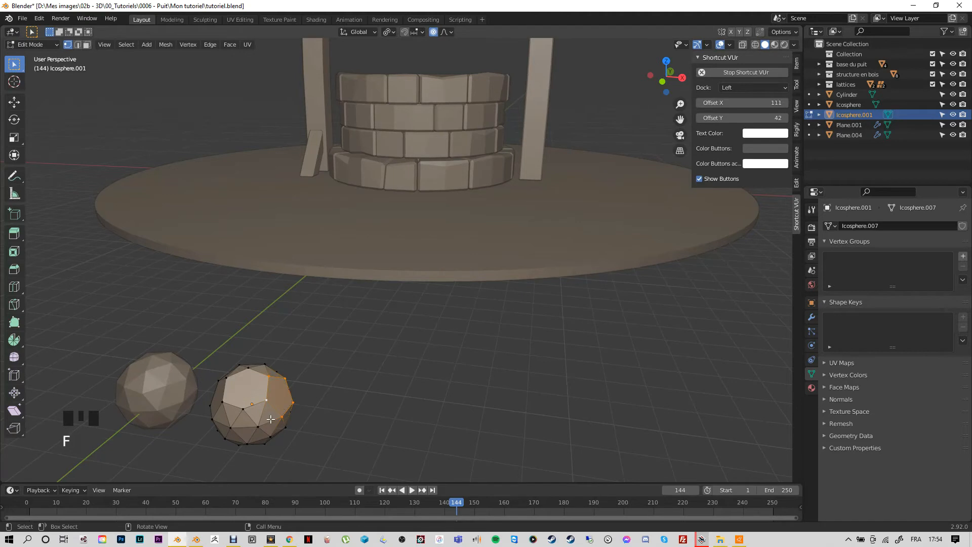
Step: Delete the vertex on the lower front of the copied sphere, below the large upper face
{"action": "left_click", "coordinate": [265, 364]}
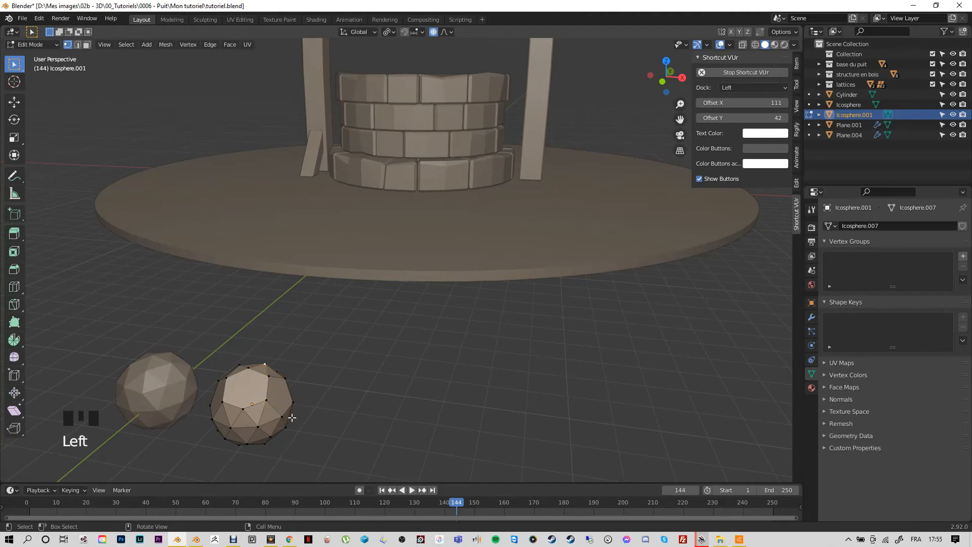
{"action": "key", "text": "x"}
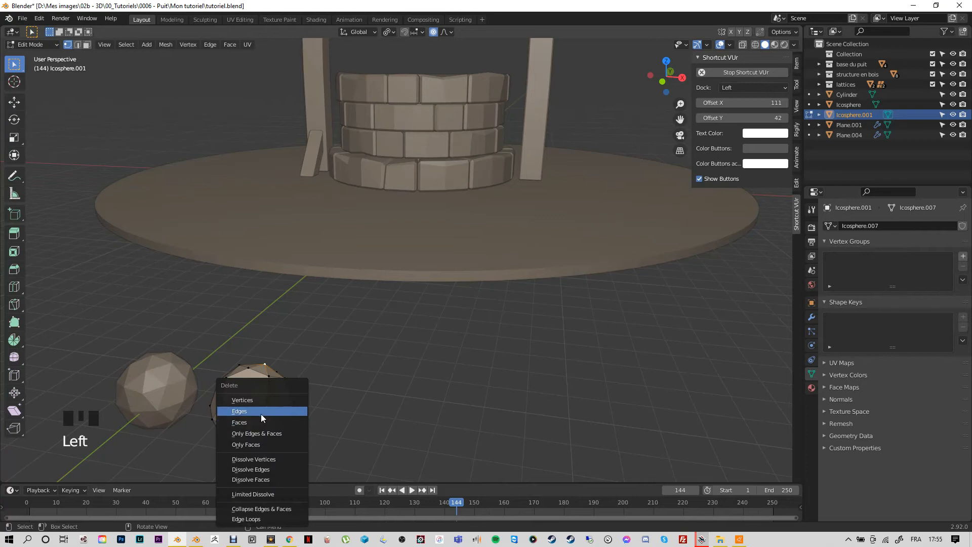
{"action": "middle_click_drag", "start_coordinate": [260, 414], "coordinate": [459, 443]}
{"action": "left_click", "coordinate": [457, 444]}
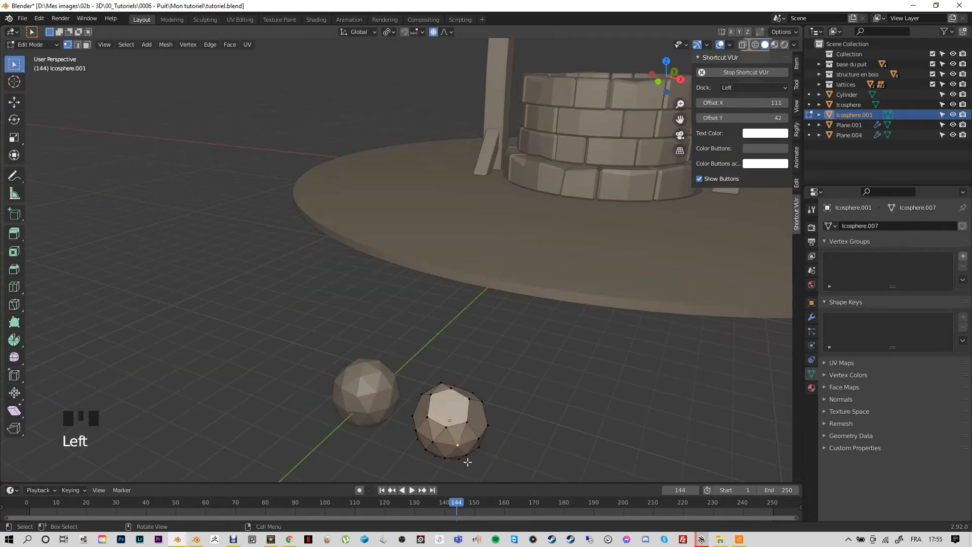
{"action": "key", "text": "x"}
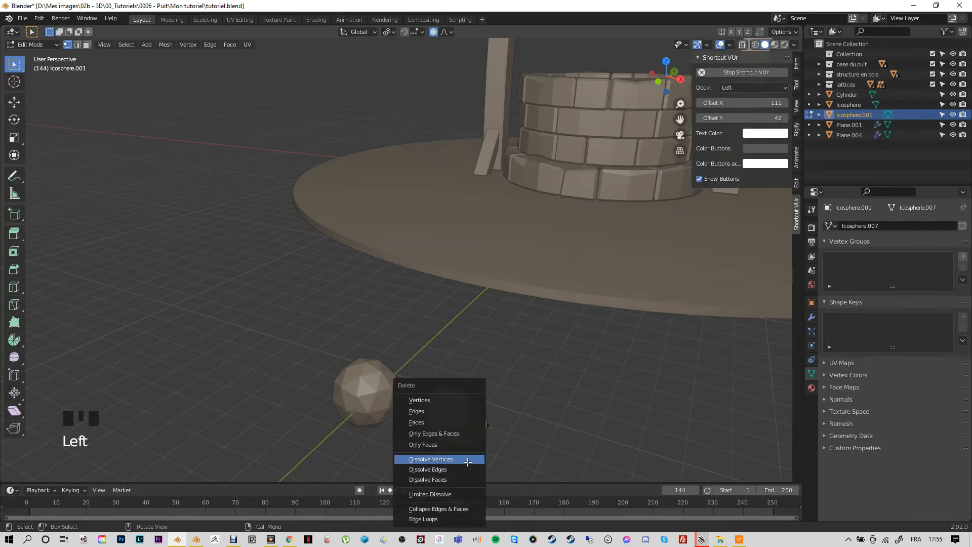
{"action": "left_click", "coordinate": [439, 401]}
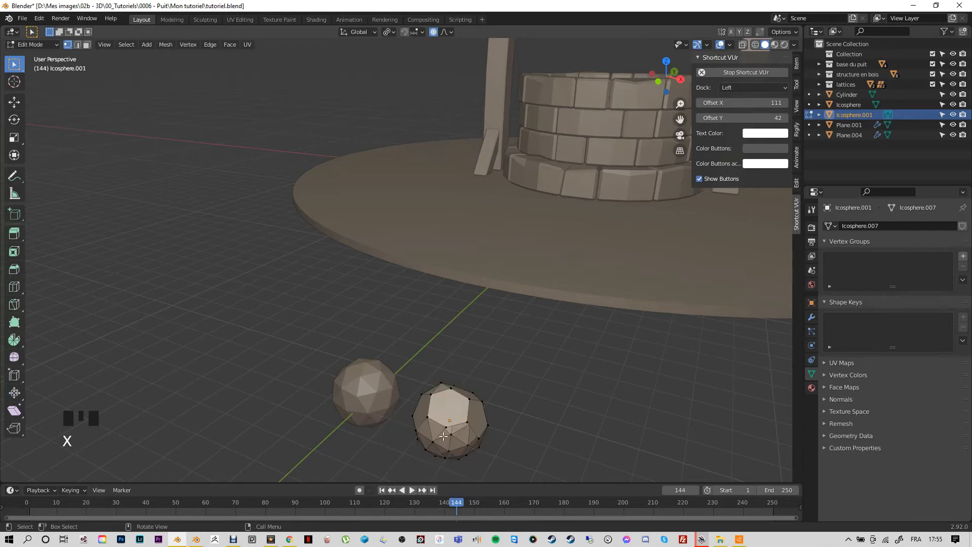
Step: Fill the open hole in the second sphere with one face and rotate the whole sphere about -46.4° in the view
{"action": "left_click", "coordinate": [440, 434], "text": "alt"}
{"action": "key", "text": "f"}
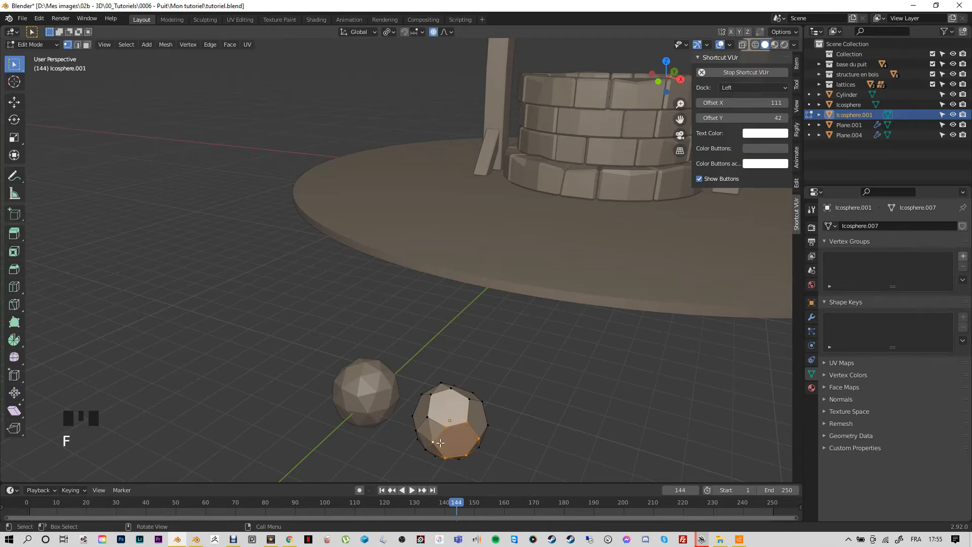
{"action": "middle_click_drag", "start_coordinate": [437, 440], "coordinate": [470, 351]}
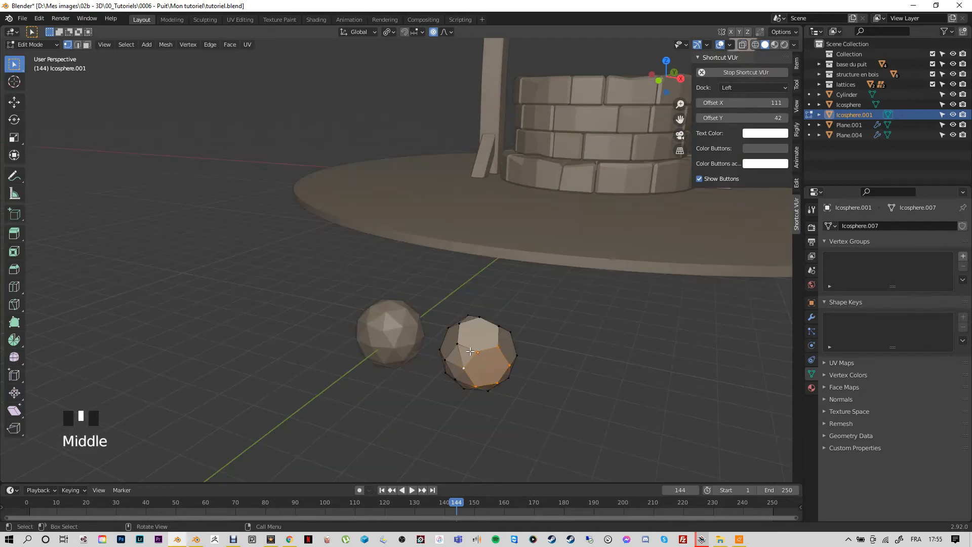
{"action": "key", "text": "l"}
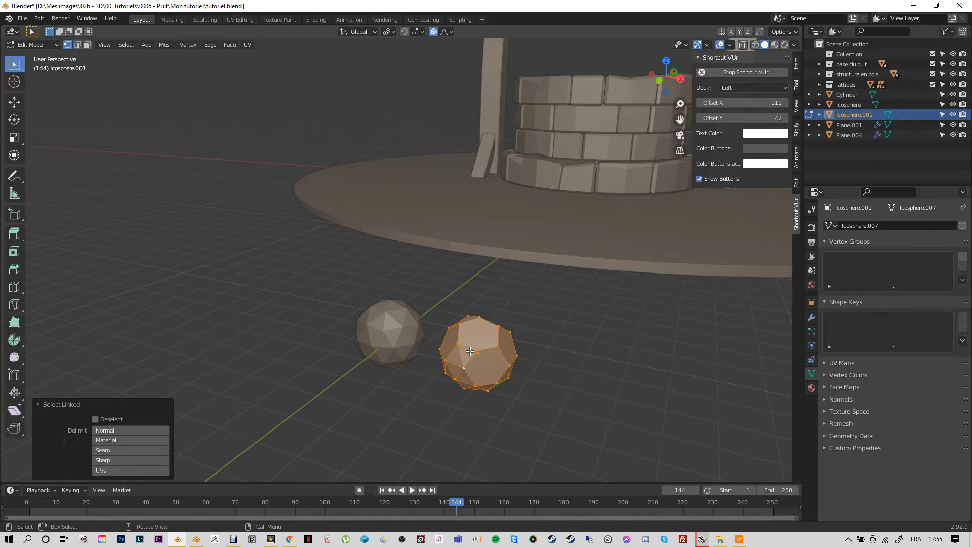
{"action": "key", "text": "r"}
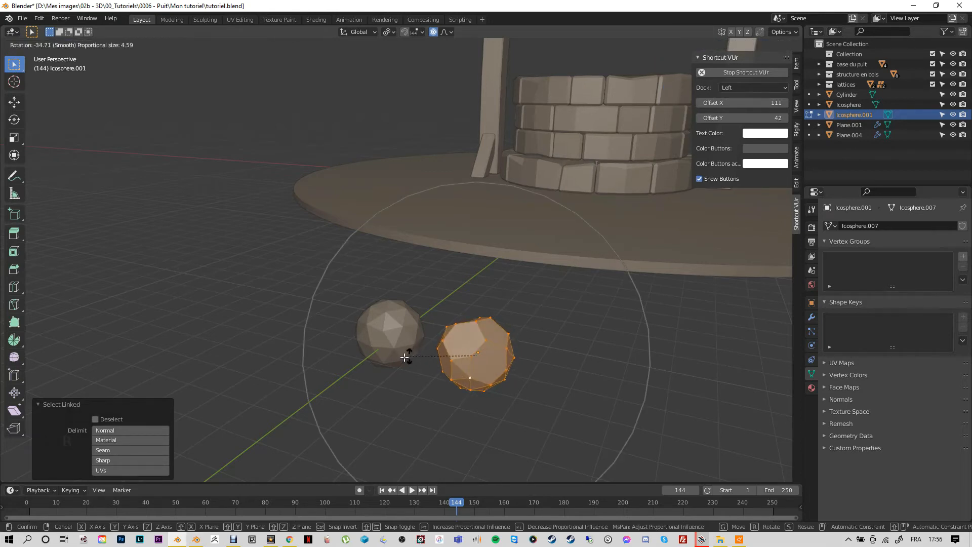
{"action": "left_click", "coordinate": [386, 379]}
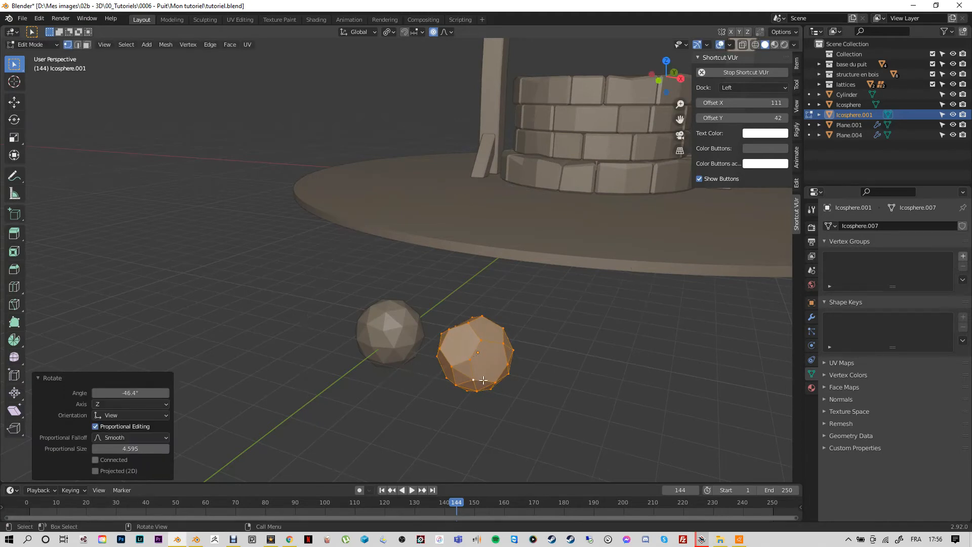
Step: Delete an edge on the lower front of the sphere and fill the resulting opening with a single face
{"action": "left_click", "coordinate": [464, 388]}
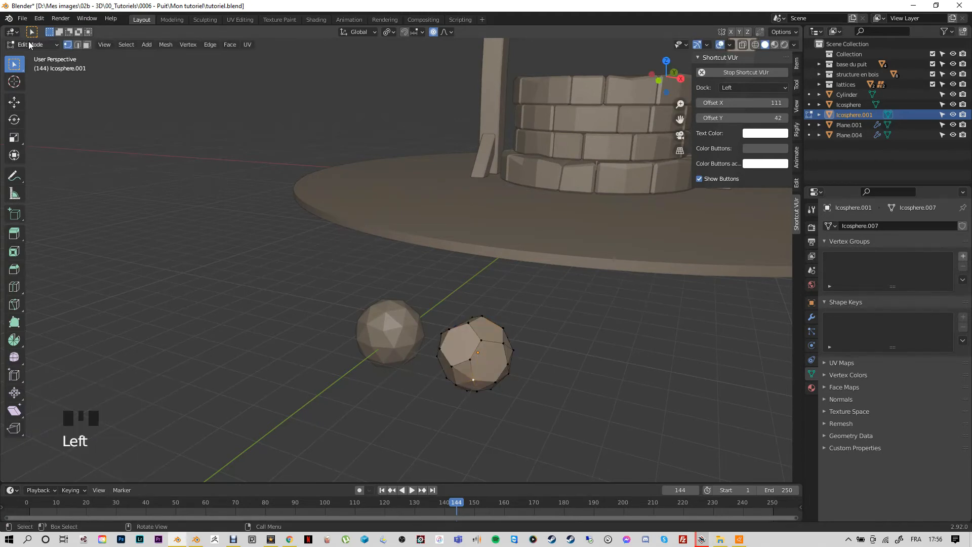
{"action": "left_click", "coordinate": [77, 45]}
{"action": "left_click", "coordinate": [459, 371]}
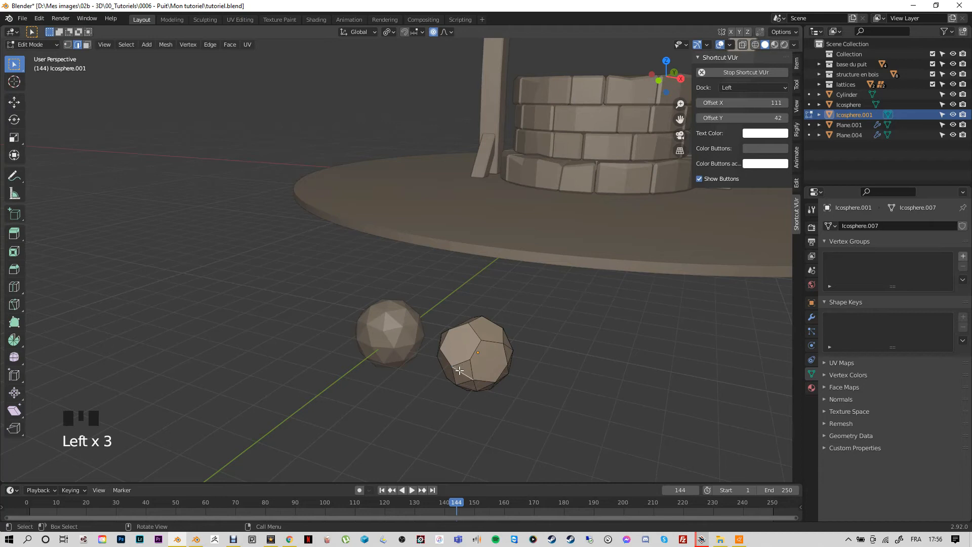
{"action": "key", "text": "x"}
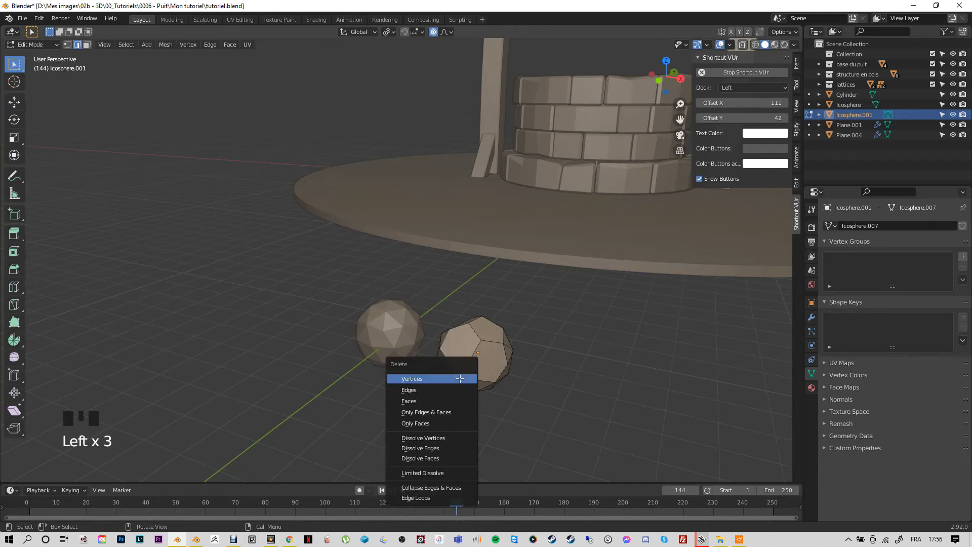
{"action": "left_click", "coordinate": [413, 391]}
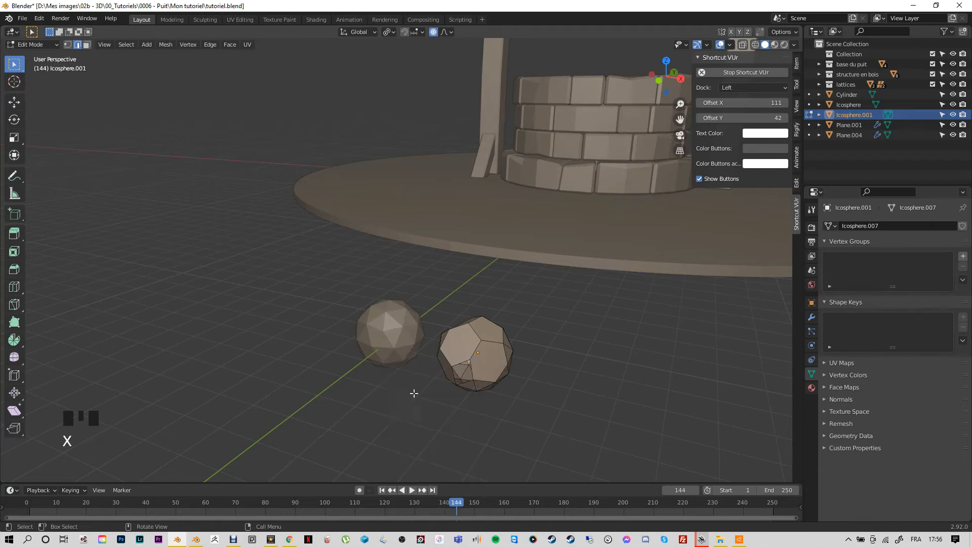
{"action": "left_click", "coordinate": [460, 388], "text": "alt"}
{"action": "key", "text": "f"}
Step: Merge another triangle cluster on the sphere into one large face by deleting its centre vertex and closing the hole
{"action": "middle_click_drag", "start_coordinate": [490, 368], "coordinate": [467, 368]}
{"action": "left_click", "coordinate": [68, 45]}
{"action": "left_click", "coordinate": [261, 370]}
{"action": "key", "text": "x"}
{"action": "left_click", "coordinate": [282, 401]}
{"action": "middle_click_drag", "start_coordinate": [282, 396], "coordinate": [218, 392]}
{"action": "scroll", "coordinate": [108, 403], "scroll_direction": "down", "scroll_amount": 3}
{"action": "scroll", "coordinate": [273, 385], "scroll_direction": "up", "scroll_amount": 2}
{"action": "left_click", "coordinate": [297, 377], "text": "alt"}
Step: Duplicate the whole faceted sphere and place the copy beside the original
{"action": "middle_click_drag", "start_coordinate": [109, 404], "coordinate": [529, 378]}
{"action": "key", "text": "l"}
{"action": "key", "text": "shift+d"}
{"action": "left_click", "coordinate": [544, 382]}
Step: Turn off proportional editing and move a vertex of the duplicate about 0.026, -0.01 and -0.06 m along X, Y and Z
{"action": "left_click", "coordinate": [542, 372]}
{"action": "left_click", "coordinate": [542, 359]}
{"action": "key", "text": "g"}
{"action": "key", "text": "o"}
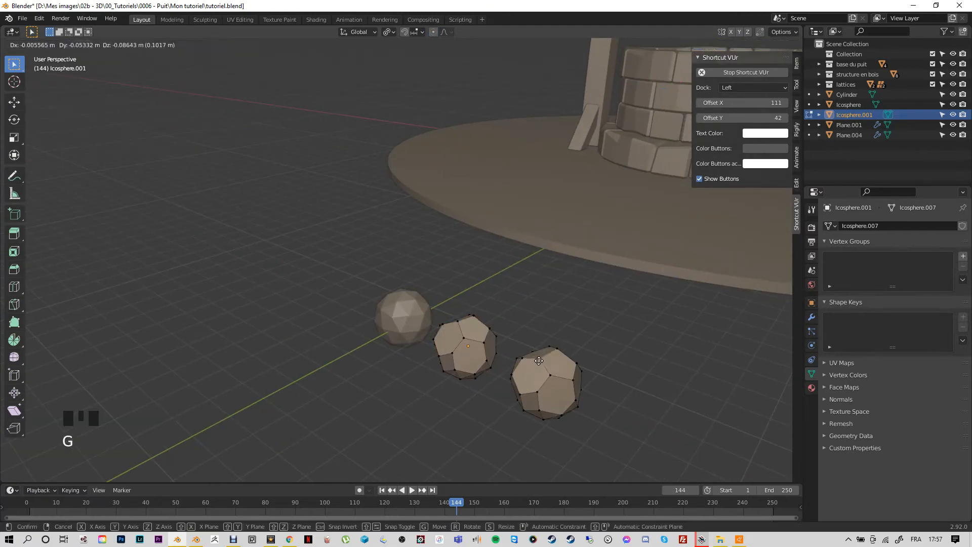
{"action": "left_click", "coordinate": [527, 400]}
Step: Rotate the whole duplicate sphere around the Z axis so its triangulated side faces the view
{"action": "middle_click_drag", "start_coordinate": [614, 421], "coordinate": [624, 410]}
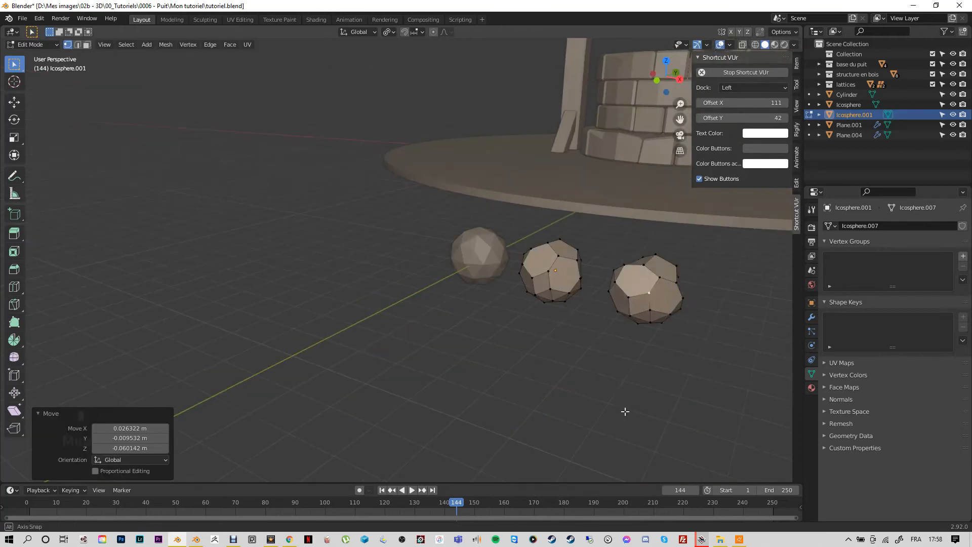
{"action": "key", "text": "l"}
{"action": "key", "text": "r"}
{"action": "key", "text": "z"}
{"action": "left_click", "coordinate": [653, 299]}
{"action": "left_click", "coordinate": [636, 300]}
{"action": "key", "text": "g"}
{"action": "left_click", "coordinate": [644, 303], "text": "alt"}
{"action": "key", "text": "ctrl+z"}
{"action": "key", "text": "ctrl+z"}
{"action": "key", "text": "ctrl+z"}
{"action": "key", "text": "ctrl+z"}
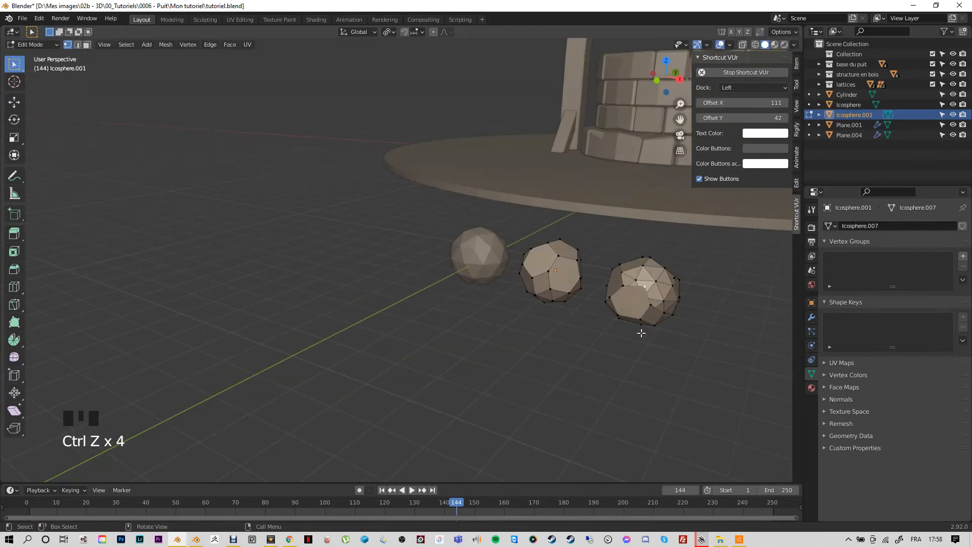
Step: Try to fill the open hole in the duplicate sphere with one face
{"action": "left_click", "coordinate": [642, 303]}
{"action": "middle_click_drag", "start_coordinate": [642, 304], "coordinate": [719, 458]}
{"action": "left_click", "coordinate": [643, 436], "text": "alt"}
{"action": "left_click", "coordinate": [653, 381], "text": "alt"}
{"action": "key", "text": "f"}
{"action": "key", "text": "ctrl+z"}
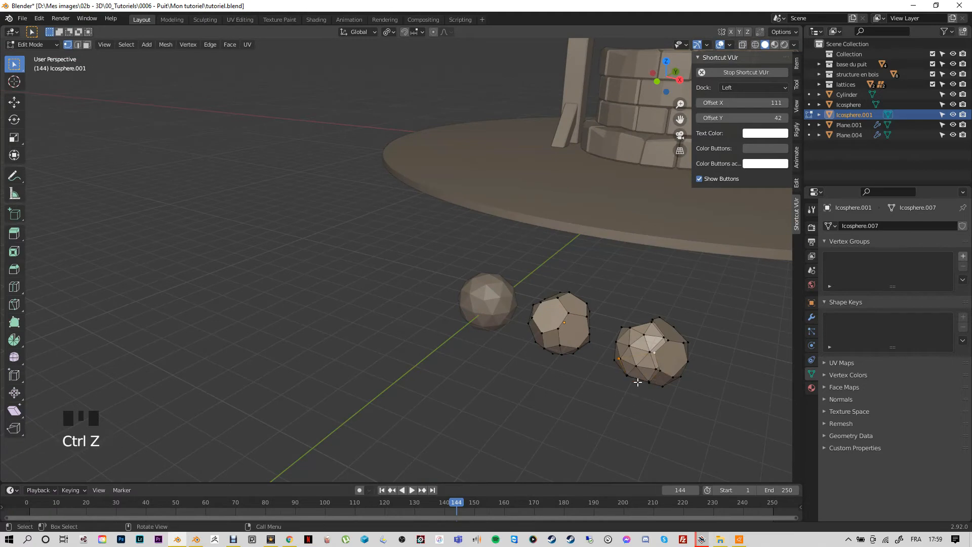
Step: Connect two boundary vertices across the duplicate sphere's hole with an edge
{"action": "left_click", "coordinate": [598, 410]}
{"action": "middle_click_drag", "start_coordinate": [629, 395], "coordinate": [616, 371]}
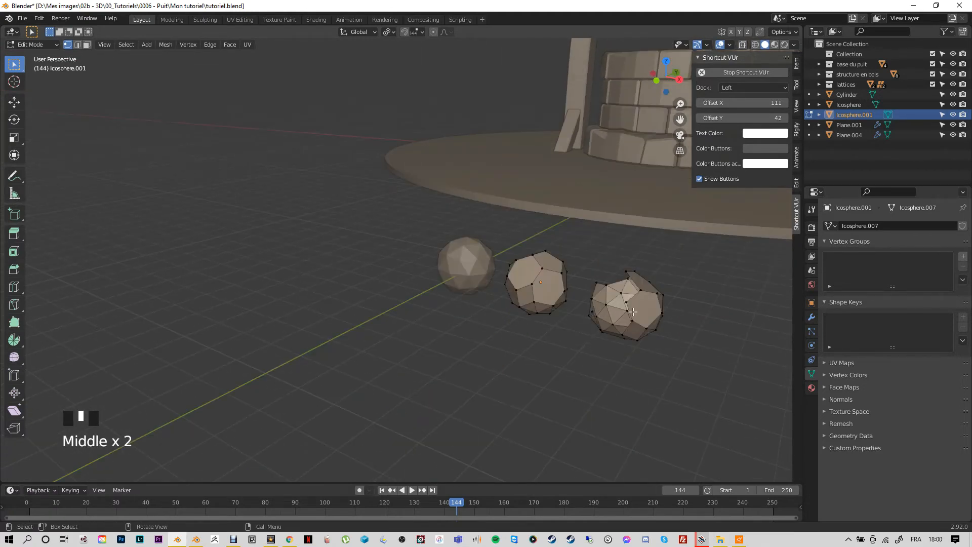
{"action": "left_click", "coordinate": [593, 313]}
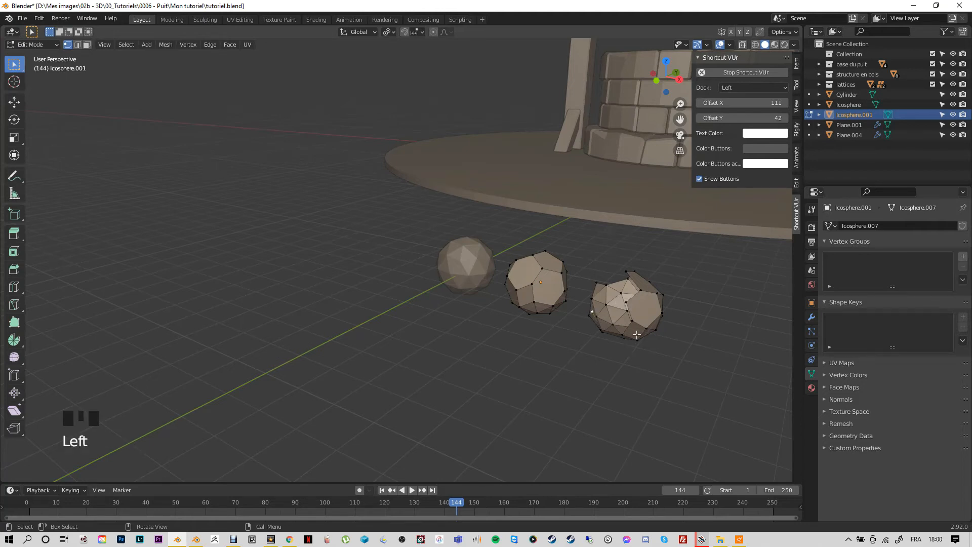
{"action": "left_click", "coordinate": [627, 302], "text": "shift"}
{"action": "key", "text": "f"}
Step: Fill the lower part of the duplicate's hole with one large face
{"action": "left_click", "coordinate": [600, 388]}
{"action": "middle_click_drag", "start_coordinate": [623, 344], "coordinate": [591, 320]}
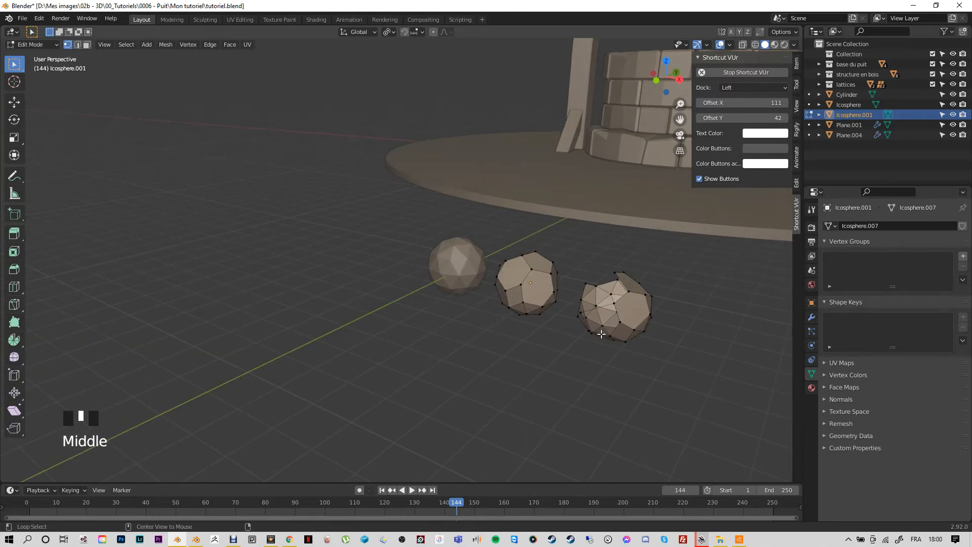
{"action": "left_click", "coordinate": [600, 334], "text": "alt"}
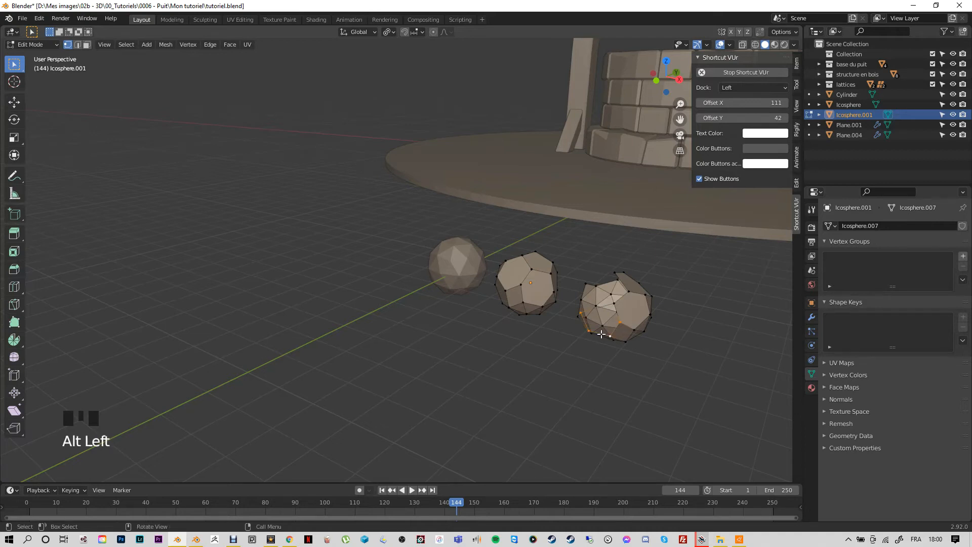
{"action": "left_click", "coordinate": [615, 303], "text": "shift"}
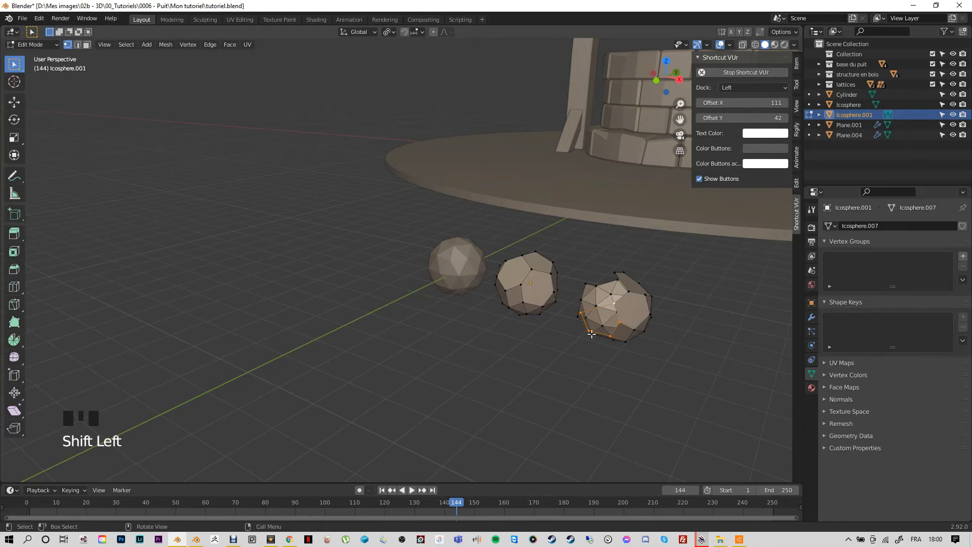
{"action": "key", "text": "f"}
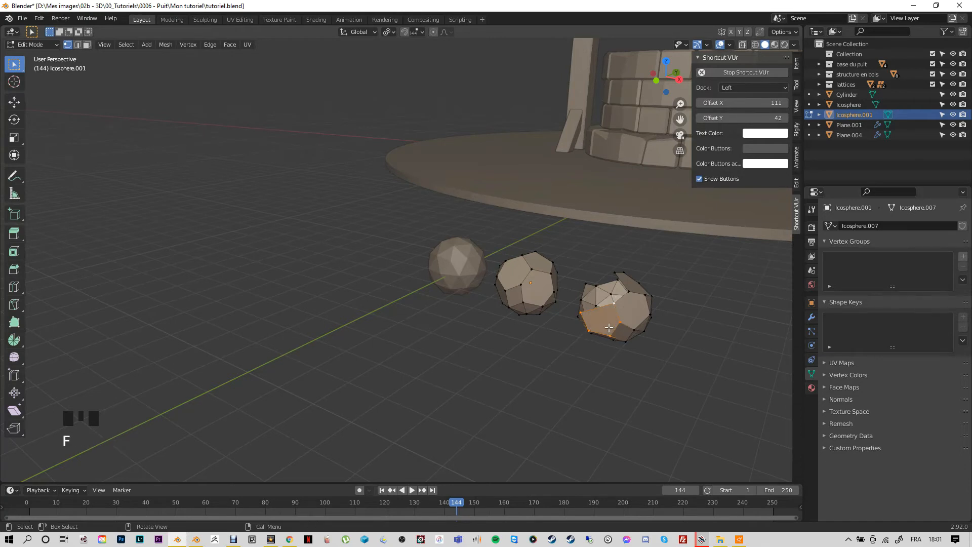
Step: Connect two vertices along the upper rim of the duplicate's remaining hole with an edge
{"action": "left_click", "coordinate": [592, 363]}
{"action": "middle_click_drag", "start_coordinate": [592, 347], "coordinate": [622, 405]}
{"action": "left_click", "coordinate": [632, 444]}
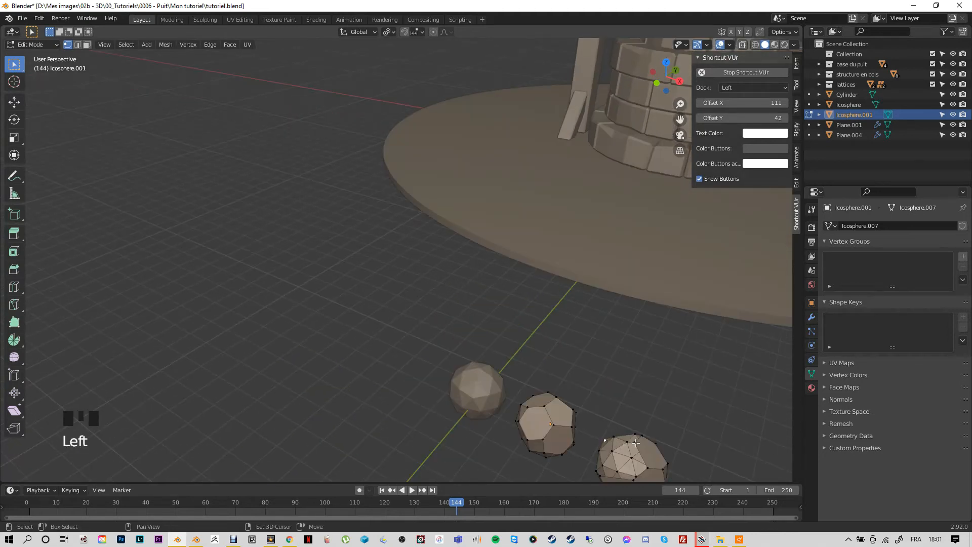
{"action": "left_click", "coordinate": [635, 442], "text": "shift"}
{"action": "key", "text": "f"}
Step: Fill the section of the hole bounded by the new upper edge with a face
{"action": "middle_click_drag", "start_coordinate": [650, 459], "coordinate": [592, 446]}
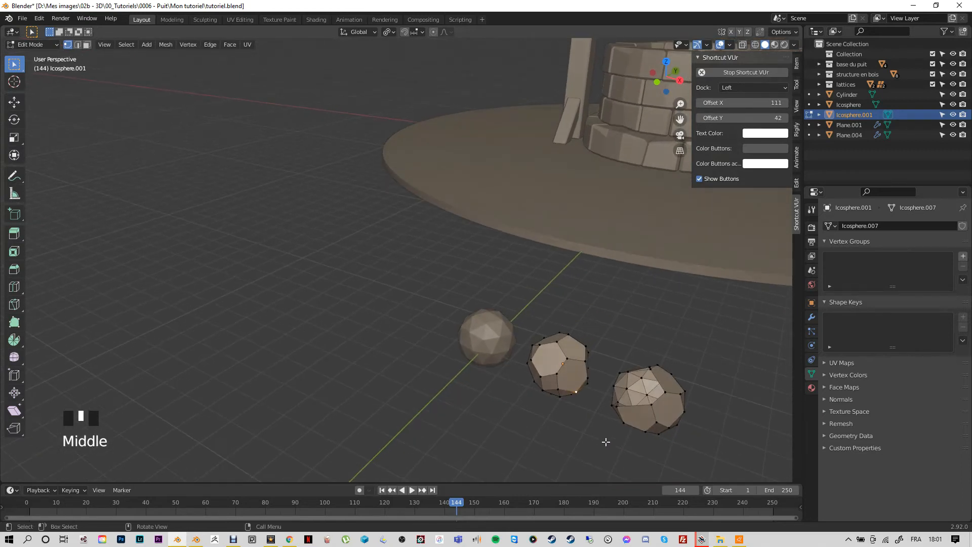
{"action": "left_click", "coordinate": [636, 406], "text": "alt"}
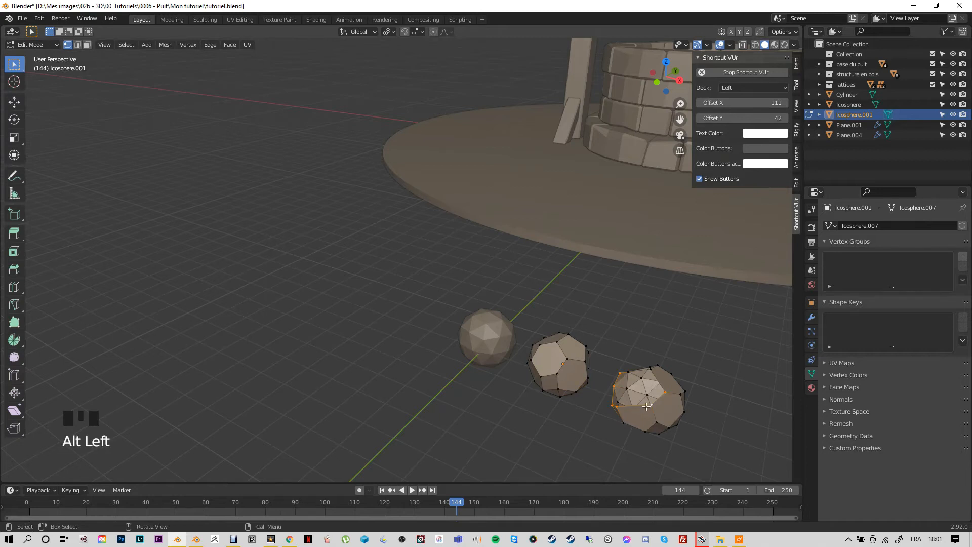
{"action": "left_click", "coordinate": [651, 369], "text": "shift"}
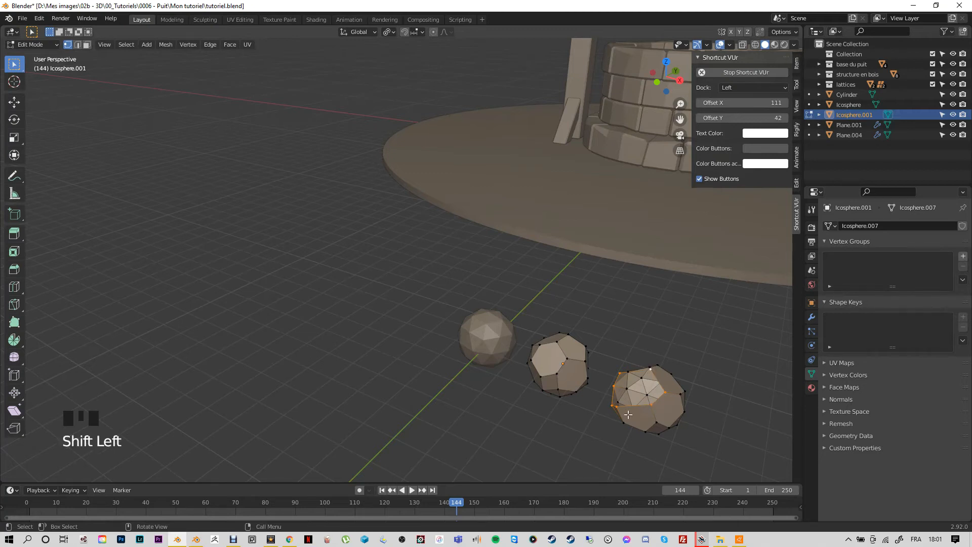
{"action": "key", "text": "f"}
Step: Move the selected part of the duplicate's rim twice, ending with a shift of about 0.166, 0.044 and -0.29 m in X, Y, Z
{"action": "middle_click_drag", "start_coordinate": [611, 419], "coordinate": [555, 417]}
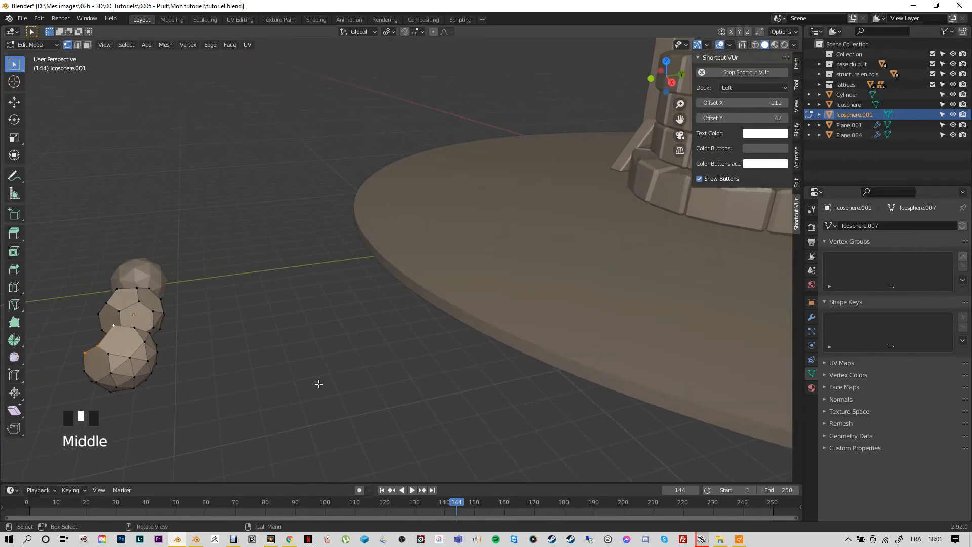
{"action": "middle_click_drag", "start_coordinate": [319, 384], "coordinate": [349, 382]}
{"action": "key", "text": "g"}
{"action": "left_click", "coordinate": [293, 375]}
{"action": "key", "text": "g"}
{"action": "left_click", "coordinate": [311, 355]}
{"action": "middle_click_drag", "start_coordinate": [324, 420], "coordinate": [471, 368]}
{"action": "scroll", "coordinate": [470, 368], "scroll_direction": "up", "scroll_amount": 3}
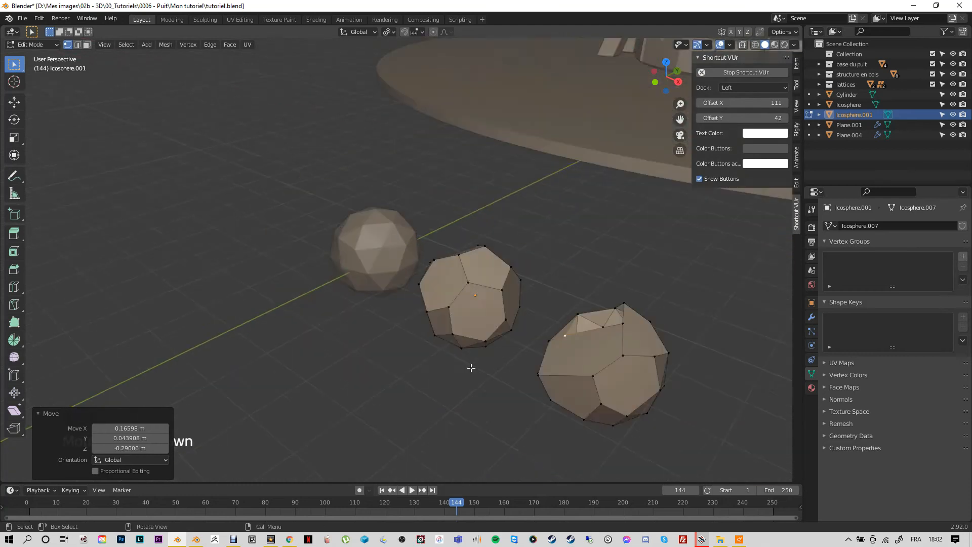
Step: Move several individual vertices of the duplicate sphere to flatten it into an irregular stone
{"action": "scroll", "coordinate": [471, 368], "scroll_direction": "down", "scroll_amount": 3}
{"action": "left_click", "coordinate": [531, 413]}
{"action": "middle_click_drag", "start_coordinate": [532, 413], "coordinate": [415, 415]}
{"action": "key", "text": "g"}
{"action": "left_click", "coordinate": [306, 443]}
{"action": "middle_click_drag", "start_coordinate": [306, 443], "coordinate": [456, 405]}
{"action": "left_click", "coordinate": [557, 361]}
{"action": "key", "text": "g"}
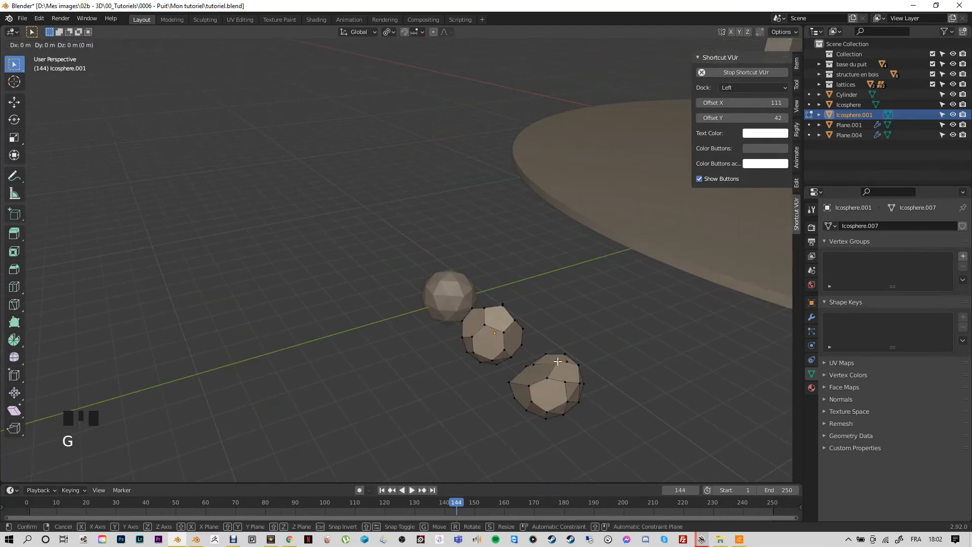
{"action": "left_click", "coordinate": [556, 365]}
{"action": "left_click", "coordinate": [506, 392]}
{"action": "key", "text": "g"}
{"action": "left_click", "coordinate": [521, 382]}
Step: Pull two vertices at the outer end of the stone to refine its silhouette
{"action": "middle_click_drag", "start_coordinate": [517, 377], "coordinate": [456, 352]}
{"action": "left_click", "coordinate": [356, 259]}
{"action": "key", "text": "g"}
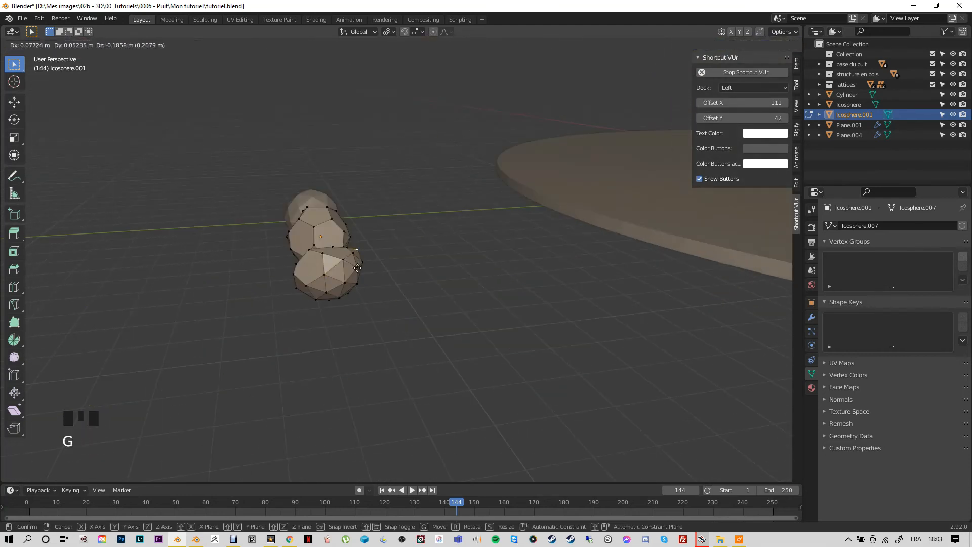
{"action": "left_click", "coordinate": [357, 268]}
{"action": "left_click", "coordinate": [665, 364]}
{"action": "middle_click_drag", "start_coordinate": [357, 268], "coordinate": [473, 384]}
{"action": "key", "text": "g"}
{"action": "left_click", "coordinate": [661, 358]}
Step: Fill the remaining opening on top of the stone with a face and move a vertex on its lower side
{"action": "left_click", "coordinate": [590, 291], "text": "alt"}
{"action": "key", "text": "f"}
{"action": "left_click", "coordinate": [540, 414]}
{"action": "left_click", "coordinate": [544, 405]}
{"action": "key", "text": "g"}
{"action": "left_click", "coordinate": [557, 362]}
Step: Duplicate the finished irregular stone and place the copy in front of it
{"action": "middle_click_drag", "start_coordinate": [574, 385], "coordinate": [567, 303], "text": "shift"}
{"action": "scroll", "coordinate": [560, 393], "scroll_direction": "up", "scroll_amount": 3}
{"action": "middle_click_drag", "start_coordinate": [567, 303], "coordinate": [582, 157], "text": "shift"}
{"action": "key", "text": "l"}
{"action": "key", "text": "shift+d"}
{"action": "left_click", "coordinate": [544, 341]}
Step: Move several vertices at one end of the new stone copy to vary its shape
{"action": "left_click", "coordinate": [576, 273]}
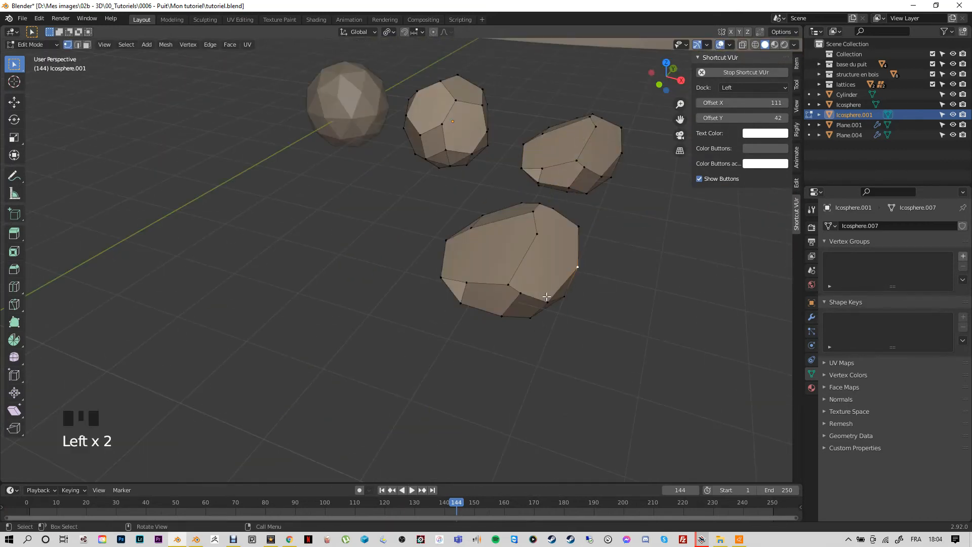
{"action": "left_click", "coordinate": [546, 305]}
{"action": "key", "text": "g"}
{"action": "left_click", "coordinate": [553, 289]}
{"action": "left_click", "coordinate": [506, 307]}
{"action": "left_click", "coordinate": [562, 280]}
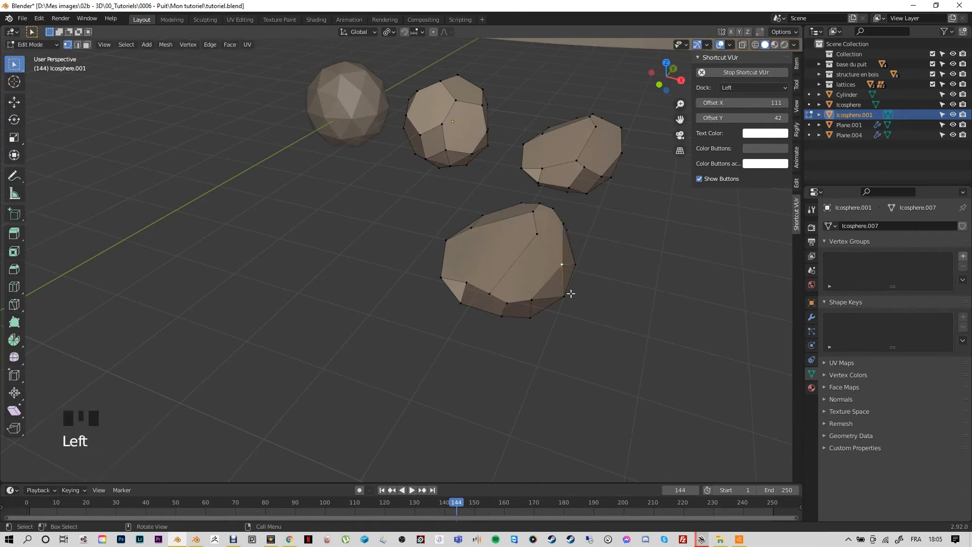
{"action": "key", "text": "g"}
{"action": "left_click", "coordinate": [577, 299]}
Step: Delete two adjoining edges at the end of the new stone and fill the opening with a single face
{"action": "middle_click_drag", "start_coordinate": [589, 303], "coordinate": [565, 316]}
{"action": "left_click", "coordinate": [386, 227]}
{"action": "left_click", "coordinate": [393, 229]}
{"action": "key", "text": "2"}
{"action": "left_click", "coordinate": [392, 225]}
{"action": "left_click", "coordinate": [393, 208], "text": "shift"}
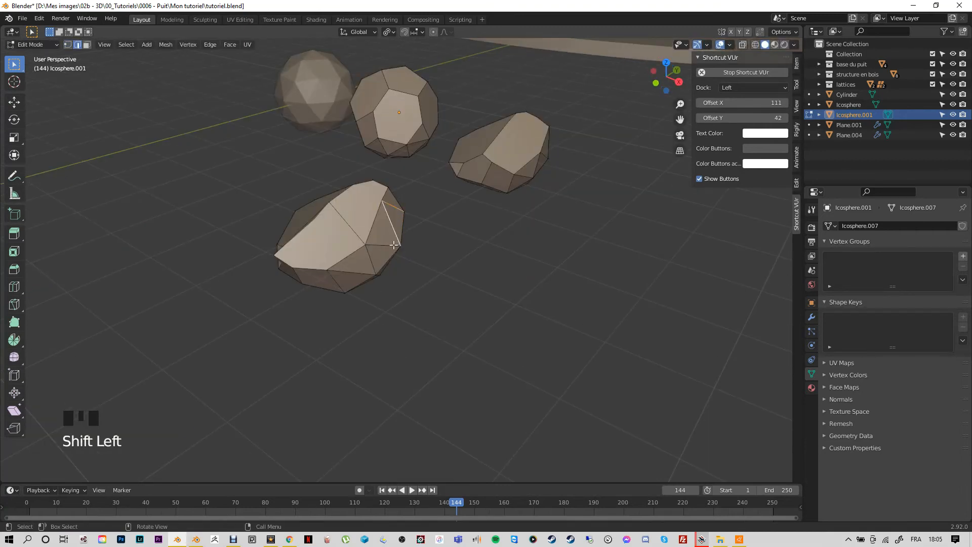
{"action": "key", "text": "x"}
{"action": "left_click", "coordinate": [399, 282]}
{"action": "left_click", "coordinate": [382, 243], "text": "alt"}
{"action": "left_click", "coordinate": [375, 222], "text": "shift"}
{"action": "key", "text": "f"}
Step: Dissolve an edge at the end of the new stone and move a vertex on its lower rim
{"action": "left_click", "coordinate": [372, 264]}
{"action": "key", "text": "ctrl+x"}
{"action": "middle_click_drag", "start_coordinate": [369, 289], "coordinate": [405, 306]}
{"action": "key", "text": "1"}
{"action": "left_click", "coordinate": [584, 312]}
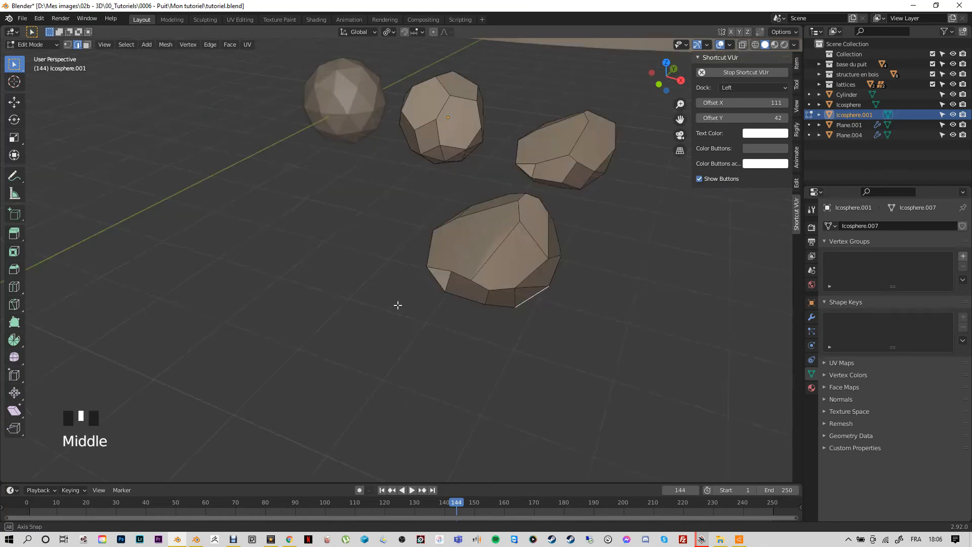
{"action": "key", "text": "g"}
{"action": "left_click", "coordinate": [582, 304]}
Step: Rotate the whole new stone and delete one of its side edges
{"action": "middle_click_drag", "start_coordinate": [582, 304], "coordinate": [511, 217]}
{"action": "key", "text": "l"}
{"action": "key", "text": "r"}
{"action": "key", "text": "x"}
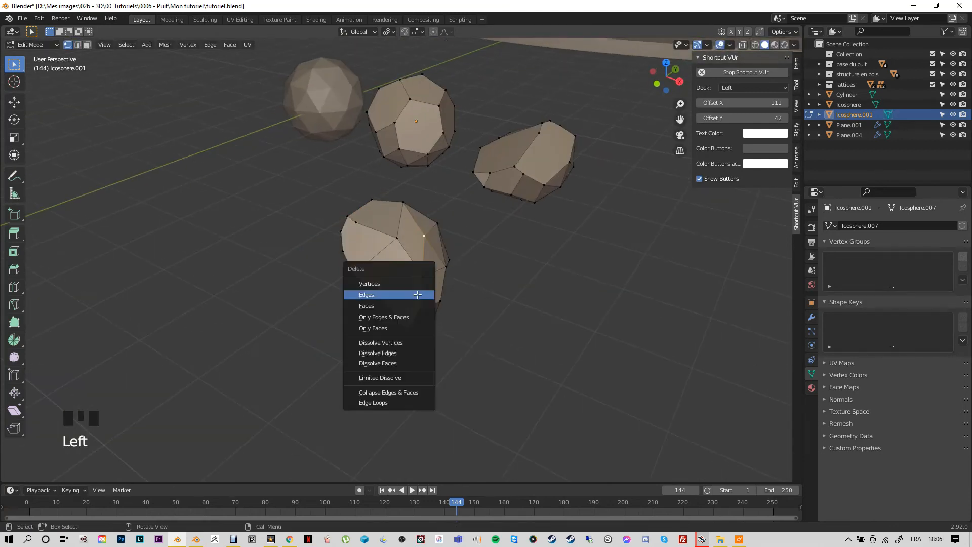
{"action": "left_click", "coordinate": [418, 294]}
Step: Delete another edge of the new stone and select the loop of edges around the opening
{"action": "middle_click_drag", "start_coordinate": [405, 316], "coordinate": [501, 329]}
{"action": "key", "text": "2"}
{"action": "left_click", "coordinate": [624, 298]}
{"action": "key", "text": "x"}
{"action": "left_click", "coordinate": [624, 305]}
{"action": "left_click", "coordinate": [628, 290], "text": "alt"}
{"action": "middle_click_drag", "start_coordinate": [623, 296], "coordinate": [506, 304]}
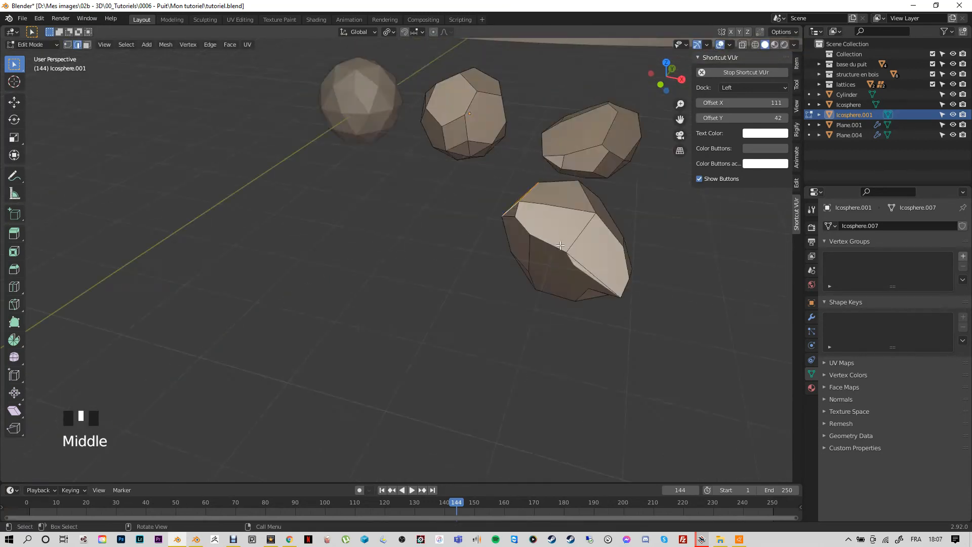
Step: Duplicate the whole front stone, rotate the copy and place it apart from the others
{"action": "key", "text": "l"}
{"action": "key", "text": "shift+d"}
{"action": "key", "text": "r"}
{"action": "left_click", "coordinate": [373, 349]}
{"action": "left_click", "coordinate": [175, 208]}
{"action": "middle_click_drag", "start_coordinate": [373, 349], "coordinate": [346, 333]}
Step: Delete part of the latest stone copy and close the opening with a face
{"action": "key", "text": "1"}
{"action": "key", "text": "x"}
{"action": "key", "text": "f"}
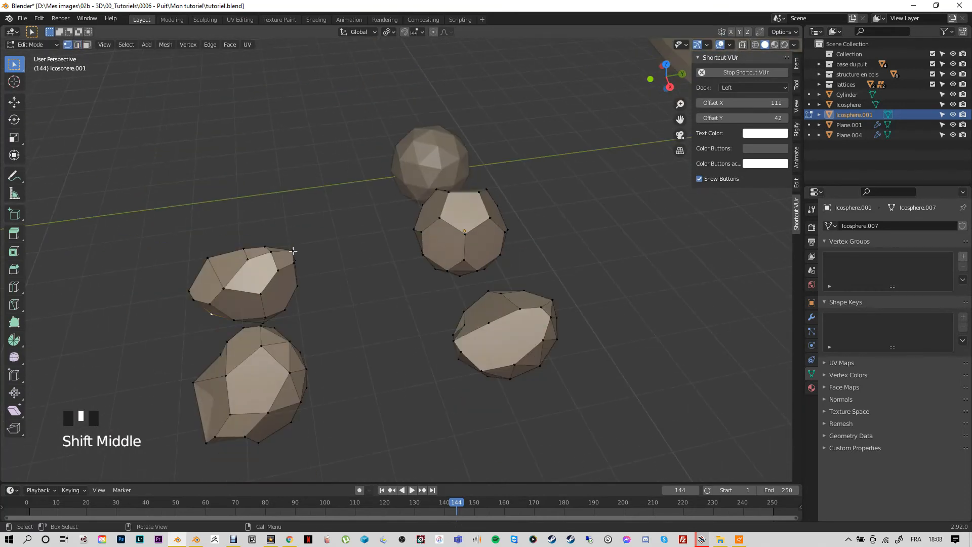
Step: Reshape the latest stone copy by moving two of its corner vertices
{"action": "key", "text": "g"}
{"action": "left_click", "coordinate": [332, 350]}
{"action": "left_click", "coordinate": [317, 333]}
{"action": "middle_click_drag", "start_coordinate": [361, 382], "coordinate": [506, 344]}
{"action": "key", "text": "g"}
{"action": "left_click", "coordinate": [542, 293]}
{"action": "middle_click_drag", "start_coordinate": [542, 293], "coordinate": [646, 263]}
Step: Switch to edge selection and rotate the whole reshaped stone to a new orientation
{"action": "left_click", "coordinate": [77, 45]}
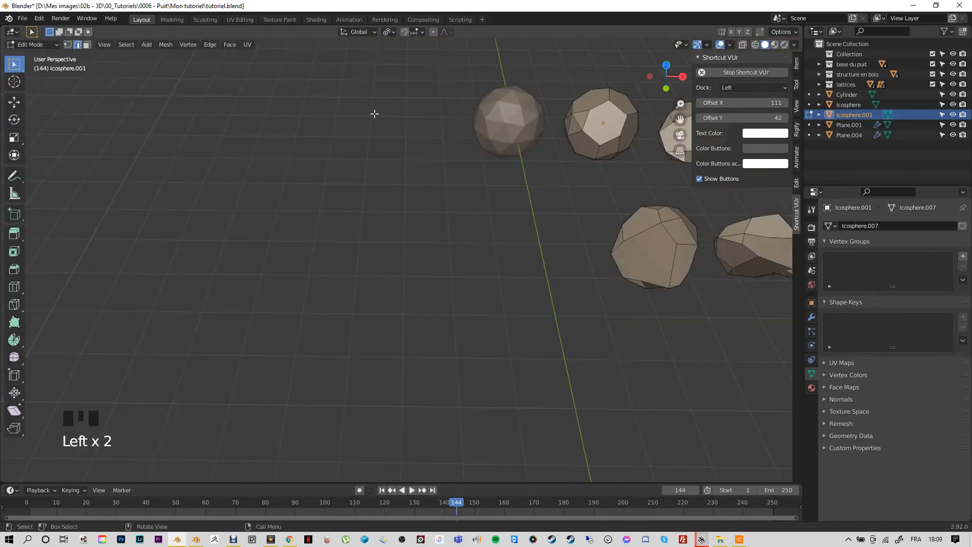
{"action": "middle_click_drag", "start_coordinate": [671, 221], "coordinate": [682, 181]}
{"action": "key", "text": "l"}
{"action": "key", "text": "r"}
{"action": "left_click", "coordinate": [701, 268]}
{"action": "middle_click_drag", "start_coordinate": [702, 273], "coordinate": [530, 294]}
{"action": "left_click", "coordinate": [457, 271]}
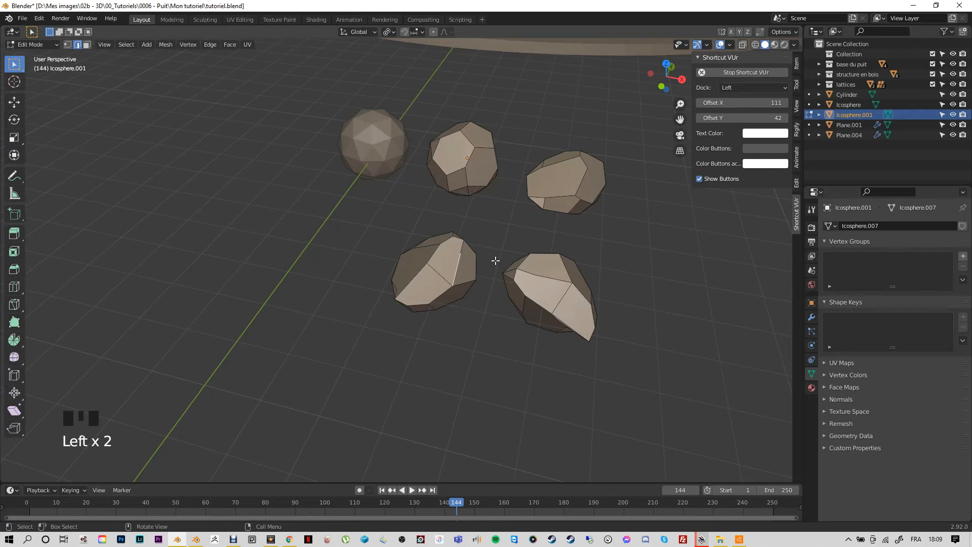
Step: Move the stone beside the original icosphere onto the well's round base, about -1.5 m in X and 18.5 m in Y, keeping its height
{"action": "scroll", "coordinate": [501, 228], "scroll_direction": "down", "scroll_amount": 7}
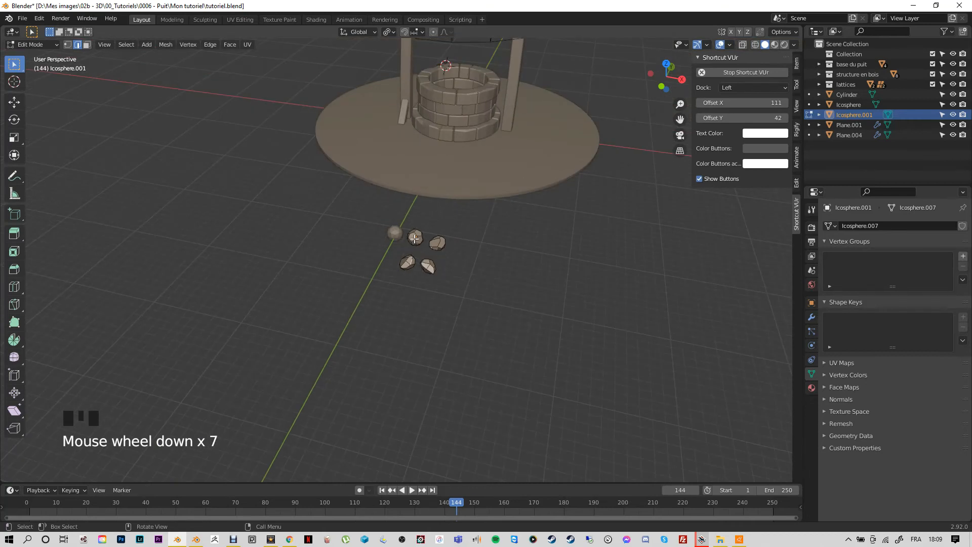
{"action": "key", "text": "l"}
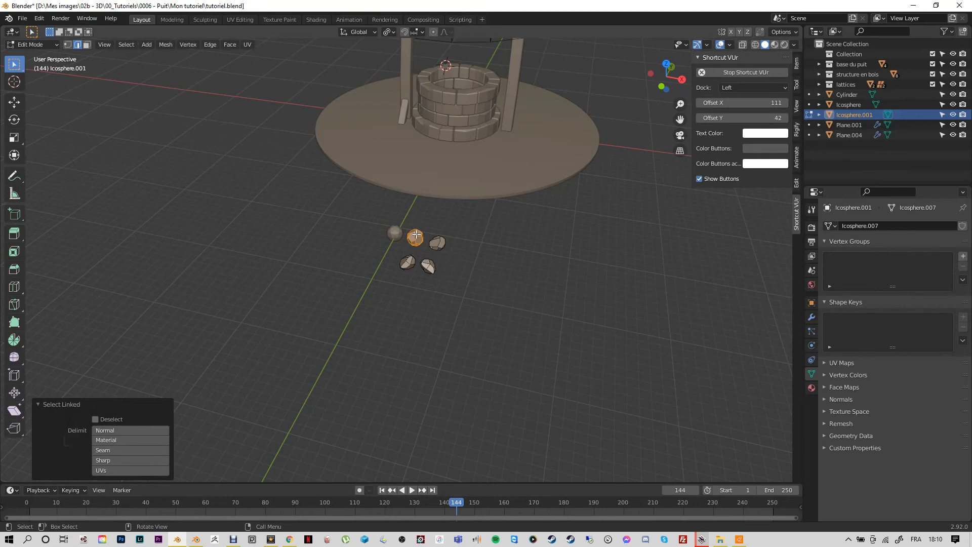
{"action": "key", "text": "g"}
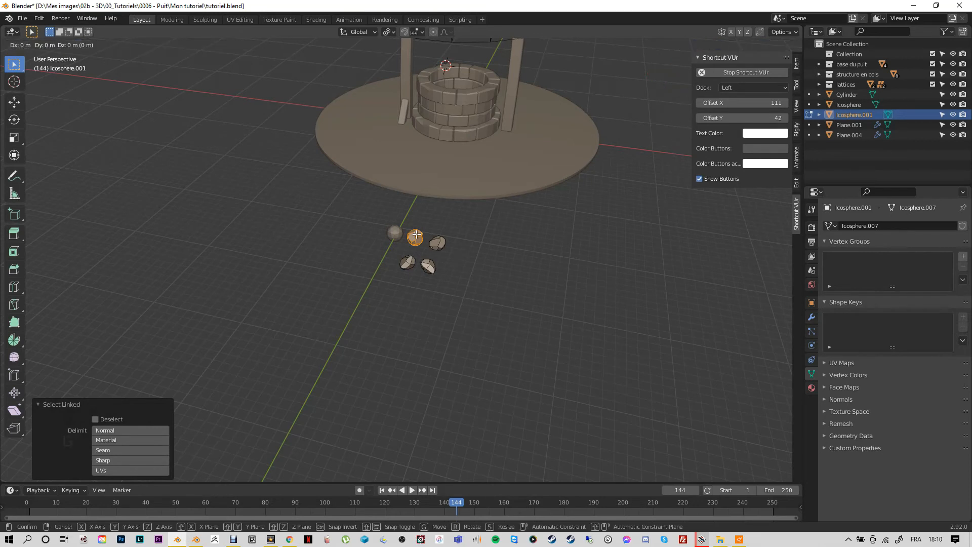
{"action": "key", "text": "shift+z"}
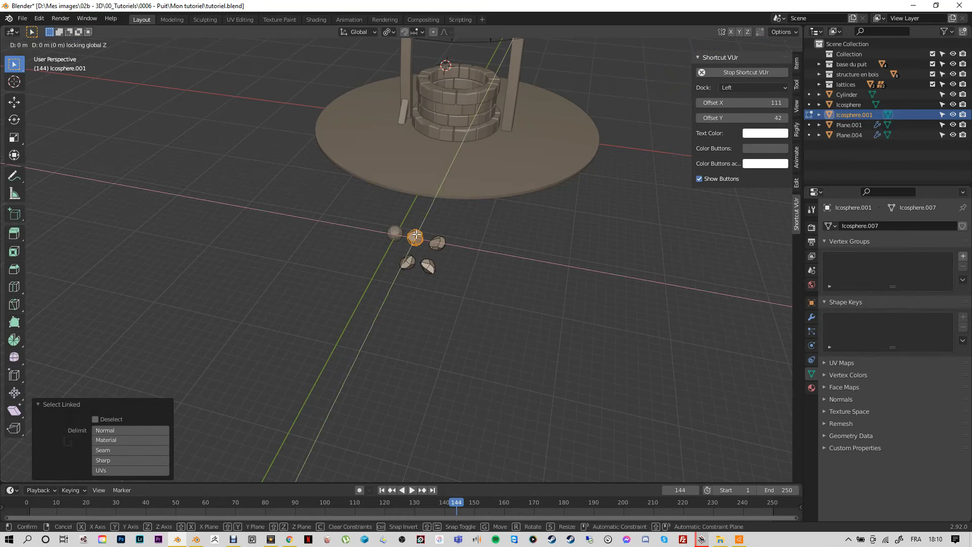
{"action": "left_click", "coordinate": [458, 228]}
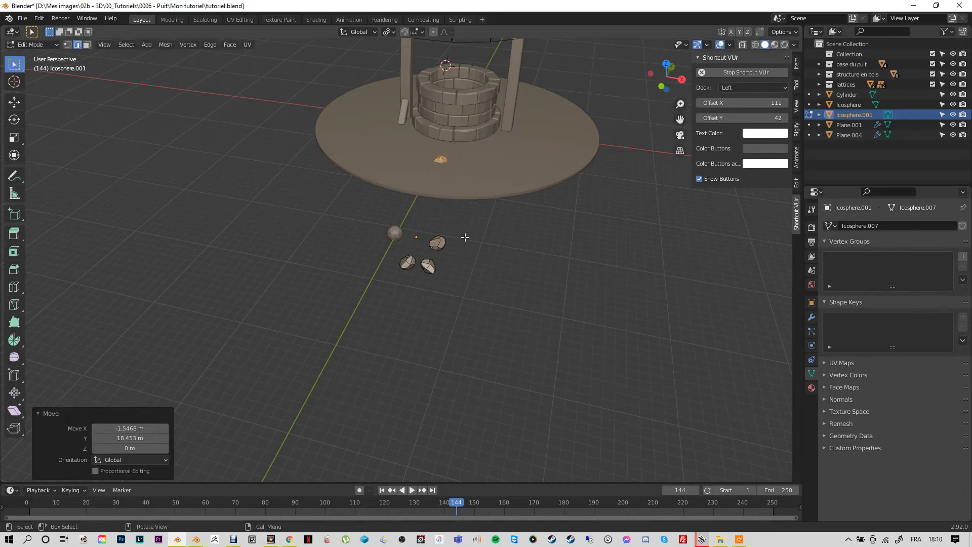
{"action": "left_click", "coordinate": [469, 224]}
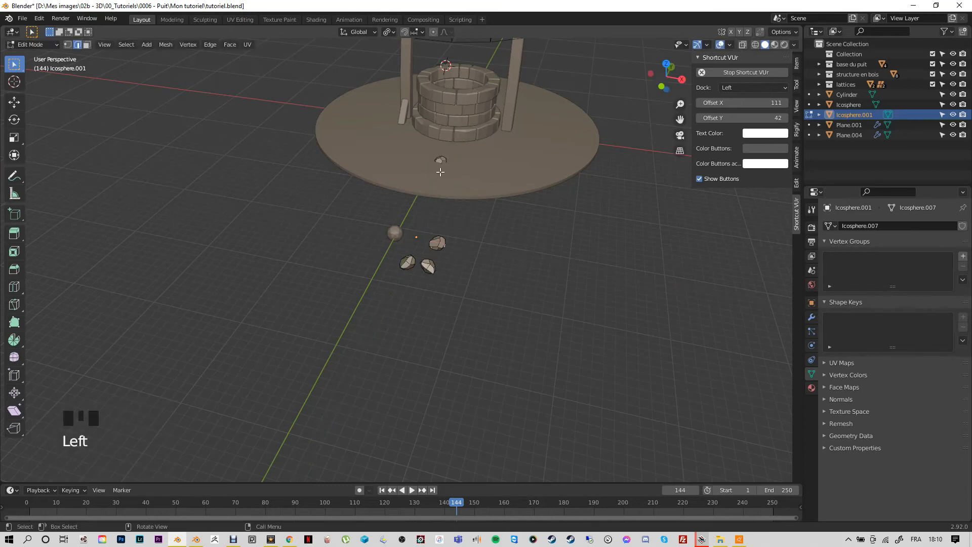
Step: Duplicate the stone on the base about 14.4 m in X and 10.4 m in Y, and rotate the copy about 63°
{"action": "key", "text": "l"}
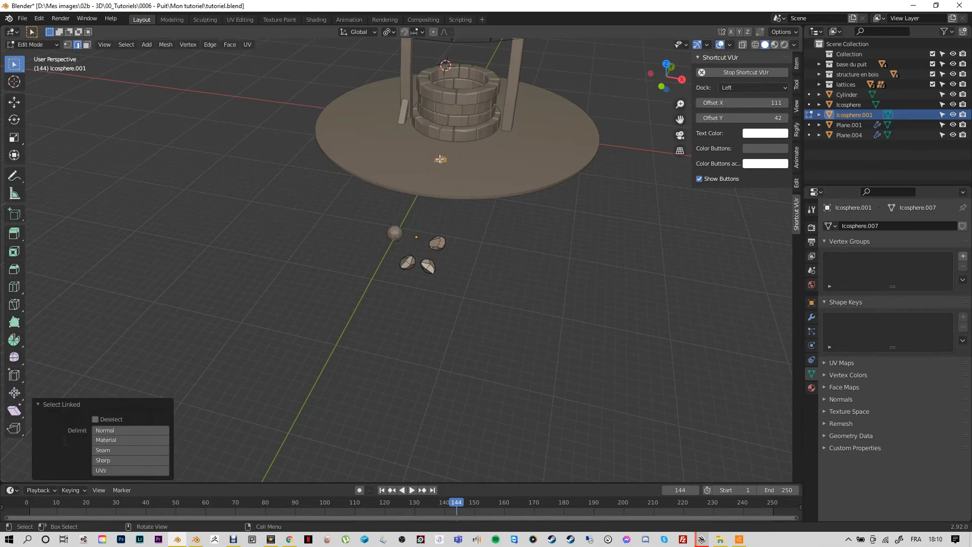
{"action": "key", "text": "g"}
{"action": "key", "text": "shift+z"}
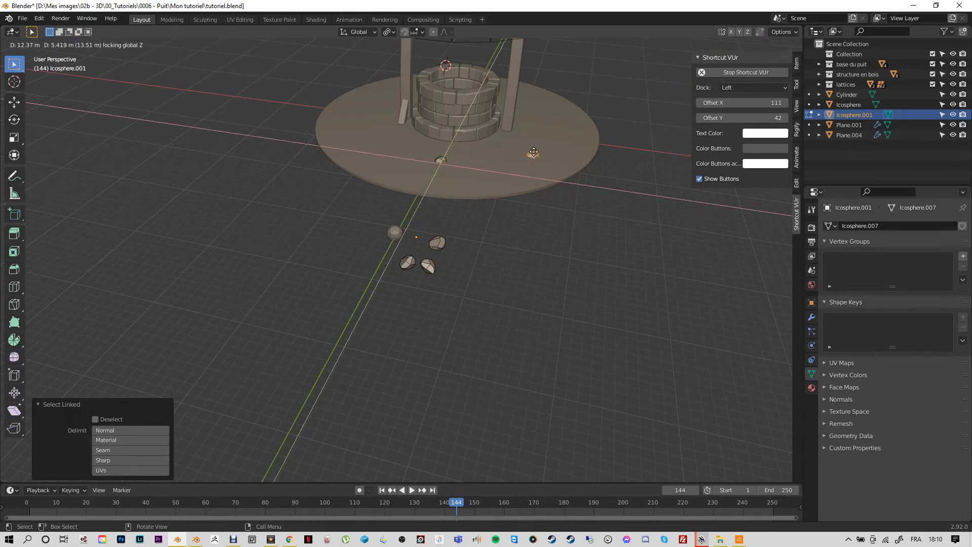
{"action": "left_click", "coordinate": [551, 142]}
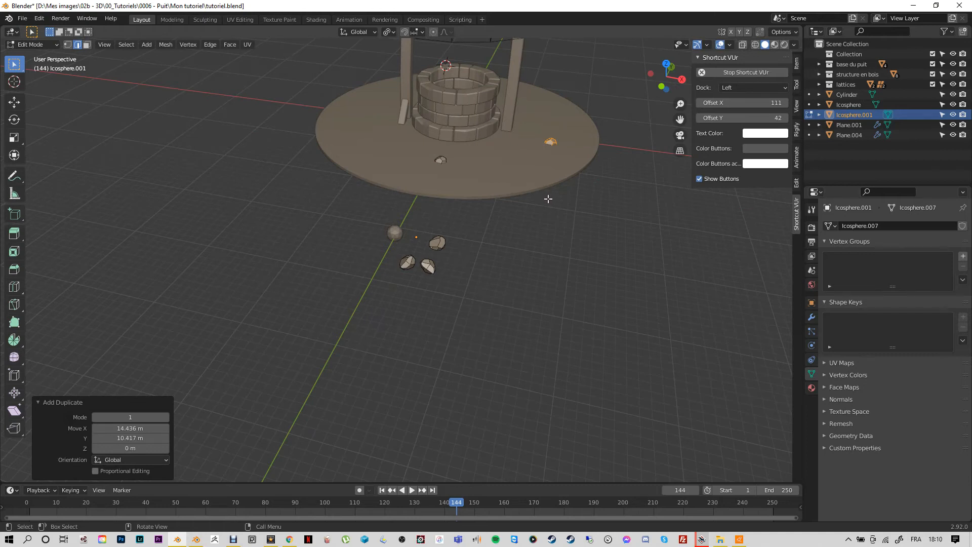
{"action": "key", "text": "r"}
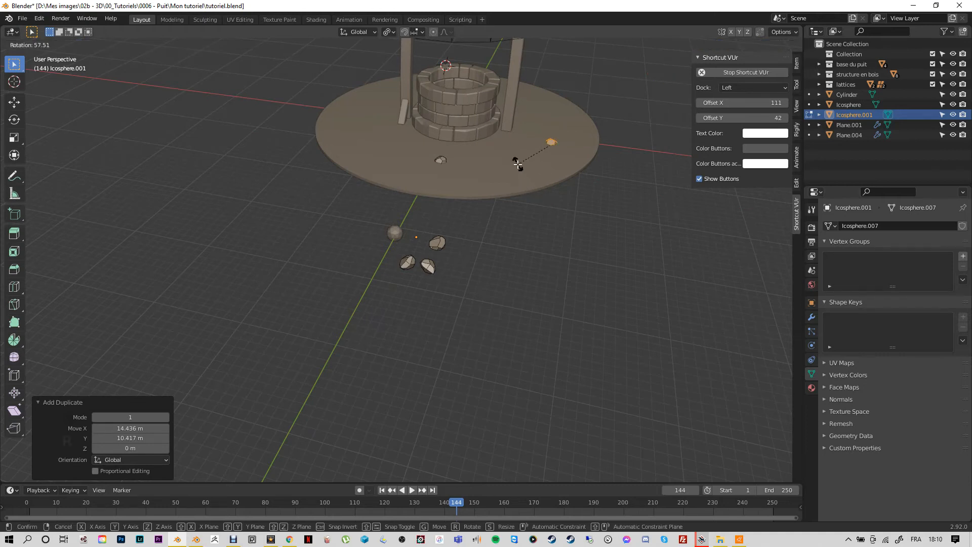
{"action": "left_click", "coordinate": [516, 161]}
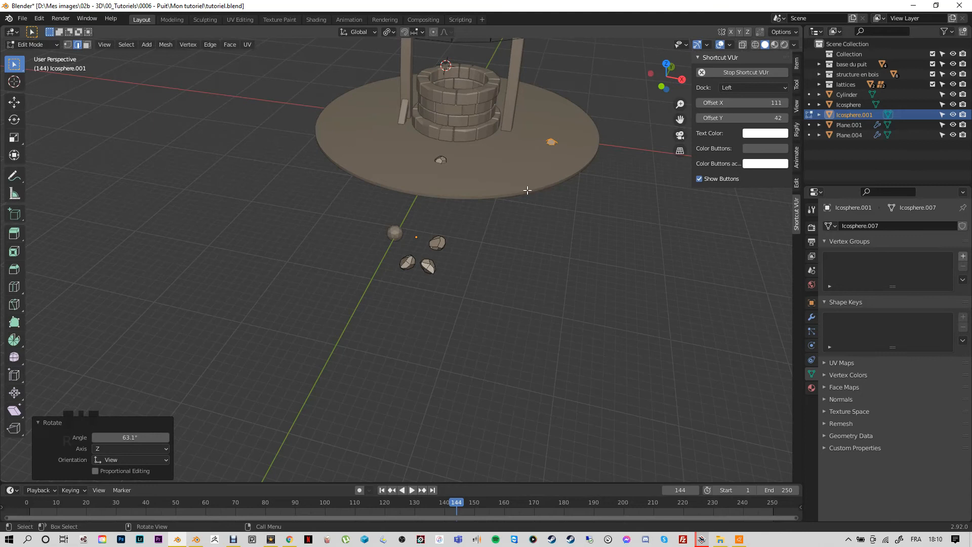
{"action": "left_click", "coordinate": [537, 223]}
{"action": "left_click", "coordinate": [542, 181]}
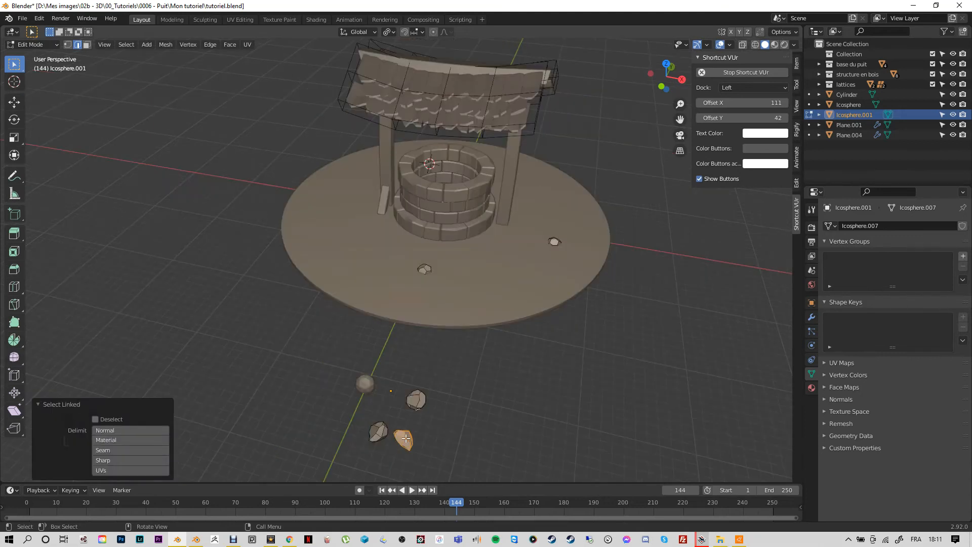
Step: Duplicate the pointed front-right source stone onto the base left of the well, about -18.3 m in X and 28.8 m in Y
{"action": "key", "text": "shift+d"}
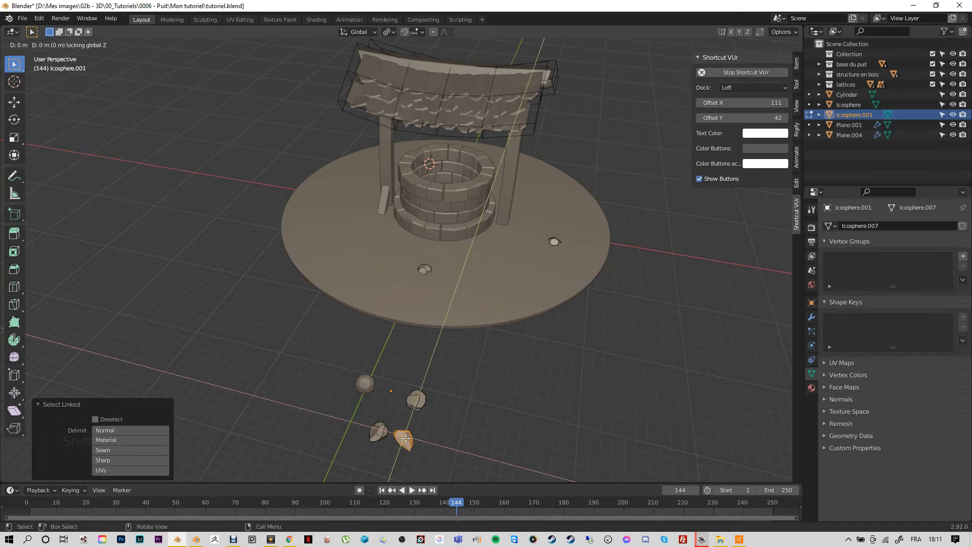
{"action": "key", "text": "shift+z"}
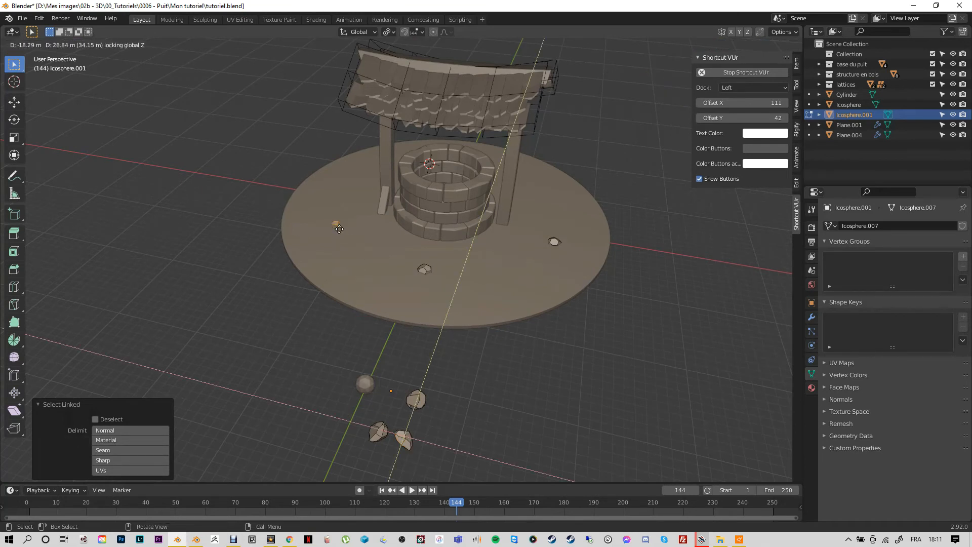
{"action": "left_click", "coordinate": [339, 229]}
{"action": "left_click", "coordinate": [342, 331]}
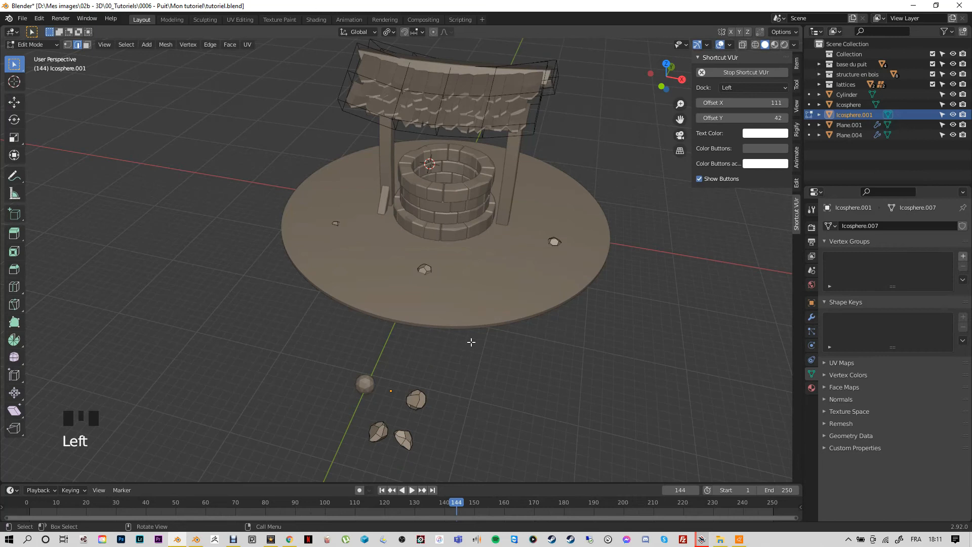
Step: Duplicate the front-left source stone and place the copy on the base behind the well's right post, keeping its height
{"action": "key", "text": "l"}
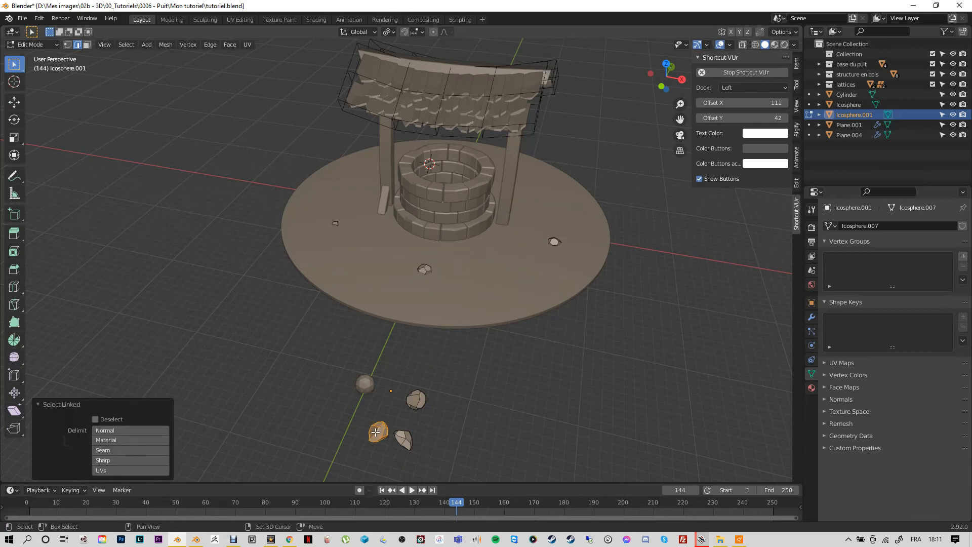
{"action": "key", "text": "shift+d"}
{"action": "key", "text": "shift+z"}
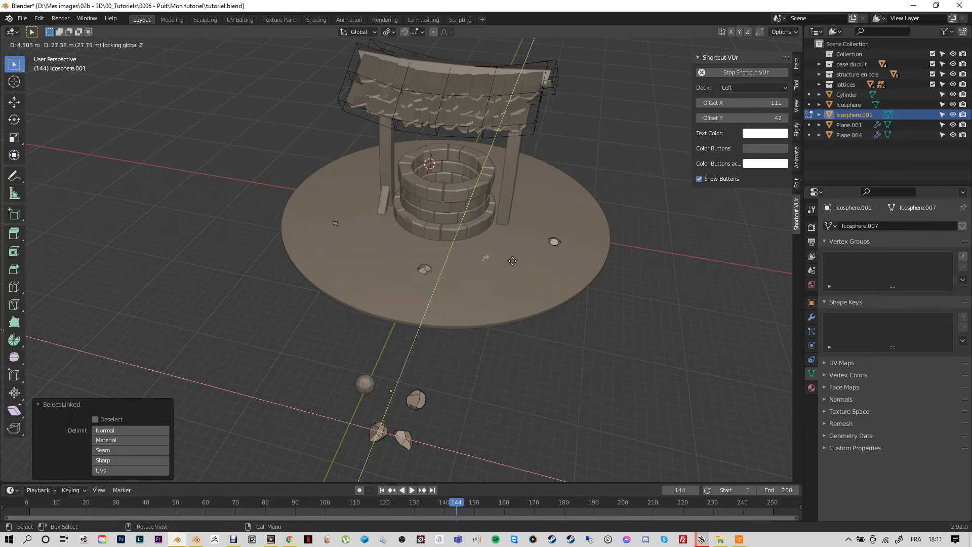
{"action": "left_click", "coordinate": [524, 174]}
{"action": "left_click", "coordinate": [561, 325]}
Step: Duplicate the small stone left of the well to the base's front right, about 24.2 m in X and -4.7 m in Y
{"action": "scroll", "coordinate": [286, 221], "scroll_direction": "up", "scroll_amount": 2}
{"action": "key", "text": "l"}
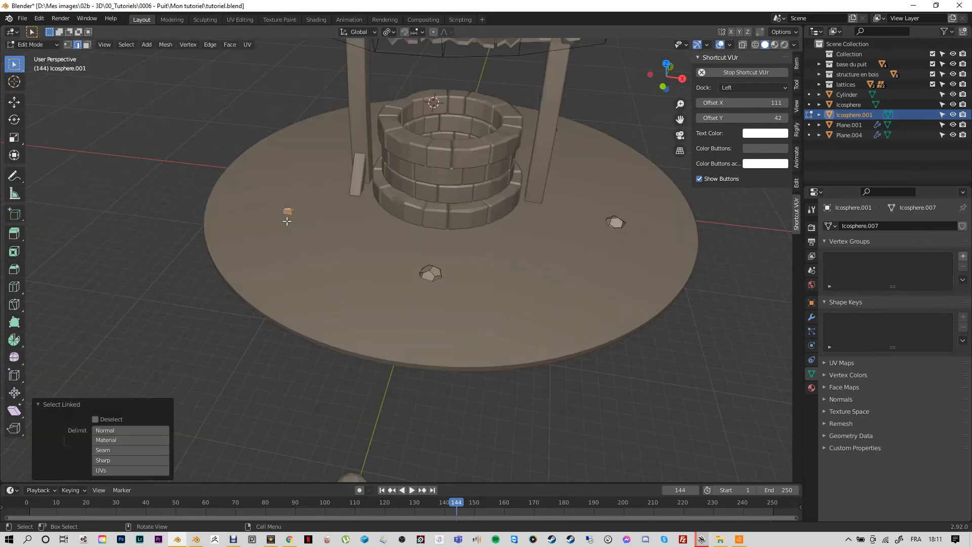
{"action": "key", "text": "g"}
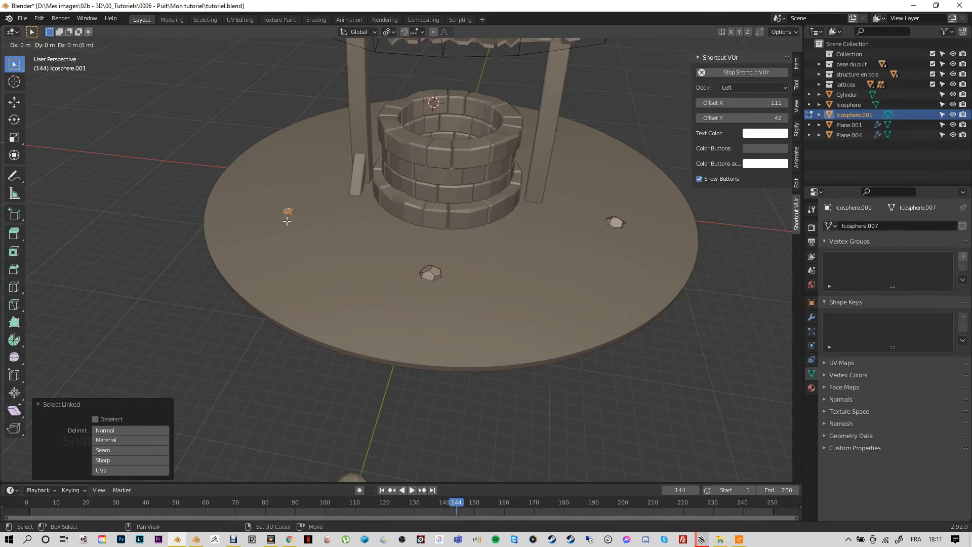
{"action": "key", "text": "shift+z"}
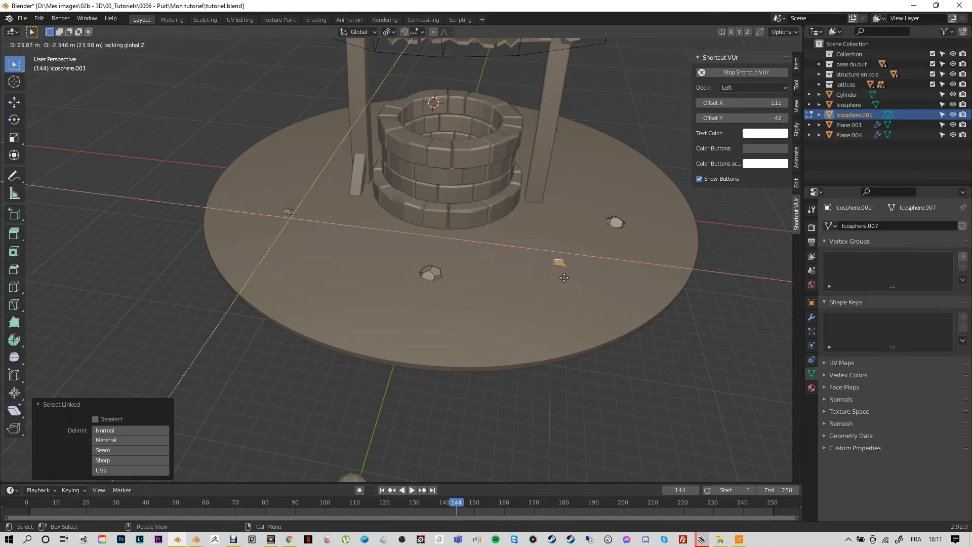
{"action": "left_click", "coordinate": [559, 297]}
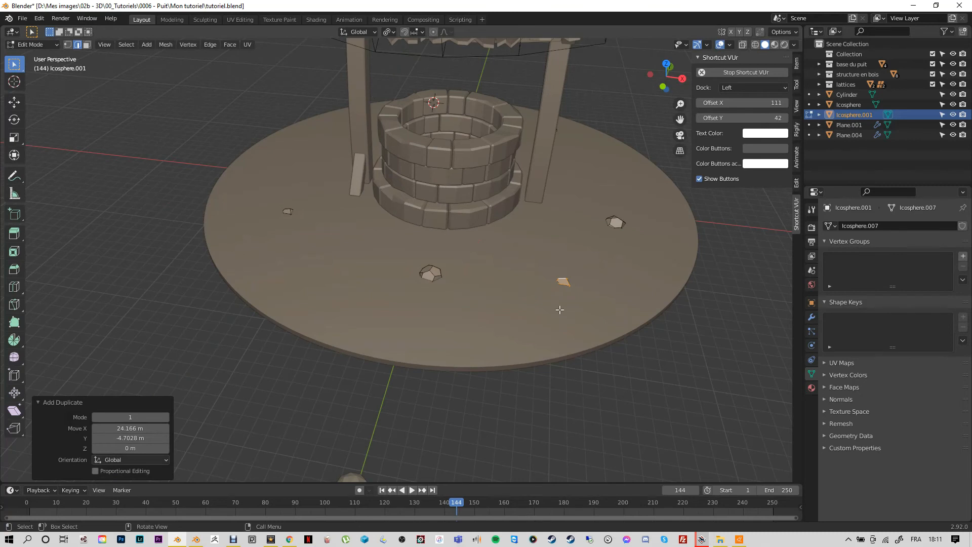
Step: Raise the front-right stone copy about 0.63 m in Z and rotate it about 101°
{"action": "key", "text": "g"}
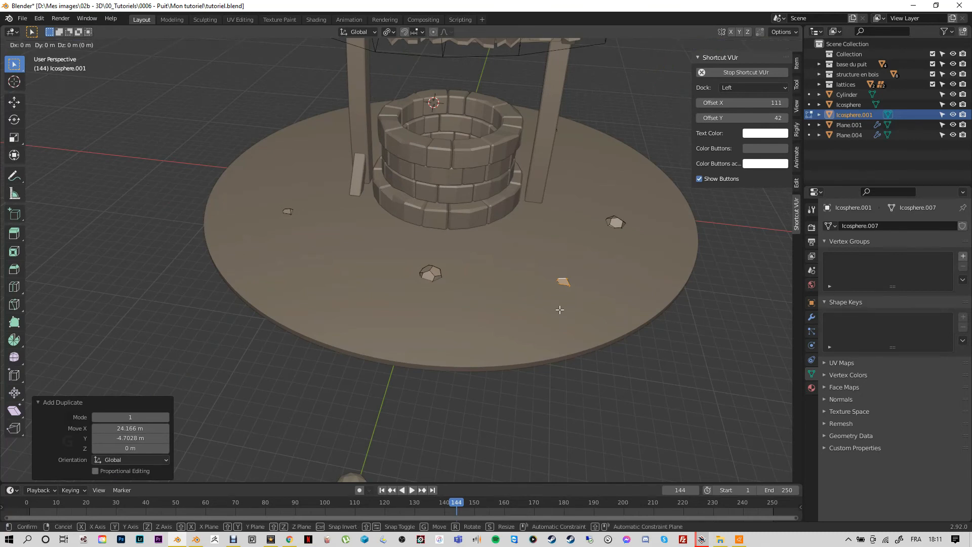
{"action": "key", "text": "z"}
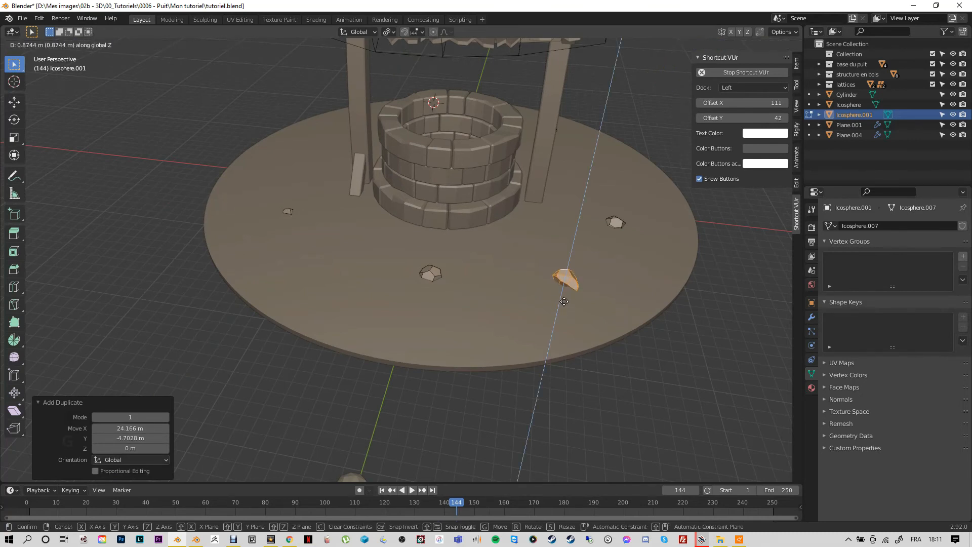
{"action": "left_click", "coordinate": [562, 304]}
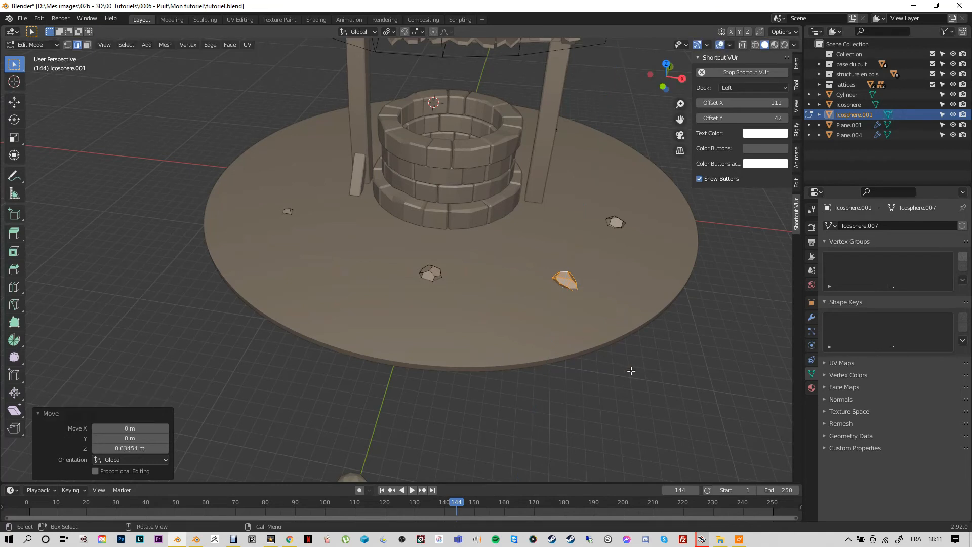
{"action": "key", "text": "r"}
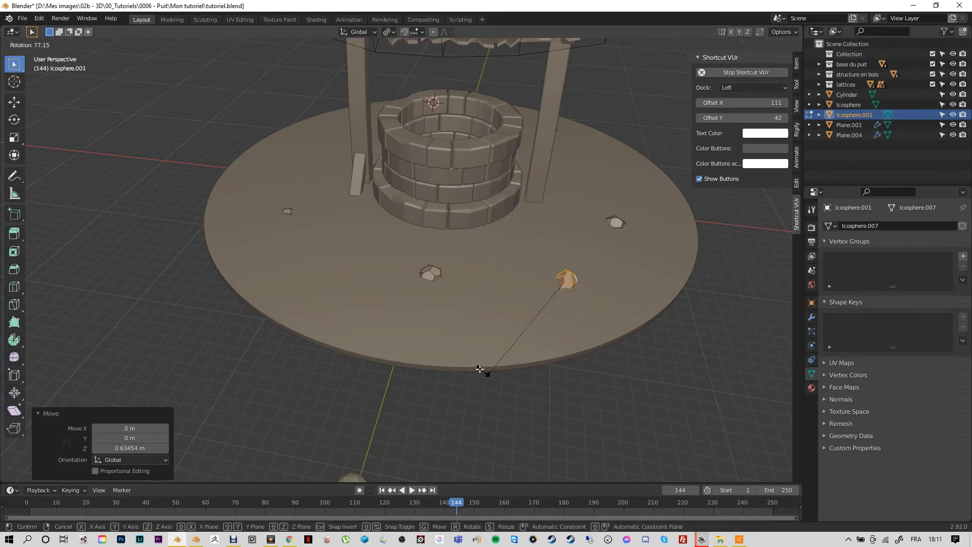
{"action": "left_click", "coordinate": [457, 330]}
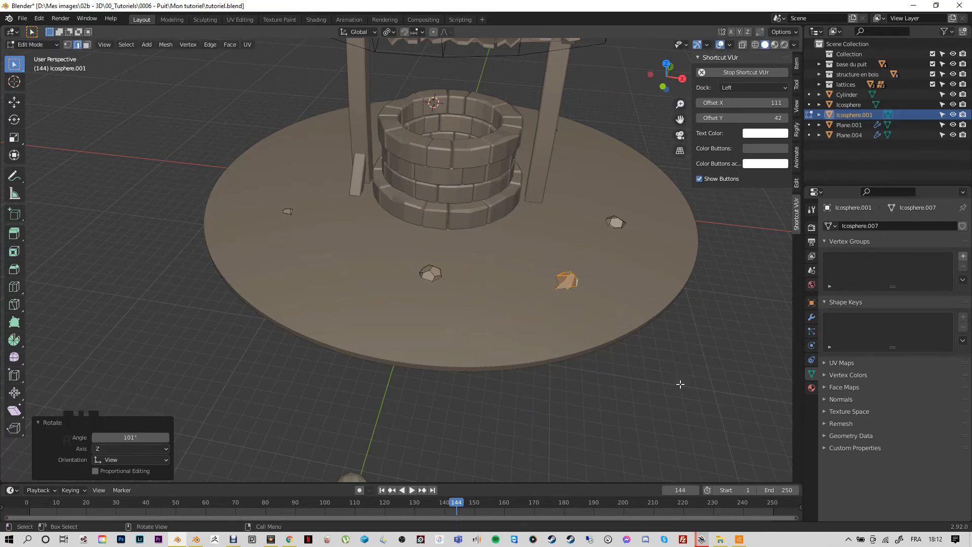
{"action": "left_click", "coordinate": [653, 384]}
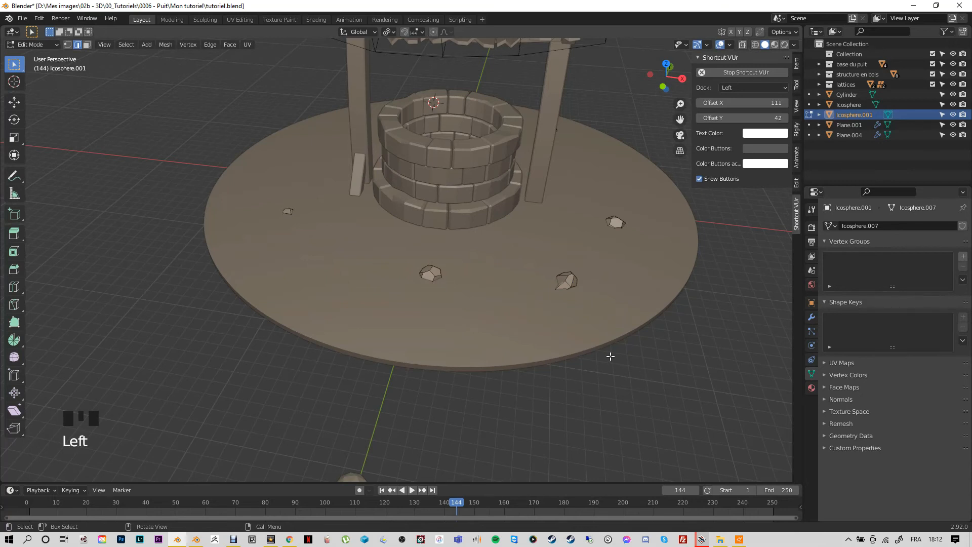
Step: Duplicate the front-left source stone onto the rear left of the base, about -19.3 m in X and 44.9 m in Y
{"action": "scroll", "coordinate": [610, 356], "scroll_direction": "down", "scroll_amount": 2}
{"action": "double_click", "coordinate": [406, 433]}
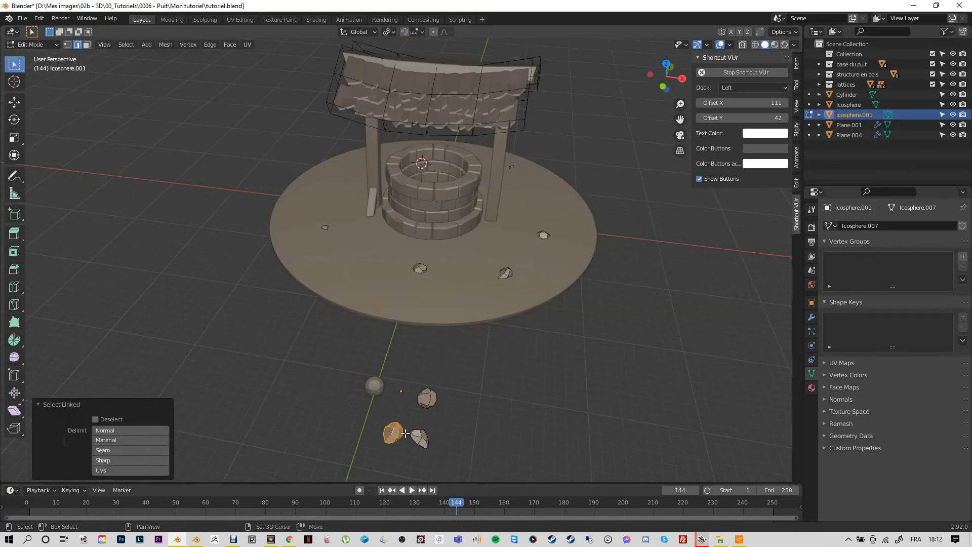
{"action": "key", "text": "g"}
{"action": "key", "text": "shift+z"}
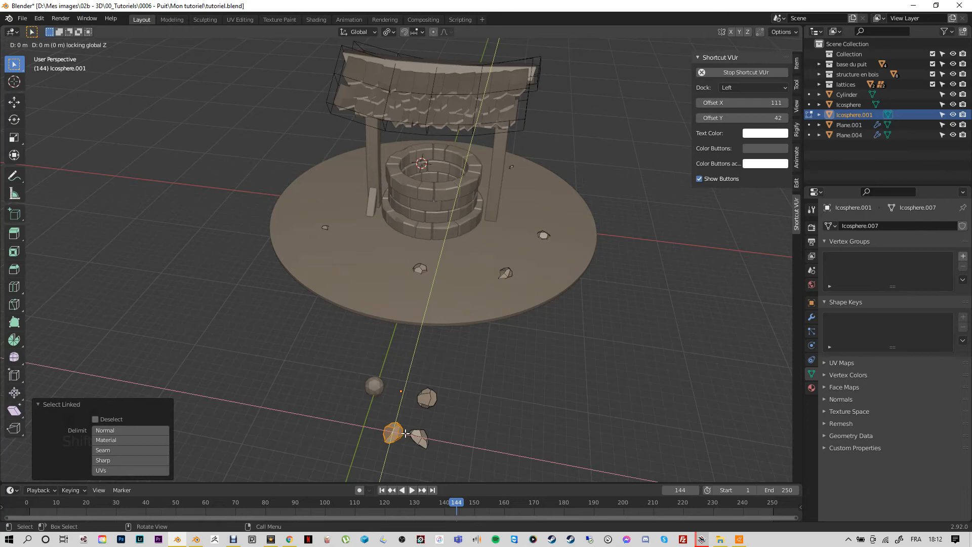
{"action": "left_click", "coordinate": [351, 173]}
{"action": "middle_click_drag", "start_coordinate": [354, 291], "coordinate": [297, 306]}
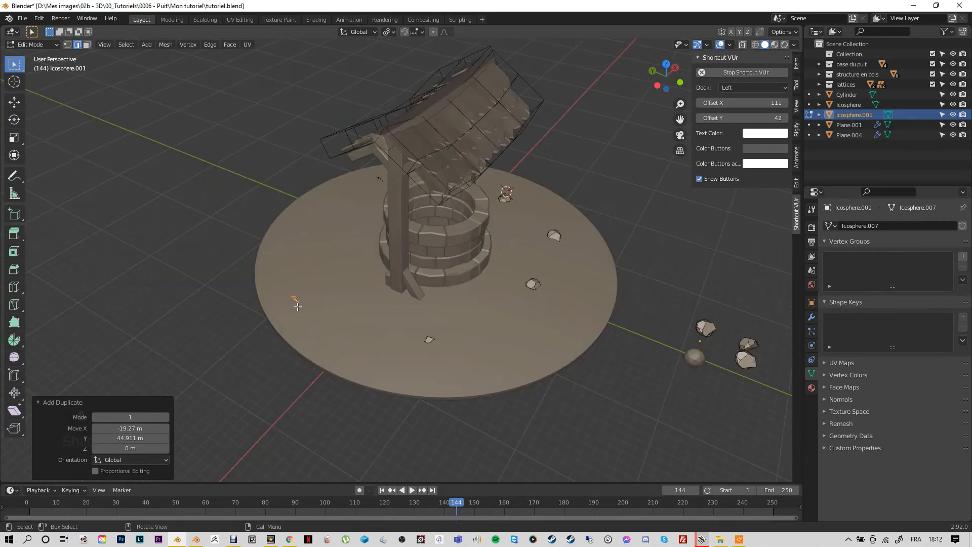
Step: Raise the rear-left stone copy about 0.46 m in Z, and move it beside the near post, about 9.3 m in X and -4.2 m in Y
{"action": "key", "text": "g"}
{"action": "key", "text": "z"}
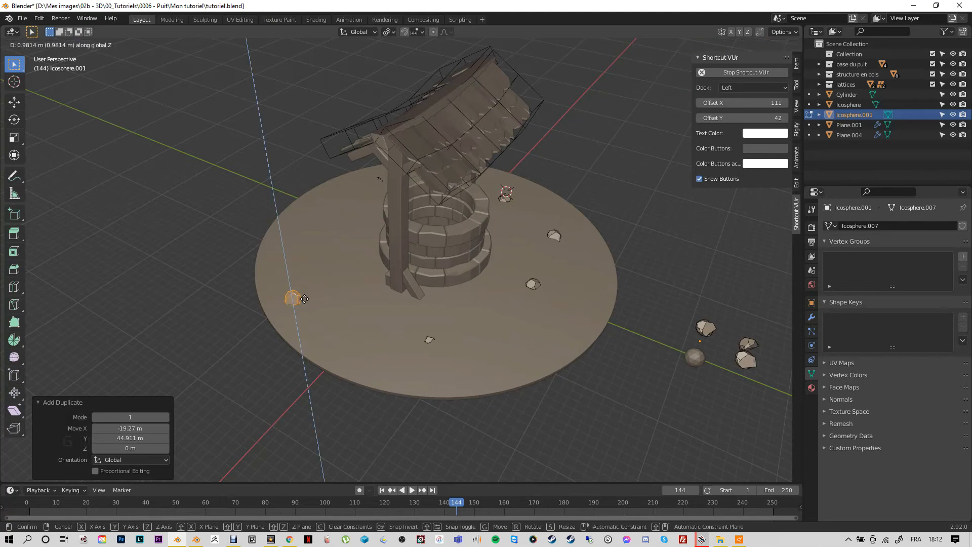
{"action": "left_click", "coordinate": [307, 310]}
{"action": "key", "text": "g"}
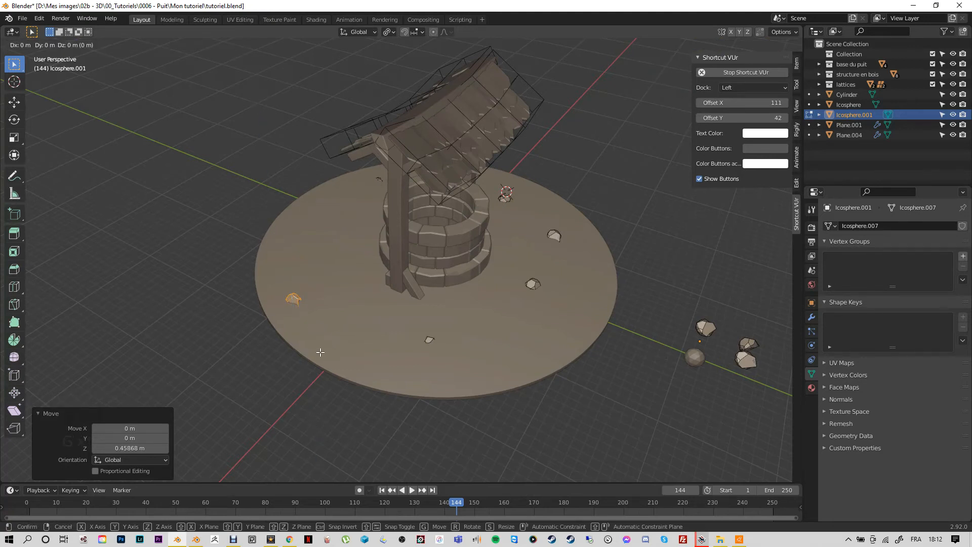
{"action": "key", "text": "shift+z"}
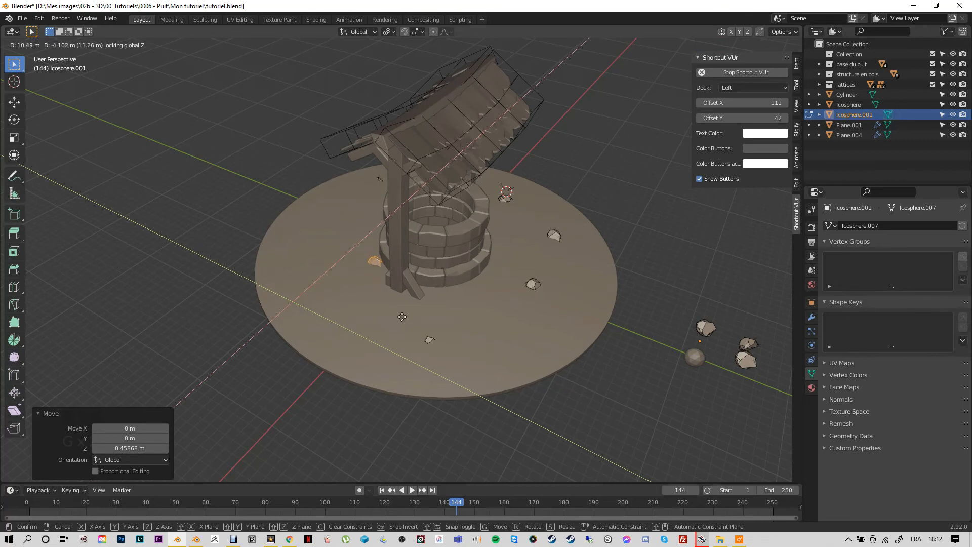
{"action": "left_click", "coordinate": [380, 321]}
Step: Raise the stone beside the post about 0.18 m in Z and scale it down to about 0.63
{"action": "key", "text": "g"}
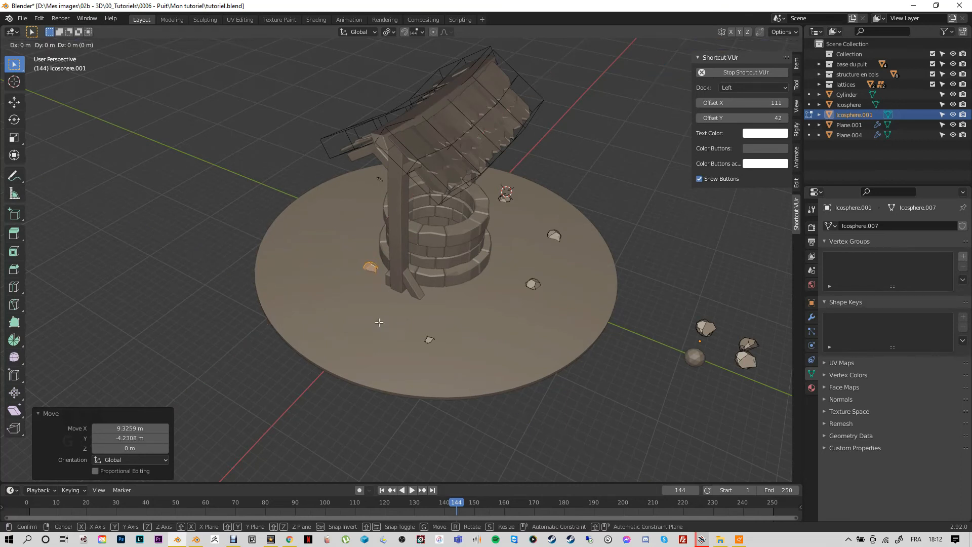
{"action": "key", "text": "z"}
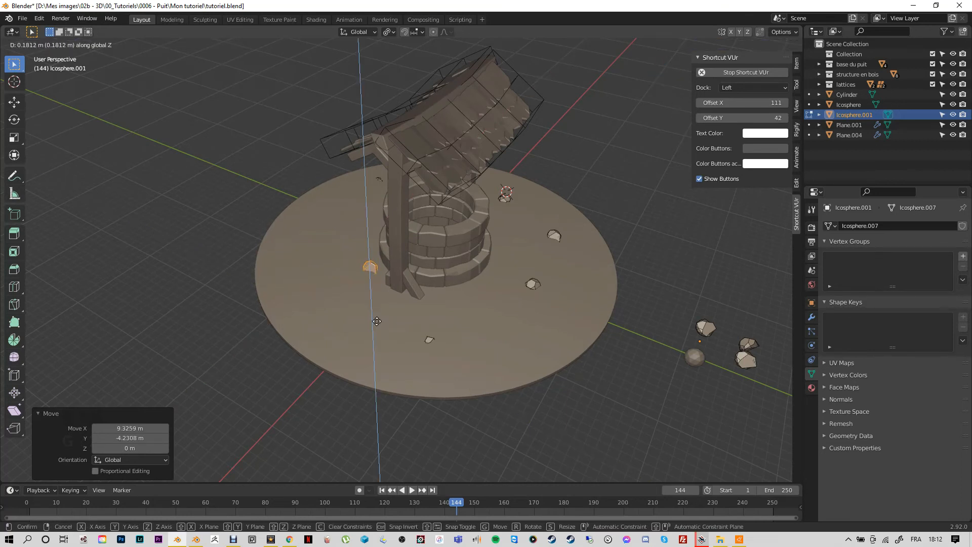
{"action": "left_click", "coordinate": [377, 321]}
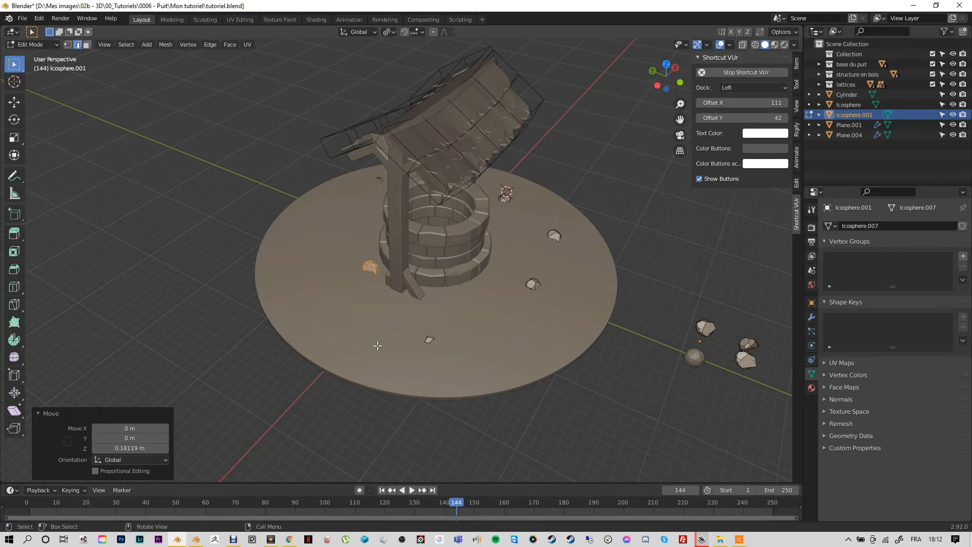
{"action": "key", "text": "s"}
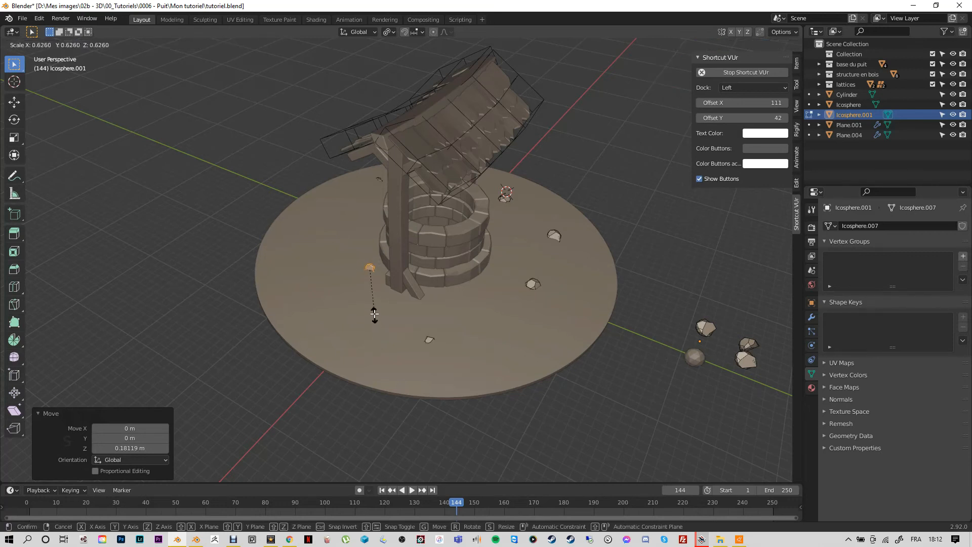
{"action": "left_click", "coordinate": [373, 314]}
{"action": "middle_click_drag", "start_coordinate": [380, 335], "coordinate": [451, 320]}
Step: Duplicate a source stone onto the outer part of the base, keeping its height, and rotate the copy
{"action": "left_click", "coordinate": [549, 242]}
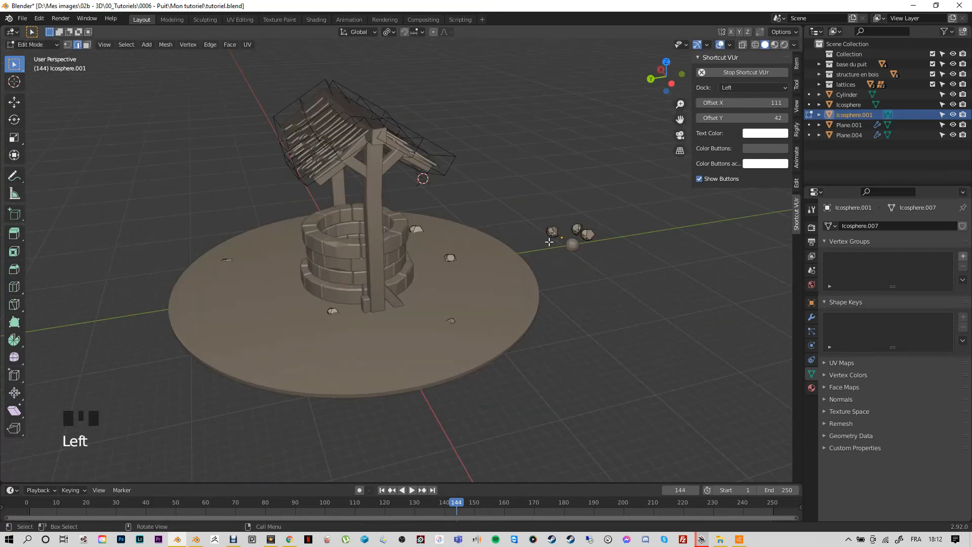
{"action": "key", "text": "l"}
{"action": "key", "text": "shift+d"}
{"action": "key", "text": "shift+z"}
{"action": "left_click", "coordinate": [231, 359]}
{"action": "middle_click_drag", "start_coordinate": [233, 359], "coordinate": [346, 385]}
{"action": "key", "text": "r"}
{"action": "left_click", "coordinate": [375, 469]}
Step: Duplicate another source stone toward the near edge of the base and raise the copy about 0.26 m in Z
{"action": "middle_click_drag", "start_coordinate": [445, 448], "coordinate": [270, 426]}
{"action": "key", "text": "l"}
{"action": "key", "text": "shift+d"}
{"action": "left_click", "coordinate": [334, 332]}
{"action": "key", "text": "KP_1"}
{"action": "key", "text": "g"}
{"action": "key", "text": "z"}
{"action": "left_click", "coordinate": [349, 439]}
{"action": "middle_click_drag", "start_coordinate": [377, 443], "coordinate": [430, 457]}
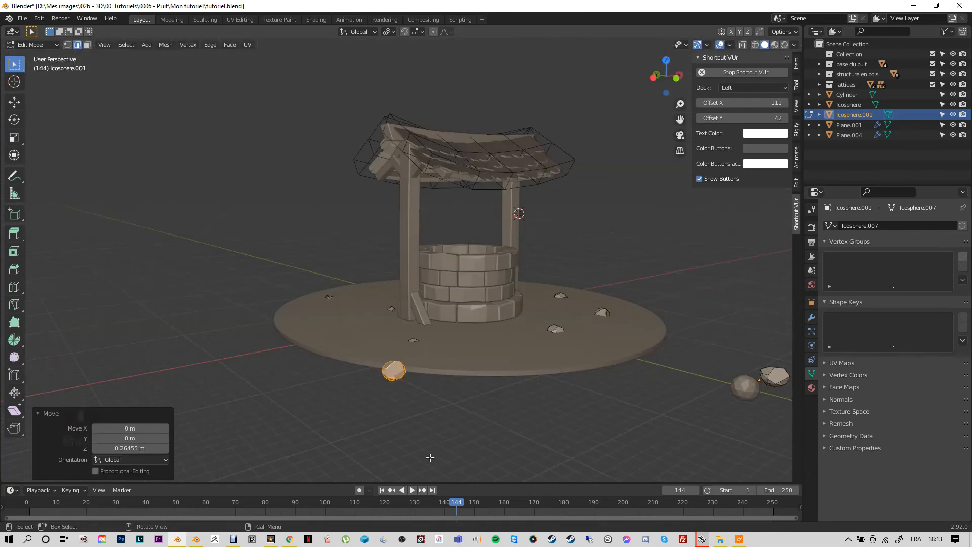
Step: Slide the raised stone copy horizontally onto the base, between the near post and the edge
{"action": "key", "text": "g"}
{"action": "key", "text": "shift+z"}
{"action": "left_click", "coordinate": [400, 398]}
{"action": "middle_click_drag", "start_coordinate": [400, 395], "coordinate": [491, 431]}
{"action": "middle_click_drag", "start_coordinate": [431, 431], "coordinate": [417, 395]}
Step: Move the nearest source stone horizontally onto the base and adjust its height
{"action": "key", "text": "l"}
{"action": "left_click", "coordinate": [526, 319]}
{"action": "key", "text": "l"}
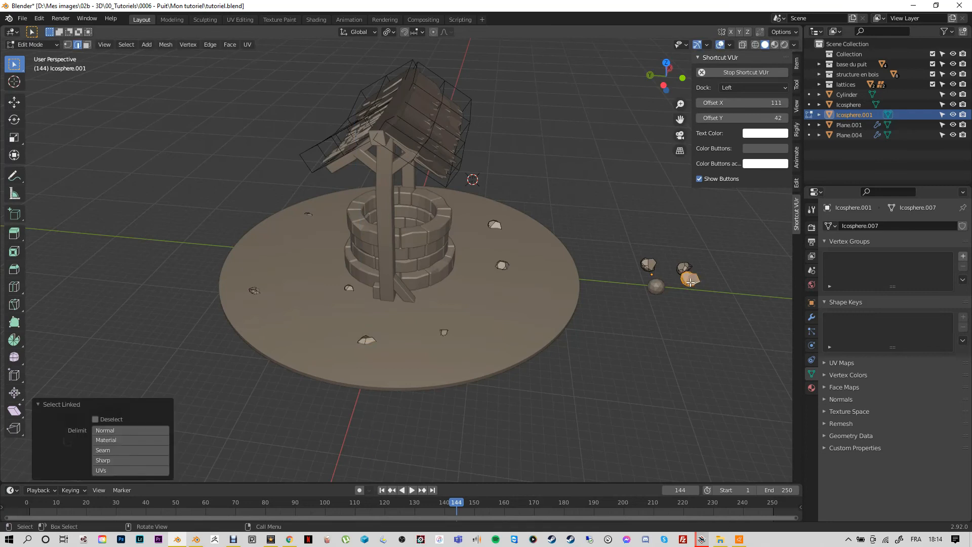
{"action": "key", "text": "g"}
{"action": "key", "text": "shift+z"}
{"action": "left_click", "coordinate": [329, 266]}
{"action": "key", "text": "g"}
{"action": "key", "text": "z"}
{"action": "middle_click_drag", "start_coordinate": [326, 265], "coordinate": [441, 284]}
Step: Rotate the moved source stone and slide it along the base close to the foot of a roof post
{"action": "key", "text": "r"}
{"action": "left_click", "coordinate": [279, 452]}
{"action": "key", "text": "g"}
{"action": "key", "text": "shift+z"}
{"action": "left_click", "coordinate": [44, 413]}
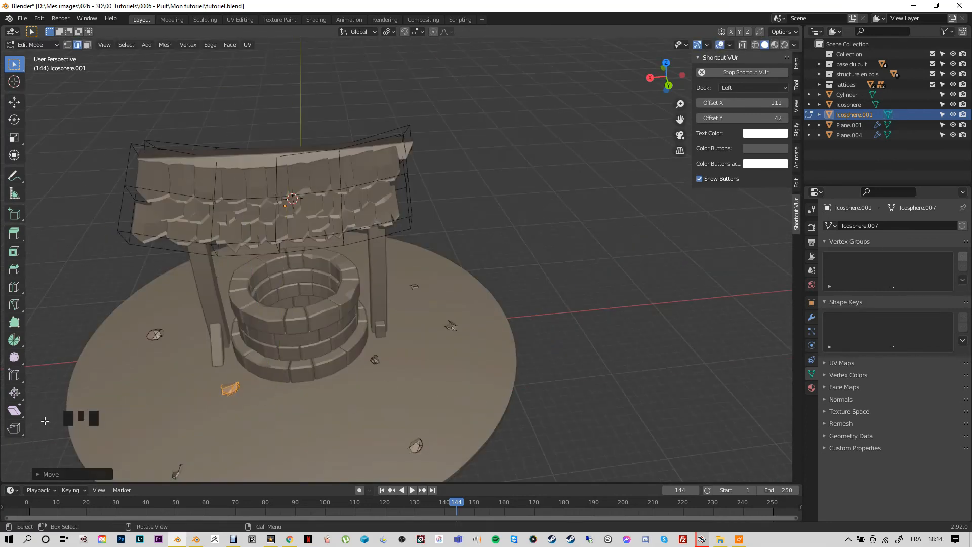
{"action": "middle_click_drag", "start_coordinate": [44, 420], "coordinate": [279, 394]}
Step: Duplicate a stone and place the copy on an empty part of the base, keeping its height
{"action": "scroll", "coordinate": [455, 395], "scroll_direction": "down", "scroll_amount": 3}
{"action": "left_click", "coordinate": [587, 396]}
{"action": "key", "text": "l"}
{"action": "key", "text": "shift+d"}
{"action": "key", "text": "shift+z"}
{"action": "left_click", "coordinate": [547, 279]}
{"action": "middle_click_drag", "start_coordinate": [547, 278], "coordinate": [430, 291]}
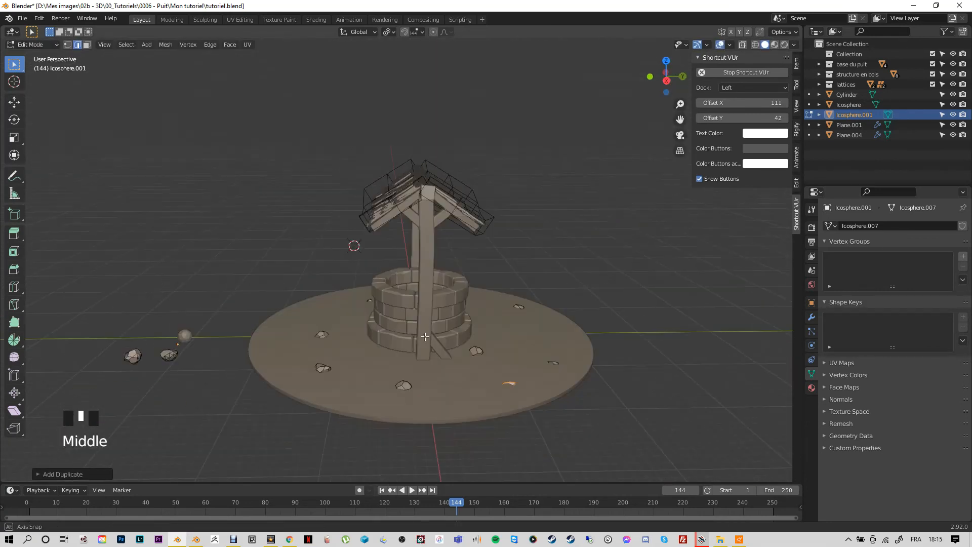
Step: Slide the new stone copy farther from the near post, adjust its height, enlarge it and rotate it
{"action": "key", "text": "g"}
{"action": "key", "text": "shift+z"}
{"action": "left_click", "coordinate": [541, 349]}
{"action": "key", "text": "g"}
{"action": "key", "text": "z"}
{"action": "left_click", "coordinate": [540, 361]}
{"action": "key", "text": "g"}
{"action": "key", "text": "z"}
{"action": "left_click", "coordinate": [534, 370]}
{"action": "key", "text": "s"}
{"action": "left_click", "coordinate": [538, 400]}
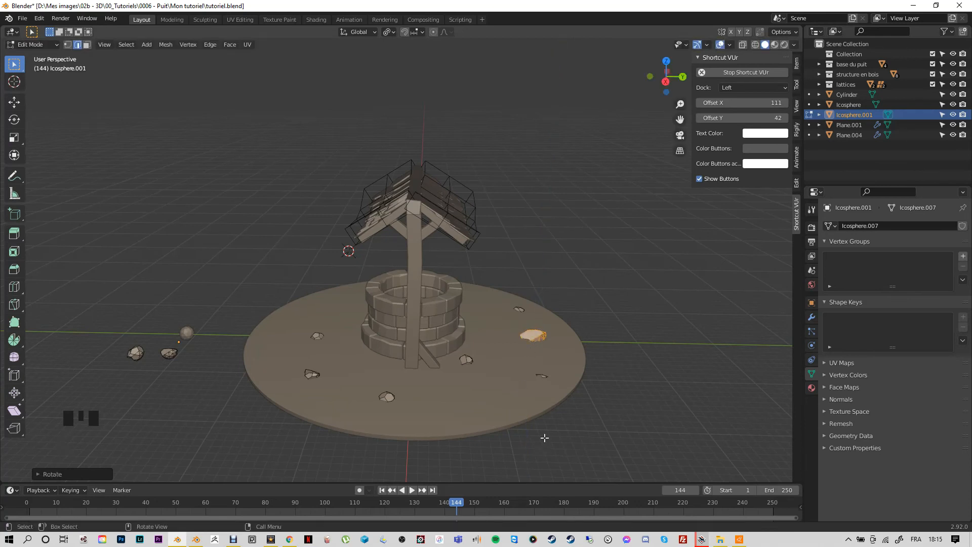
{"action": "left_click", "coordinate": [544, 438]}
Step: Duplicate a stone onto the outer part of the base on the side facing the source stones, and rescale the copy
{"action": "middle_click_drag", "start_coordinate": [545, 438], "coordinate": [608, 443]}
{"action": "scroll", "coordinate": [603, 435], "scroll_direction": "up", "scroll_amount": 1}
{"action": "key", "text": "l"}
{"action": "key", "text": "shift+d"}
{"action": "key", "text": "shift+z"}
{"action": "left_click", "coordinate": [361, 337]}
{"action": "key", "text": "s"}
{"action": "left_click", "coordinate": [407, 452]}
Step: Duplicate another stone onto the base just in front of the well, keeping its height
{"action": "key", "text": "l"}
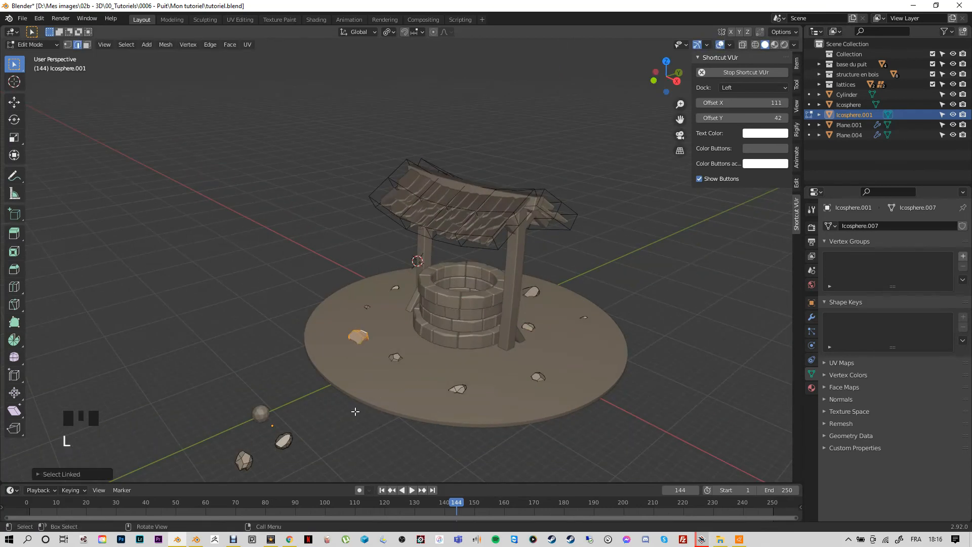
{"action": "left_click", "coordinate": [350, 414]}
{"action": "key", "text": "l"}
{"action": "key", "text": "shift+d"}
{"action": "key", "text": "shift+z"}
{"action": "left_click", "coordinate": [475, 365]}
Step: Adjust the height of the stone copy in front of the well and slide it slightly across the base
{"action": "key", "text": "g"}
{"action": "key", "text": "z"}
{"action": "left_click", "coordinate": [484, 418]}
{"action": "key", "text": "g"}
{"action": "key", "text": "shift+z"}
{"action": "left_click", "coordinate": [505, 423]}
Step: Select the large stone facing the source stones and slide it slightly toward the edge of the base
{"action": "key", "text": "l"}
{"action": "key", "text": "shift+z"}
{"action": "key", "text": "shift+z"}
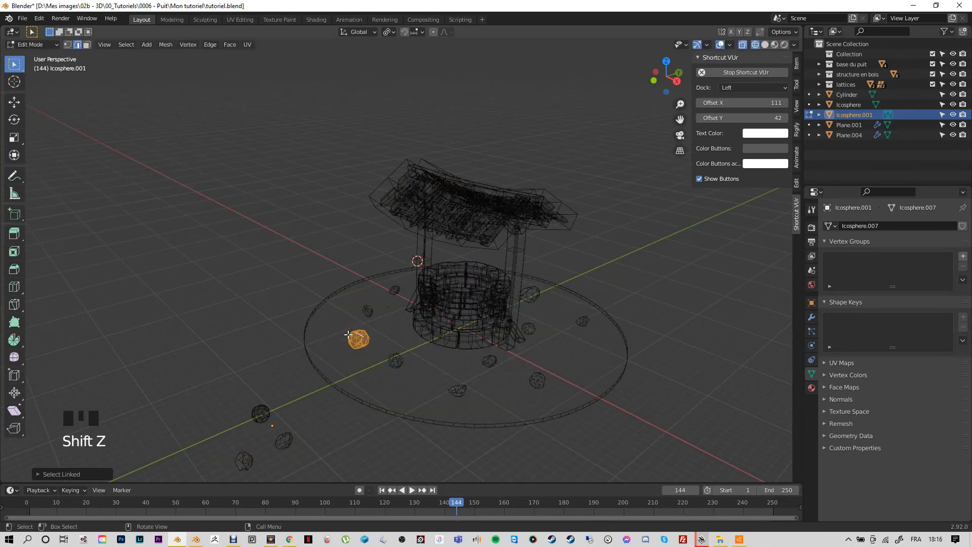
{"action": "key", "text": "g"}
{"action": "key", "text": "shift+z"}
{"action": "left_click", "coordinate": [373, 437]}
Step: Duplicate the large stone horizontally to the opposite outer part of the base, past the near post
{"action": "key", "text": "shift+d"}
{"action": "key", "text": "shift+z"}
{"action": "left_click", "coordinate": [611, 464]}
{"action": "left_click", "coordinate": [612, 464]}
{"action": "scroll", "coordinate": [383, 437], "scroll_direction": "up", "scroll_amount": 1}
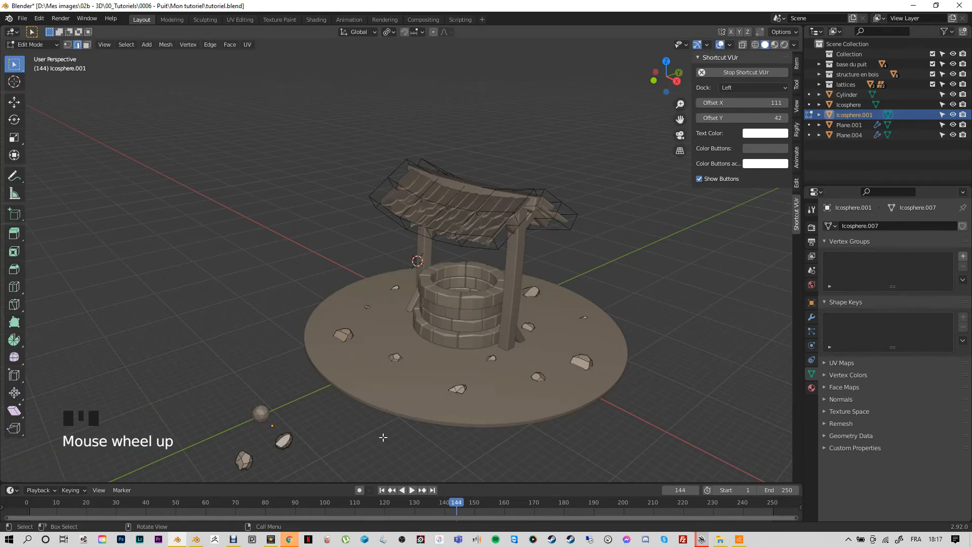
Step: Delete the two leftover source stones lying outside the base
{"action": "scroll", "coordinate": [342, 446], "scroll_direction": "down", "scroll_amount": 1}
{"action": "key", "text": "x"}
{"action": "key", "text": "z"}
{"action": "key", "text": "x"}
{"action": "key", "text": "z"}
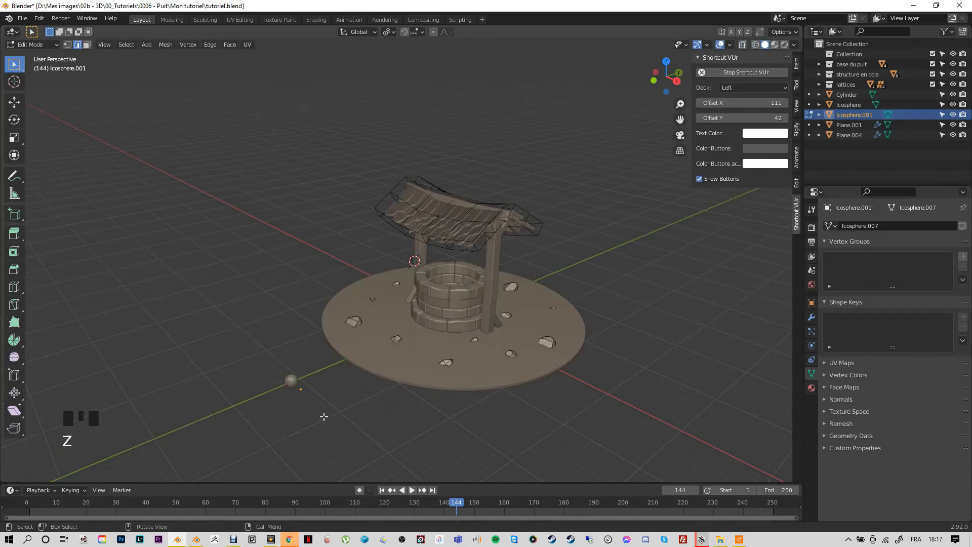
Step: Return to Object Mode and delete the original icosphere beside the base
{"action": "key", "text": "Tab"}
{"action": "left_click", "coordinate": [291, 381]}
{"action": "key", "text": "x"}
{"action": "middle_click_drag", "start_coordinate": [349, 406], "coordinate": [396, 203]}
{"action": "scroll", "coordinate": [451, 340], "scroll_direction": "down", "scroll_amount": 2}
{"action": "middle_click_drag", "start_coordinate": [451, 340], "coordinate": [457, 356]}
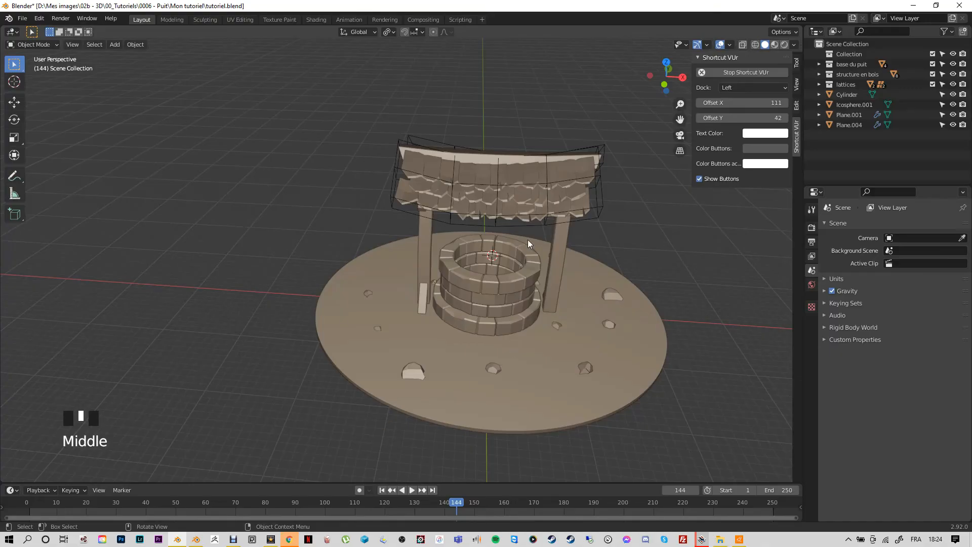
Step: Switch to the other Blender window with the finished well and examine its crank, axle and rope
{"action": "left_click", "coordinate": [196, 539]}
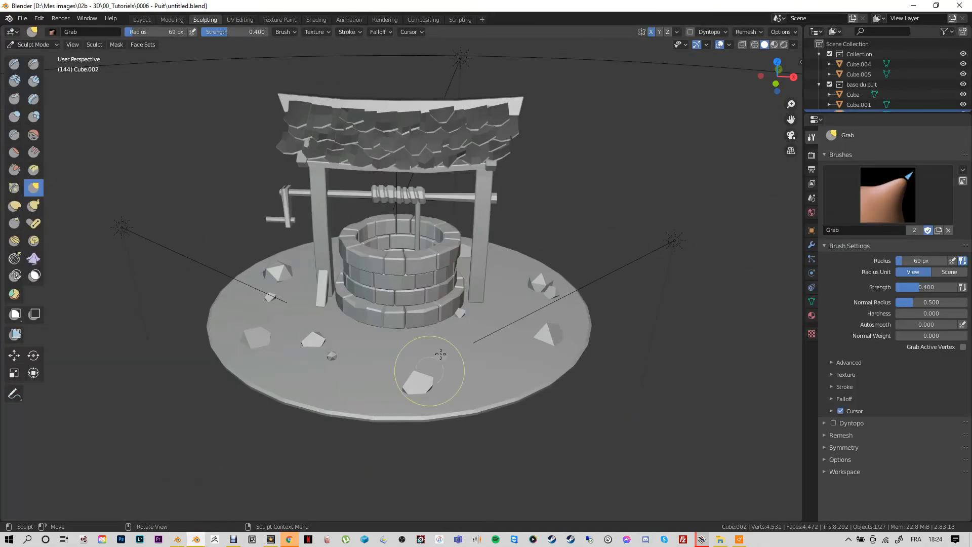
{"action": "middle_click_drag", "start_coordinate": [455, 316], "coordinate": [354, 312]}
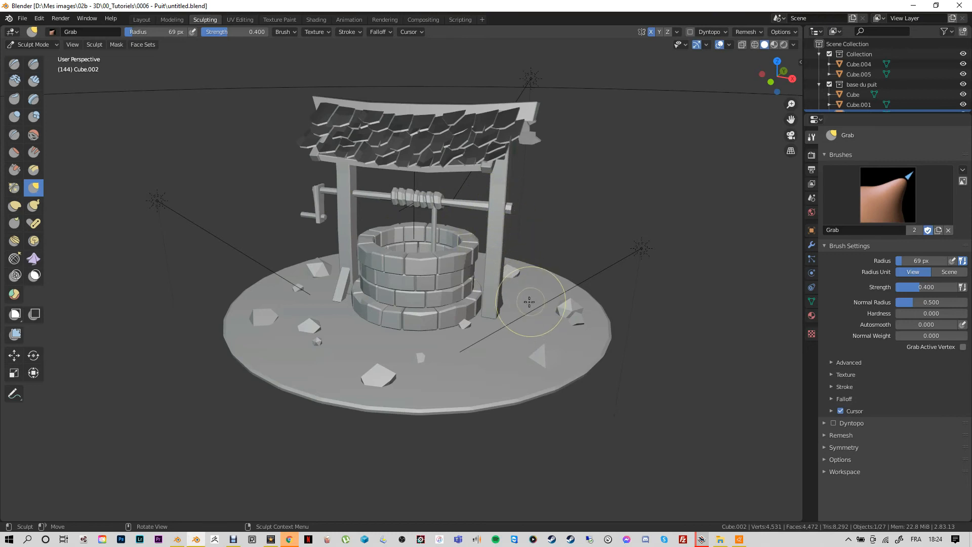
{"action": "mouse_move", "coordinate": [529, 301]}
{"action": "middle_mouse_down"}
{"action": "mouse_move", "coordinate": [442, 287]}
{"action": "mouse_move", "coordinate": [510, 227]}
{"action": "mouse_move", "coordinate": [497, 231]}
{"action": "middle_mouse_up"}
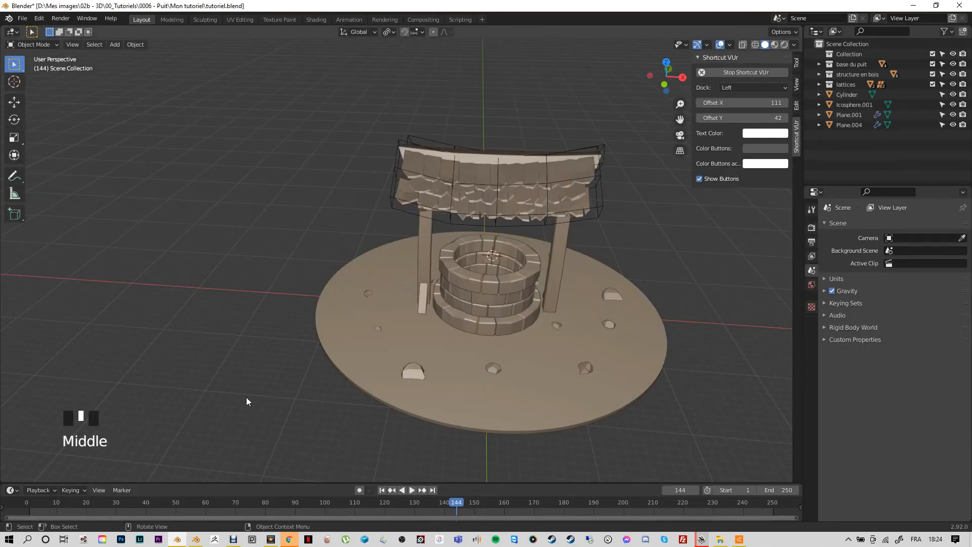
Step: Add a cylinder mesh at the 3D cursor with 8 vertices
{"action": "key", "text": "shift+a"}
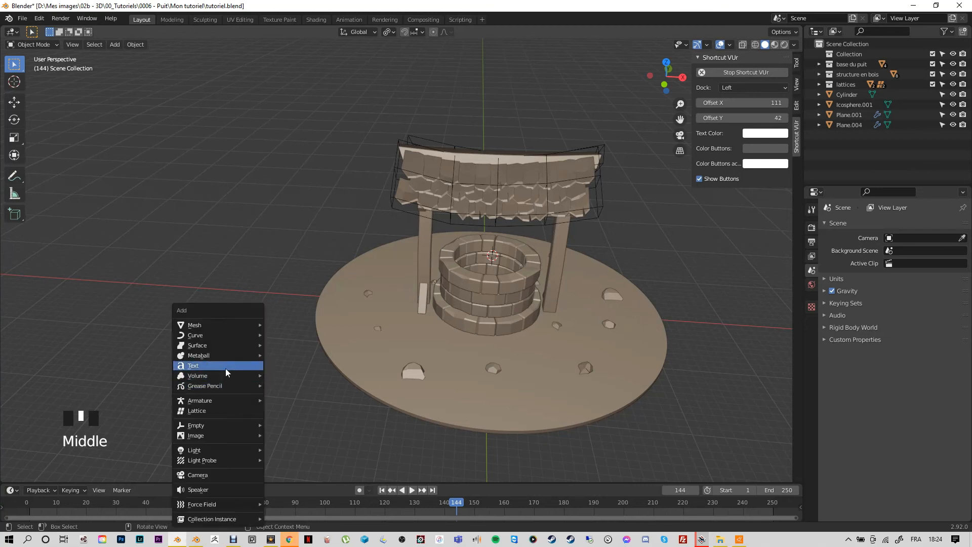
{"action": "mouse_move", "coordinate": [224, 324]}
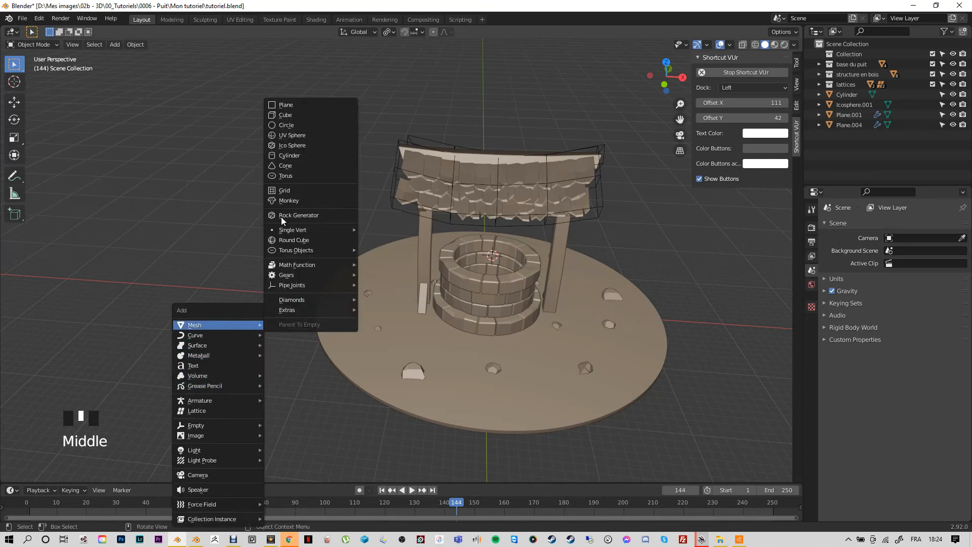
{"action": "left_click", "coordinate": [288, 156]}
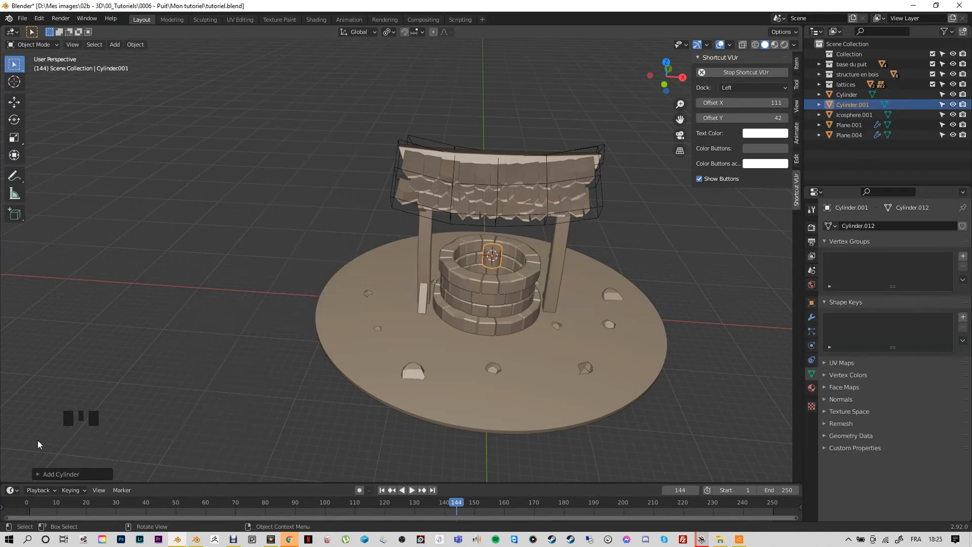
{"action": "left_click", "coordinate": [39, 473]}
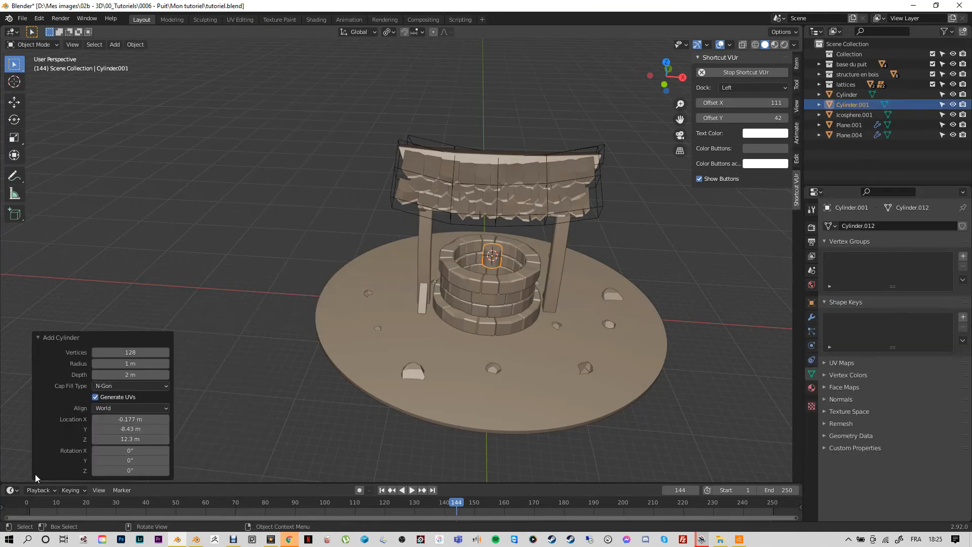
{"action": "left_click", "coordinate": [136, 353]}
{"action": "type", "text": "8"}
{"action": "key", "text": "Return"}
{"action": "scroll", "coordinate": [496, 271], "scroll_direction": "up", "scroll_amount": 3}
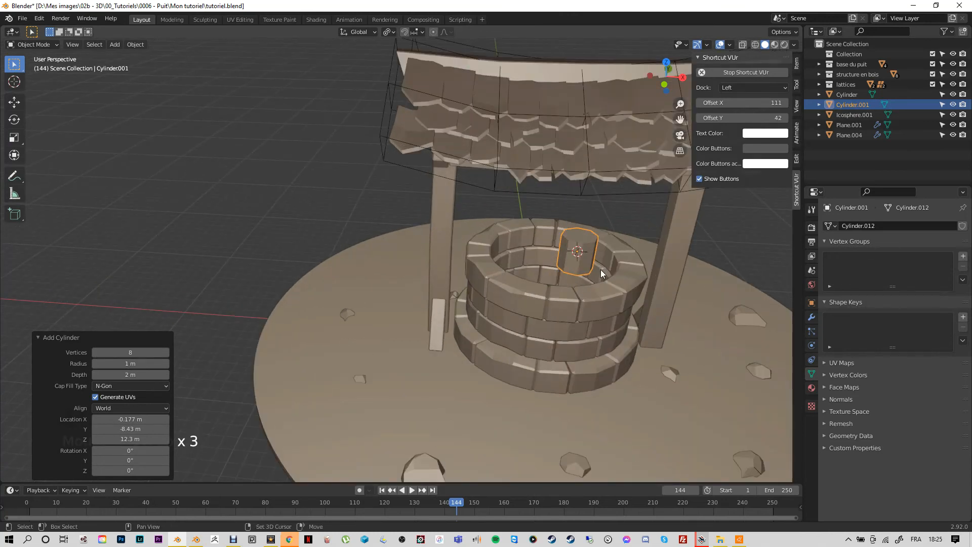
{"action": "middle_click_drag", "start_coordinate": [600, 269], "coordinate": [467, 323], "text": "shift"}
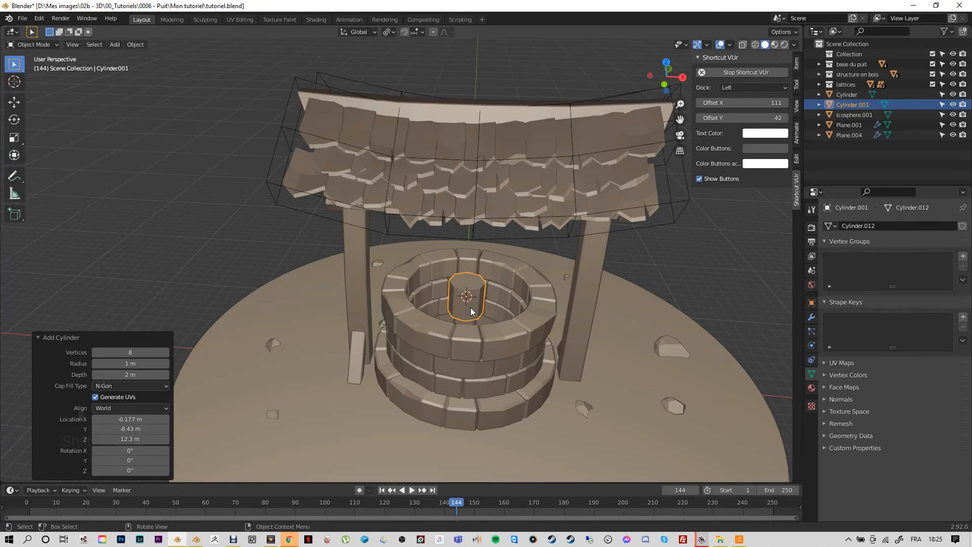
Step: Rotate the new cylinder 90° about the Y axis
{"action": "key", "text": "r"}
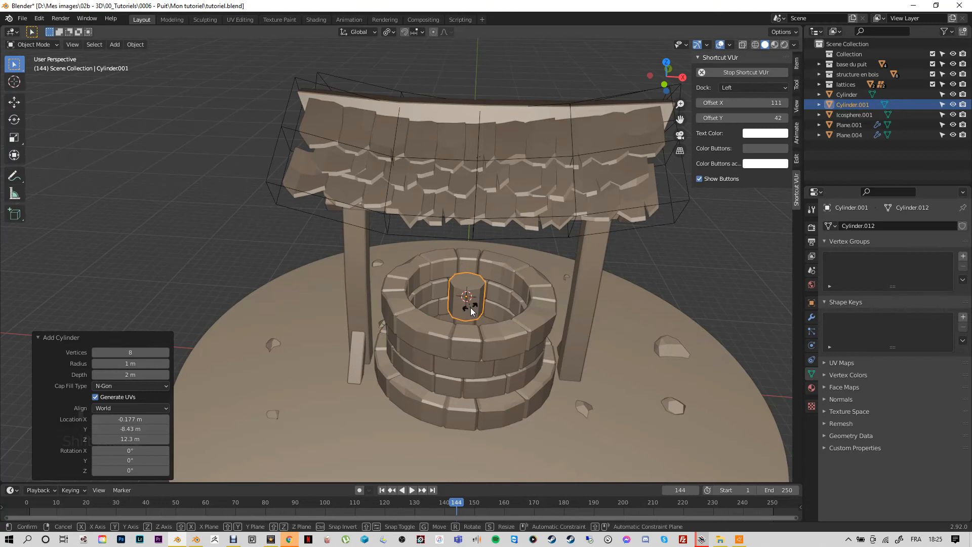
{"action": "key", "text": "y"}
{"action": "key", "text": "9"}
{"action": "key", "text": "0"}
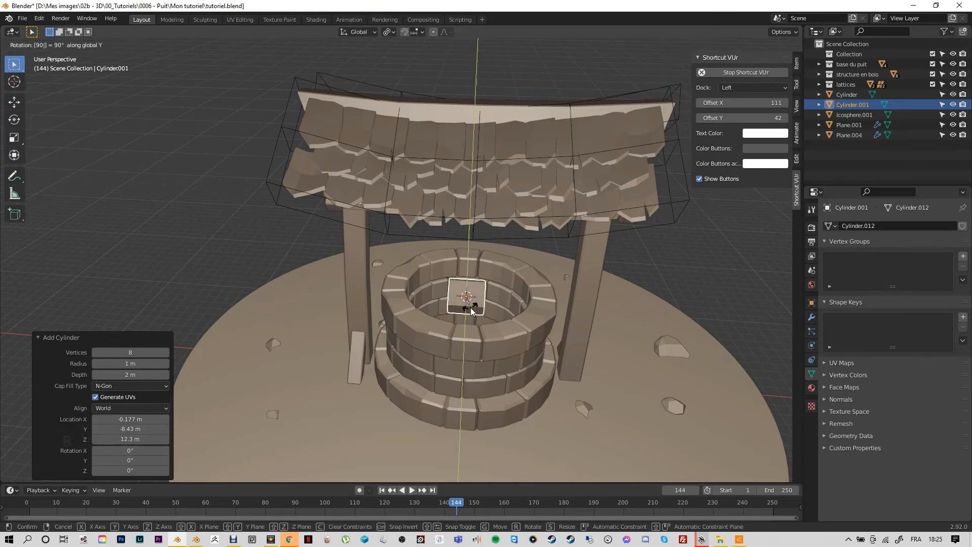
{"action": "key", "text": "Return"}
Step: Move the cylinder about 8.54 m along Y so it sits centred under the roof ridge
{"action": "key", "text": "KP_7"}
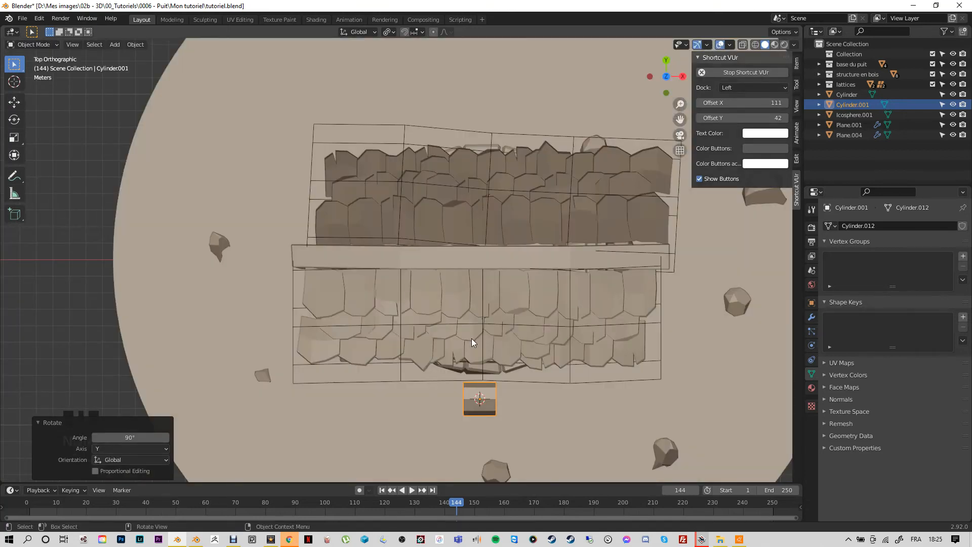
{"action": "key", "text": "g"}
{"action": "key", "text": "y"}
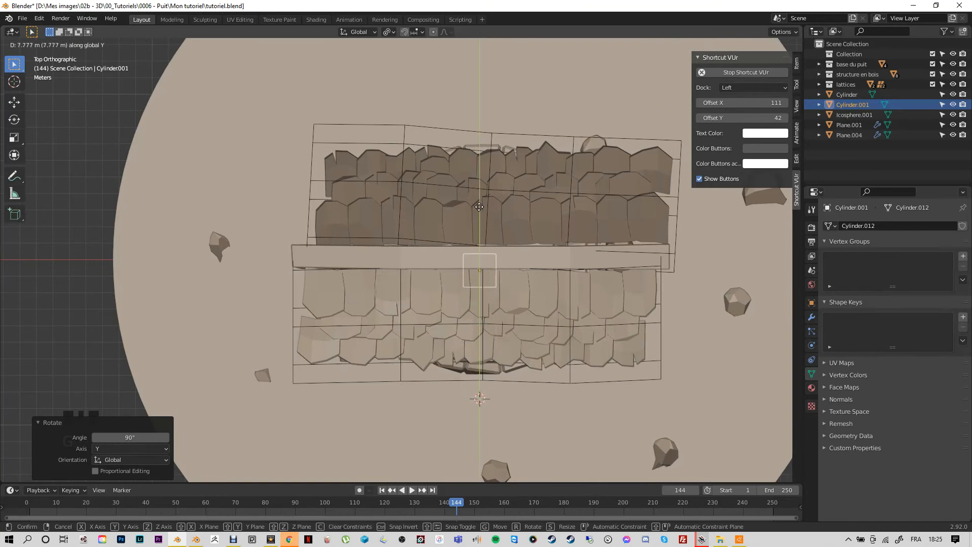
{"action": "left_click", "coordinate": [477, 168]}
{"action": "middle_click_drag", "start_coordinate": [523, 459], "coordinate": [520, 449]}
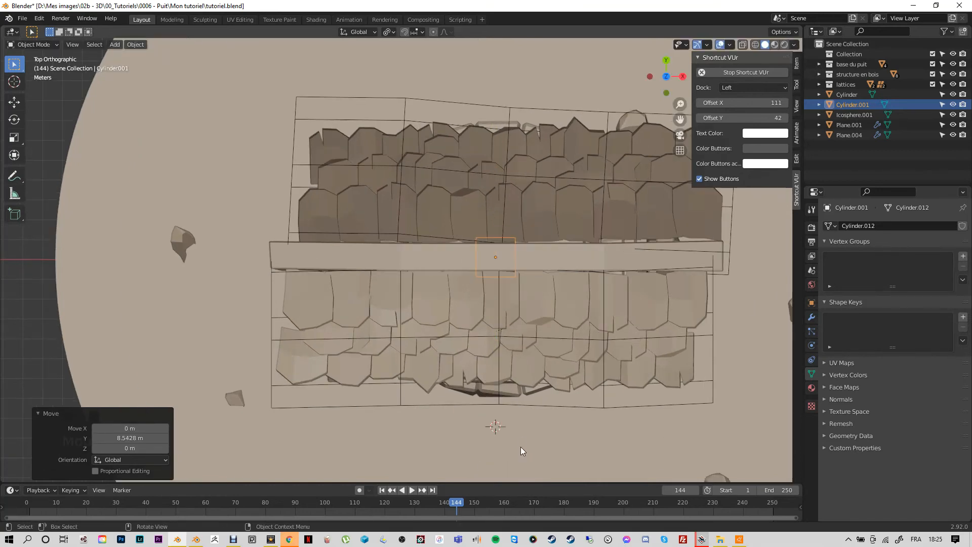
{"action": "middle_click_drag", "start_coordinate": [495, 419], "coordinate": [534, 332]}
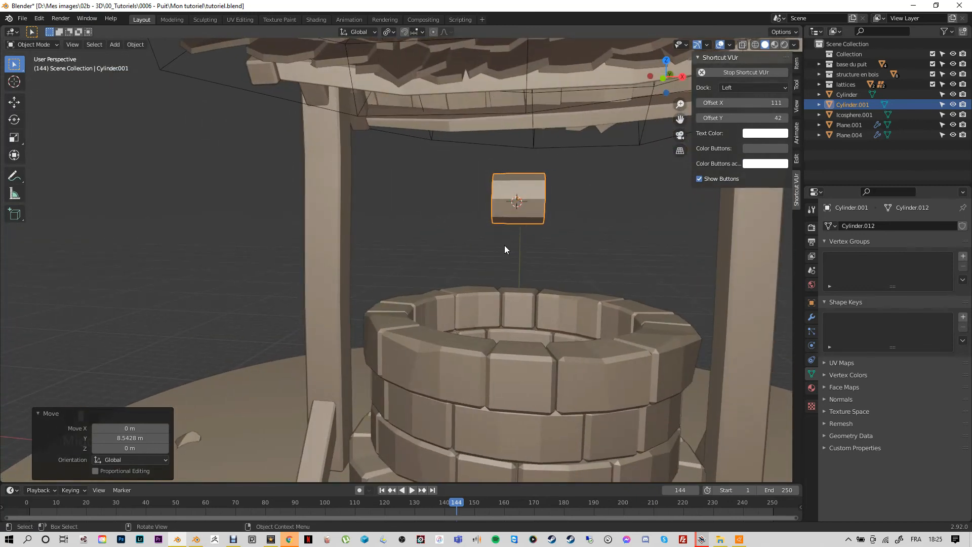
Step: Scale the cylinder down uniformly to about 0.49 and check it from the right side view
{"action": "key", "text": "s"}
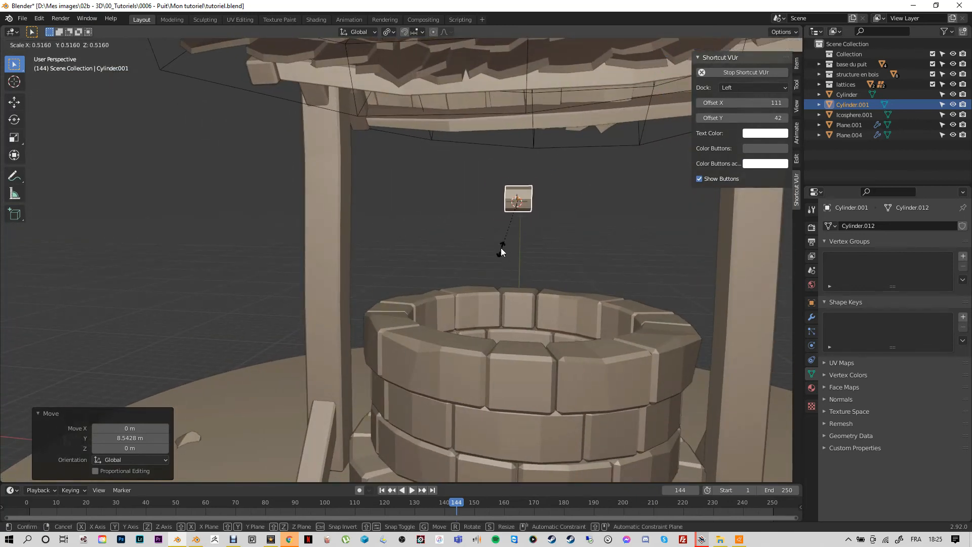
{"action": "left_click", "coordinate": [502, 248]}
{"action": "middle_click_drag", "start_coordinate": [502, 248], "coordinate": [508, 300]}
{"action": "key", "text": "KP_3"}
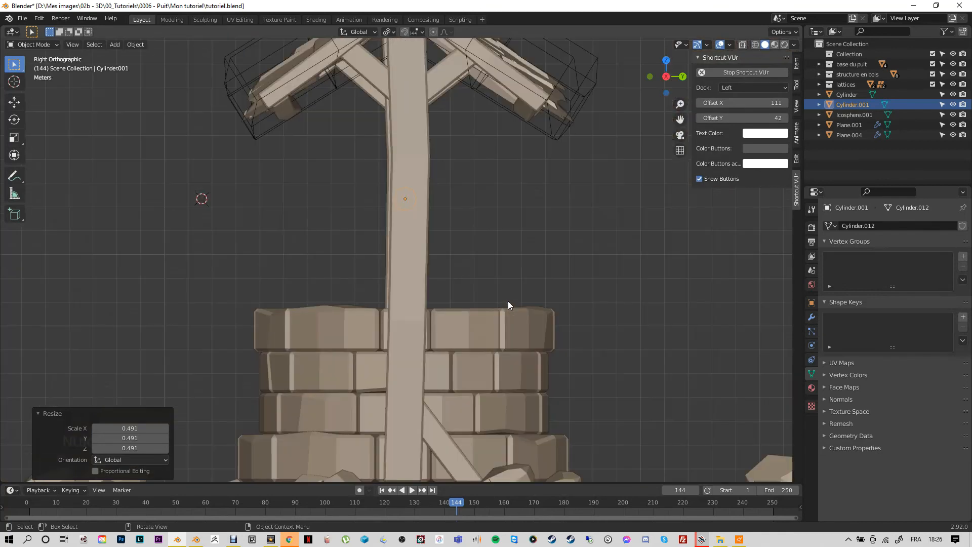
Step: Move the cylinder about 0.15 m along Y to centre it on the wooden posts
{"action": "middle_click_drag", "start_coordinate": [359, 296], "coordinate": [454, 314]}
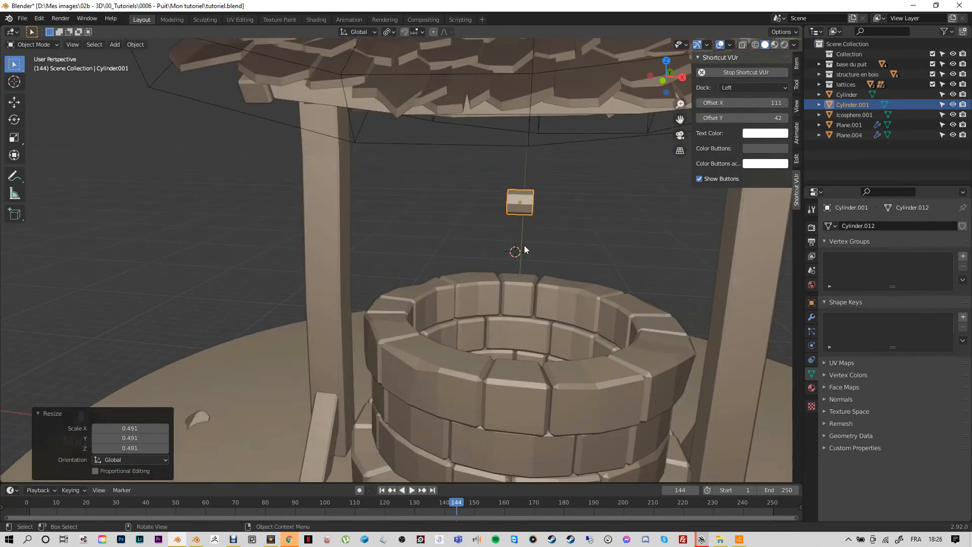
{"action": "key", "text": "KP_3"}
{"action": "key", "text": "g"}
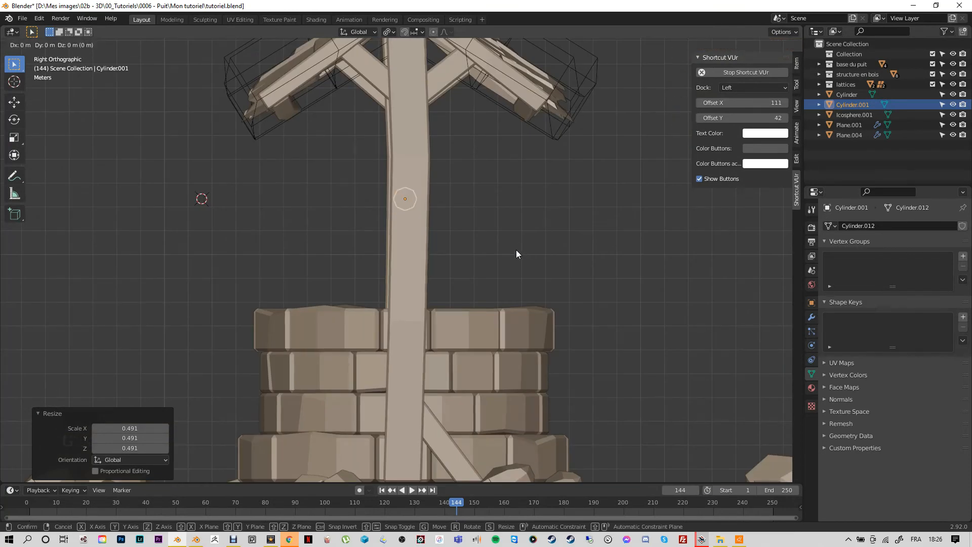
{"action": "key", "text": "y"}
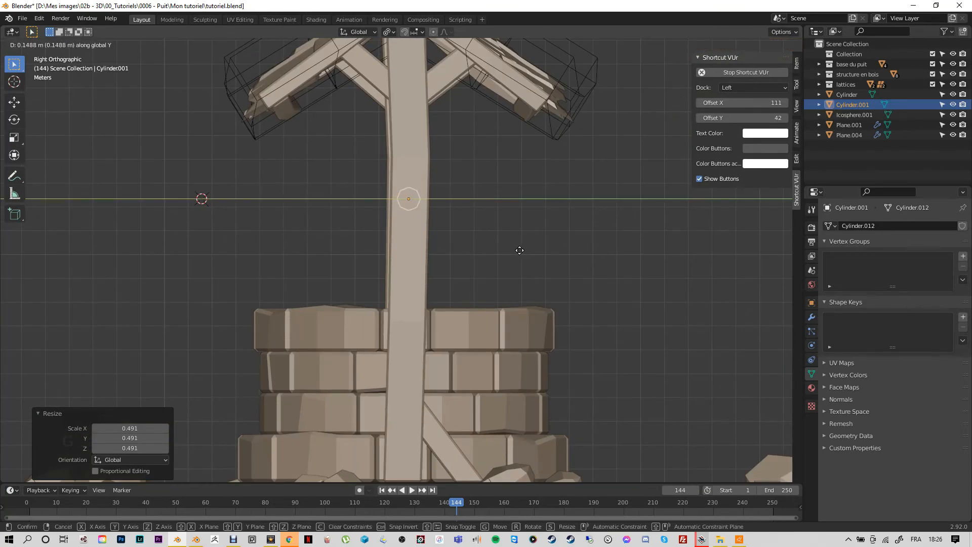
{"action": "left_click", "coordinate": [515, 273]}
Step: Stretch the cylinder along X by about 1.92 and again by about -10.67 so it spans both roof posts
{"action": "middle_click_drag", "start_coordinate": [500, 275], "coordinate": [608, 300]}
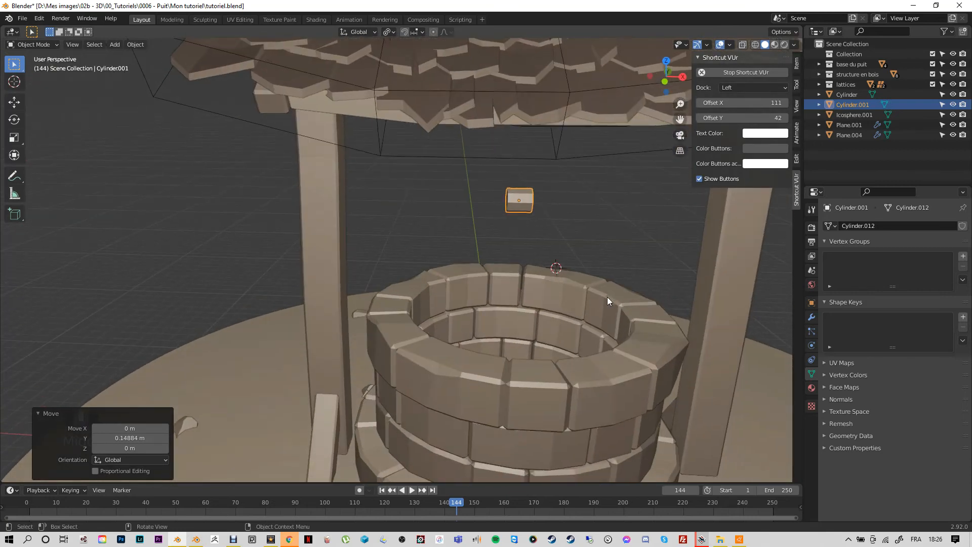
{"action": "key", "text": "s"}
{"action": "key", "text": "x"}
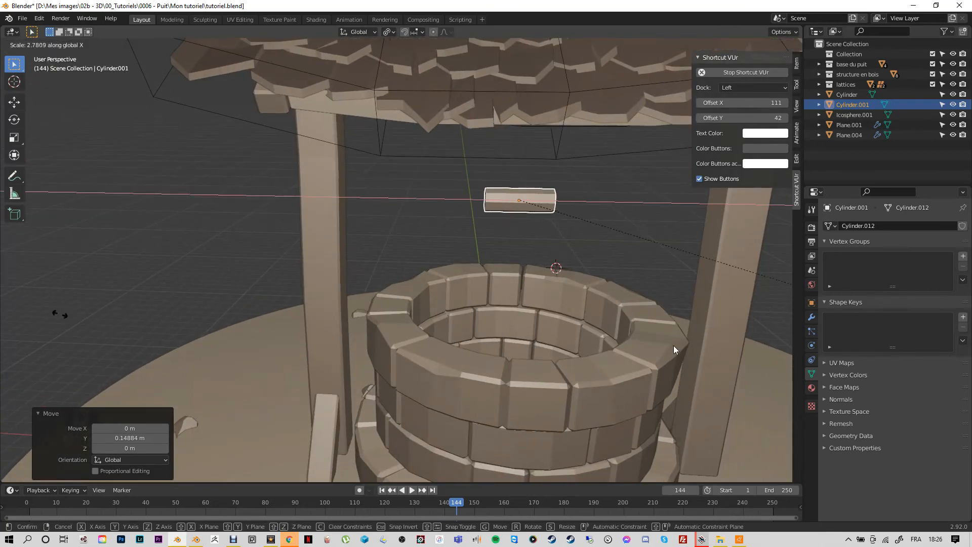
{"action": "left_click", "coordinate": [618, 350]}
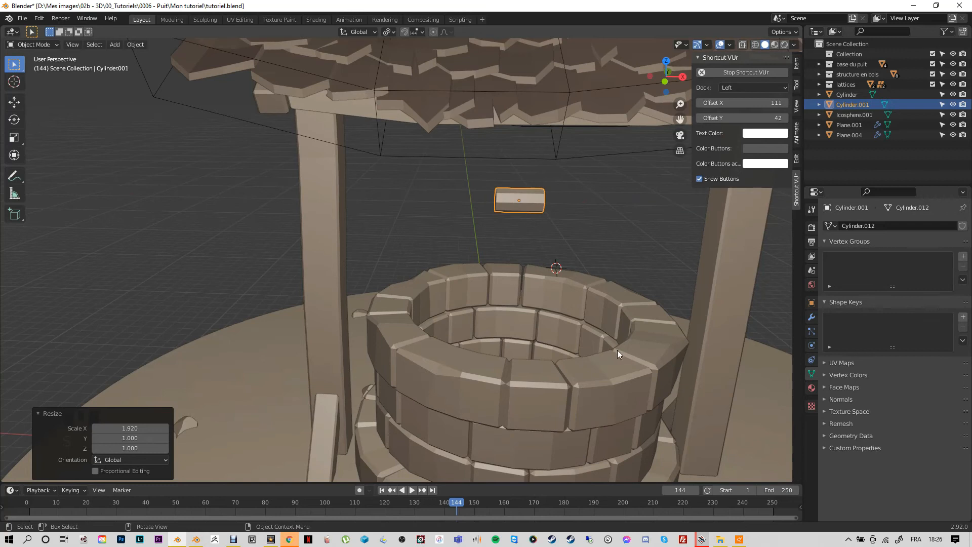
{"action": "left_click", "coordinate": [504, 205]}
{"action": "key", "text": "s"}
{"action": "key", "text": "x"}
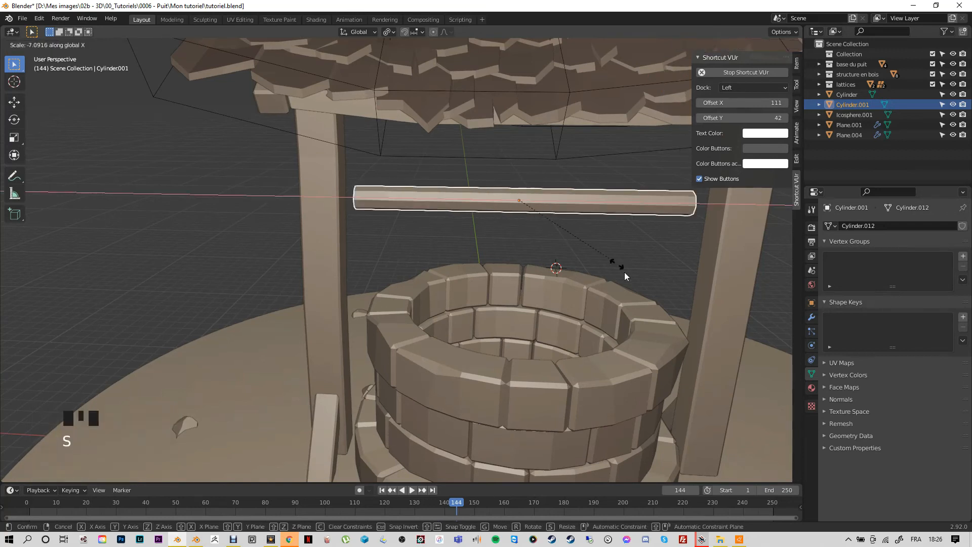
{"action": "left_click", "coordinate": [641, 312]}
Step: Check the axle in the finished reference well file, then lengthen the cylinder along X by about 1.15
{"action": "left_click", "coordinate": [196, 539]}
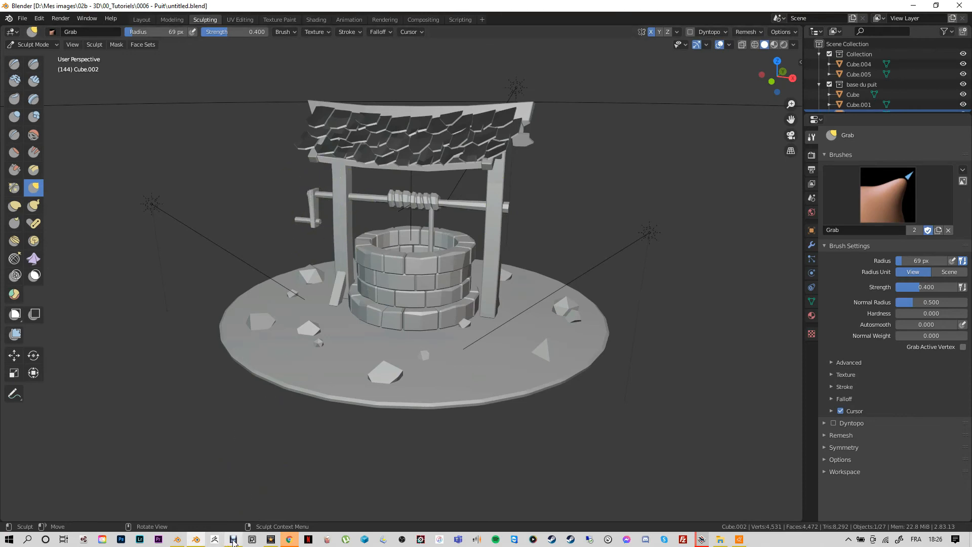
{"action": "left_click", "coordinate": [177, 539]}
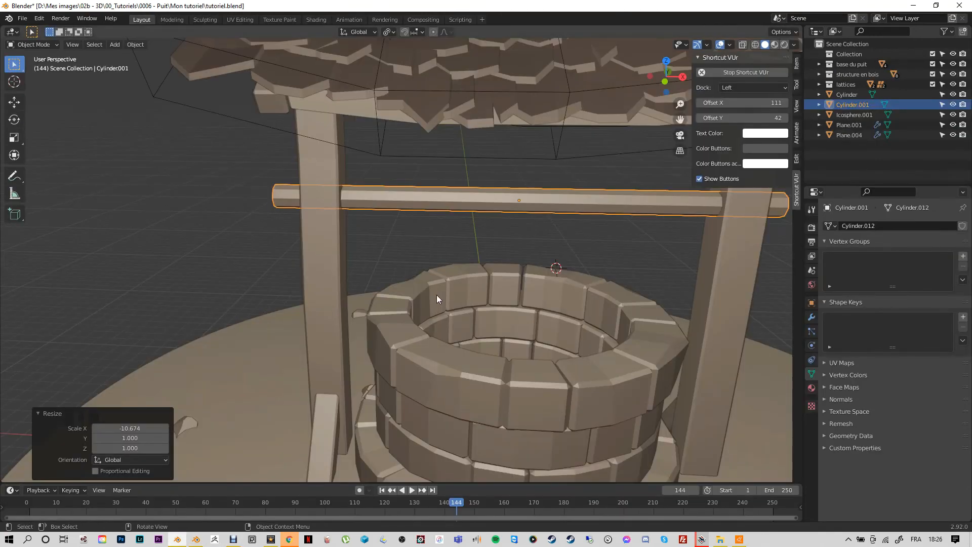
{"action": "scroll", "coordinate": [437, 295], "scroll_direction": "down", "scroll_amount": 3}
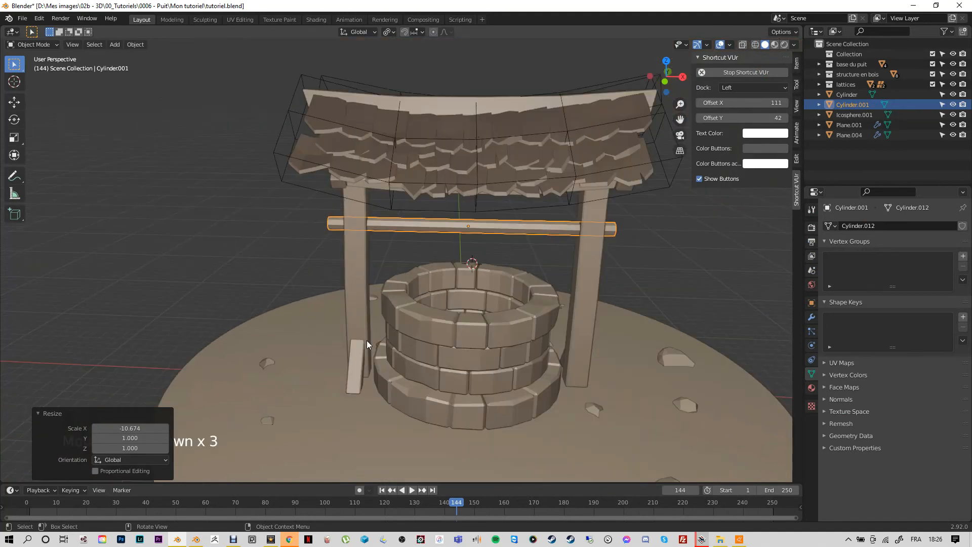
{"action": "key", "text": "s"}
{"action": "key", "text": "x"}
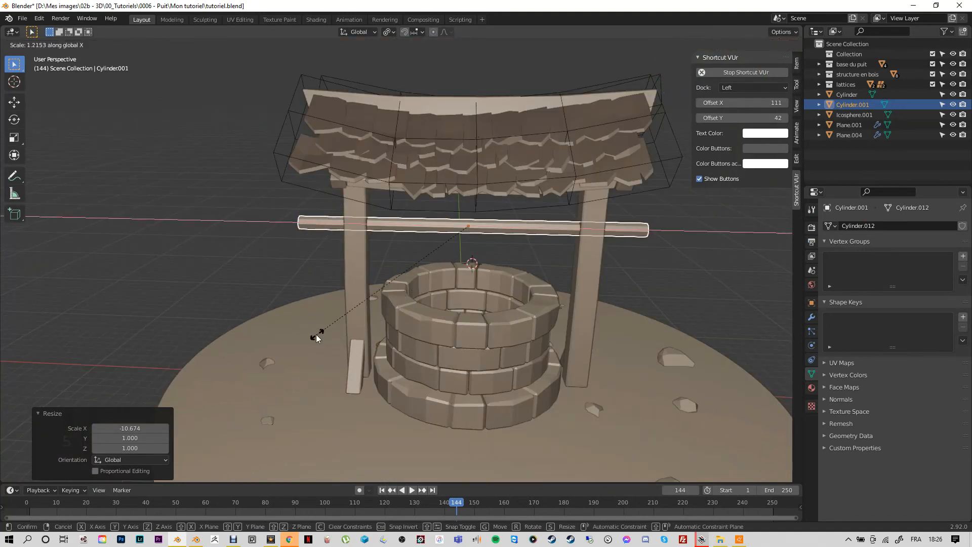
{"action": "left_click", "coordinate": [332, 334]}
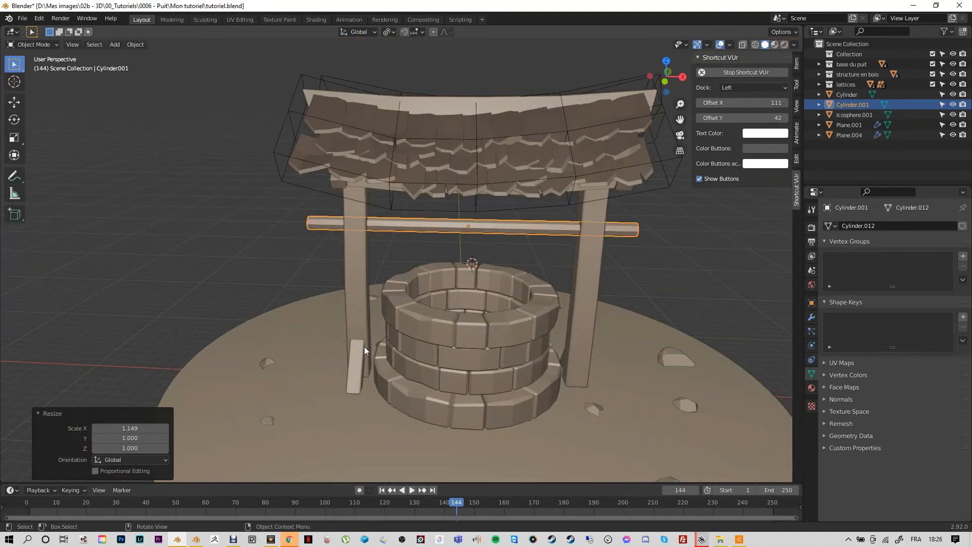
Step: Shift the axle about -1.71 m along X so it sticks out further past the post on the crank side
{"action": "key", "text": "g"}
{"action": "key", "text": "x"}
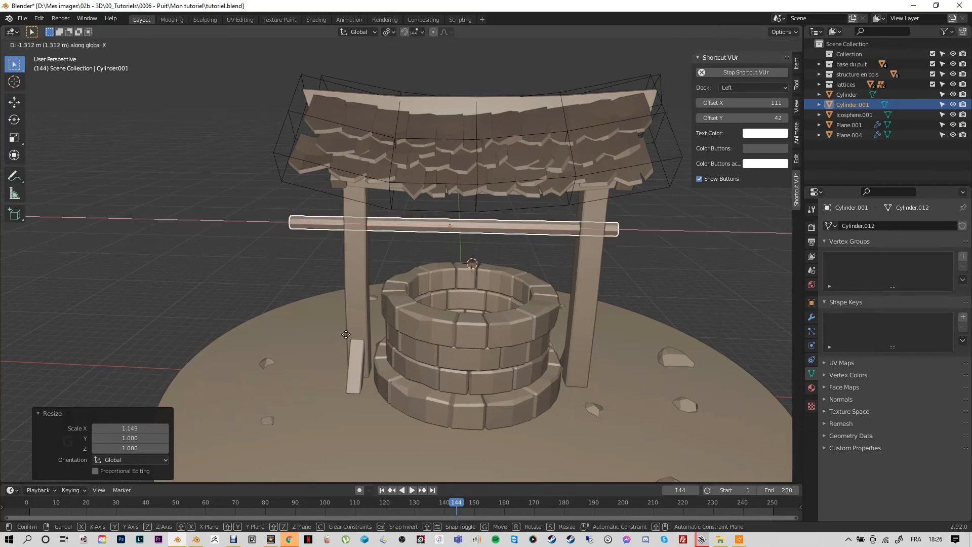
{"action": "left_click", "coordinate": [341, 334]}
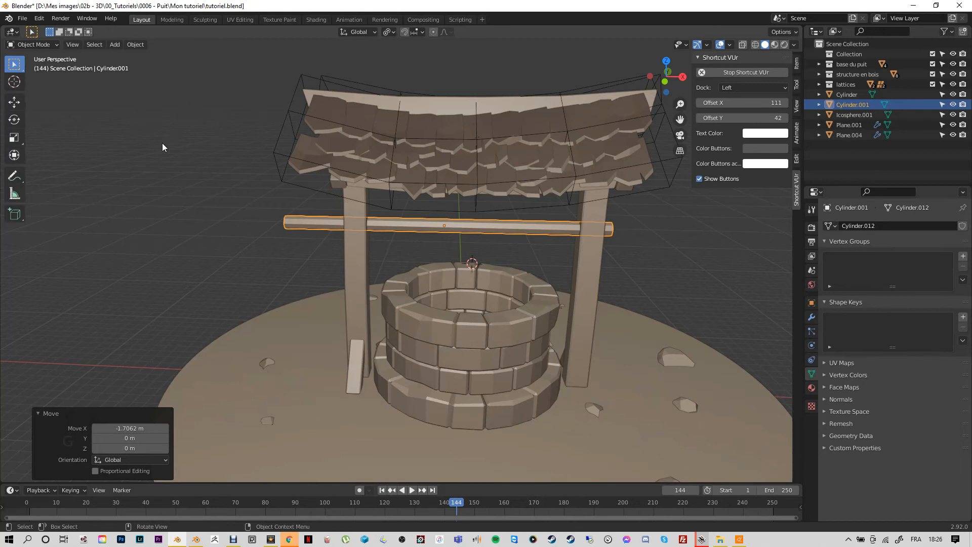
Step: In Edit Mode, add two loop cuts across the axle and slide them with a factor of about 0.21
{"action": "left_click", "coordinate": [34, 45]}
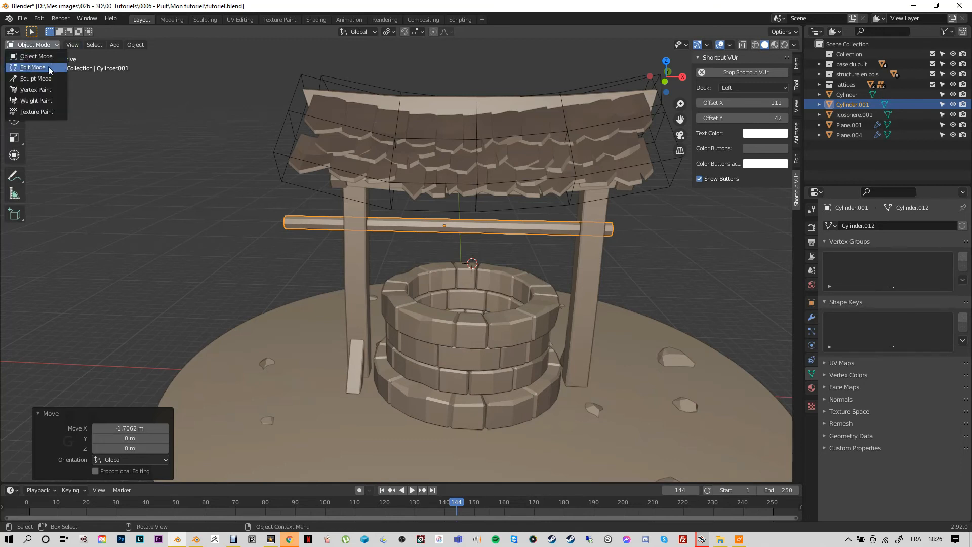
{"action": "left_click", "coordinate": [30, 65]}
{"action": "key", "text": "ctrl+r"}
{"action": "scroll", "coordinate": [439, 235], "scroll_direction": "up", "scroll_amount": 1}
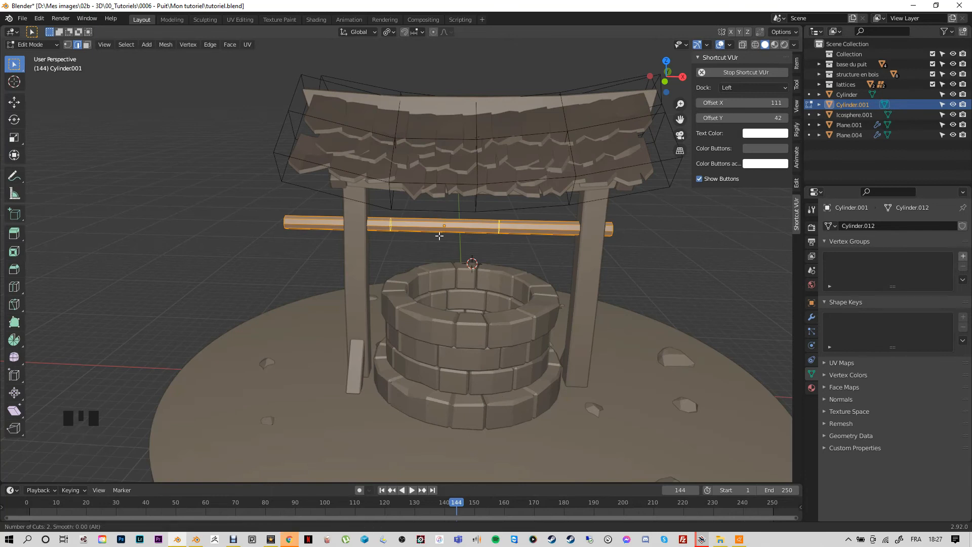
{"action": "left_click", "coordinate": [439, 236]}
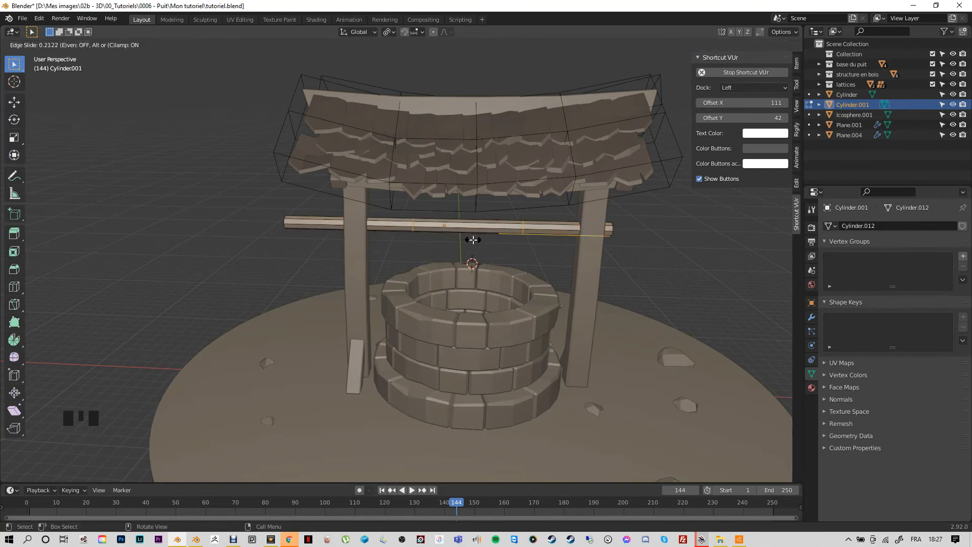
{"action": "left_click", "coordinate": [473, 240]}
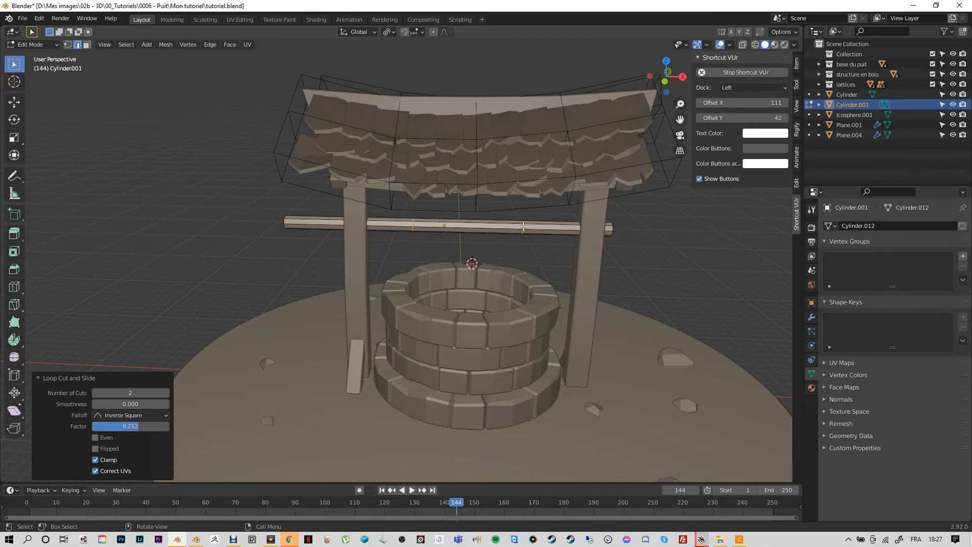
Step: Shrink the +X edge loop of the axle to about 0.74 and the -X edge loop to about 0.71
{"action": "left_click", "coordinate": [518, 241]}
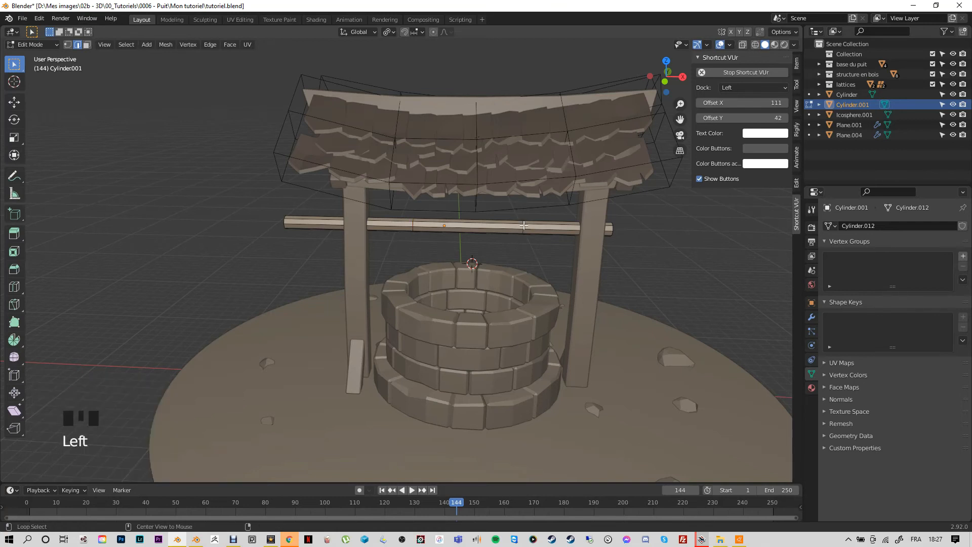
{"action": "left_click", "coordinate": [524, 226], "text": "alt"}
{"action": "key", "text": "s"}
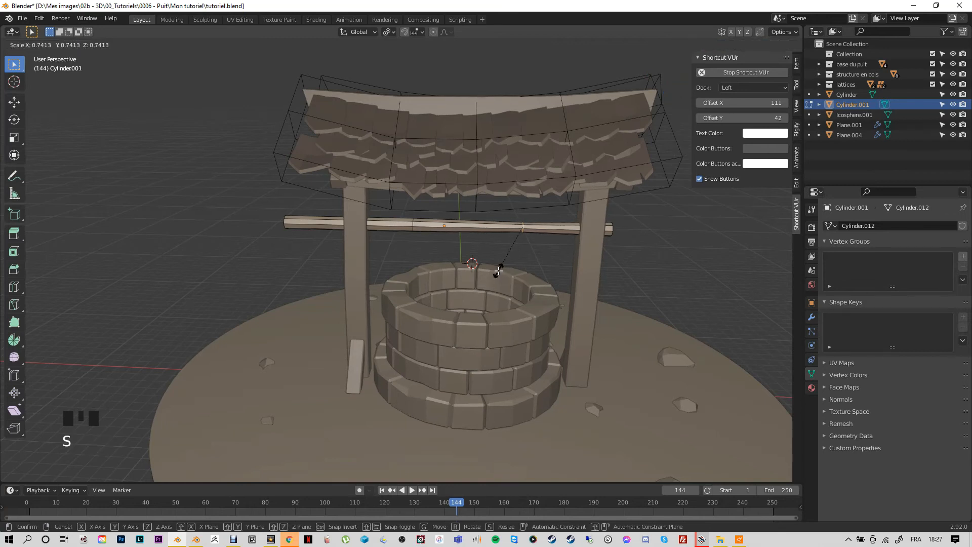
{"action": "left_click", "coordinate": [499, 271]}
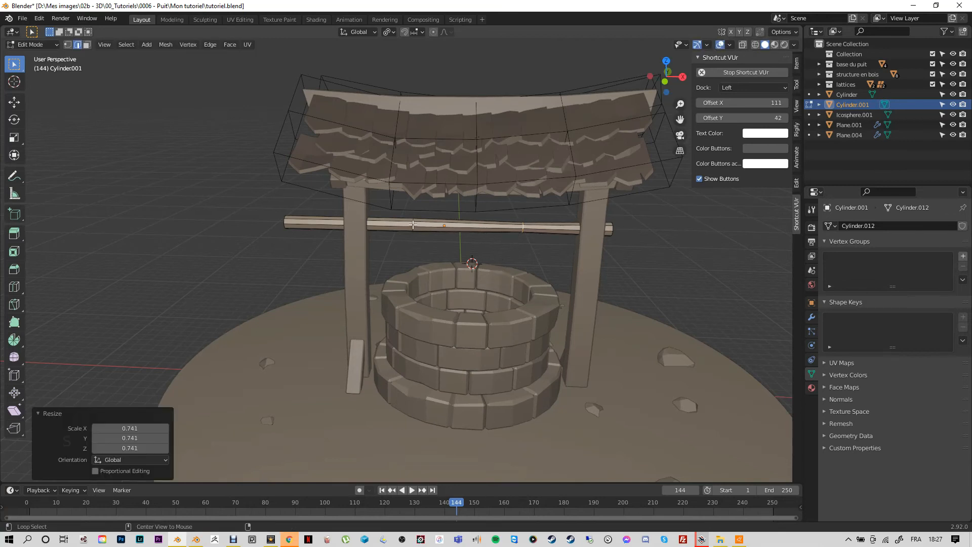
{"action": "left_click", "coordinate": [413, 224], "text": "alt"}
{"action": "key", "text": "s"}
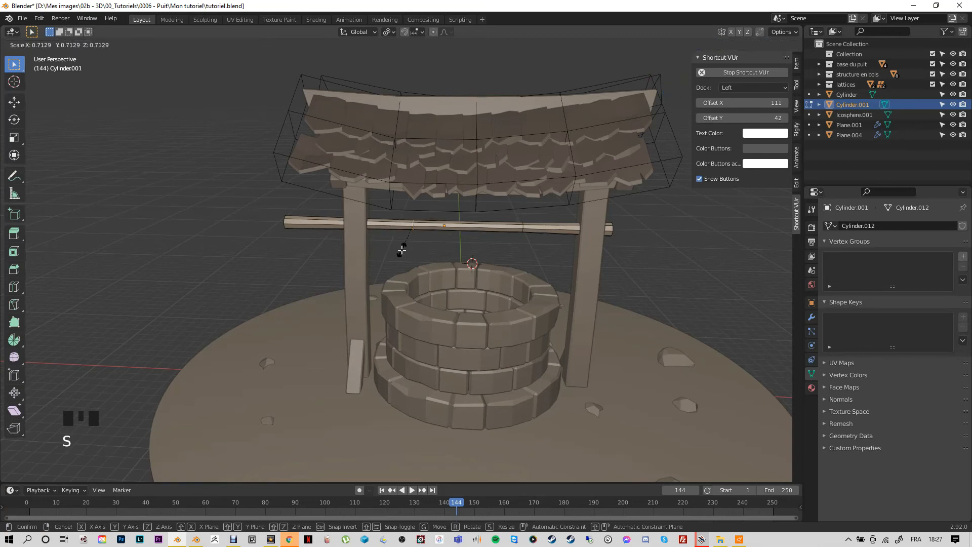
{"action": "left_click", "coordinate": [401, 250]}
Step: Scale the axle's protruding crank-side end to about 0.63 and its opposite end to about 1.02
{"action": "middle_click_drag", "start_coordinate": [401, 250], "coordinate": [291, 243]}
{"action": "left_click", "coordinate": [291, 243], "text": "alt"}
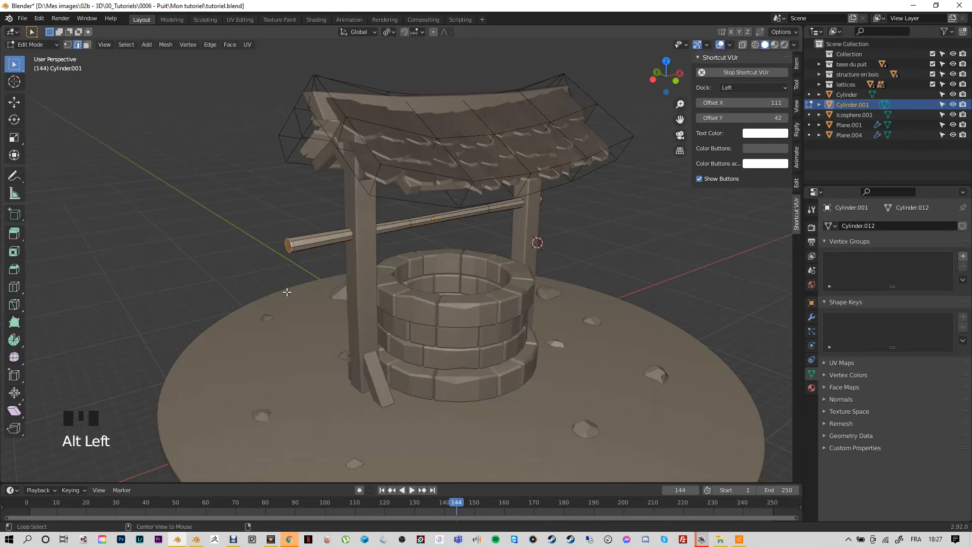
{"action": "key", "text": "s"}
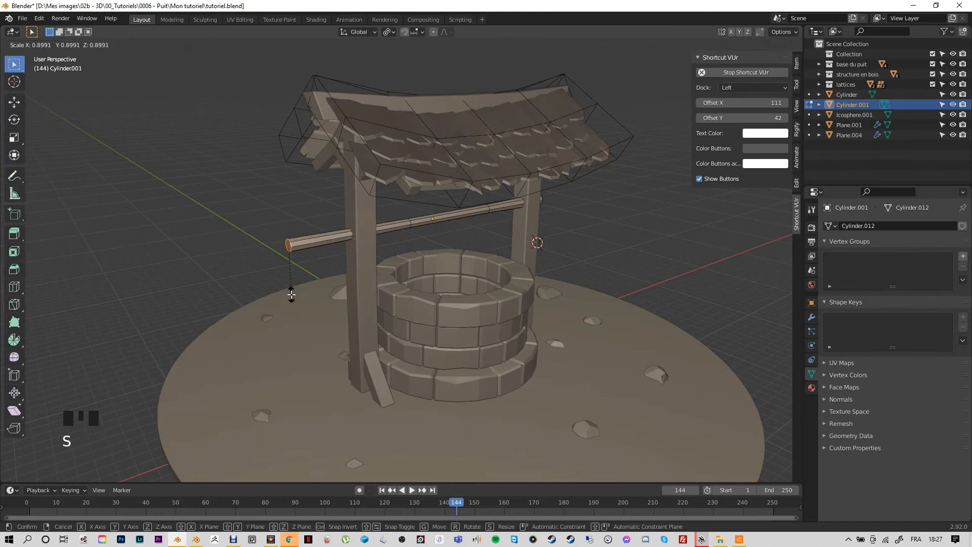
{"action": "left_click", "coordinate": [290, 280]}
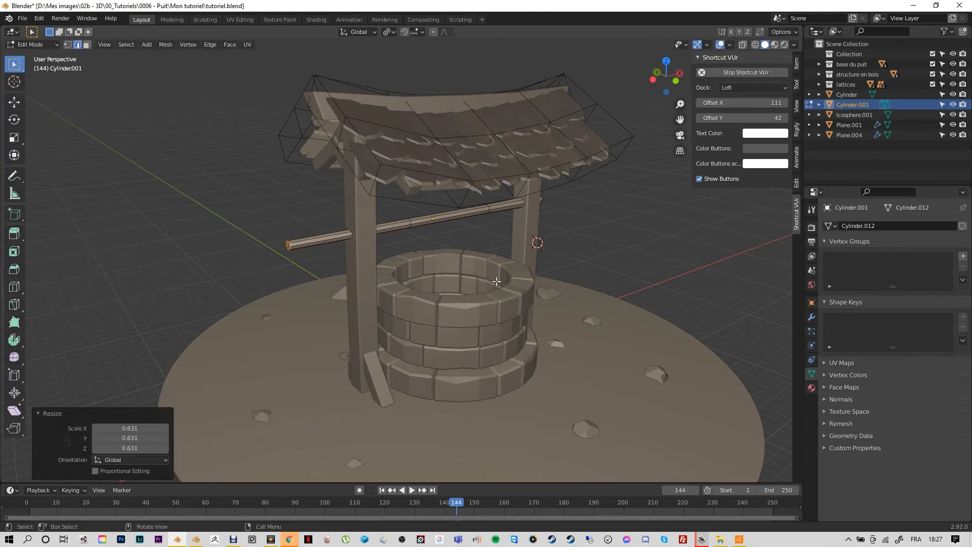
{"action": "middle_click_drag", "start_coordinate": [497, 281], "coordinate": [593, 245]}
{"action": "left_click", "coordinate": [593, 246], "text": "alt"}
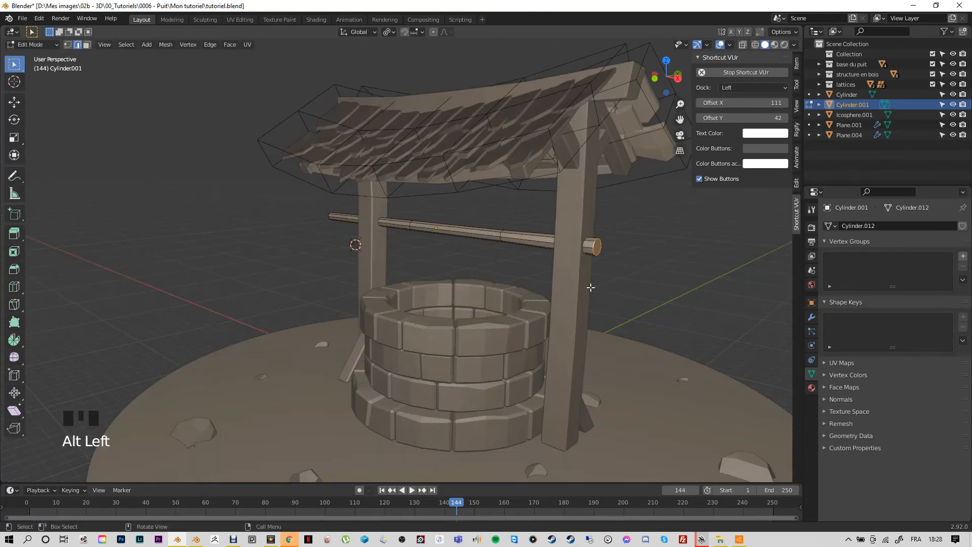
{"action": "key", "text": "s"}
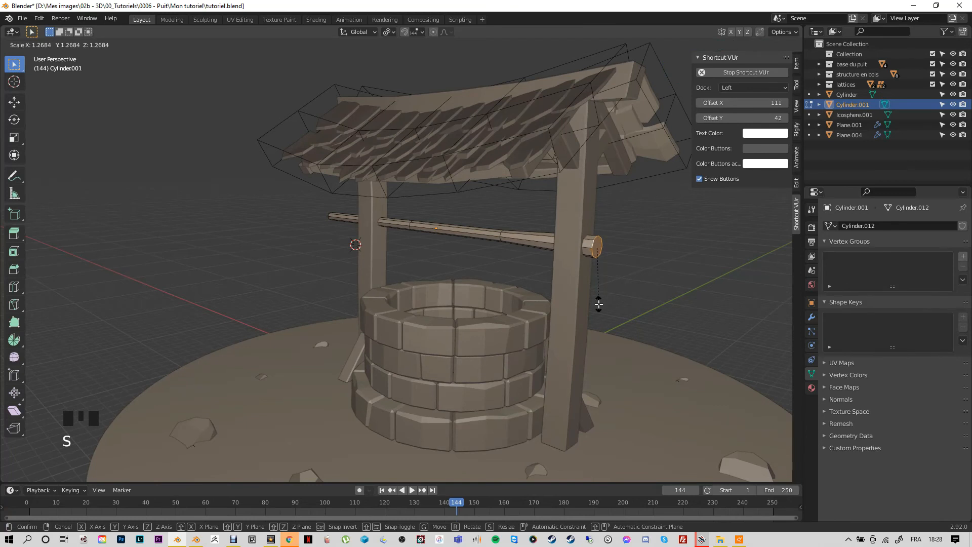
{"action": "left_click", "coordinate": [598, 293]}
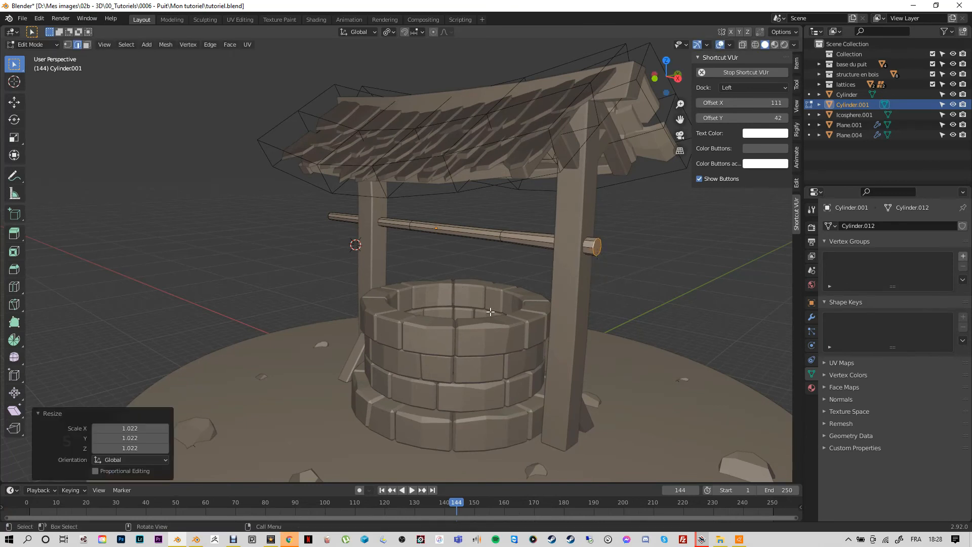
Step: Move the axle's +X edge loop about -1.40 m along X and scale it to about 0.87
{"action": "middle_click_drag", "start_coordinate": [490, 311], "coordinate": [543, 240]}
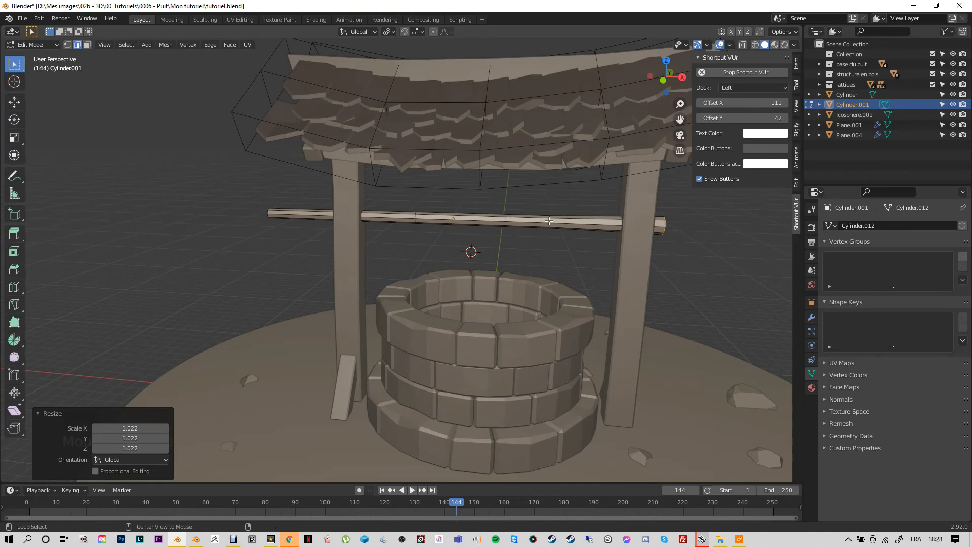
{"action": "left_click", "coordinate": [549, 221], "text": "alt"}
{"action": "key", "text": "g"}
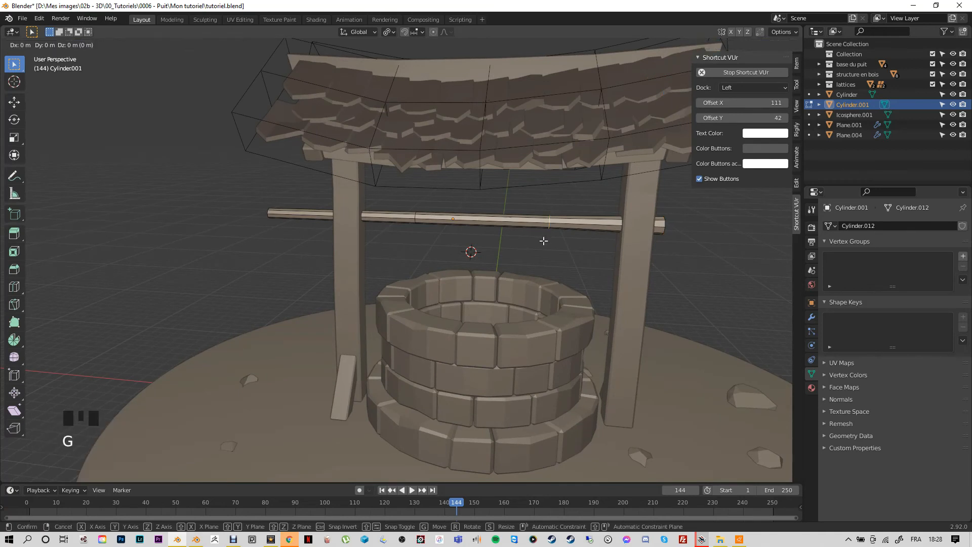
{"action": "key", "text": "x"}
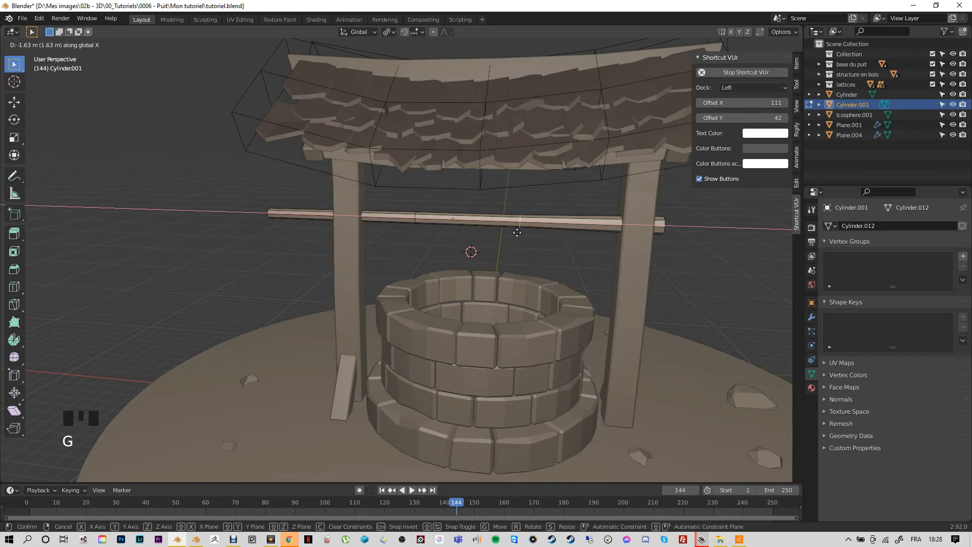
{"action": "left_click", "coordinate": [519, 231]}
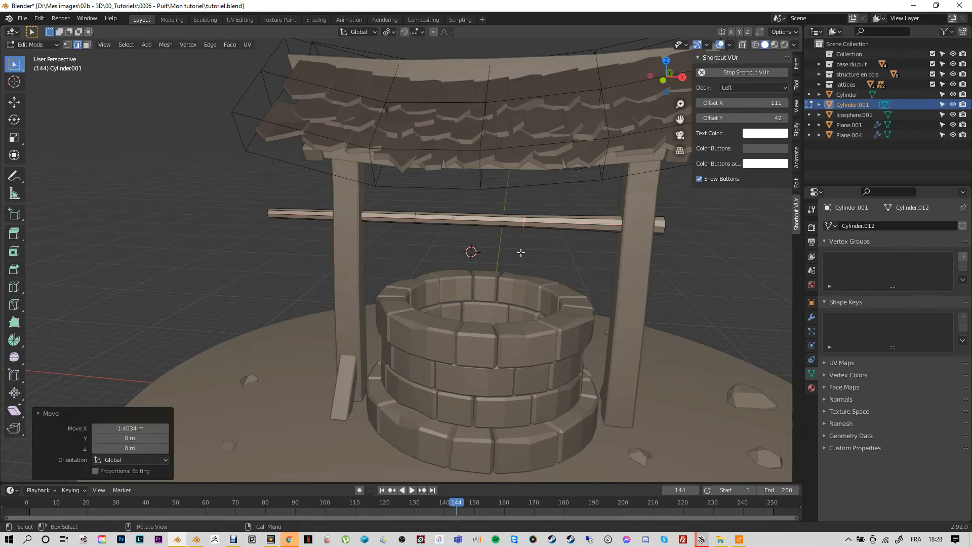
{"action": "key", "text": "s"}
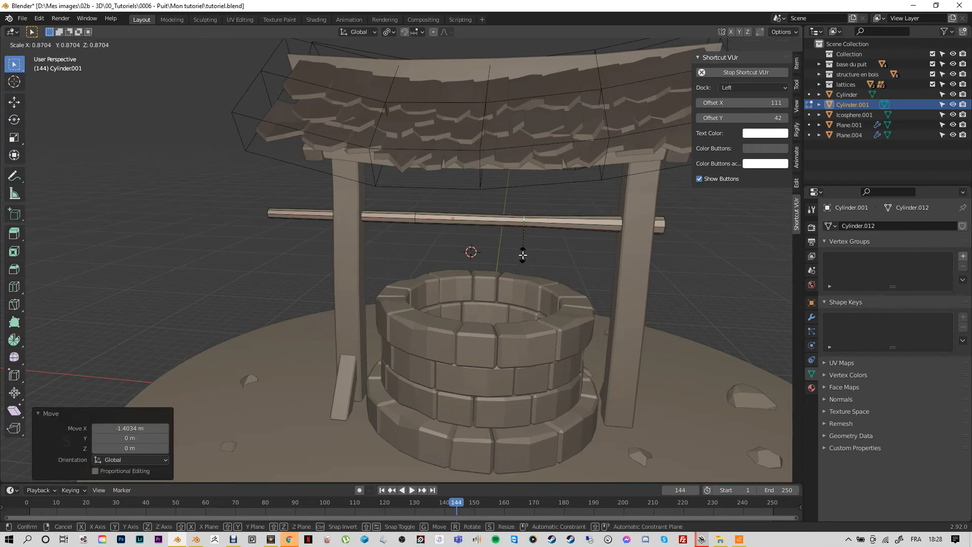
{"action": "left_click", "coordinate": [522, 255]}
Step: Rescale the axle's -X edge loop and return to Object Mode
{"action": "left_click", "coordinate": [415, 217], "text": "alt"}
{"action": "key", "text": "s"}
{"action": "left_click", "coordinate": [381, 247]}
{"action": "middle_click_drag", "start_coordinate": [381, 247], "coordinate": [348, 251]}
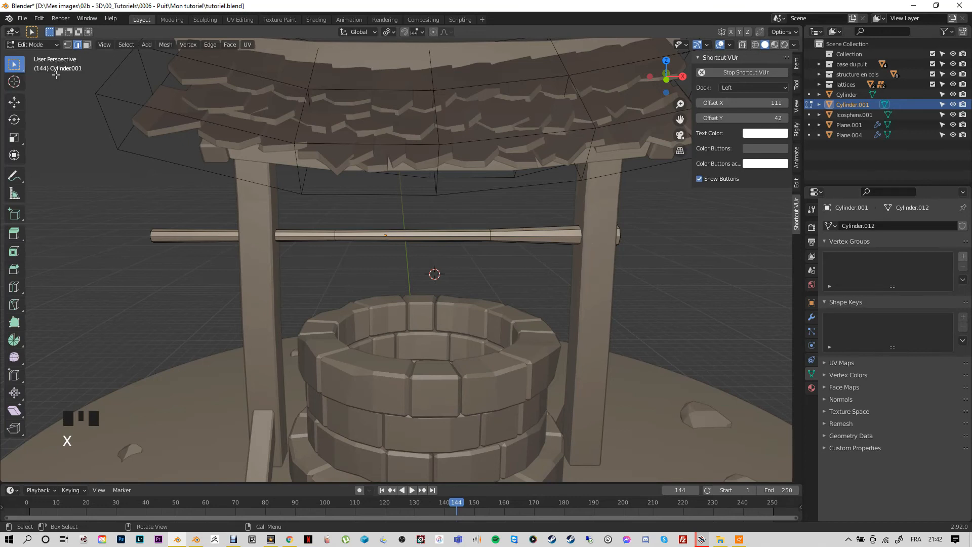
{"action": "left_click", "coordinate": [55, 44]}
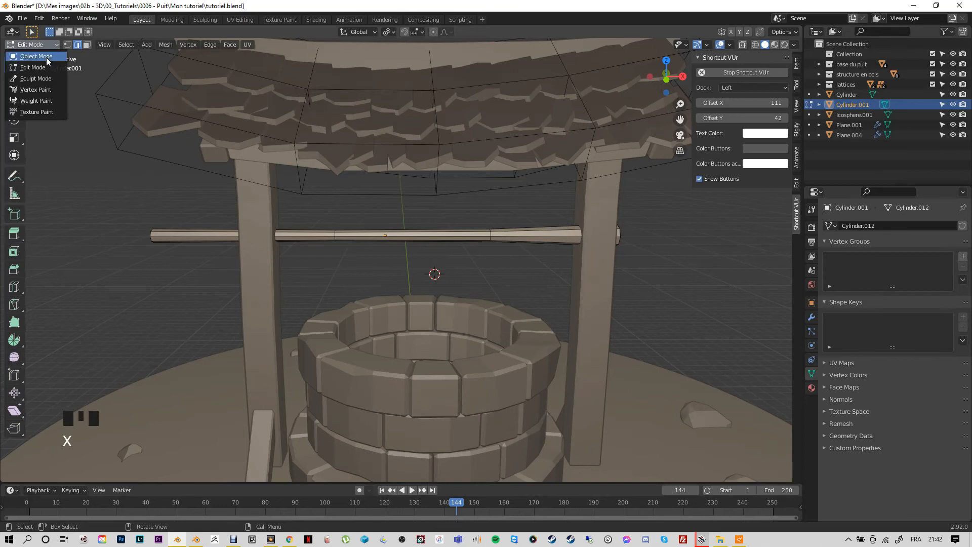
{"action": "left_click", "coordinate": [47, 56]}
Step: Add a mesh cylinder for the winch drum and rotate it 90 degrees about the global Y axis
{"action": "left_click", "coordinate": [414, 283]}
{"action": "key", "text": "shift+a"}
{"action": "mouse_move", "coordinate": [414, 284]}
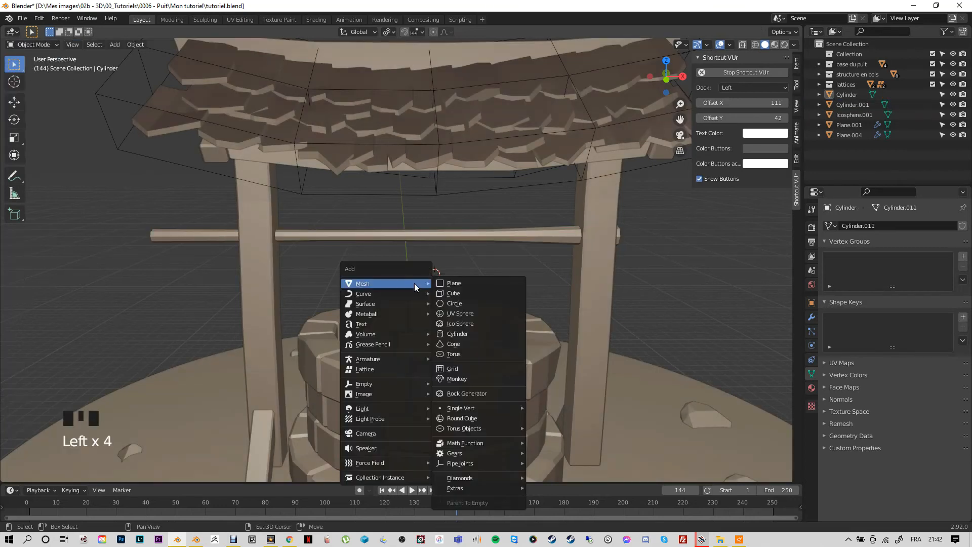
{"action": "left_click", "coordinate": [454, 335]}
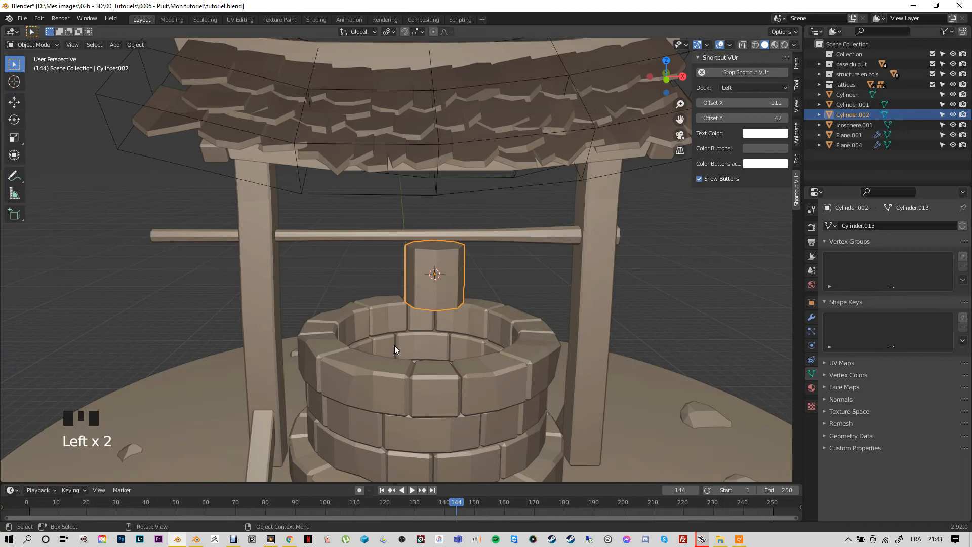
{"action": "type", "text": "ry"}
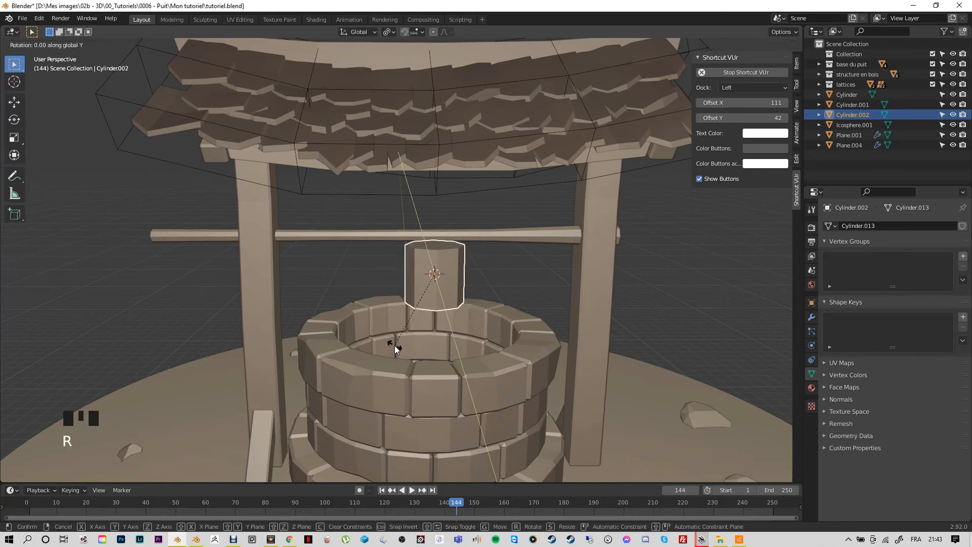
{"action": "type", "text": "90"}
{"action": "key", "text": "Return"}
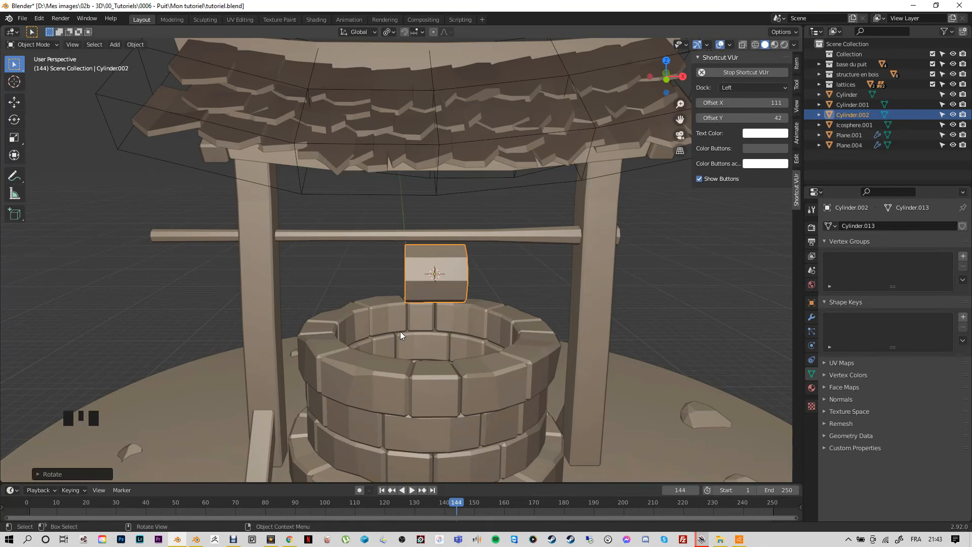
Step: Move the new cylinder along Y until it surrounds the axle and scale it to about 0.75
{"action": "key", "text": "g"}
{"action": "key", "text": "y"}
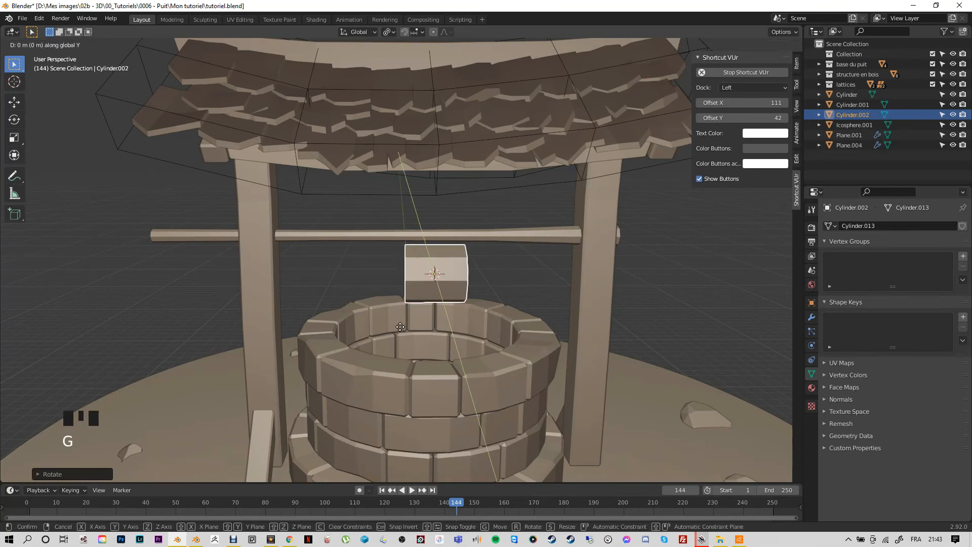
{"action": "left_click", "coordinate": [400, 304]}
{"action": "key", "text": "g"}
{"action": "key", "text": "y"}
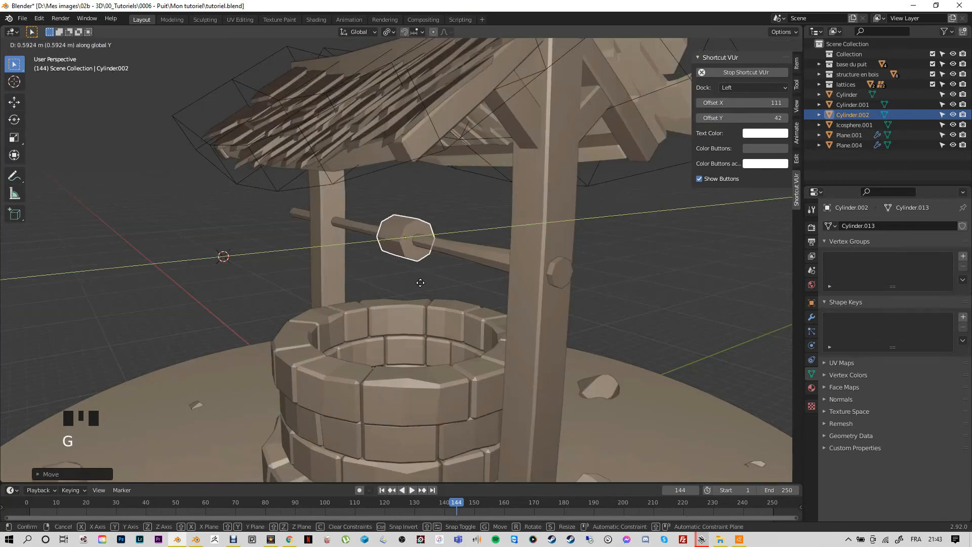
{"action": "left_click", "coordinate": [421, 282]}
{"action": "key", "text": "s"}
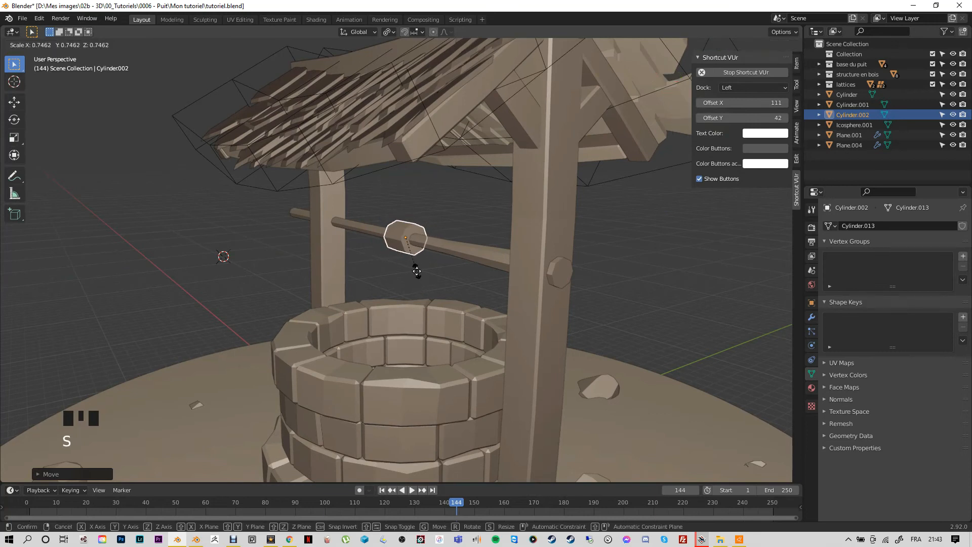
{"action": "left_click", "coordinate": [397, 273]}
Step: Stretch the cylinder along X to nearly three times its length to form the winch drum
{"action": "key", "text": "KP_1"}
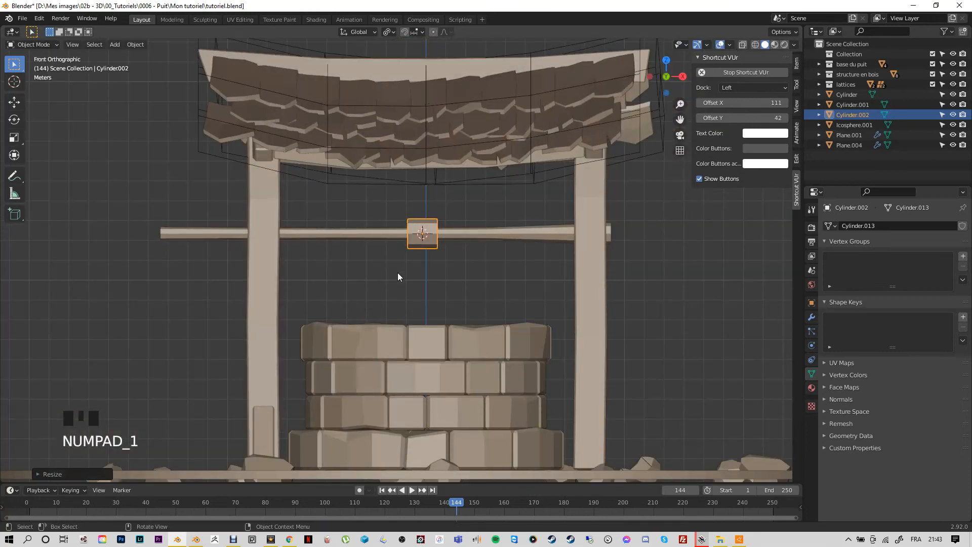
{"action": "key", "text": "s"}
{"action": "key", "text": "x"}
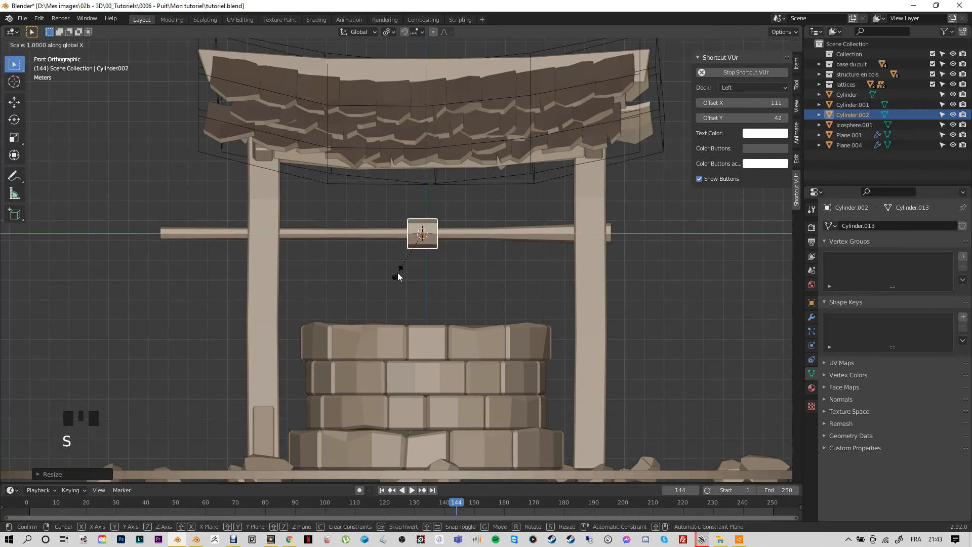
{"action": "left_click", "coordinate": [327, 327]}
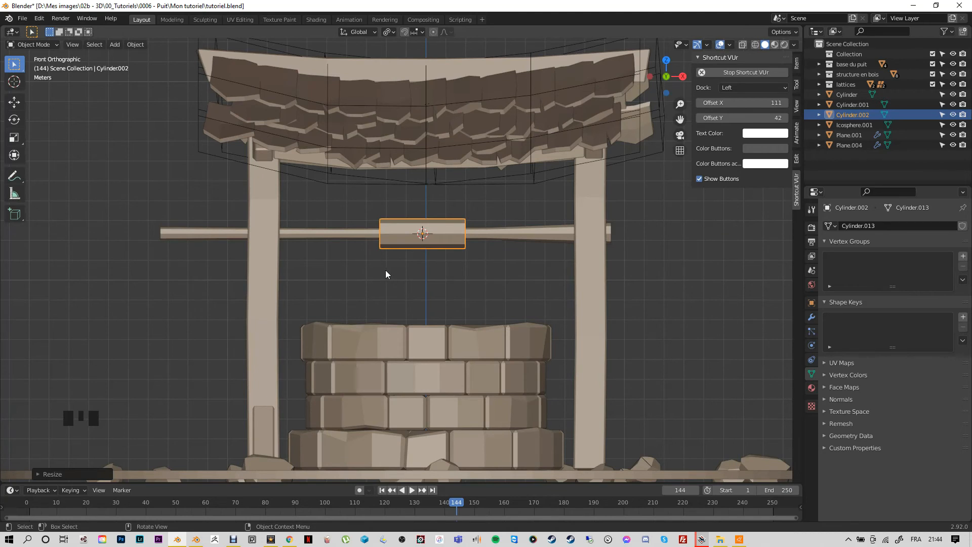
Step: In Edit Mode, add six evenly spaced loop cuts across the winch drum
{"action": "key", "text": "Tab"}
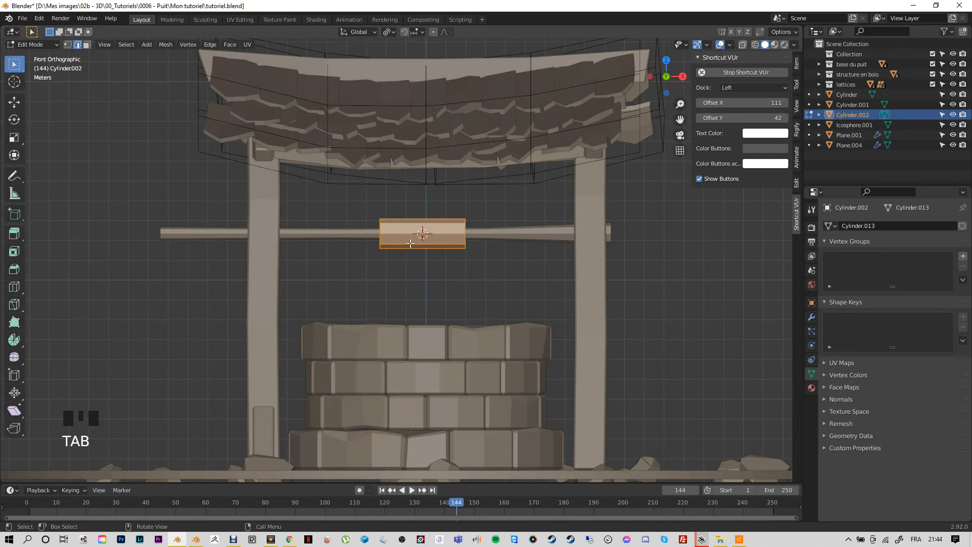
{"action": "middle_click_drag", "start_coordinate": [410, 244], "coordinate": [404, 263]}
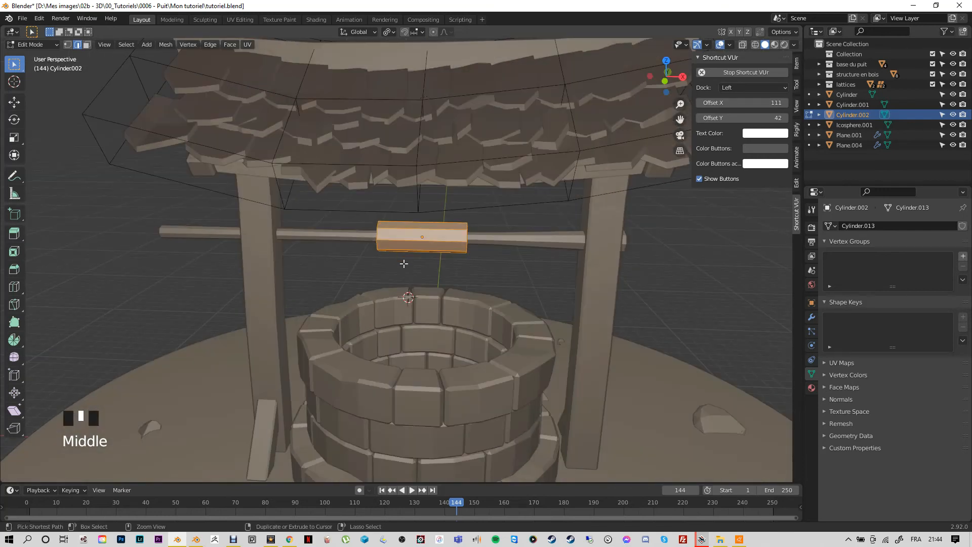
{"action": "key", "text": "ctrl+r"}
{"action": "scroll", "coordinate": [404, 263], "scroll_direction": "up", "scroll_amount": 1}
{"action": "scroll", "coordinate": [404, 264], "scroll_direction": "up", "scroll_amount": 2}
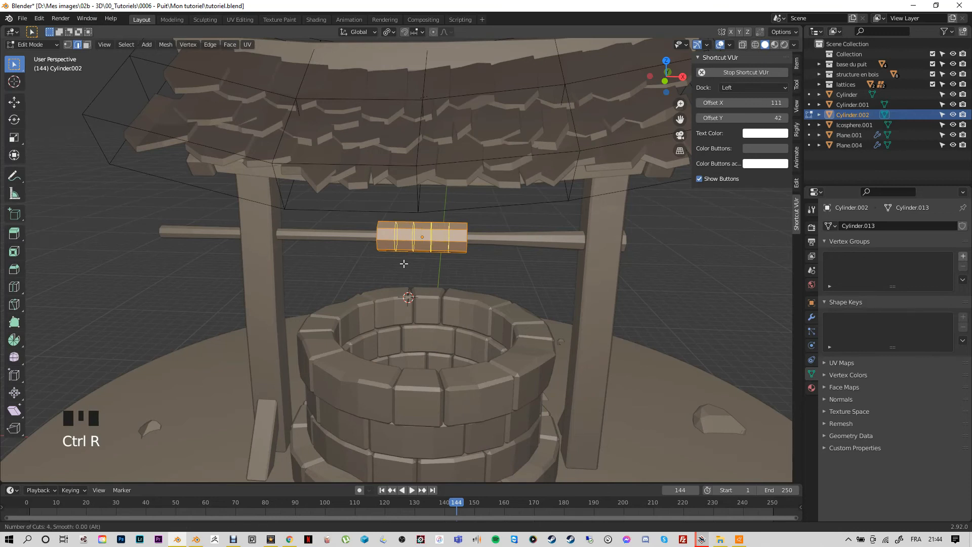
{"action": "scroll", "coordinate": [403, 264], "scroll_direction": "up", "scroll_amount": 1}
{"action": "scroll", "coordinate": [403, 264], "scroll_direction": "up", "scroll_amount": 1}
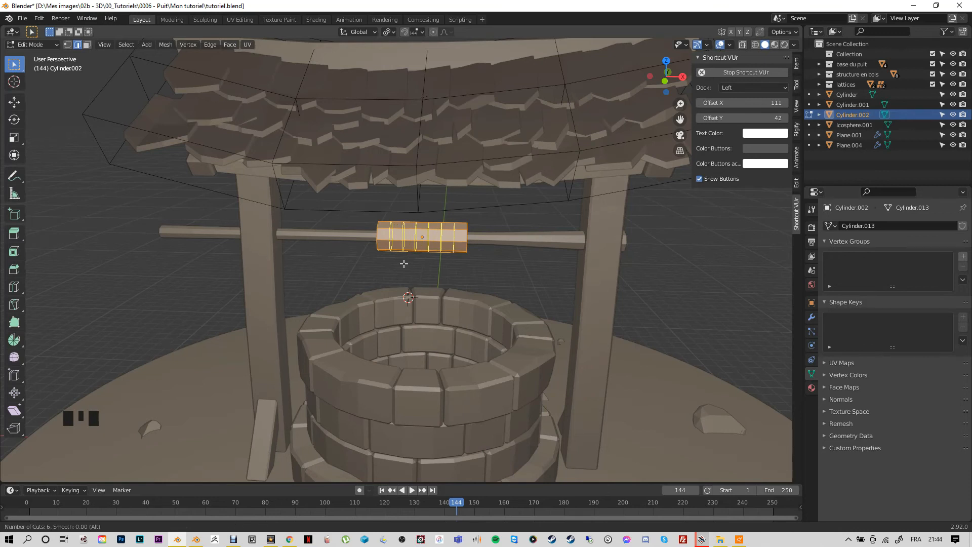
{"action": "left_click", "coordinate": [403, 263]}
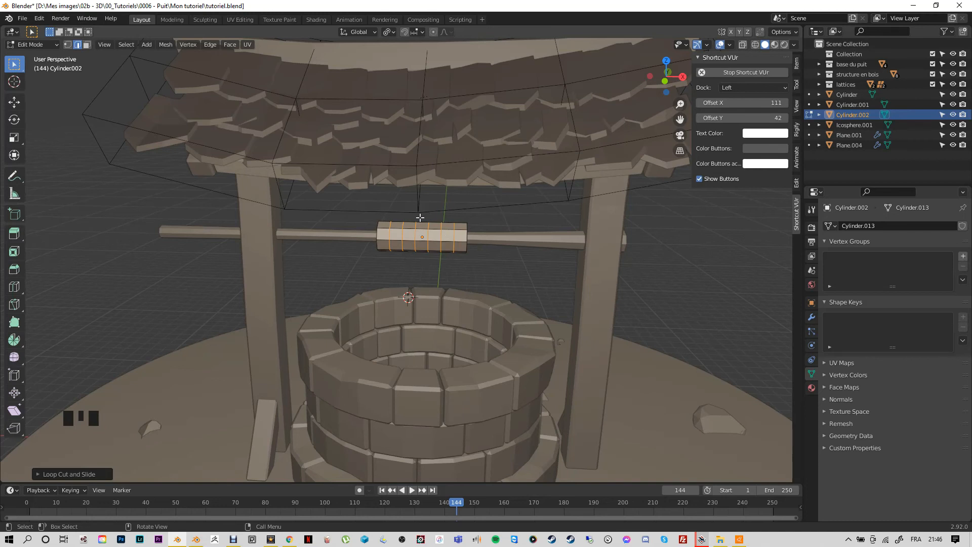
Step: Add the drum's two end edge loops to the selected cuts and bevel them all about 0.031 m wide with one segment
{"action": "middle_click_drag", "start_coordinate": [501, 293], "coordinate": [454, 286]}
{"action": "scroll", "coordinate": [454, 286], "scroll_direction": "up", "scroll_amount": 2}
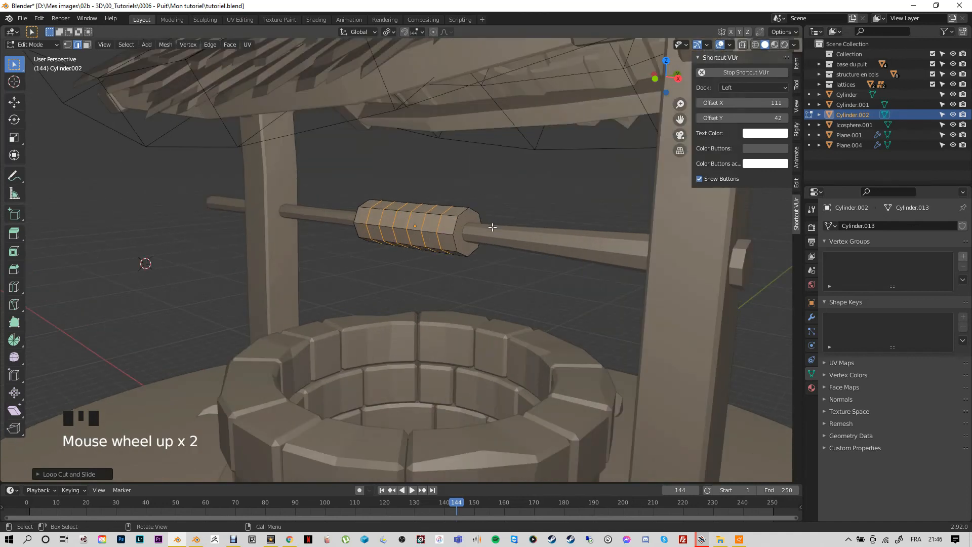
{"action": "left_click", "coordinate": [451, 235], "text": "alt+shift"}
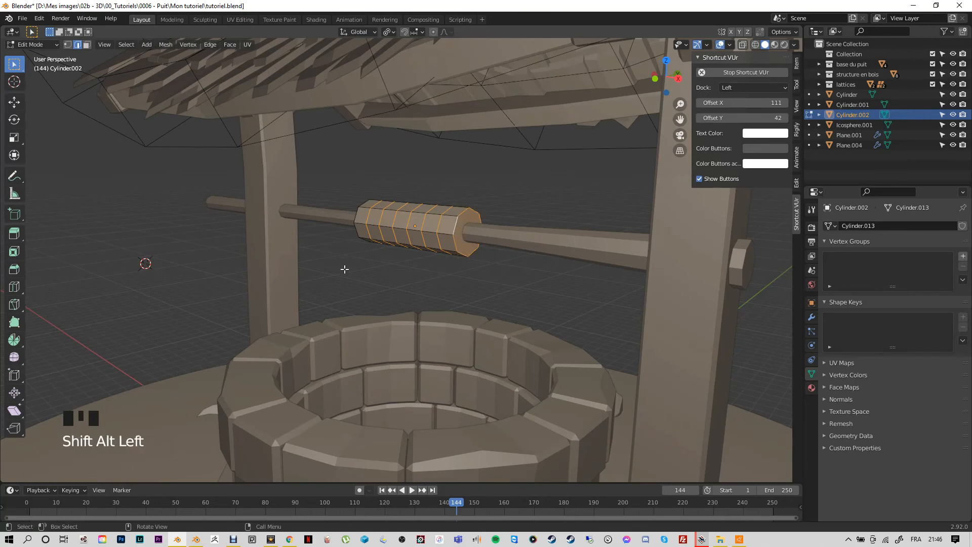
{"action": "middle_click_drag", "start_coordinate": [344, 269], "coordinate": [452, 277]}
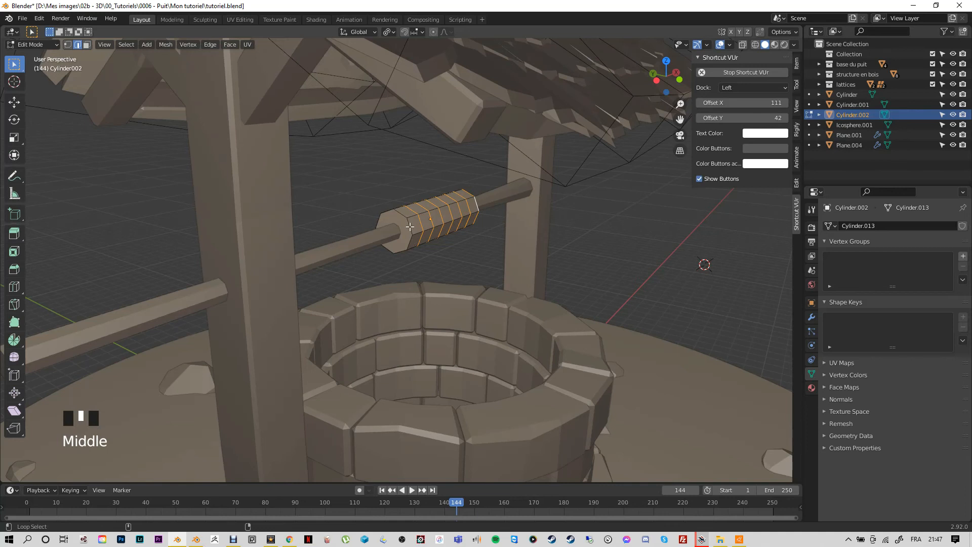
{"action": "middle_click_drag", "start_coordinate": [409, 226], "coordinate": [380, 267]}
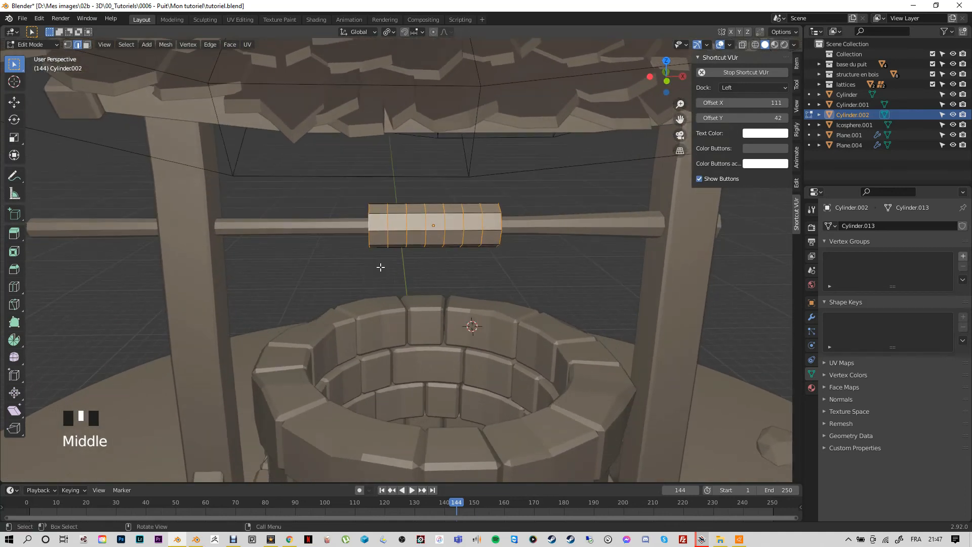
{"action": "key", "text": "ctrl+b"}
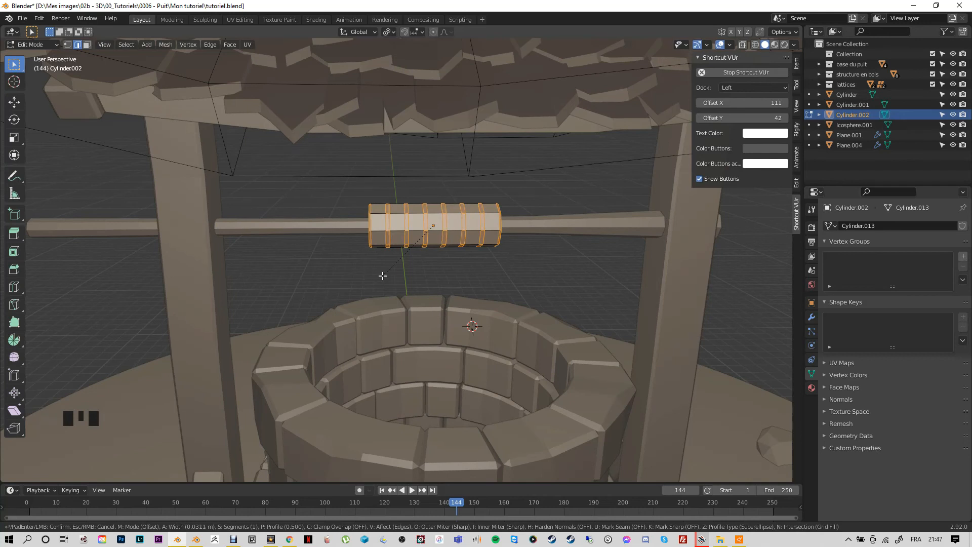
{"action": "left_click", "coordinate": [383, 277]}
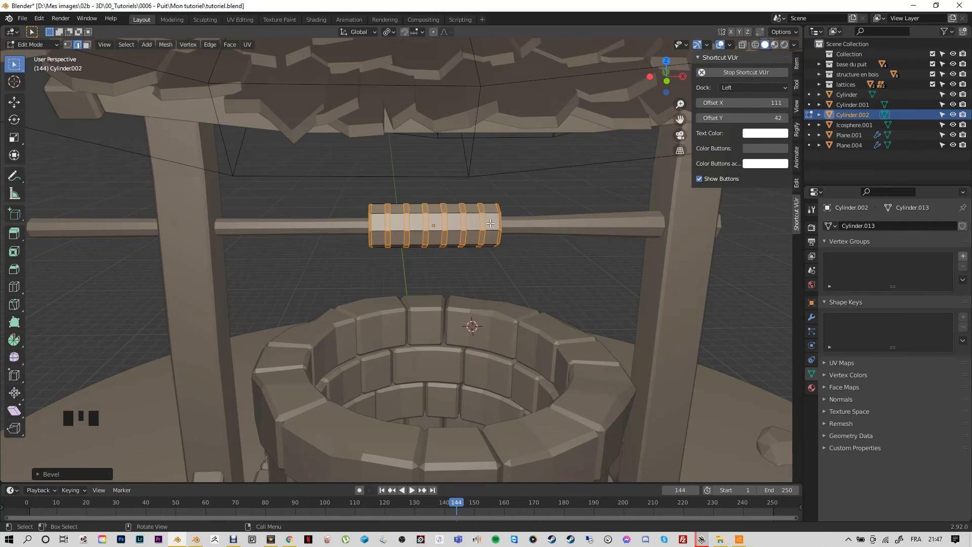
Step: Switch to face selection and select the seven wide face rings between the drum's bevelled bands
{"action": "left_click", "coordinate": [86, 45]}
{"action": "left_click", "coordinate": [491, 221]}
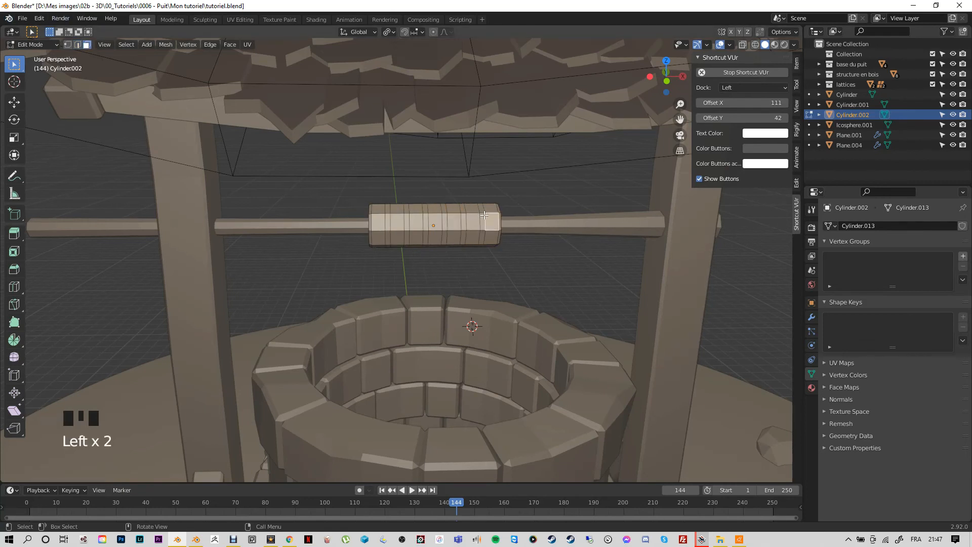
{"action": "left_click", "coordinate": [485, 244], "text": "alt"}
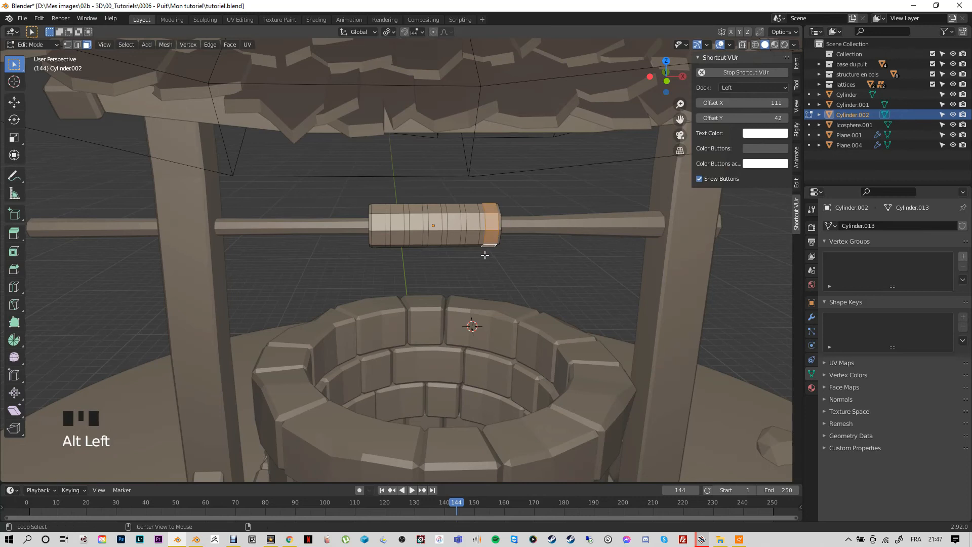
{"action": "left_click", "coordinate": [472, 230], "text": "alt+shift"}
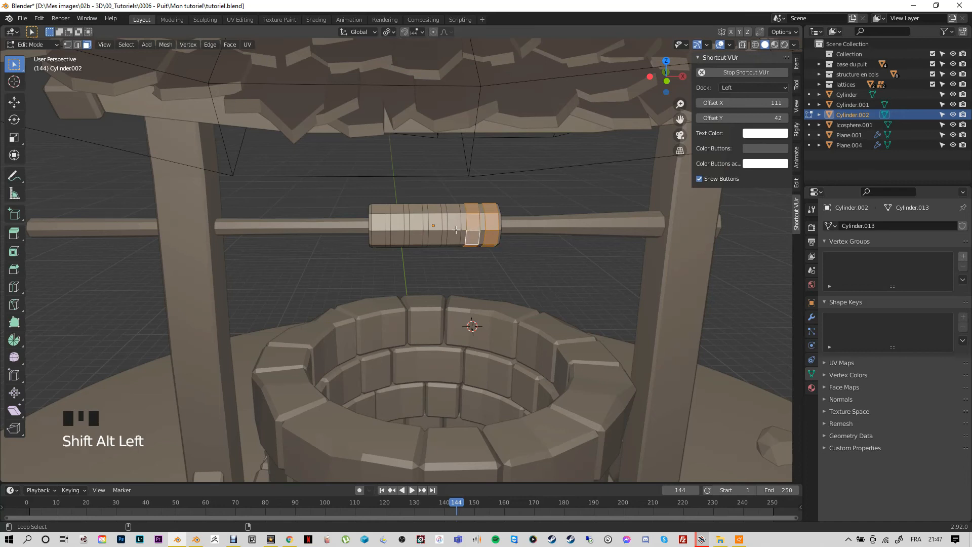
{"action": "left_click", "coordinate": [449, 230], "text": "alt+shift"}
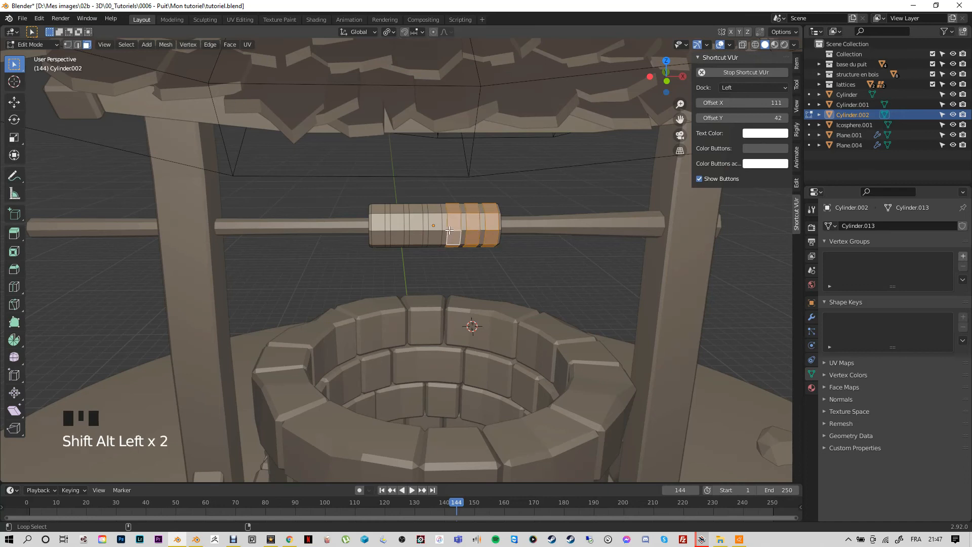
{"action": "left_click", "coordinate": [423, 229], "text": "alt+shift"}
{"action": "left_click", "coordinate": [416, 229], "text": "alt+shift"}
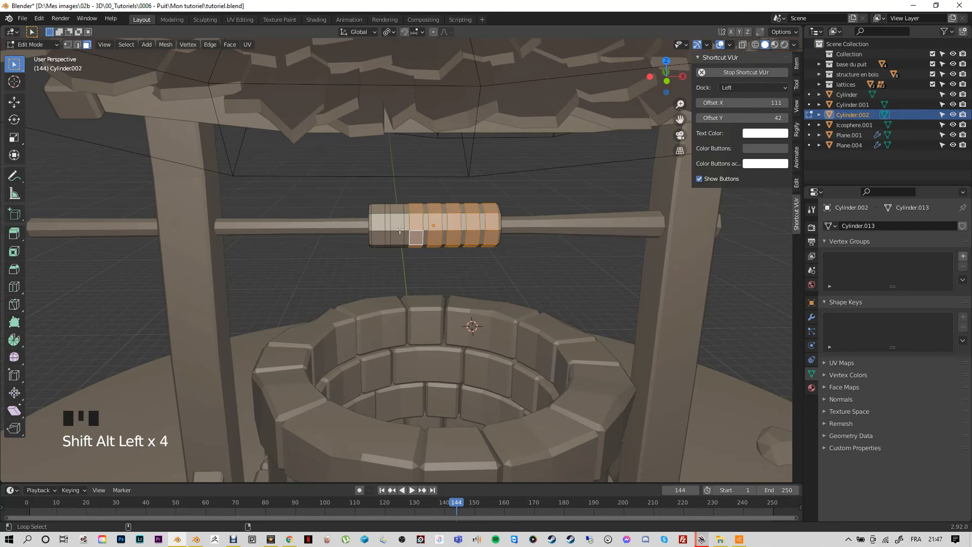
{"action": "left_click", "coordinate": [397, 230], "text": "alt+shift"}
{"action": "left_click", "coordinate": [379, 231], "text": "alt+shift"}
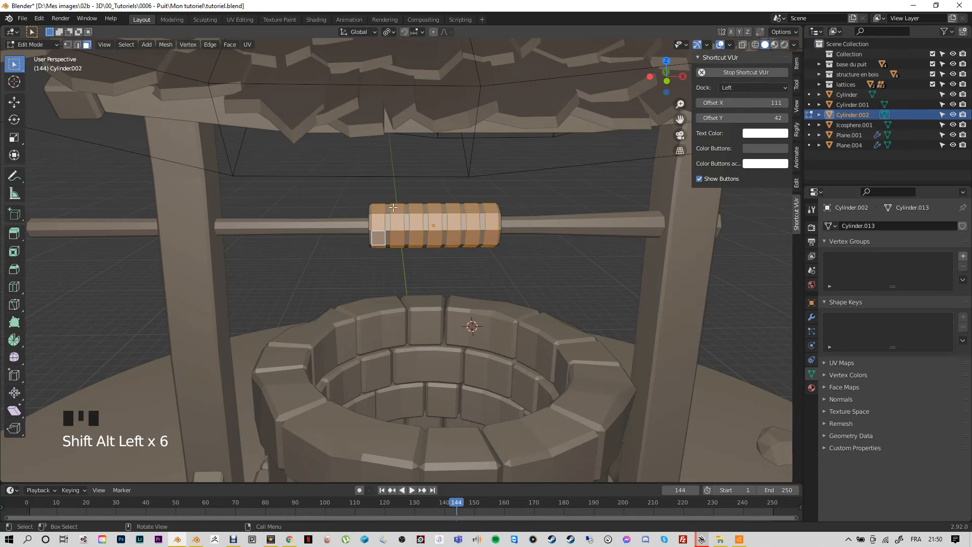
Step: With the pivot point set to Individual Origins, extrude the drum's seven selected face rings and scale them slightly outward on Y and Z only
{"action": "left_click", "coordinate": [394, 31]}
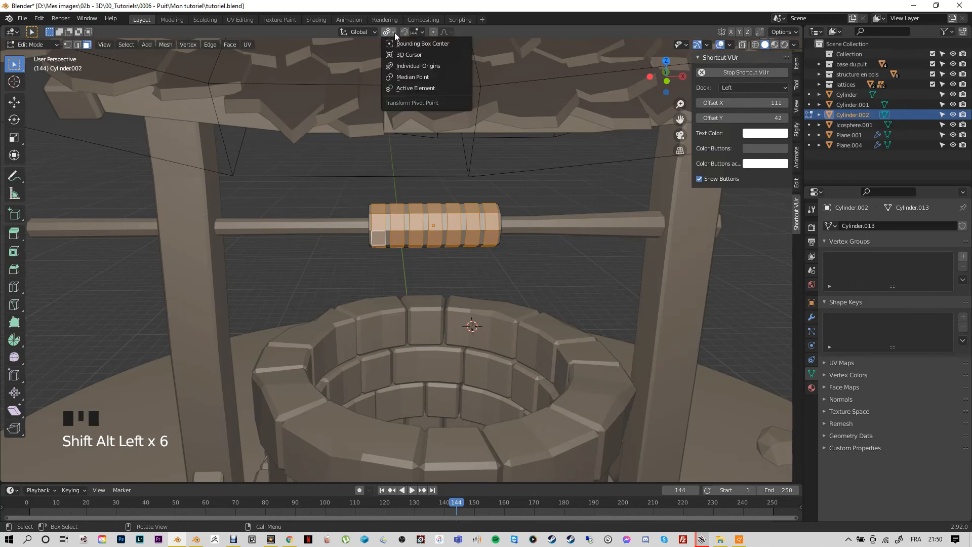
{"action": "left_click", "coordinate": [402, 65]}
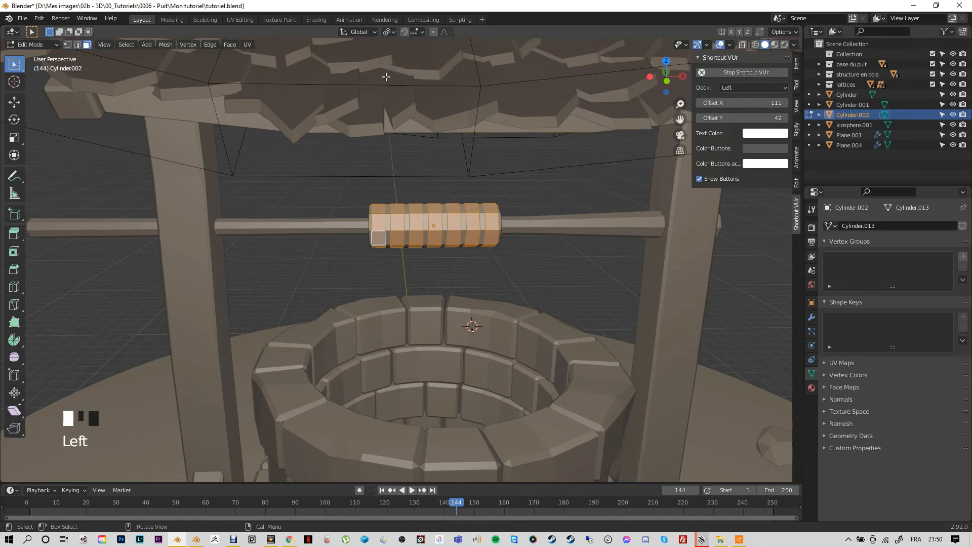
{"action": "left_click", "coordinate": [392, 31]}
{"action": "left_click", "coordinate": [389, 31]}
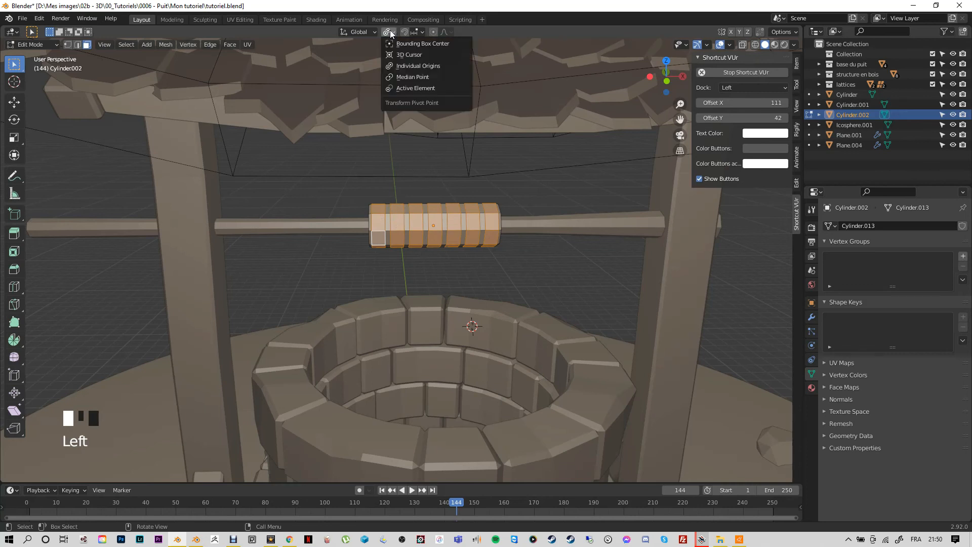
{"action": "left_click", "coordinate": [400, 65]}
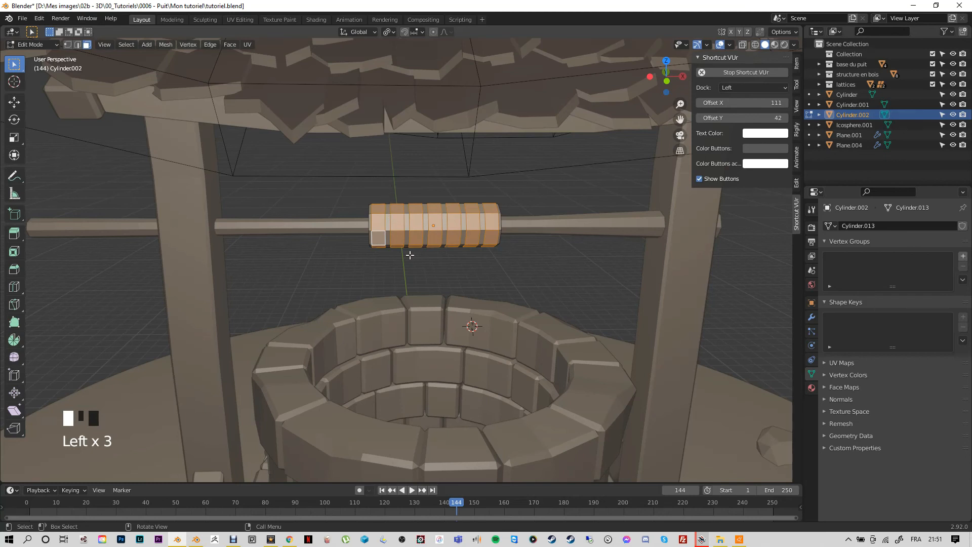
{"action": "key", "text": "e"}
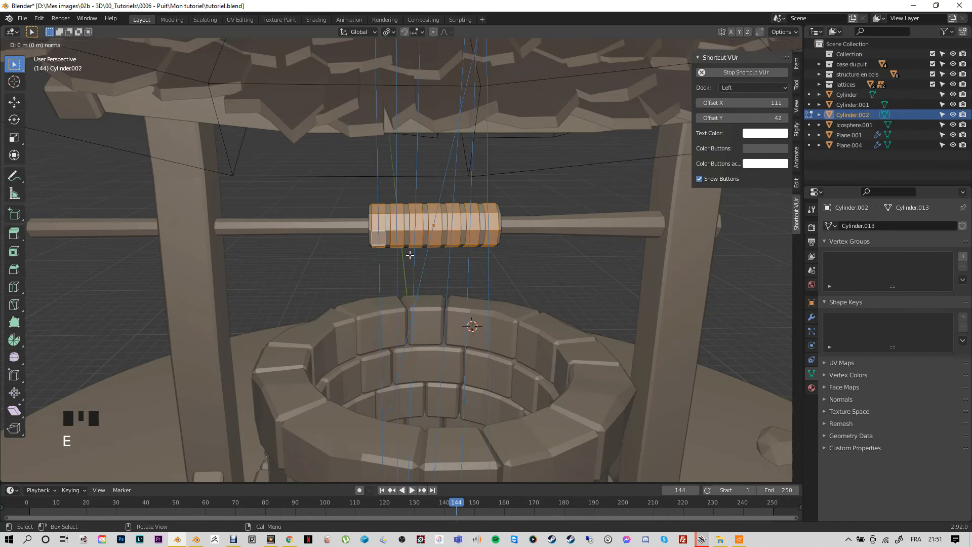
{"action": "key", "text": "s"}
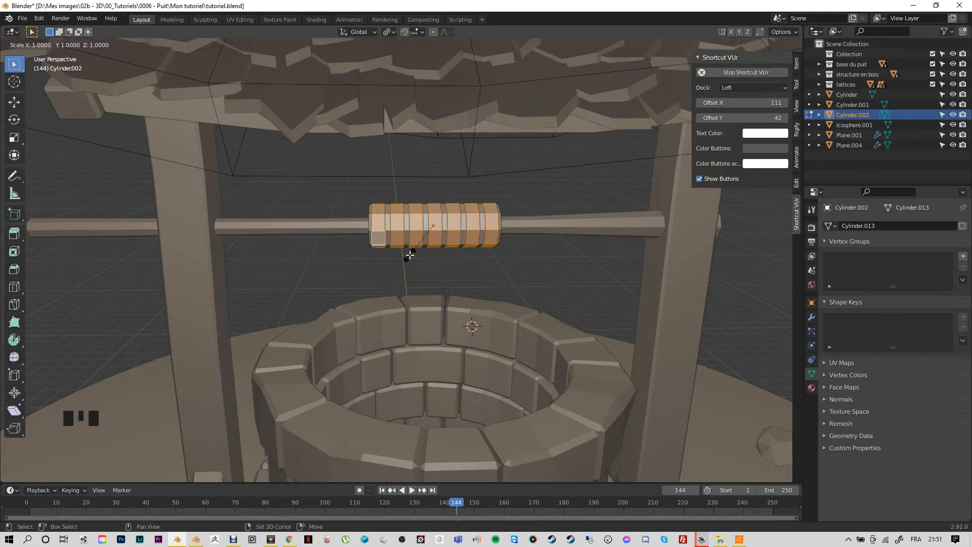
{"action": "key", "text": "shift+x"}
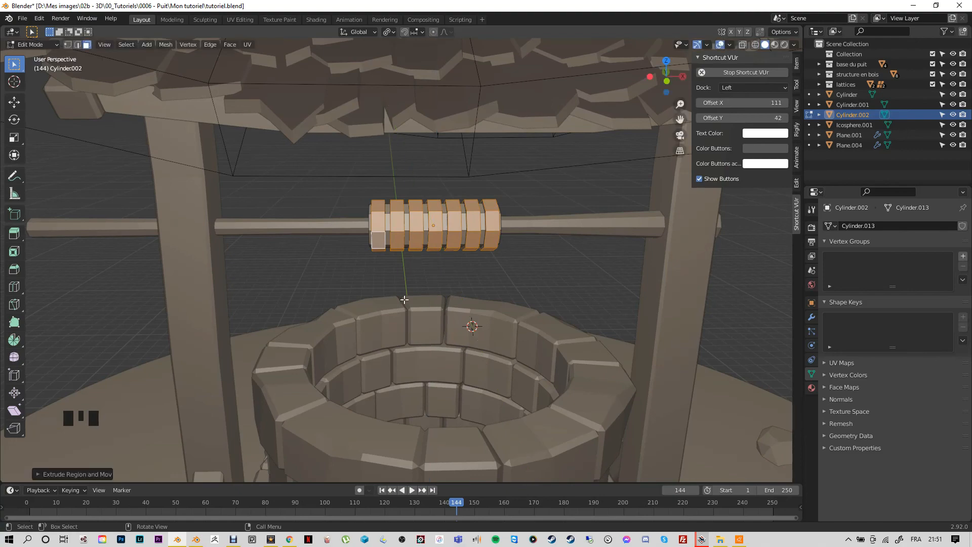
Step: Narrow the seven raised drum rings along X to about 0.46 of their width, each around its own origin
{"action": "key", "text": "ctrl+z"}
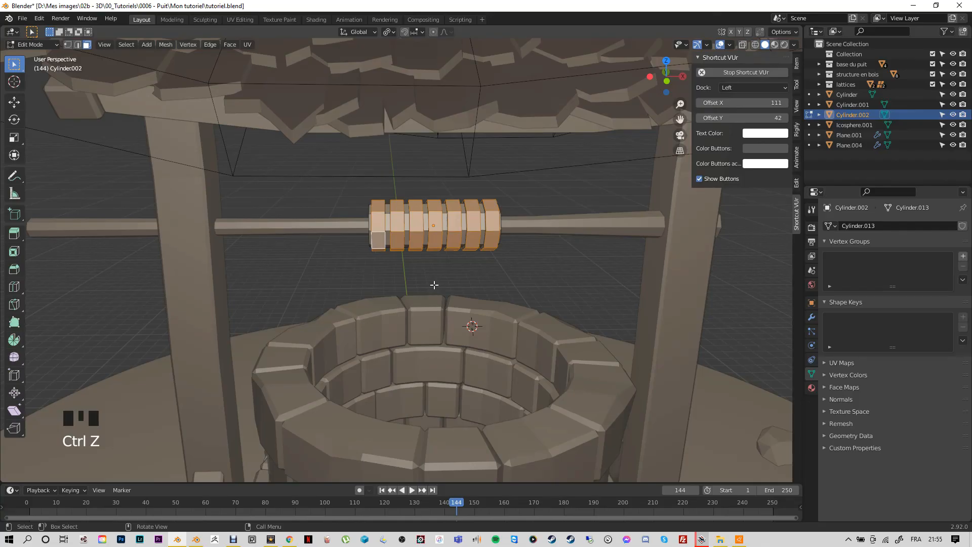
{"action": "key", "text": "s"}
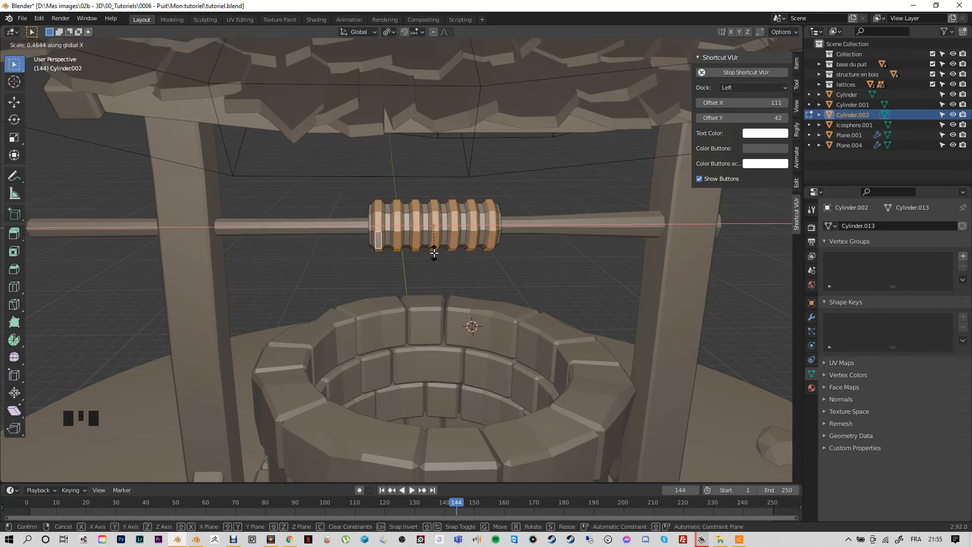
{"action": "left_click", "coordinate": [433, 254]}
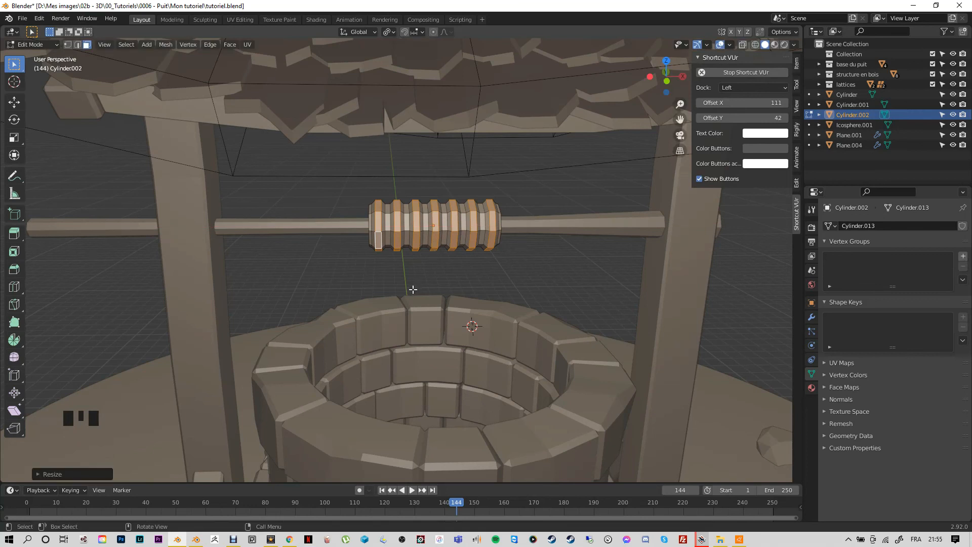
Step: Select the six narrow face loops in the grooves between the raised drum rings and scale them narrower along X
{"action": "left_click", "coordinate": [387, 230], "text": "alt"}
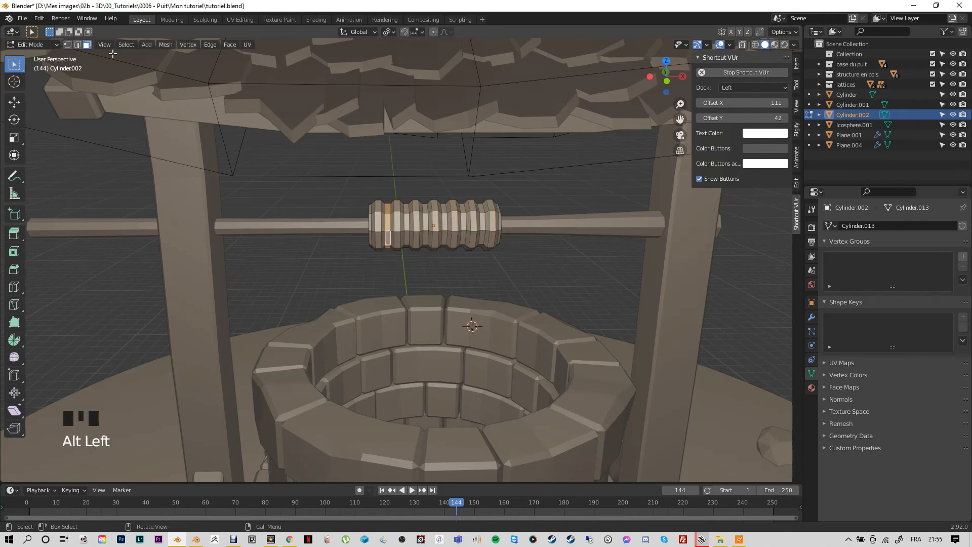
{"action": "left_click", "coordinate": [406, 229], "text": "alt"}
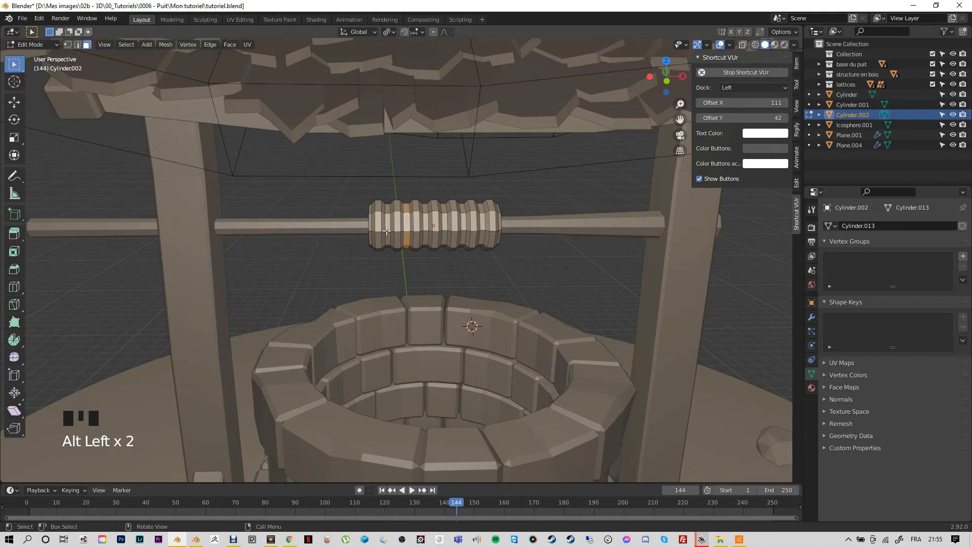
{"action": "left_click", "coordinate": [388, 231], "text": "alt"}
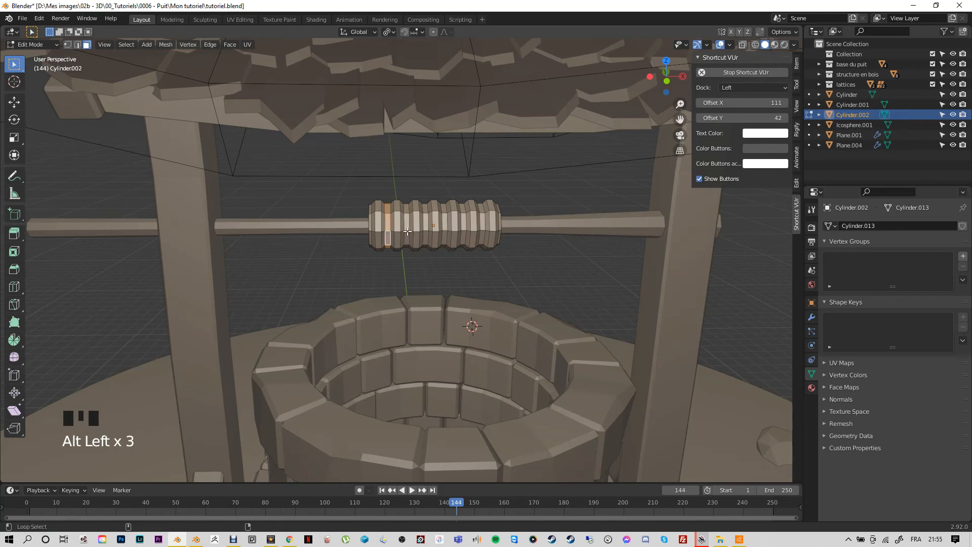
{"action": "left_click", "coordinate": [406, 230], "text": "alt+shift"}
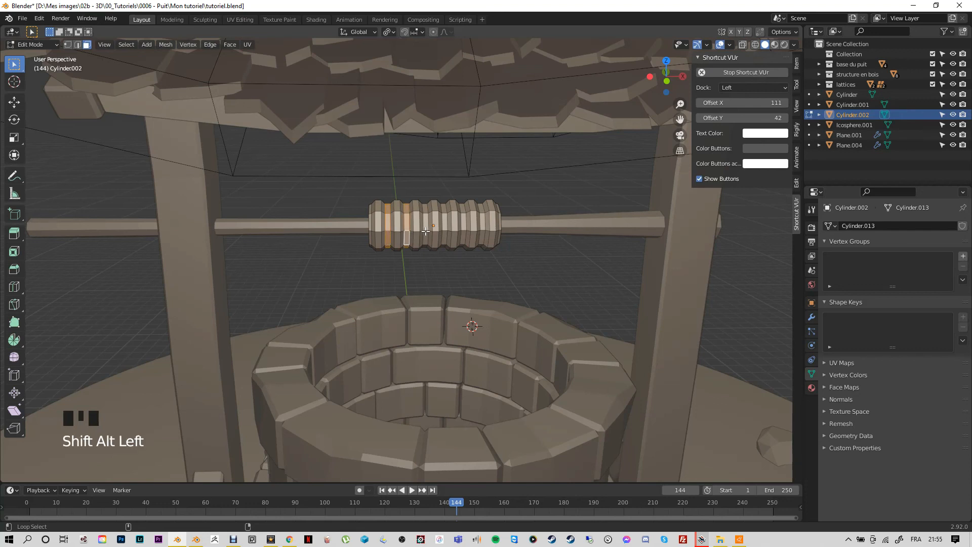
{"action": "left_click", "coordinate": [426, 230], "text": "alt+shift"}
{"action": "left_click", "coordinate": [444, 231], "text": "alt+shift"}
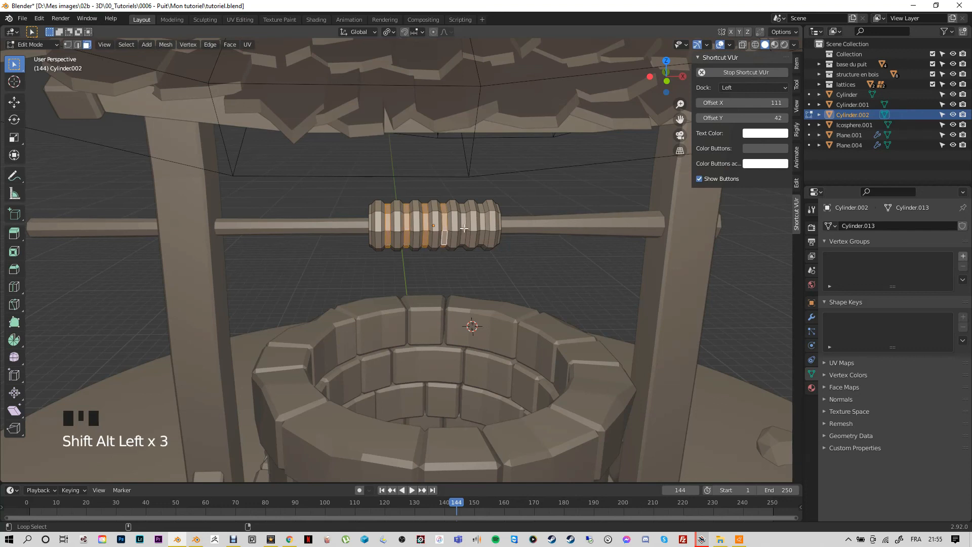
{"action": "left_click", "coordinate": [463, 231], "text": "alt+shift"}
{"action": "left_click", "coordinate": [481, 232], "text": "alt+shift"}
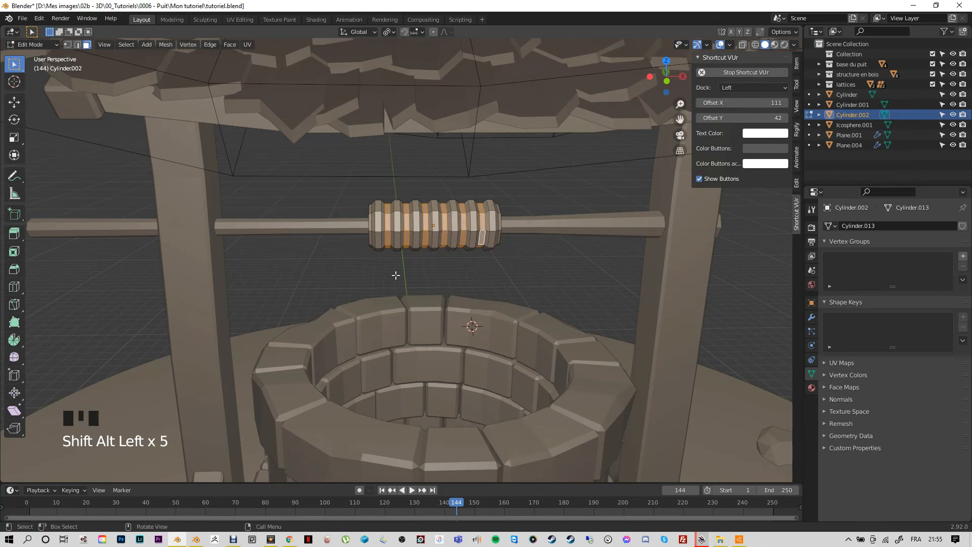
{"action": "key", "text": "s"}
{"action": "key", "text": "x"}
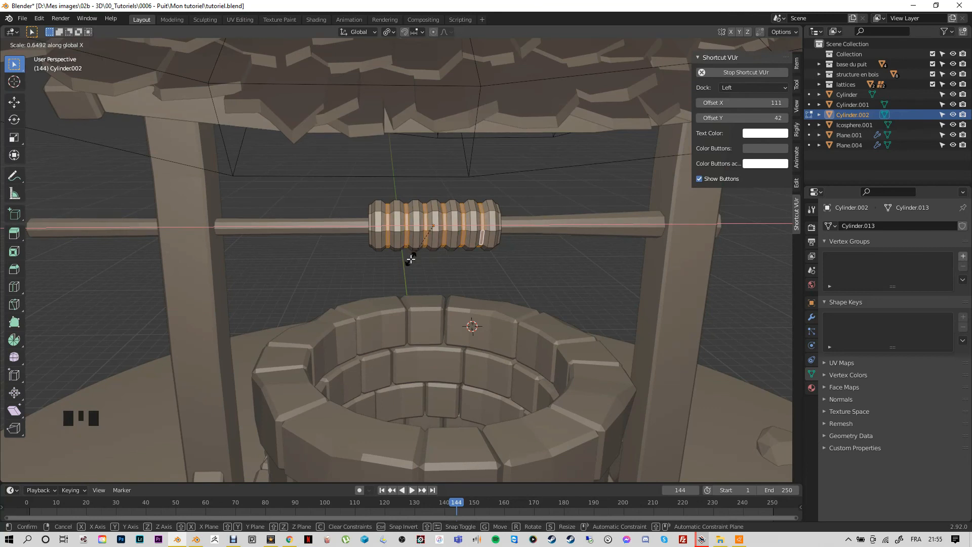
{"action": "left_click", "coordinate": [392, 278]}
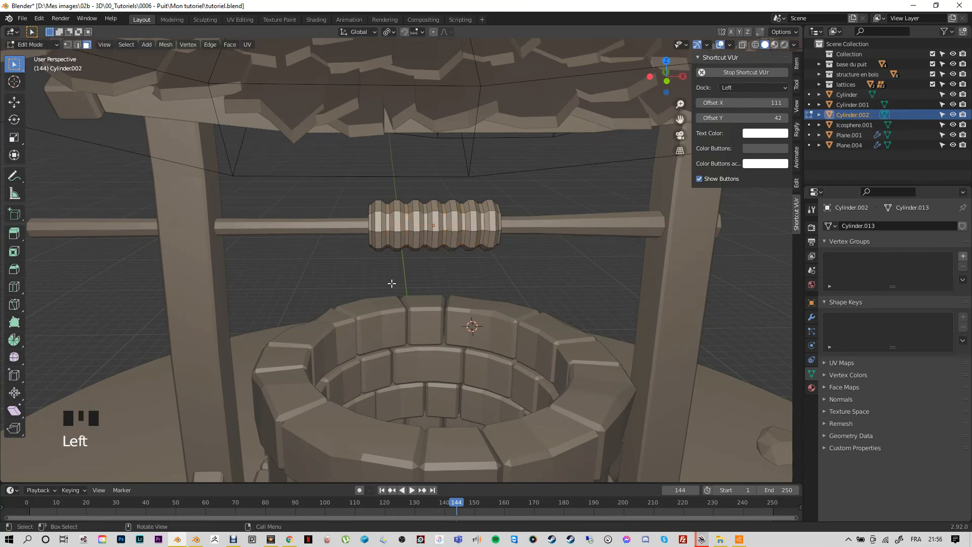
Step: In vertex selection with proportional editing on at size 1.21, nudge the upper vertex on the drum's right-end ring slightly downward
{"action": "middle_click_drag", "start_coordinate": [391, 283], "coordinate": [418, 276]}
{"action": "left_click", "coordinate": [68, 45]}
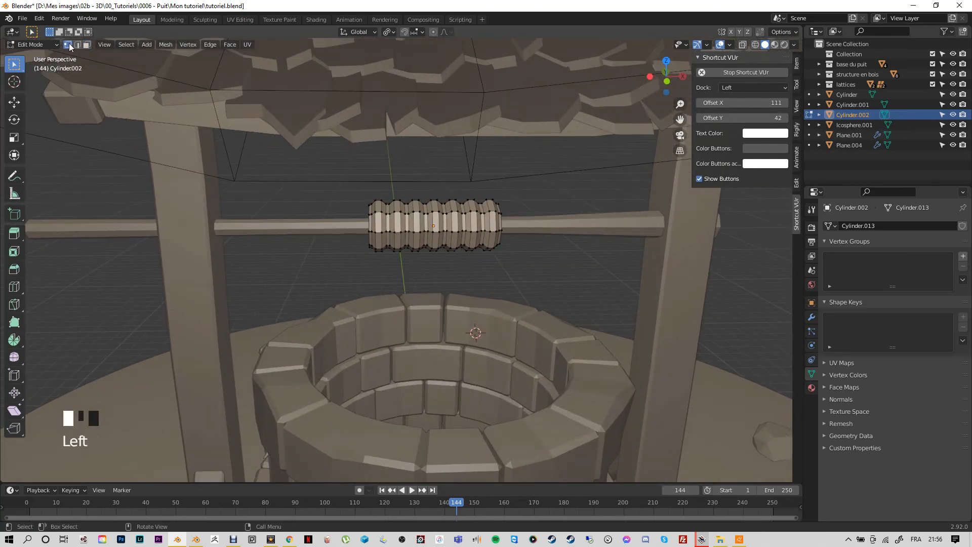
{"action": "left_click", "coordinate": [487, 200]}
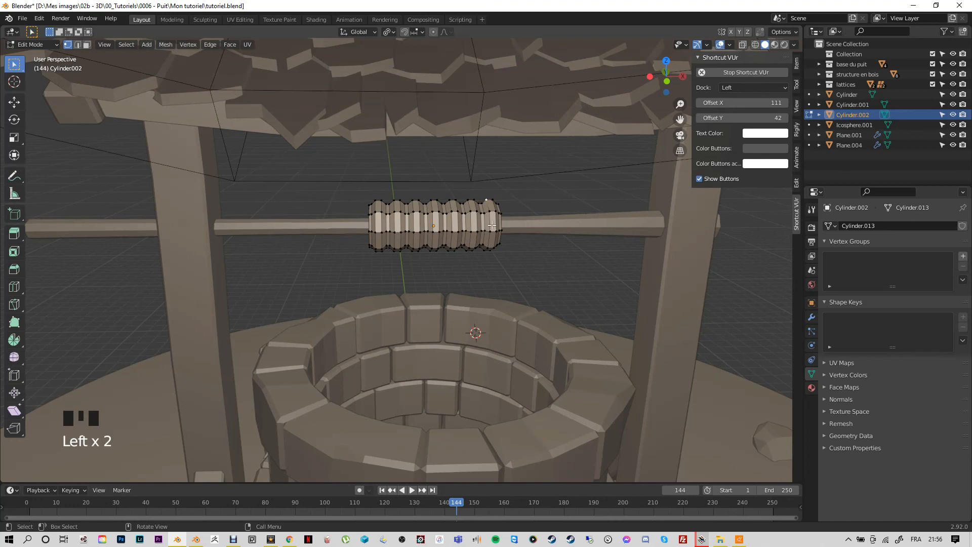
{"action": "left_click", "coordinate": [434, 32]}
{"action": "key", "text": "g"}
{"action": "scroll", "coordinate": [488, 205], "scroll_direction": "down", "scroll_amount": 3}
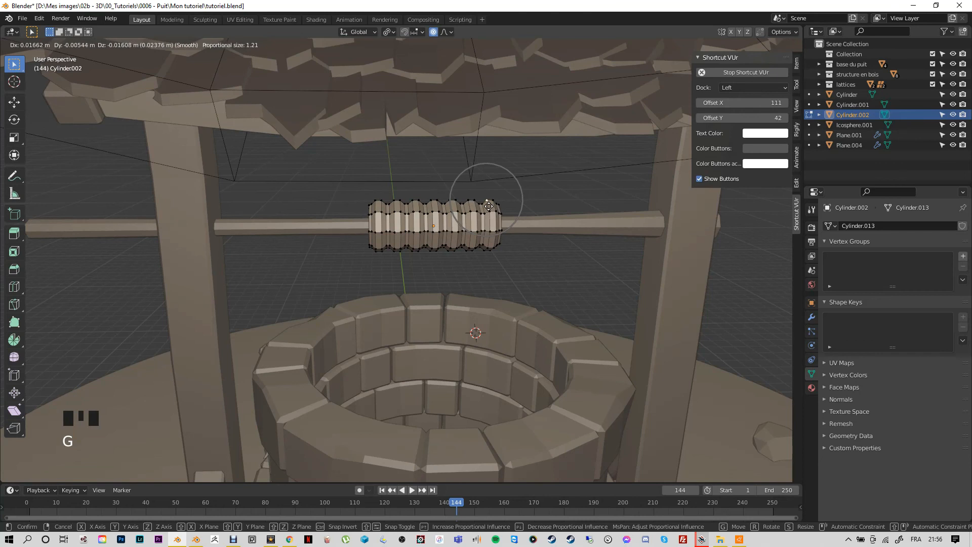
{"action": "left_click", "coordinate": [488, 206]}
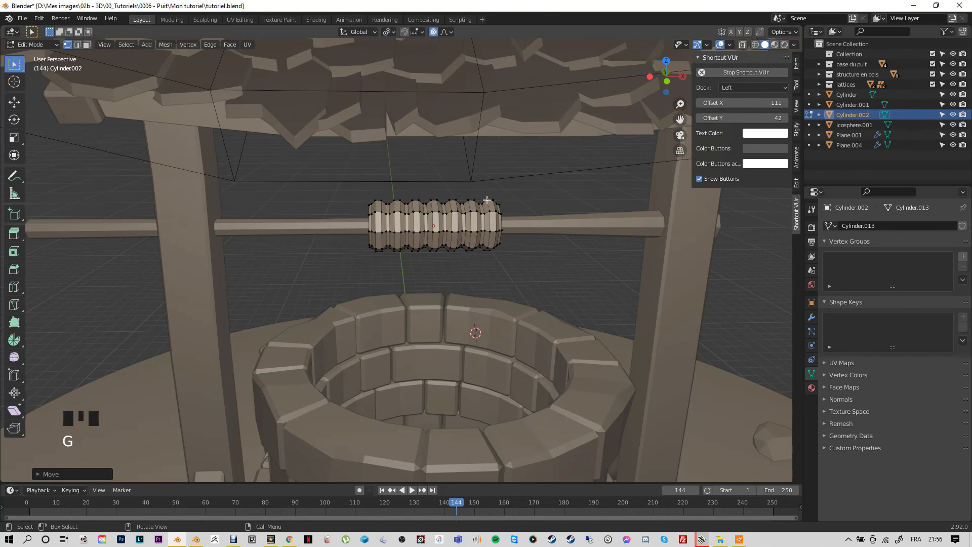
{"action": "key", "text": "g"}
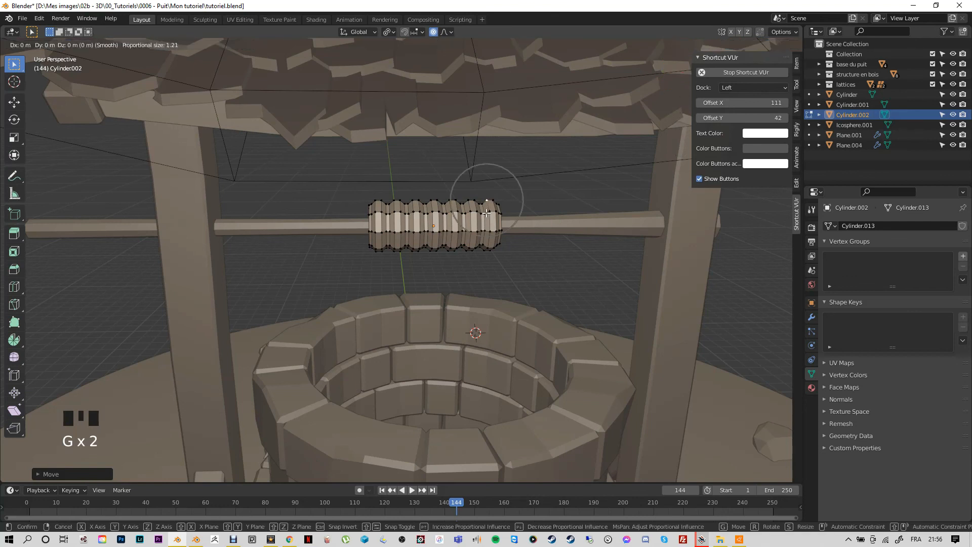
{"action": "right_click", "coordinate": [439, 211]}
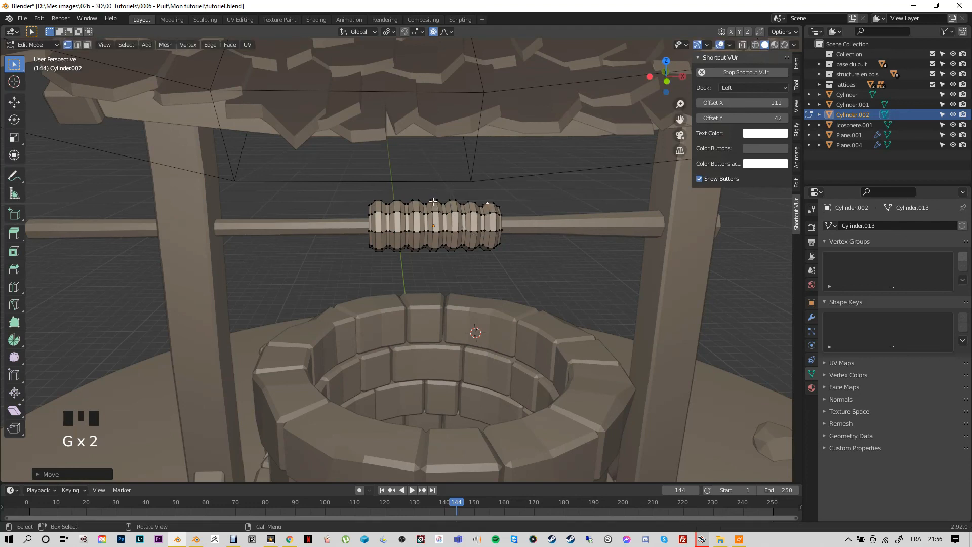
Step: Pull one upper and one lower vertex at the middle of the drum inward with smooth proportional falloff to make its outline irregular
{"action": "left_click", "coordinate": [431, 201]}
{"action": "key", "text": "g"}
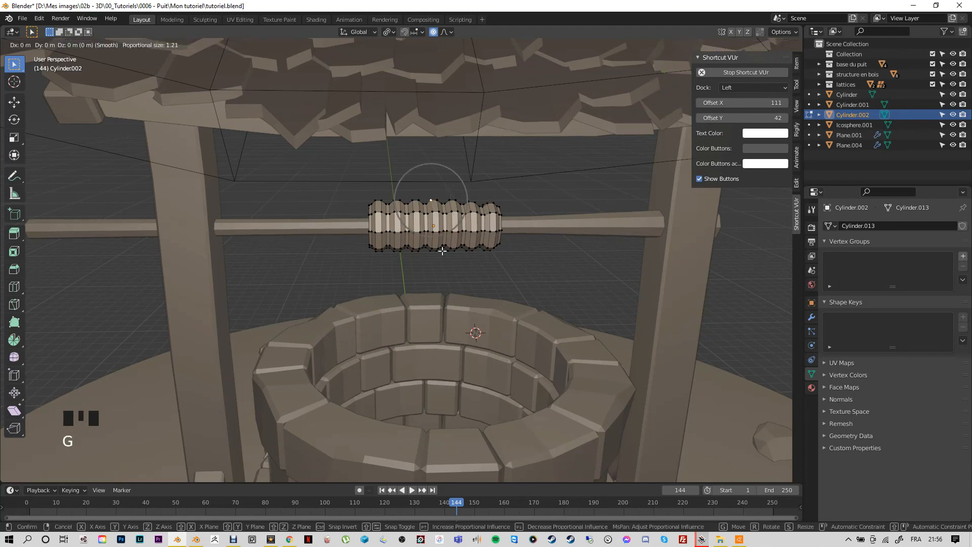
{"action": "left_click", "coordinate": [441, 254]}
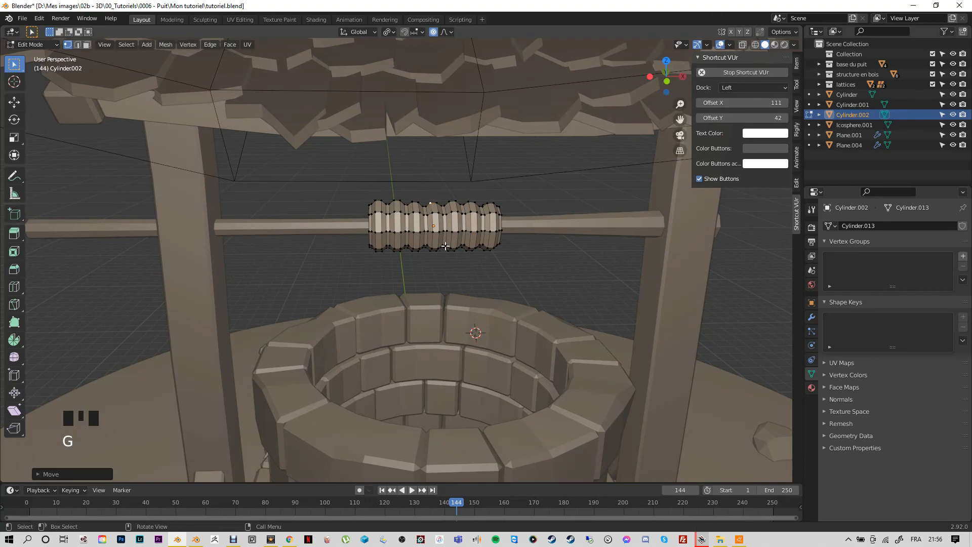
{"action": "left_click", "coordinate": [438, 248]}
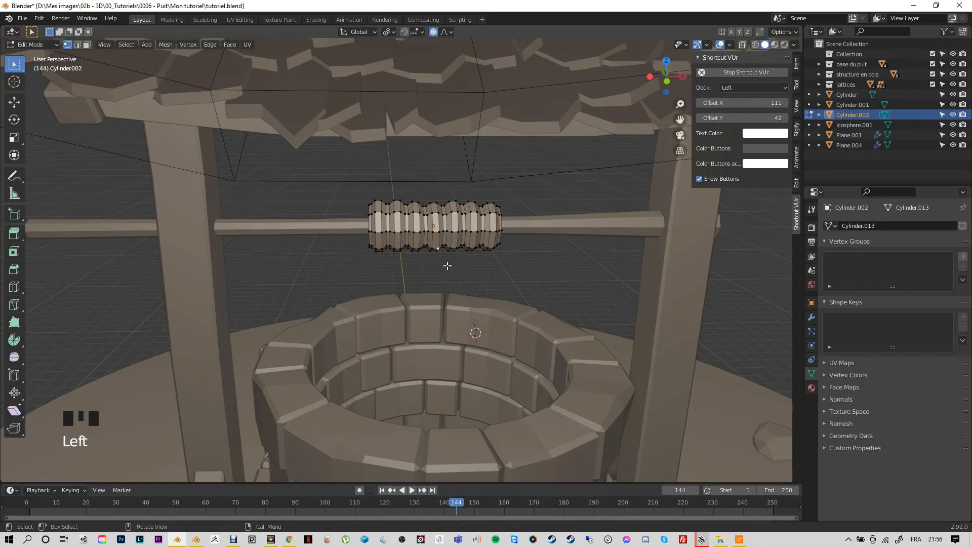
{"action": "key", "text": "g"}
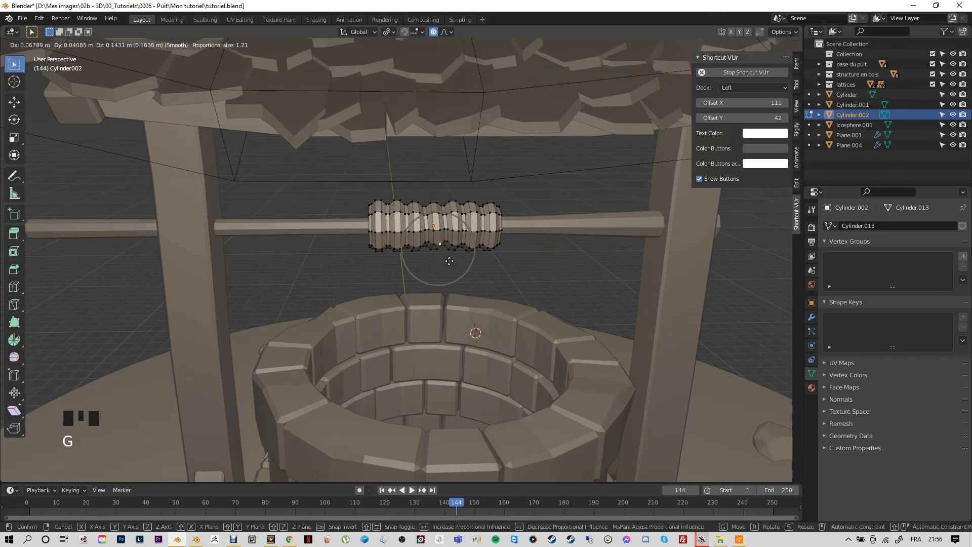
{"action": "left_click", "coordinate": [453, 261]}
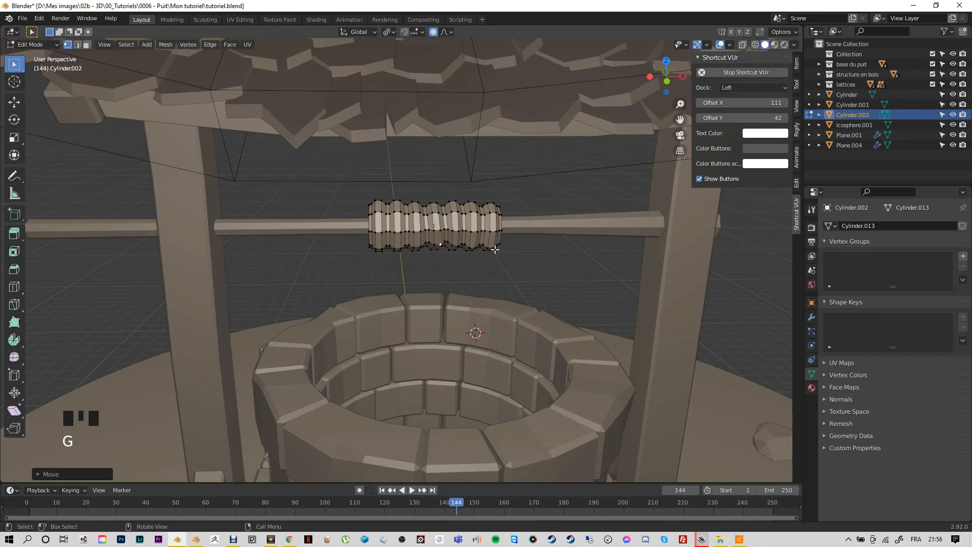
Step: Raise a lower vertex at the drum's right end by about 0.13 m and one at its left end by about 0.2 m, with smooth proportional falloff
{"action": "left_click", "coordinate": [490, 255]}
{"action": "key", "text": "g"}
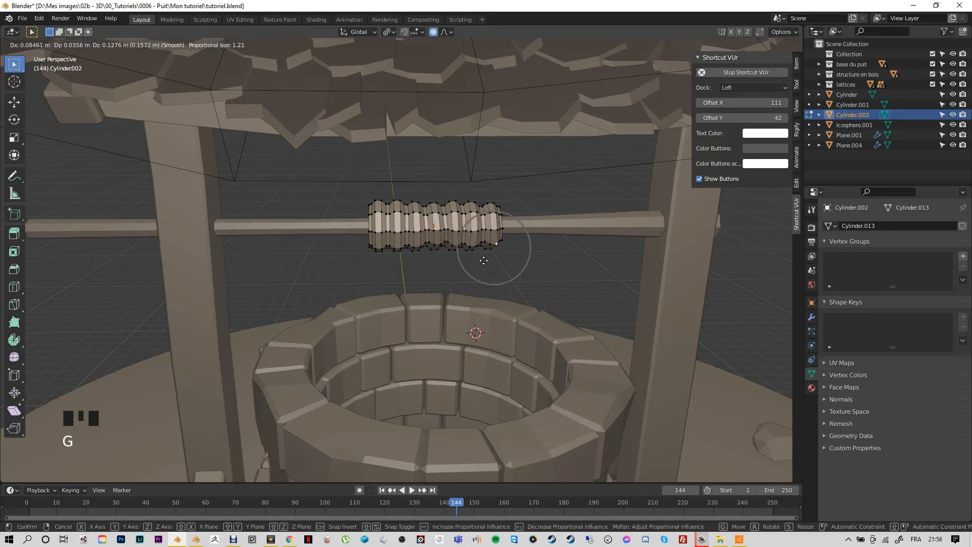
{"action": "left_click", "coordinate": [483, 260]}
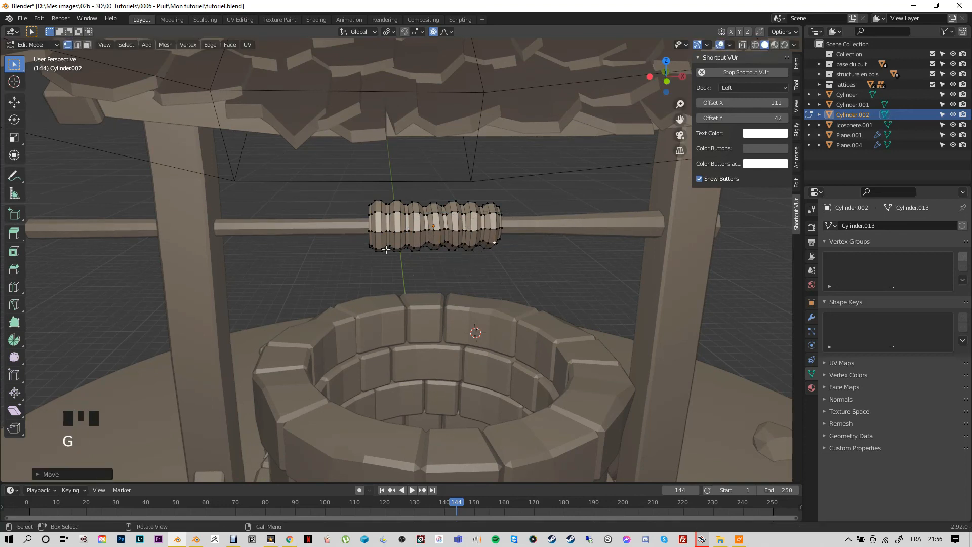
{"action": "left_click", "coordinate": [361, 257]}
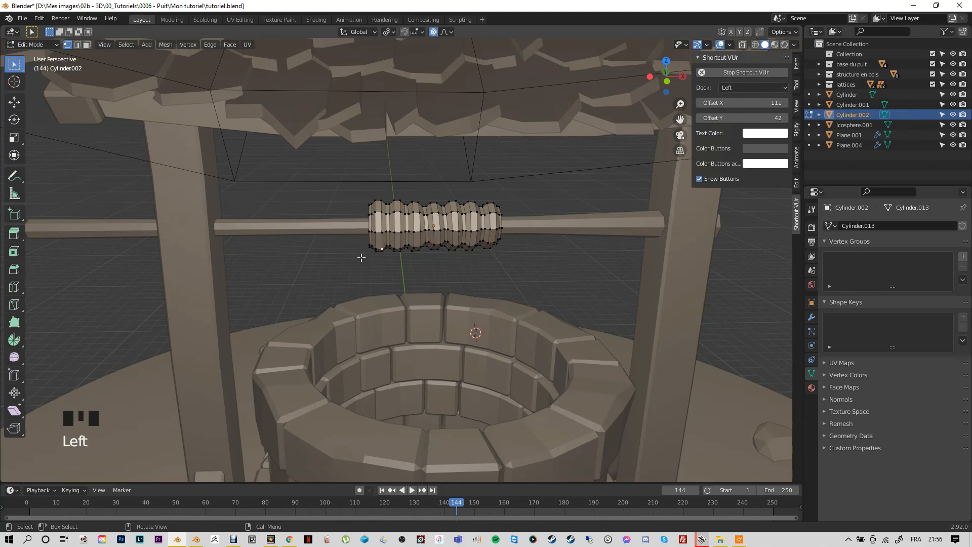
{"action": "key", "text": "g"}
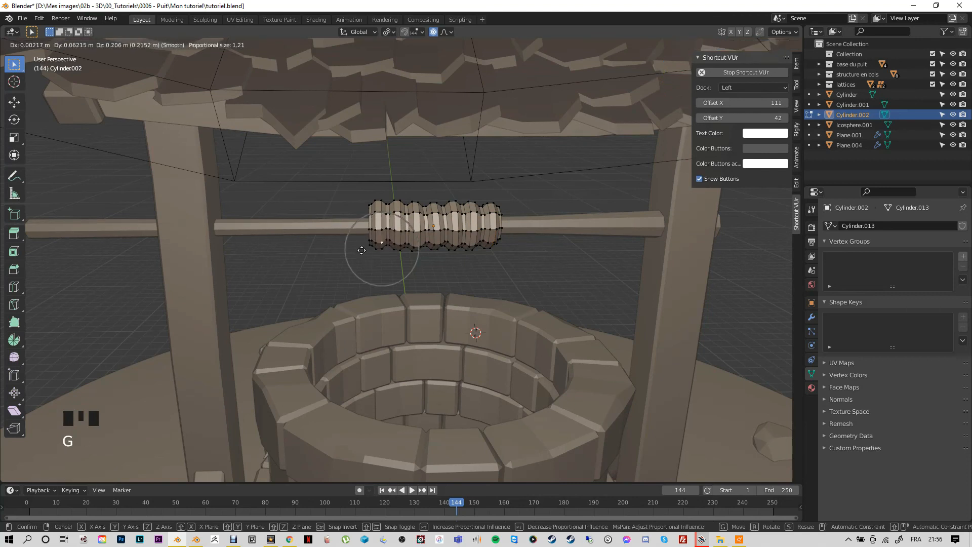
{"action": "left_click", "coordinate": [361, 247]}
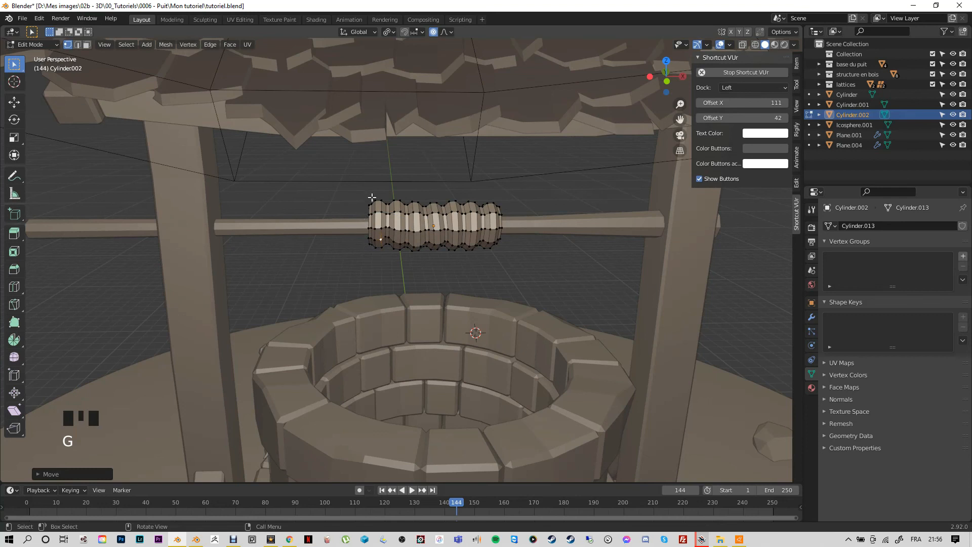
Step: Lower an upper vertex at the drum's left end by about 0.05 m and one on its third ring by about 0.08 m, using proportional falloff
{"action": "left_click", "coordinate": [374, 200]}
{"action": "key", "text": "g"}
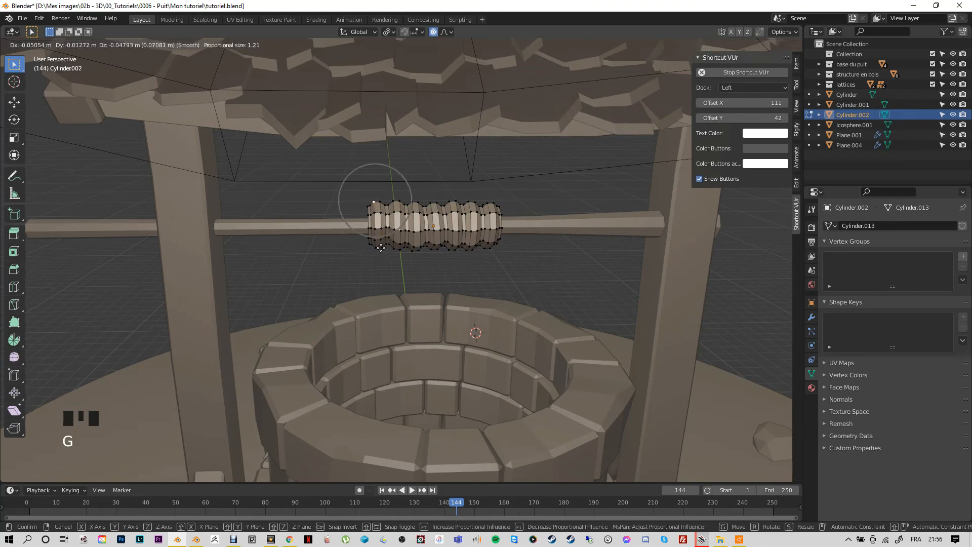
{"action": "left_click", "coordinate": [380, 247]}
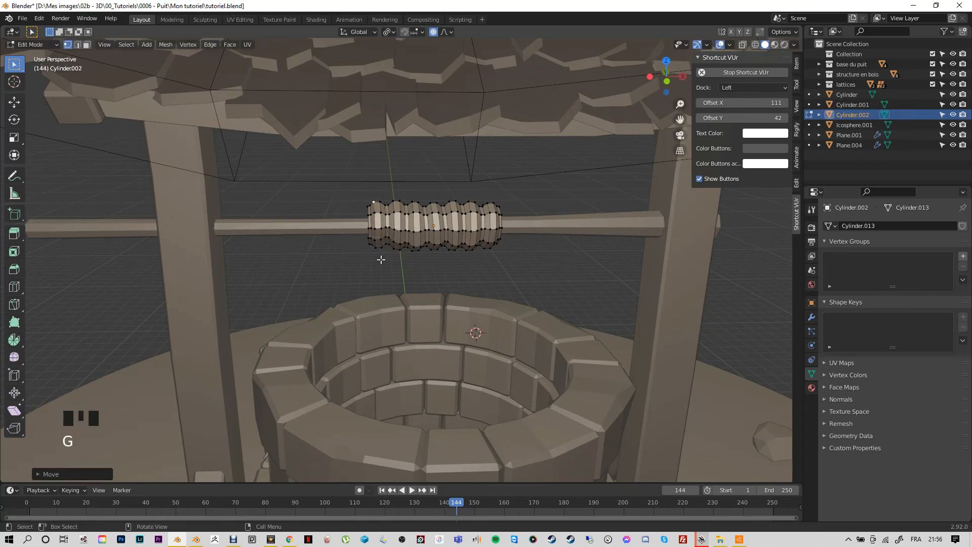
{"action": "left_click", "coordinate": [418, 203]}
{"action": "key", "text": "g"}
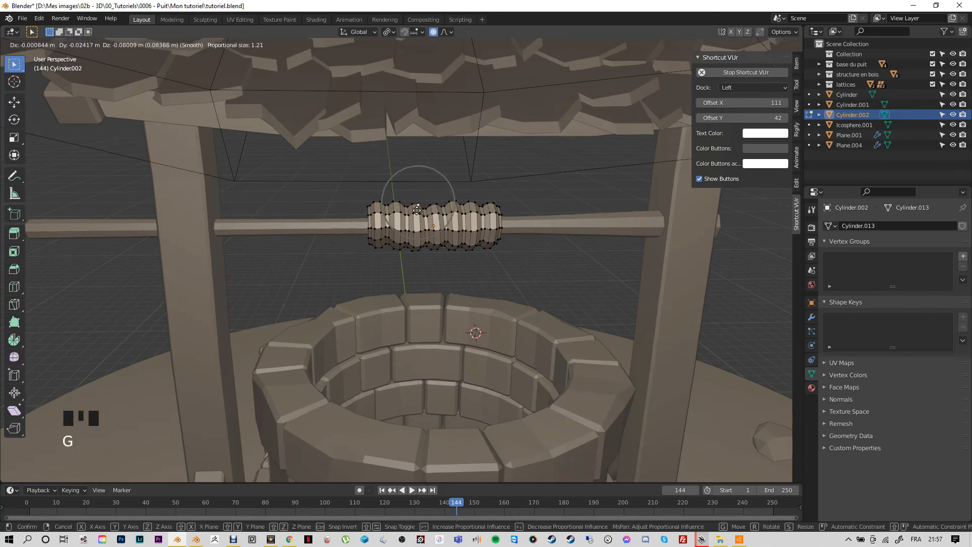
{"action": "left_click", "coordinate": [417, 208]}
Step: Switch to the finished reference well and examine its crank arm, handle, axle ends and the rope hanging from the drum from several sides
{"action": "mouse_move", "coordinate": [401, 273]}
{"action": "middle_mouse_down"}
{"action": "mouse_move", "coordinate": [445, 271]}
{"action": "mouse_move", "coordinate": [379, 271]}
{"action": "mouse_move", "coordinate": [397, 269]}
{"action": "middle_mouse_up"}
{"action": "scroll", "coordinate": [394, 267], "scroll_direction": "down", "scroll_amount": 3}
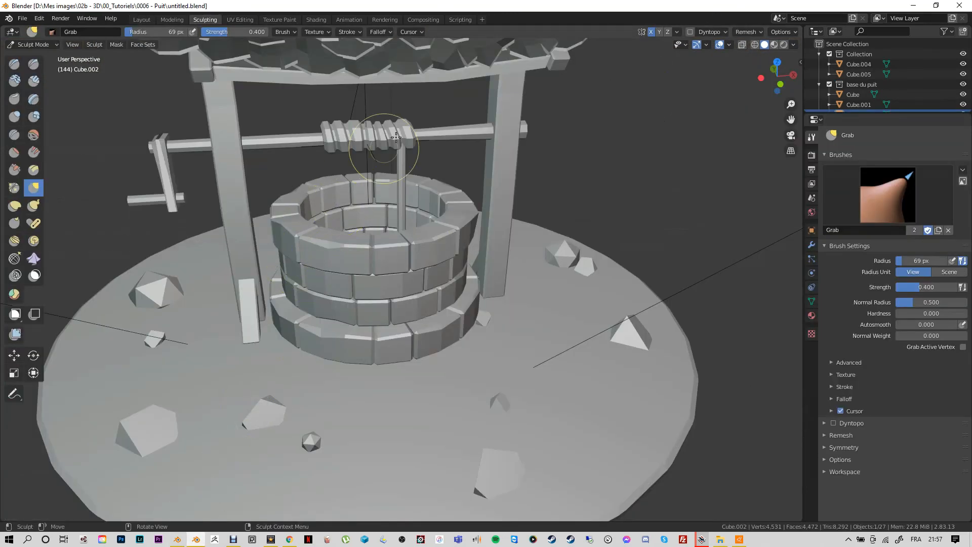
{"action": "mouse_move", "coordinate": [400, 184]}
{"action": "middle_mouse_down"}
{"action": "mouse_move", "coordinate": [304, 213]}
{"action": "mouse_move", "coordinate": [183, 275]}
{"action": "middle_mouse_up"}
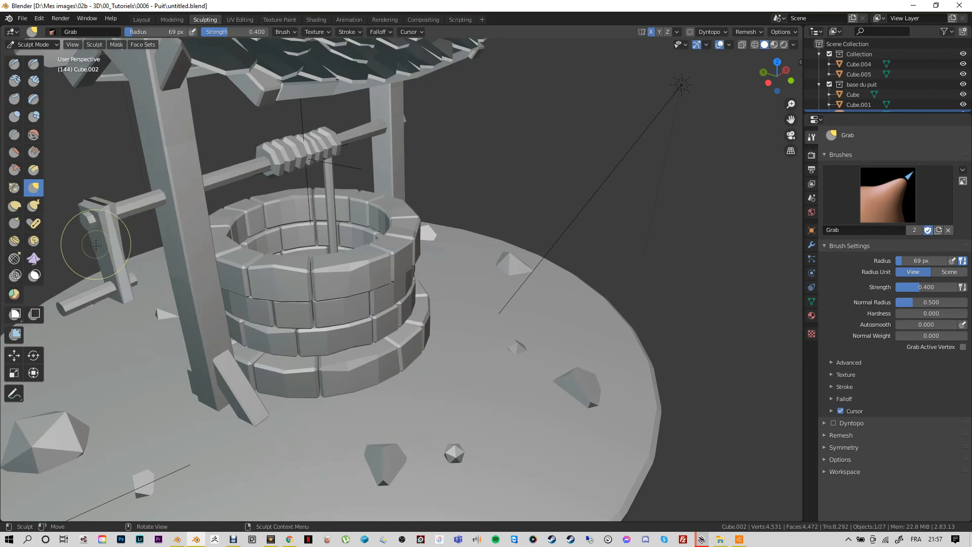
{"action": "middle_click_drag", "start_coordinate": [86, 281], "coordinate": [203, 319]}
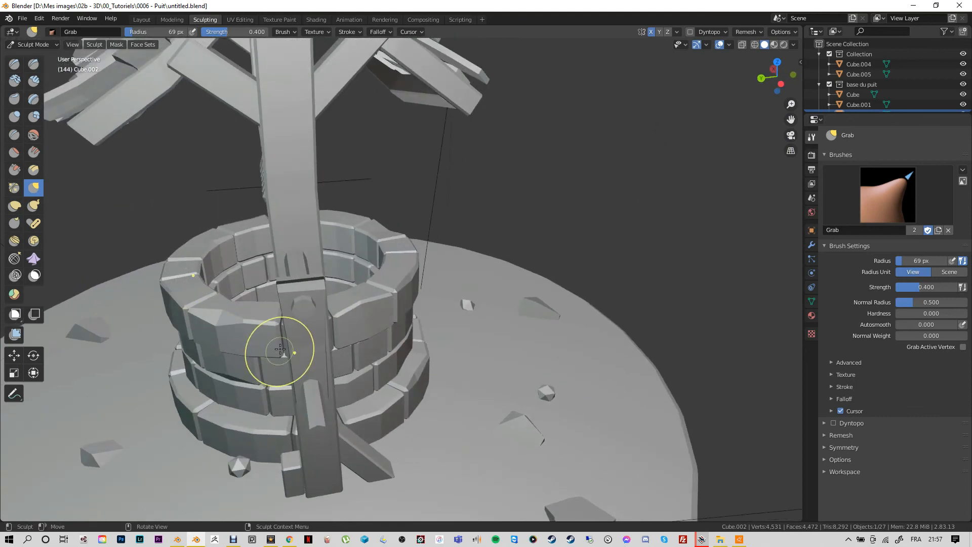
{"action": "mouse_move", "coordinate": [294, 349]}
{"action": "middle_mouse_down"}
{"action": "mouse_move", "coordinate": [315, 322]}
{"action": "mouse_move", "coordinate": [362, 343]}
{"action": "middle_mouse_up"}
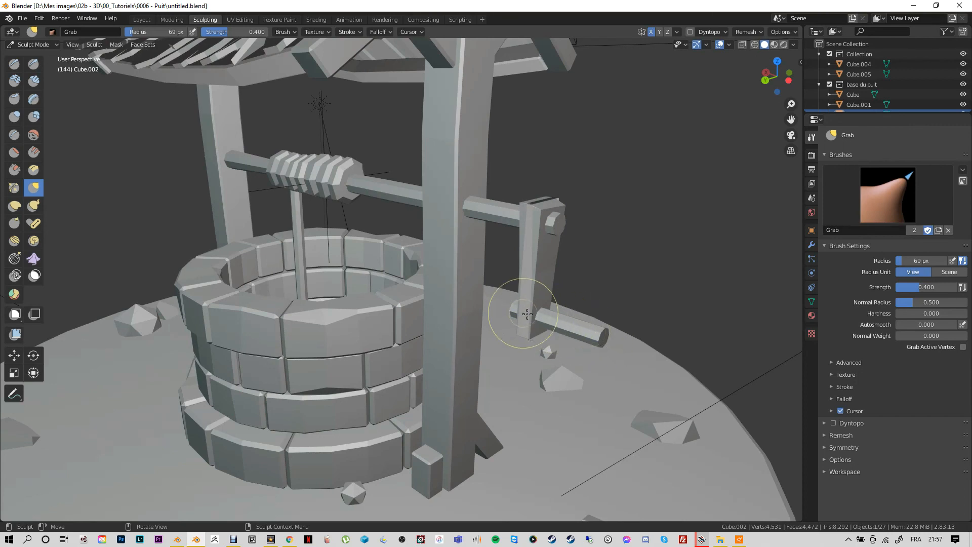
{"action": "middle_click_drag", "start_coordinate": [527, 314], "coordinate": [503, 288]}
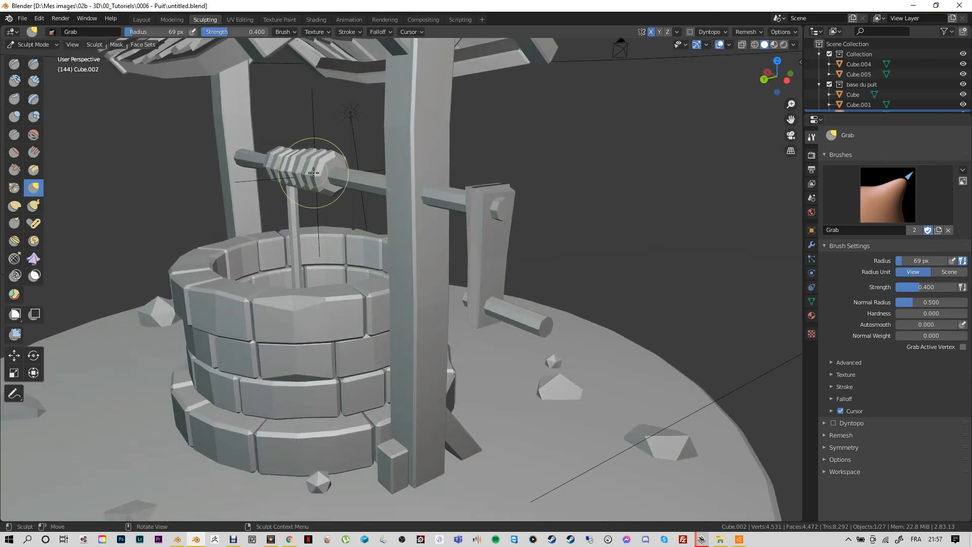
{"action": "middle_click_drag", "start_coordinate": [283, 245], "coordinate": [379, 237]}
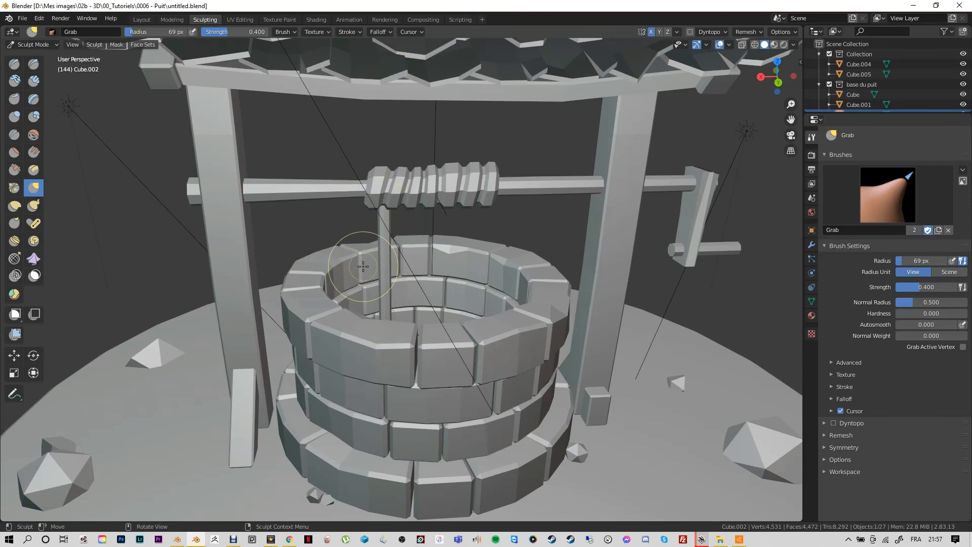
{"action": "middle_click_drag", "start_coordinate": [363, 266], "coordinate": [386, 219]}
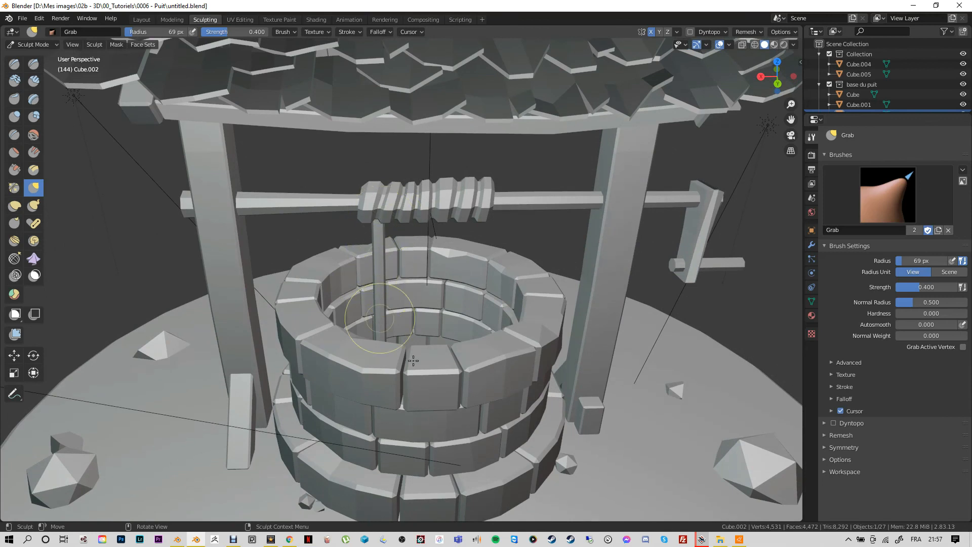
{"action": "scroll", "coordinate": [391, 270], "scroll_direction": "down", "scroll_amount": 4}
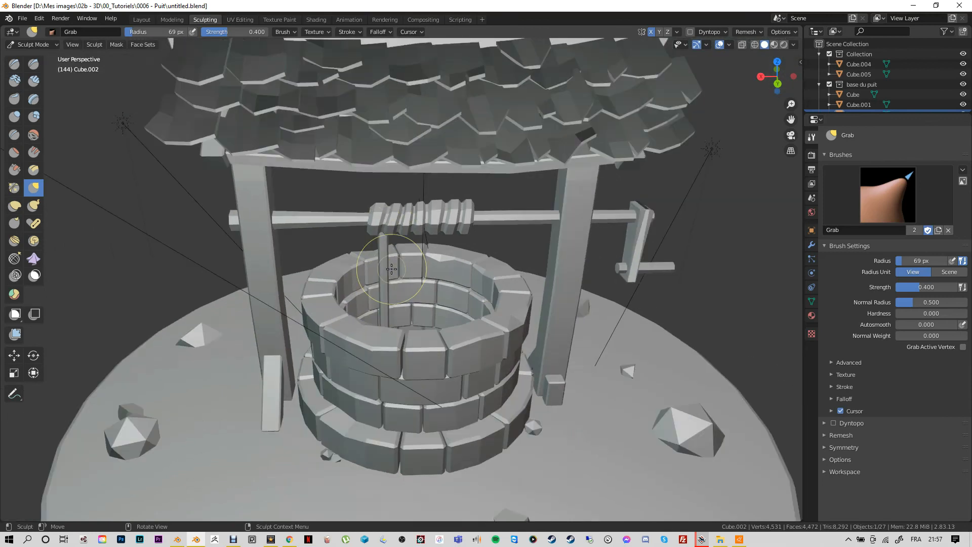
{"action": "mouse_move", "coordinate": [381, 302]}
{"action": "middle_mouse_down"}
{"action": "mouse_move", "coordinate": [352, 288]}
{"action": "mouse_move", "coordinate": [383, 295]}
{"action": "middle_mouse_up"}
{"action": "scroll", "coordinate": [441, 268], "scroll_direction": "up", "scroll_amount": 1}
{"action": "middle_click_drag", "start_coordinate": [509, 257], "coordinate": [328, 290]}
{"action": "scroll", "coordinate": [415, 256], "scroll_direction": "up", "scroll_amount": 3}
{"action": "scroll", "coordinate": [441, 287], "scroll_direction": "down", "scroll_amount": 4}
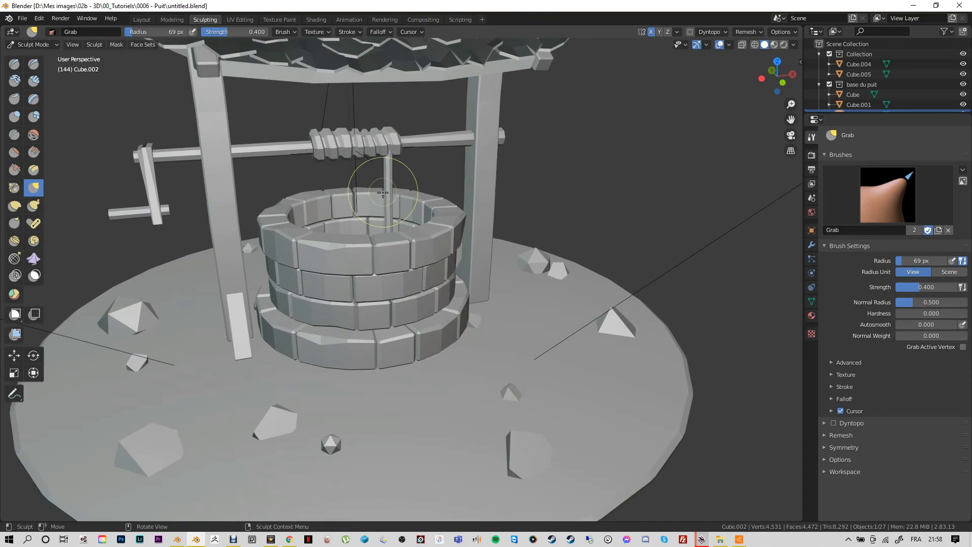
{"action": "scroll", "coordinate": [409, 208], "scroll_direction": "down", "scroll_amount": 2}
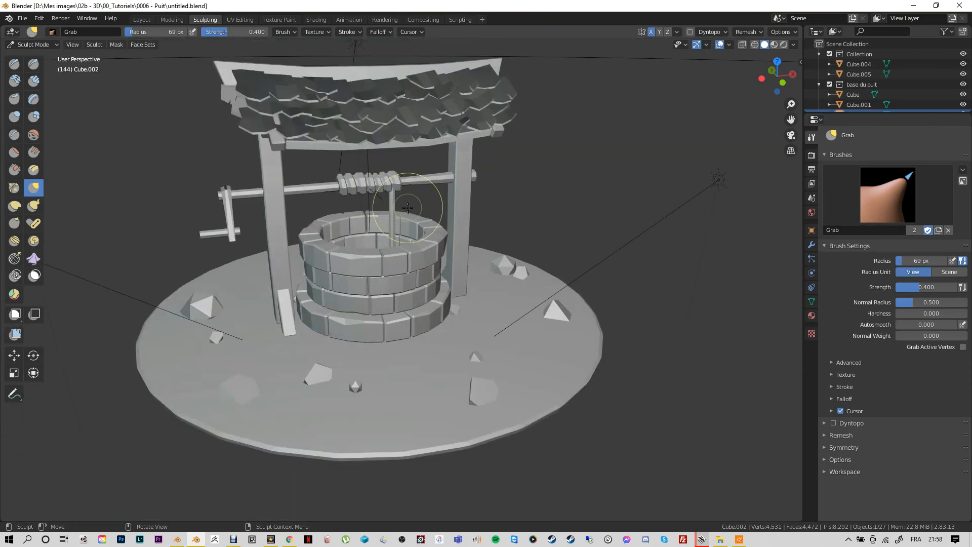
{"action": "middle_click_drag", "start_coordinate": [405, 210], "coordinate": [404, 275]}
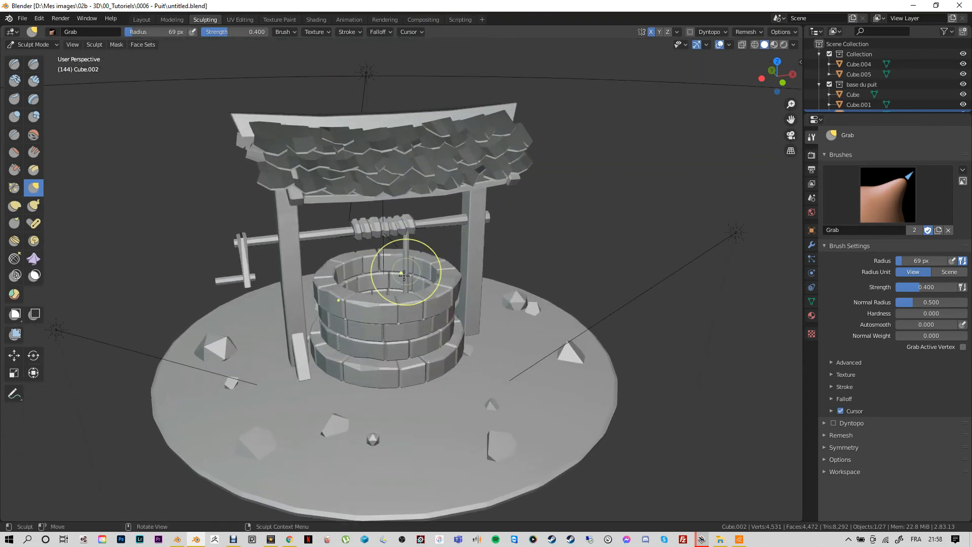